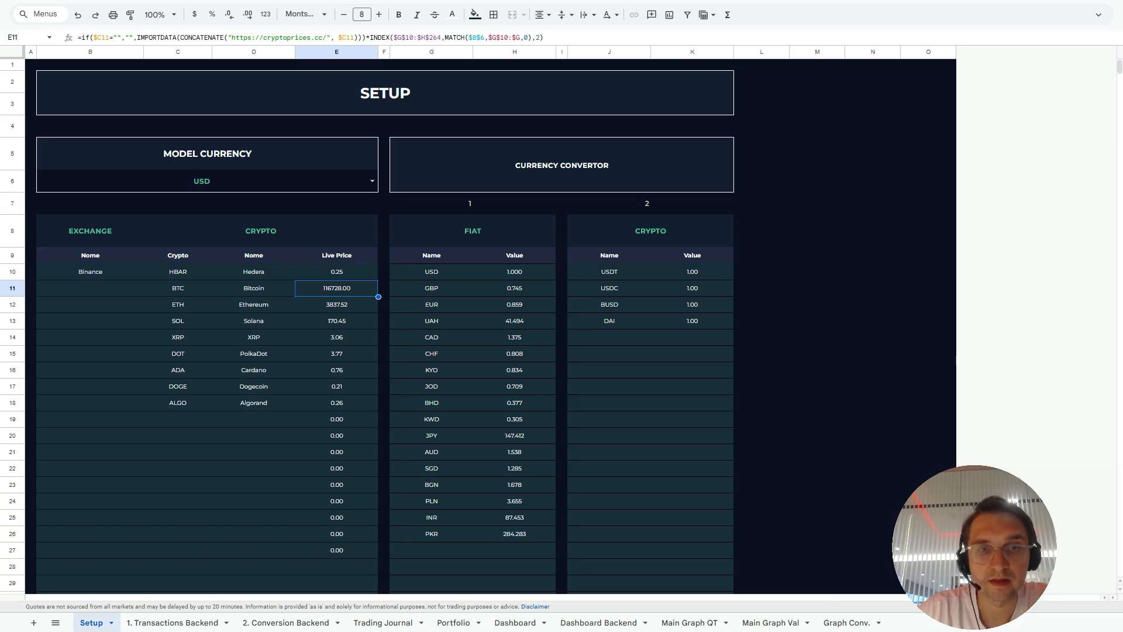
Set the model currency to GBP on the Setup sheet and check Bitcoin's live price
{"action": "left_click", "coordinate": [372, 180]}
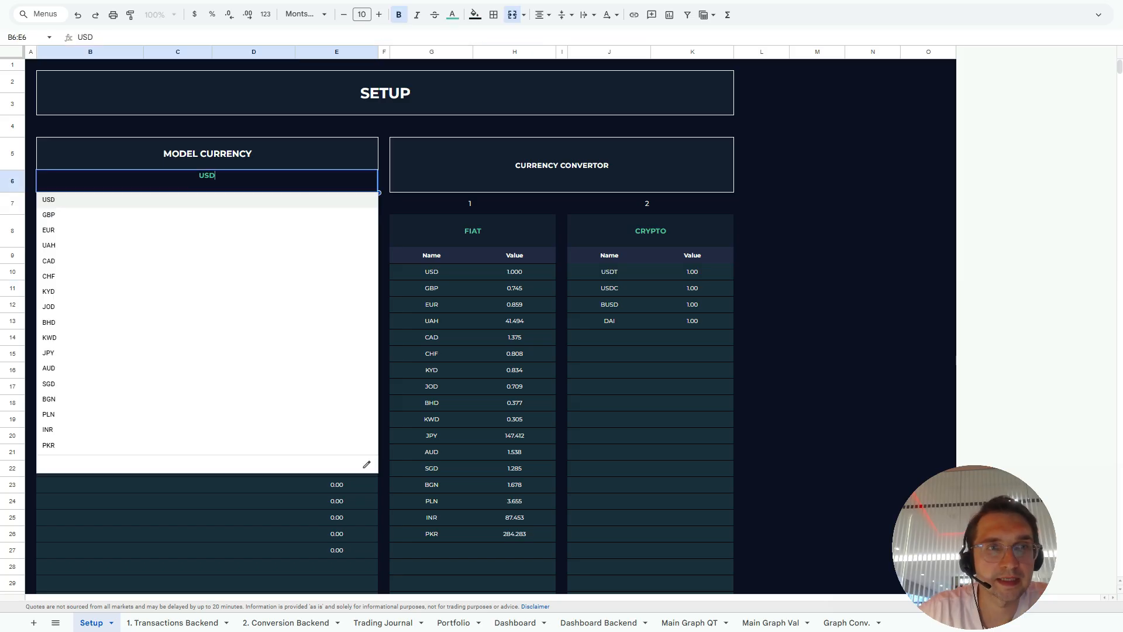
{"action": "key", "text": "Down"}
{"action": "key", "text": "Return"}
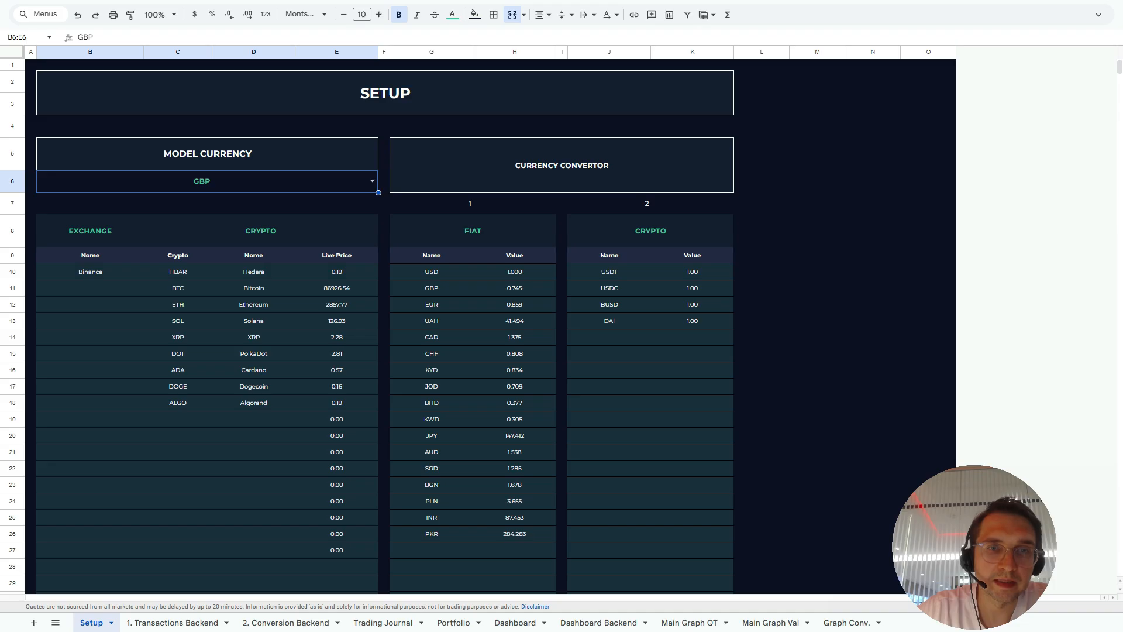
{"action": "left_click", "coordinate": [337, 289]}
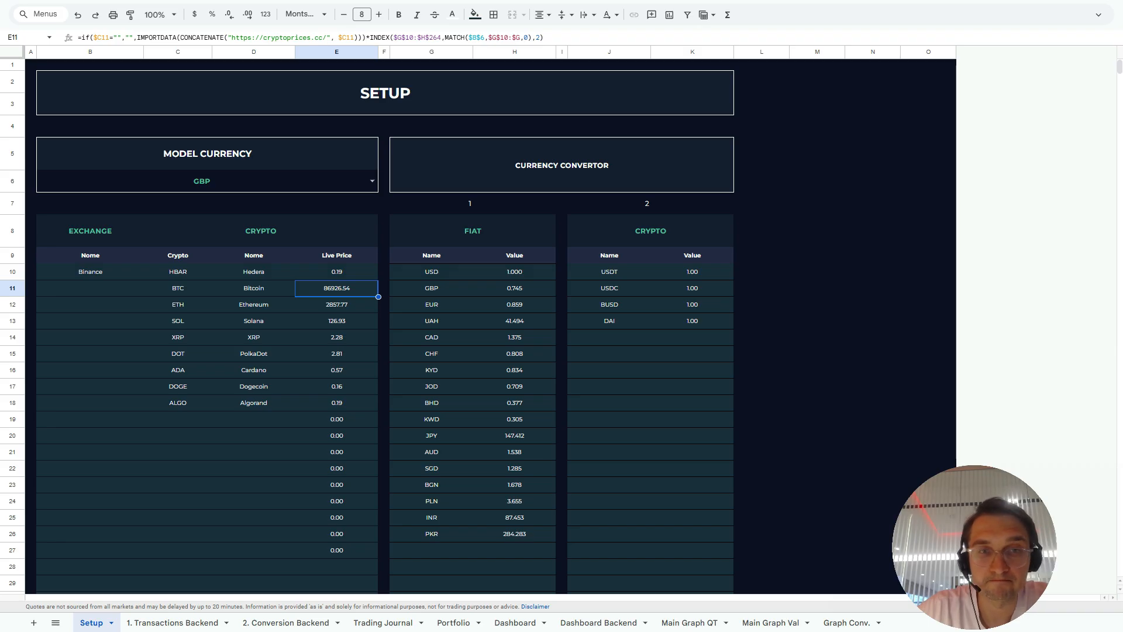
Examine the GBP and USD entries in the fiat currency converter table
{"action": "key", "text": "Right"}
{"action": "key", "text": "Right"}
{"action": "key", "text": "Right"}
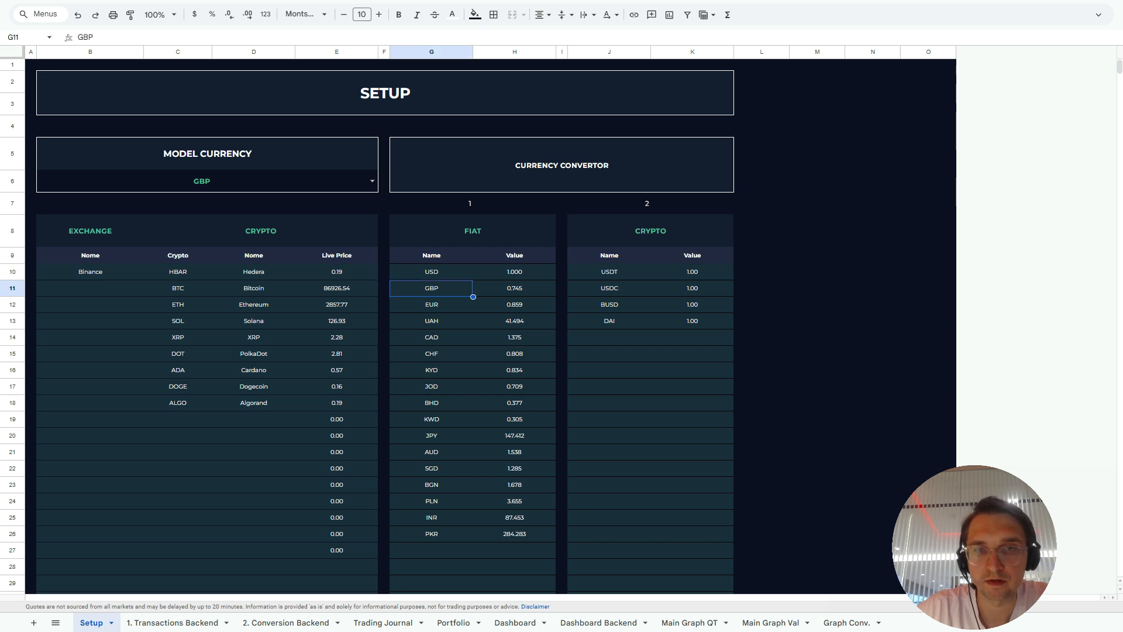
{"action": "key", "text": "Up"}
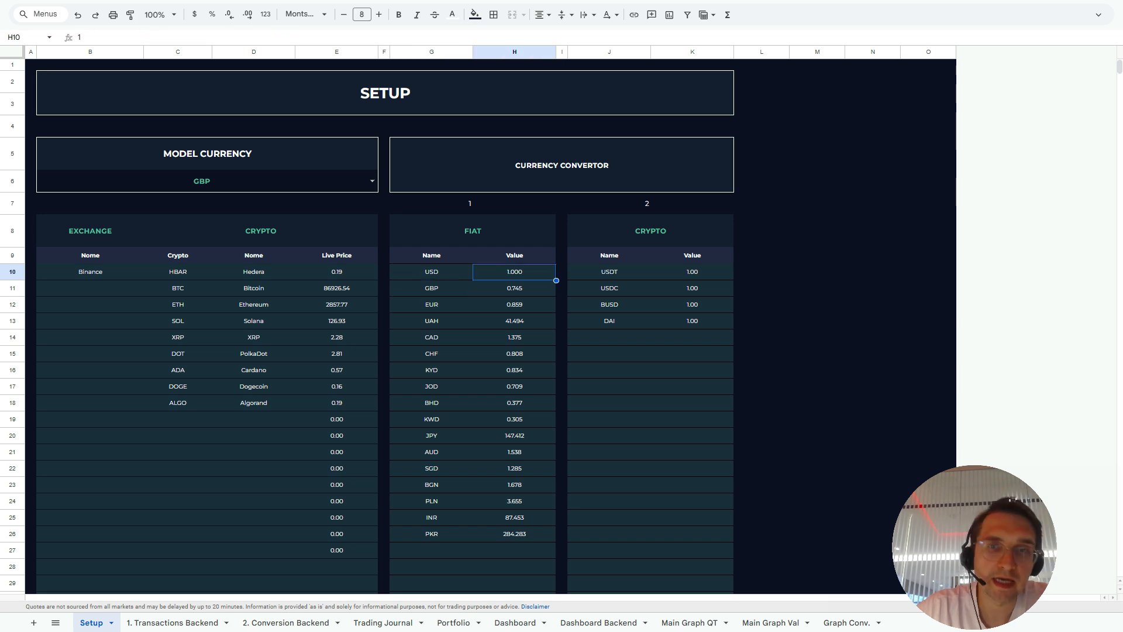
{"action": "key", "text": "Left"}
{"action": "key", "text": "Right"}
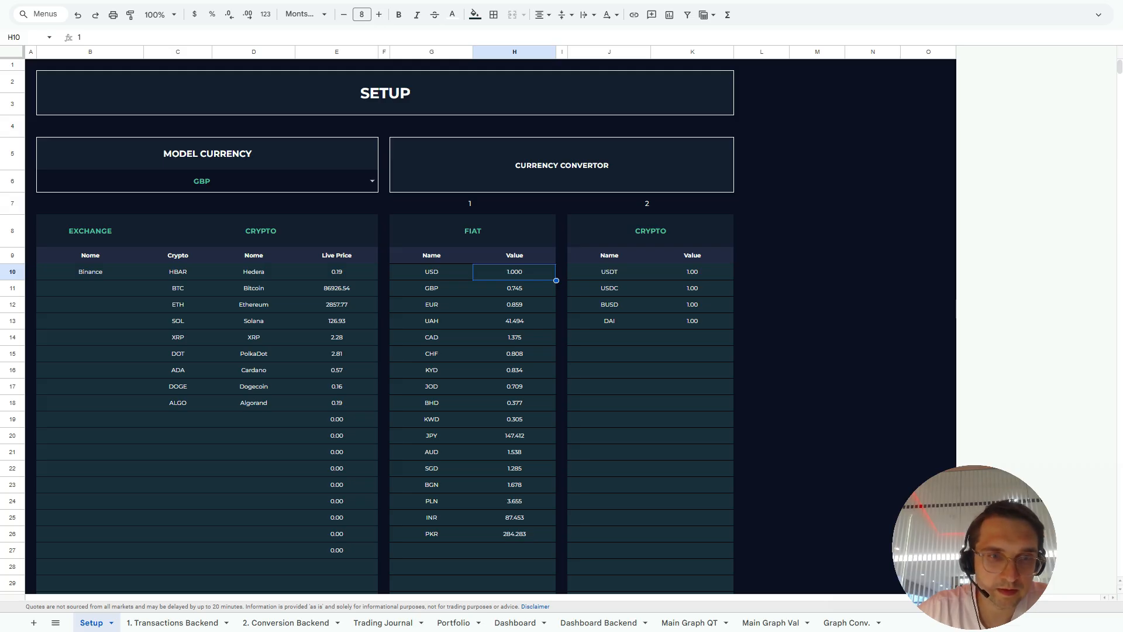
Look through the transaction tracker and index-and-match sections of the 1. Transactions Backend sheet
{"action": "left_click", "coordinate": [172, 622]}
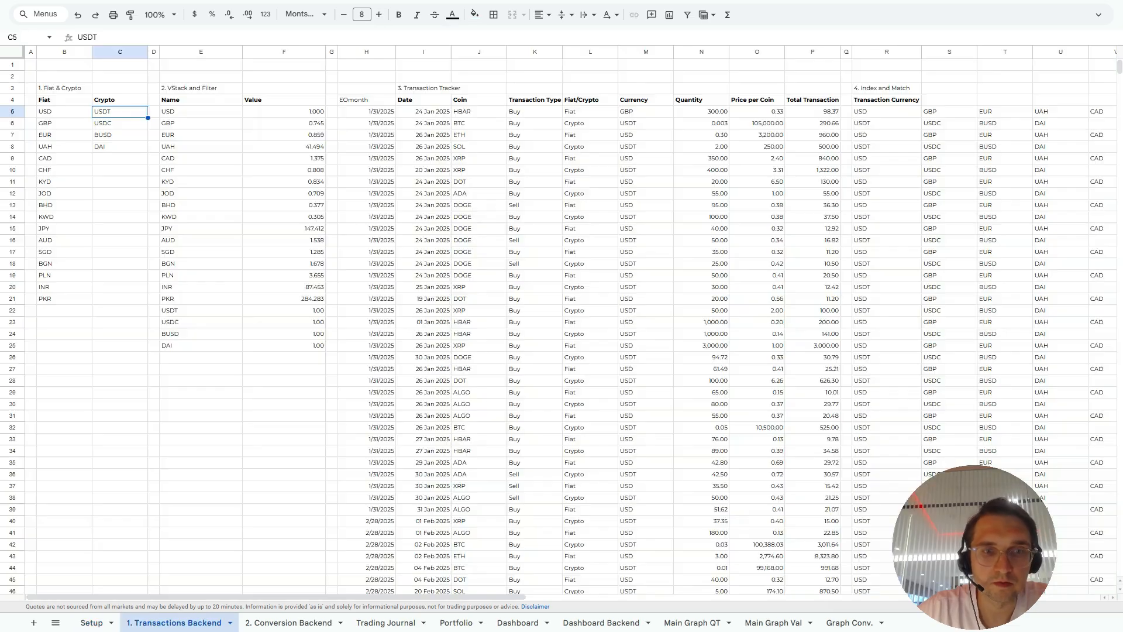
{"action": "scroll", "coordinate": [571, 325], "scroll_direction": "right", "scroll_amount": 5}
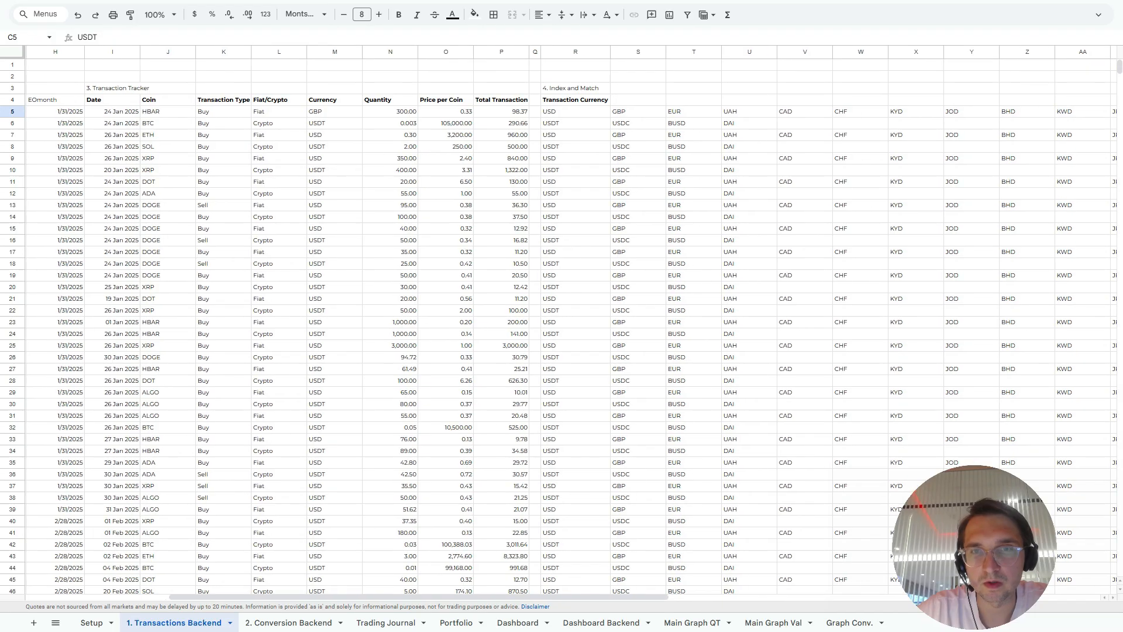
{"action": "scroll", "coordinate": [571, 325], "scroll_direction": "left", "scroll_amount": 5}
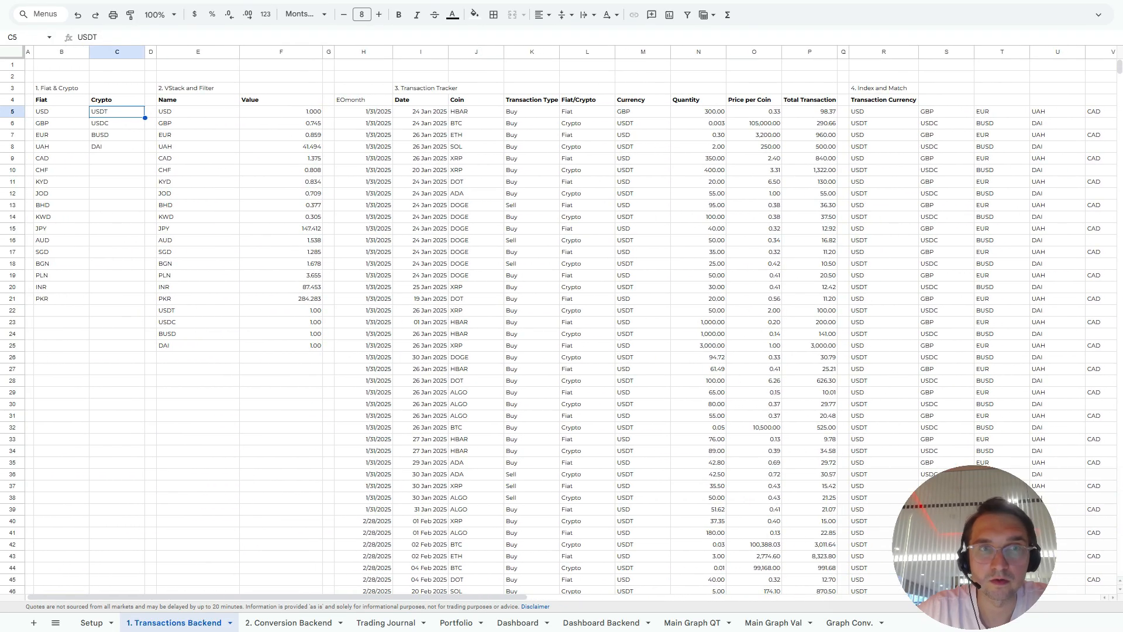
{"action": "scroll", "coordinate": [571, 325], "scroll_direction": "right", "scroll_amount": 5}
{"action": "scroll", "coordinate": [571, 325], "scroll_direction": "left", "scroll_amount": 5}
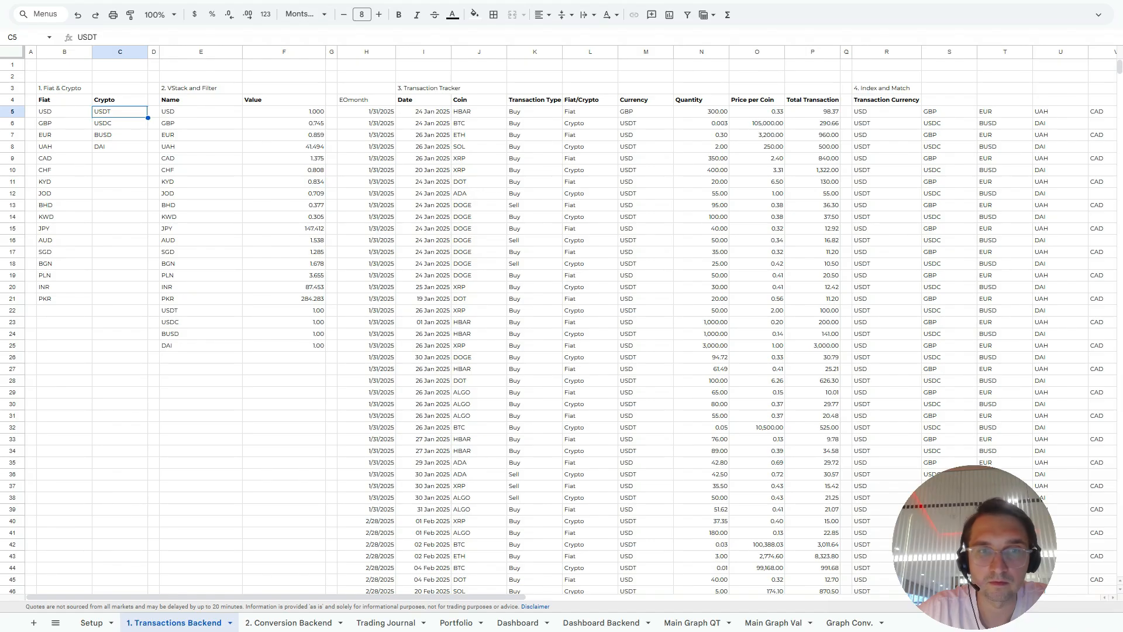
Examine the first-row formulas for converting into USD and into the main model currency on the 2. Conversion Backend sheet
{"action": "left_click", "coordinate": [288, 623]}
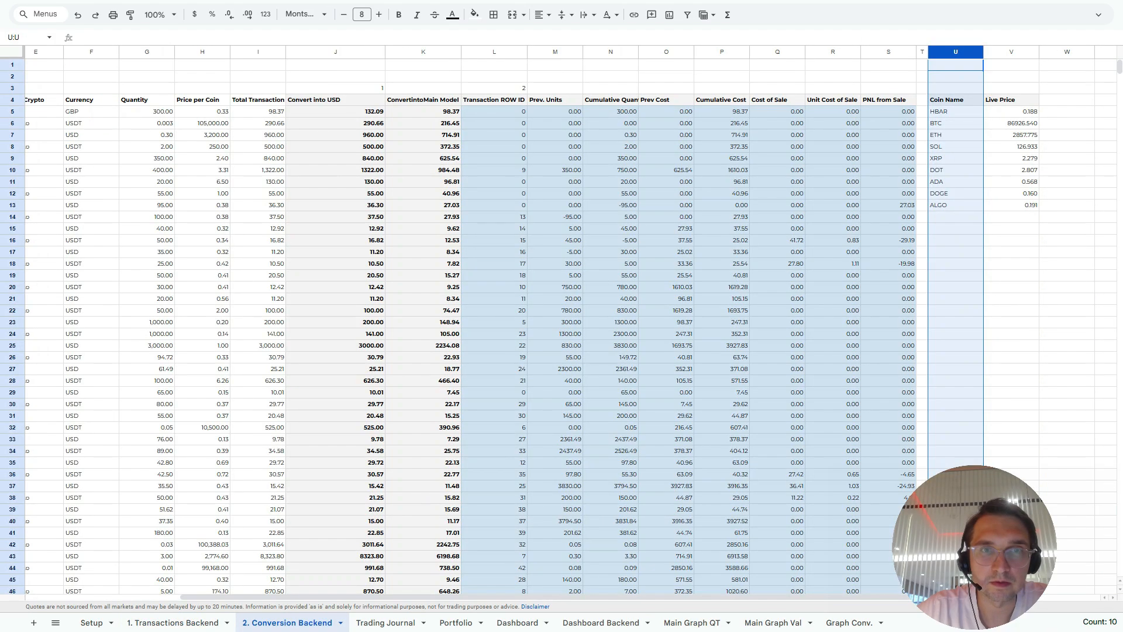
{"action": "scroll", "coordinate": [571, 326], "scroll_direction": "left", "scroll_amount": 4}
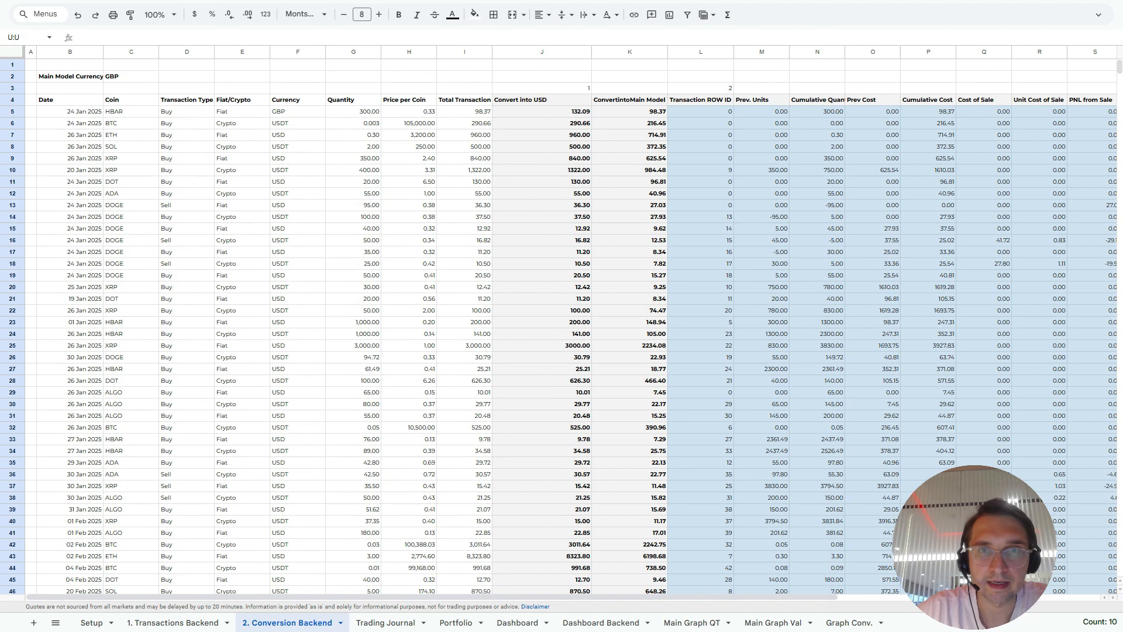
{"action": "left_click", "coordinate": [541, 100]}
{"action": "key", "text": "Down"}
{"action": "key", "text": "Right"}
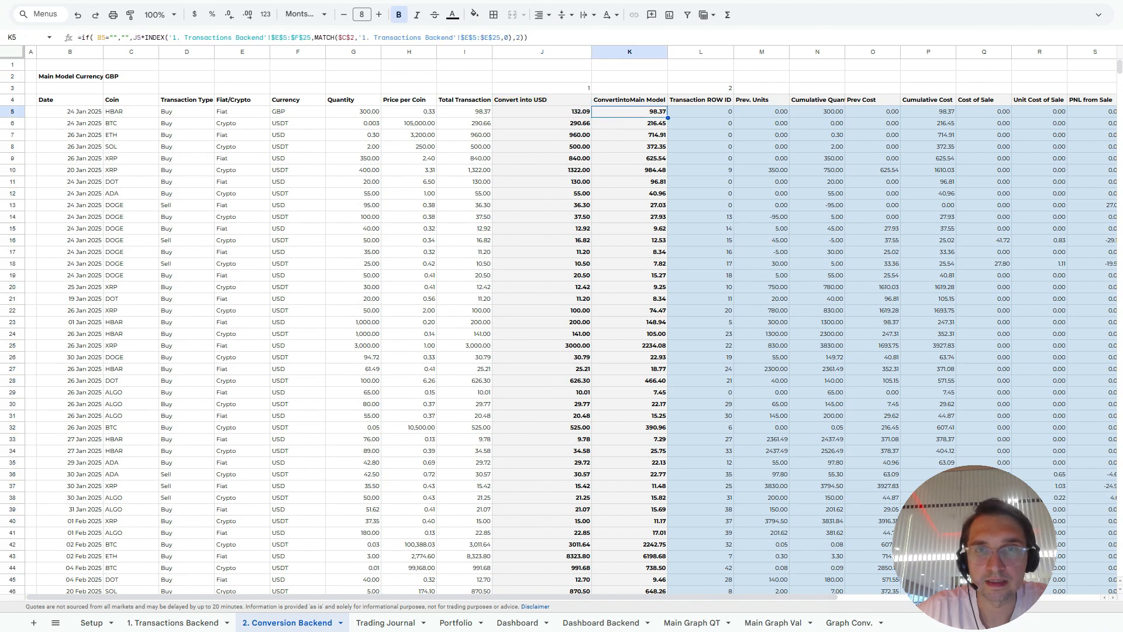
{"action": "key", "text": "Left"}
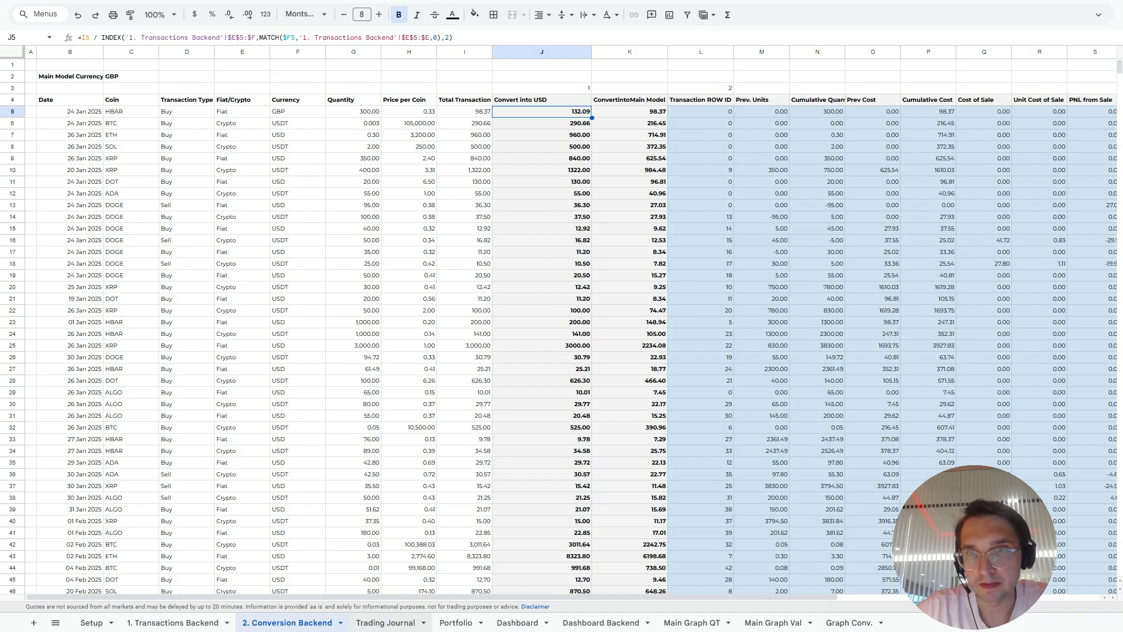
Review the first transactions of the ledger on the Trading Journal sheet
{"action": "left_click", "coordinate": [386, 622]}
{"action": "scroll", "coordinate": [375, 328], "scroll_direction": "up", "scroll_amount": 5}
{"action": "scroll", "coordinate": [375, 327], "scroll_direction": "up", "scroll_amount": 3}
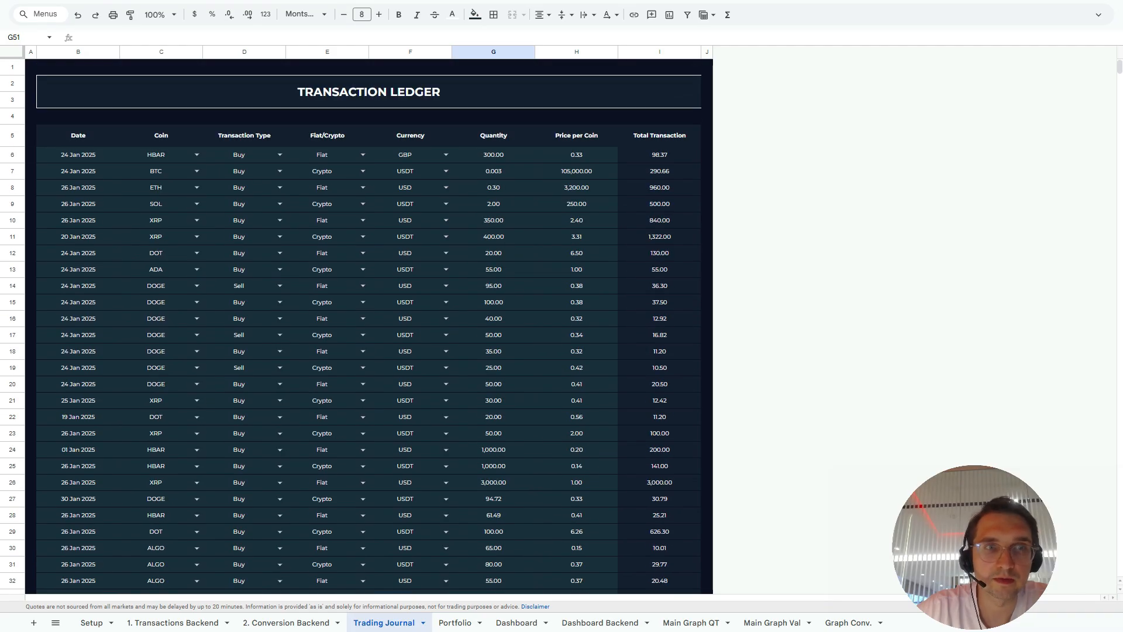
{"action": "left_click", "coordinate": [78, 155]}
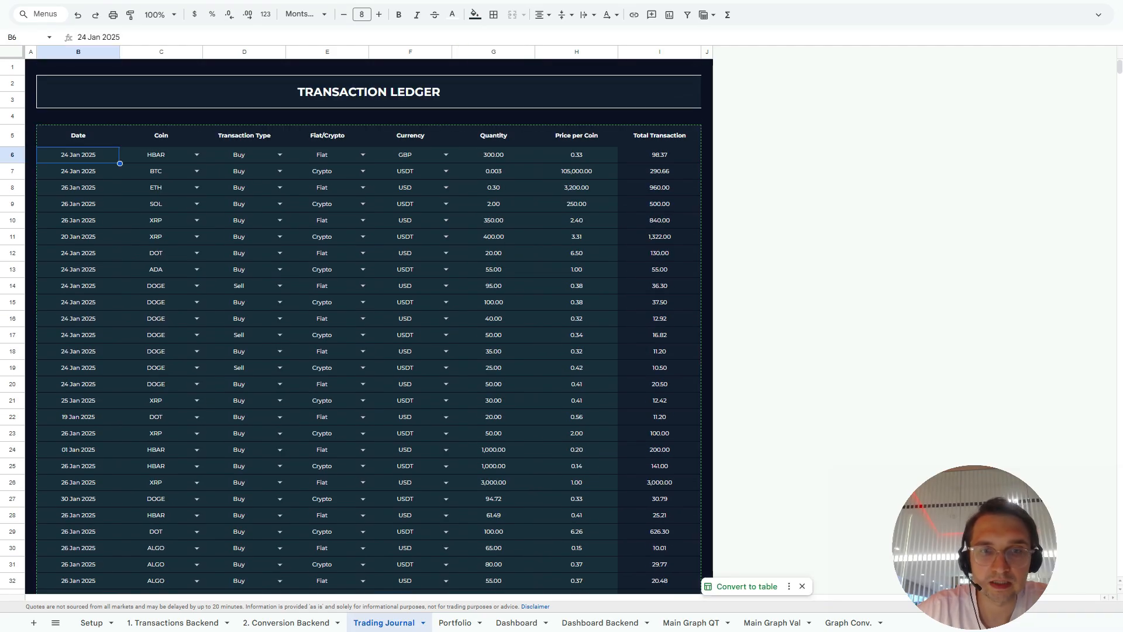
Check the portfolio currency cell and the BTC and ETH live prices on the Portfolio sheet
{"action": "left_click", "coordinate": [455, 622]}
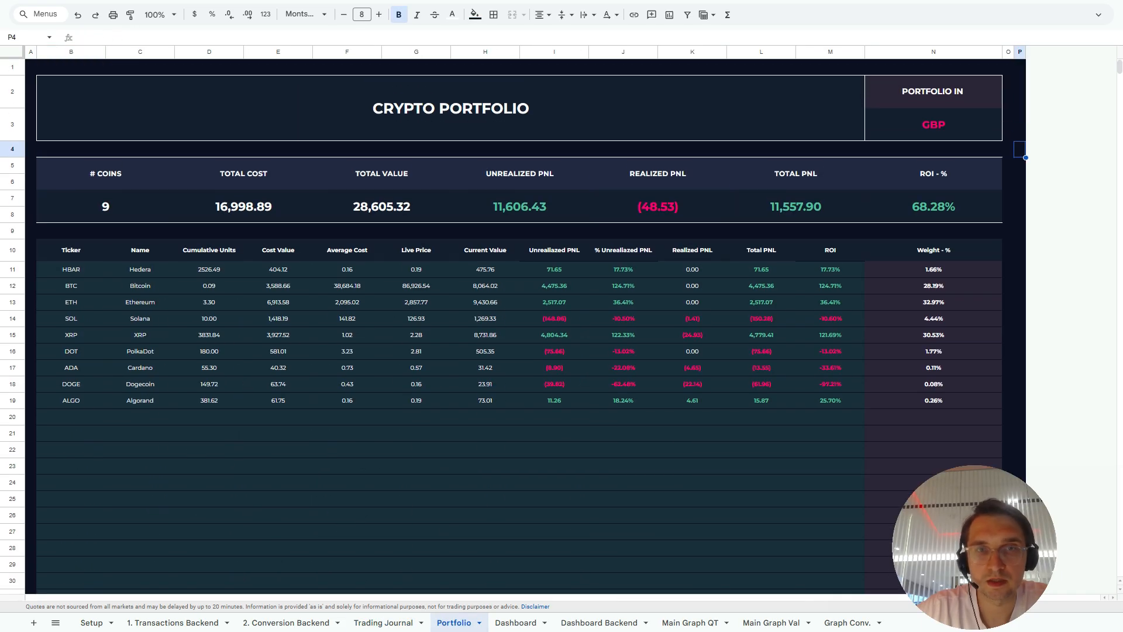
{"action": "left_click", "coordinate": [934, 124]}
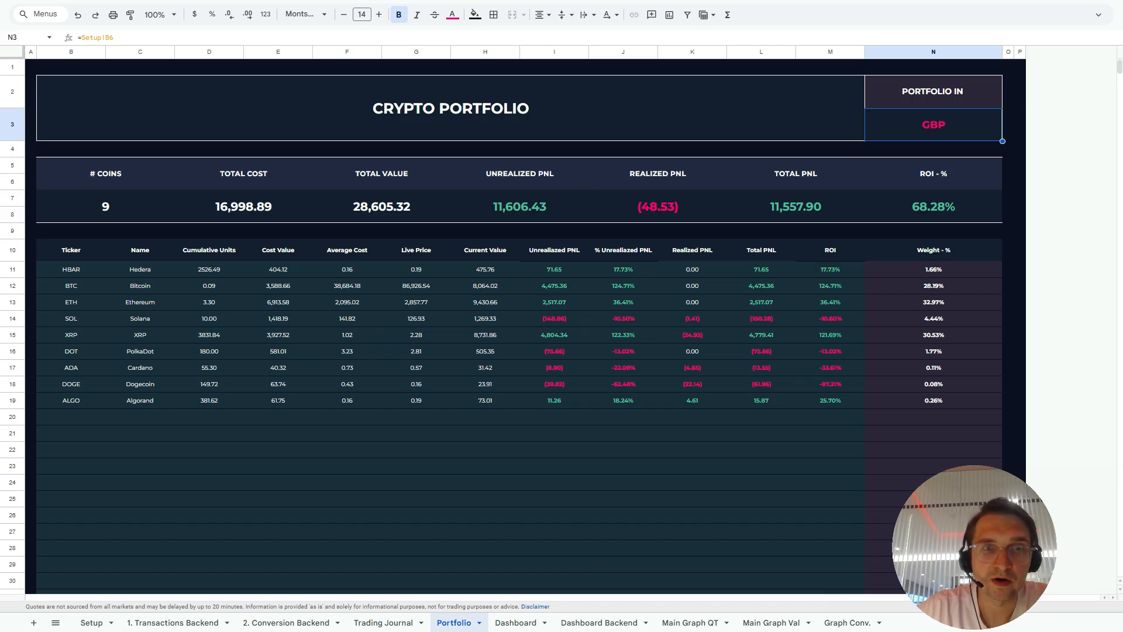
{"action": "left_click", "coordinate": [416, 286]}
{"action": "left_click", "coordinate": [416, 302]}
{"action": "left_click", "coordinate": [416, 286]}
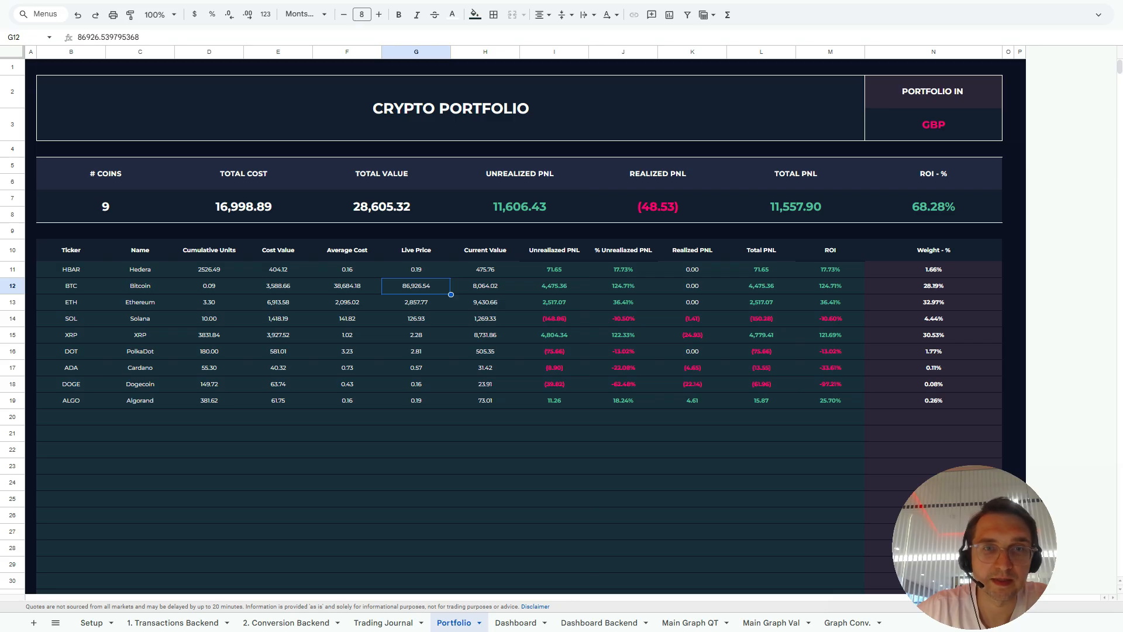
Set the model currency to USD on the Setup sheet and check the portfolio's total value
{"action": "left_click", "coordinate": [91, 622]}
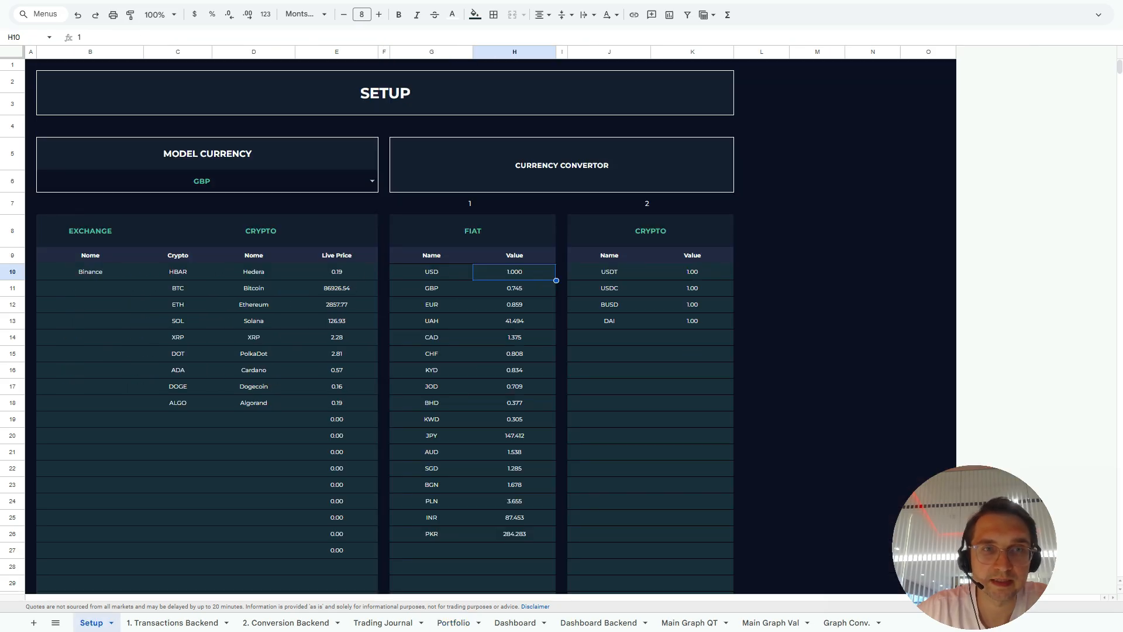
{"action": "left_click", "coordinate": [345, 181]}
{"action": "left_click", "coordinate": [372, 181]}
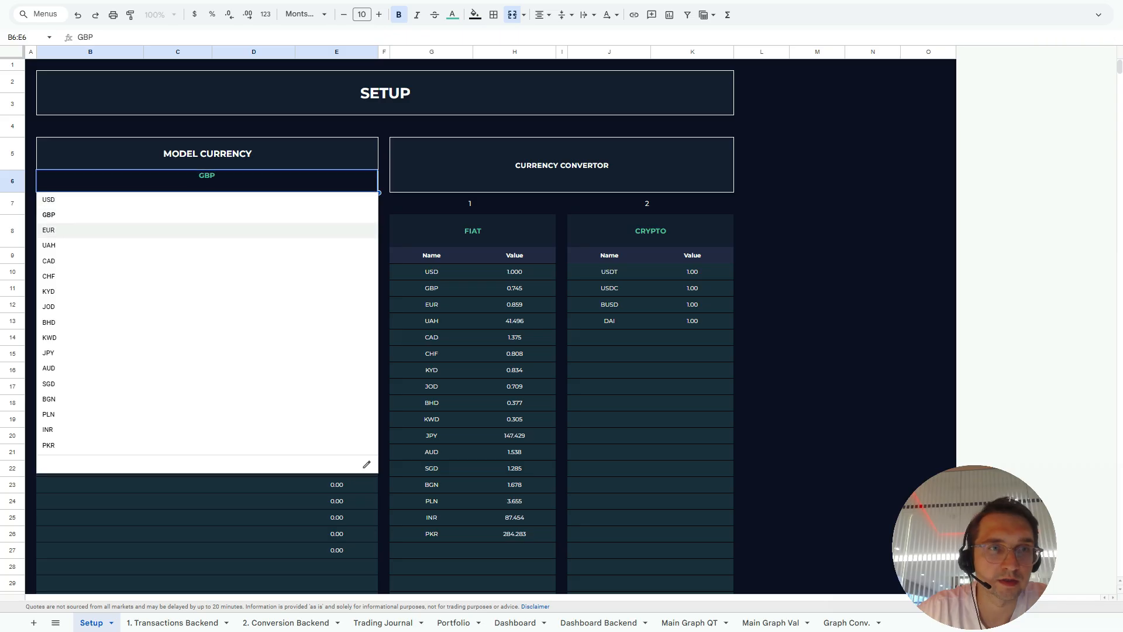
{"action": "left_click", "coordinate": [327, 199]}
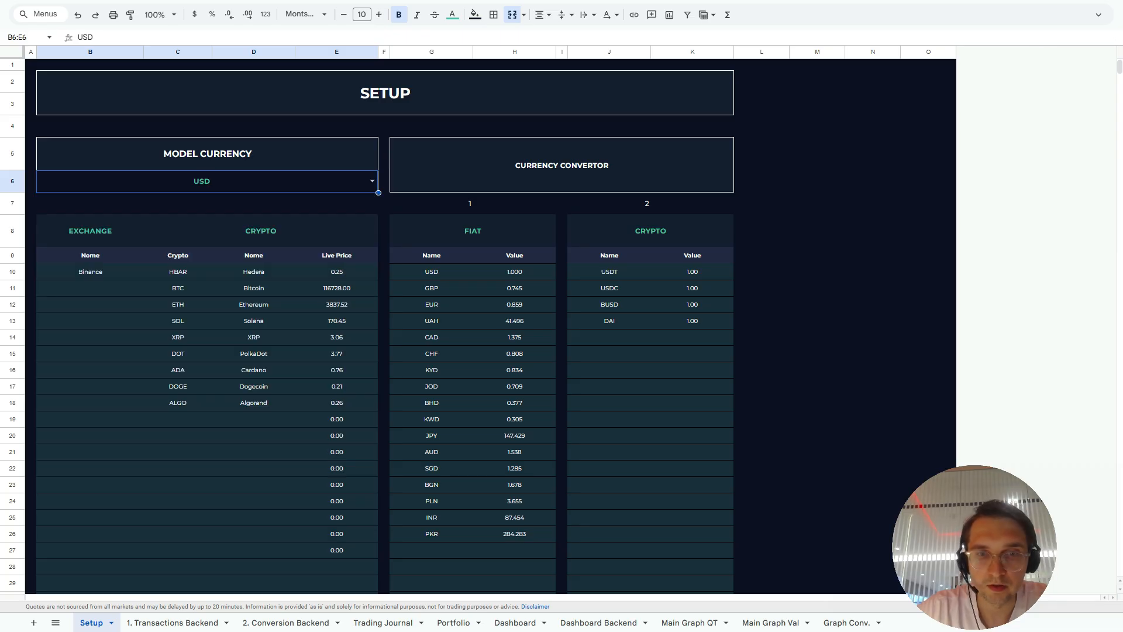
{"action": "left_click", "coordinate": [454, 622]}
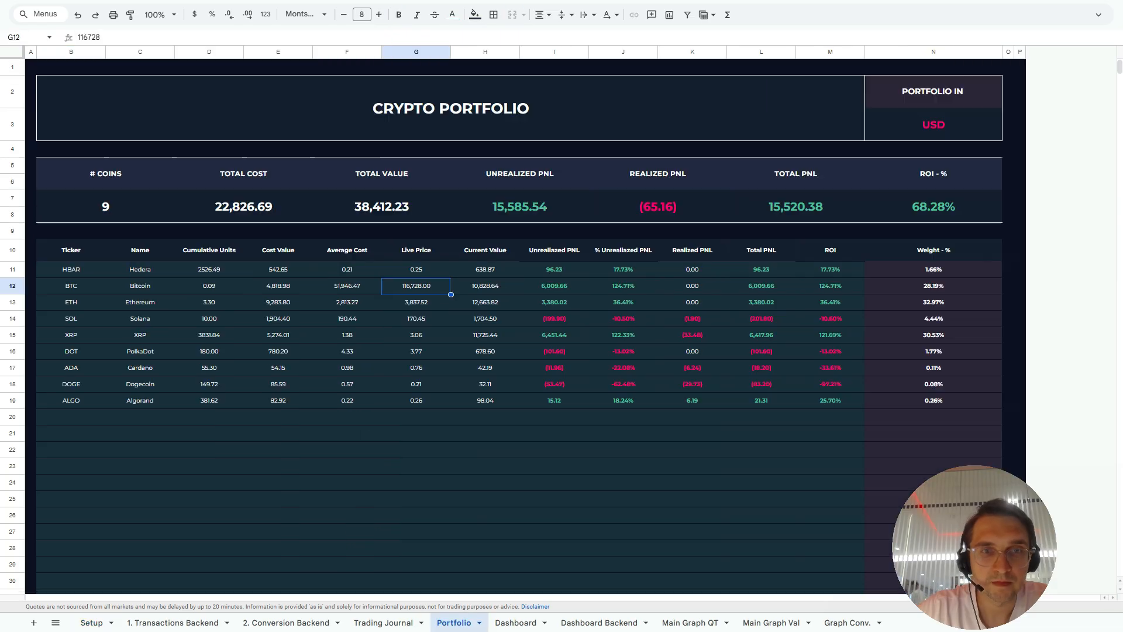
{"action": "left_click", "coordinate": [382, 206]}
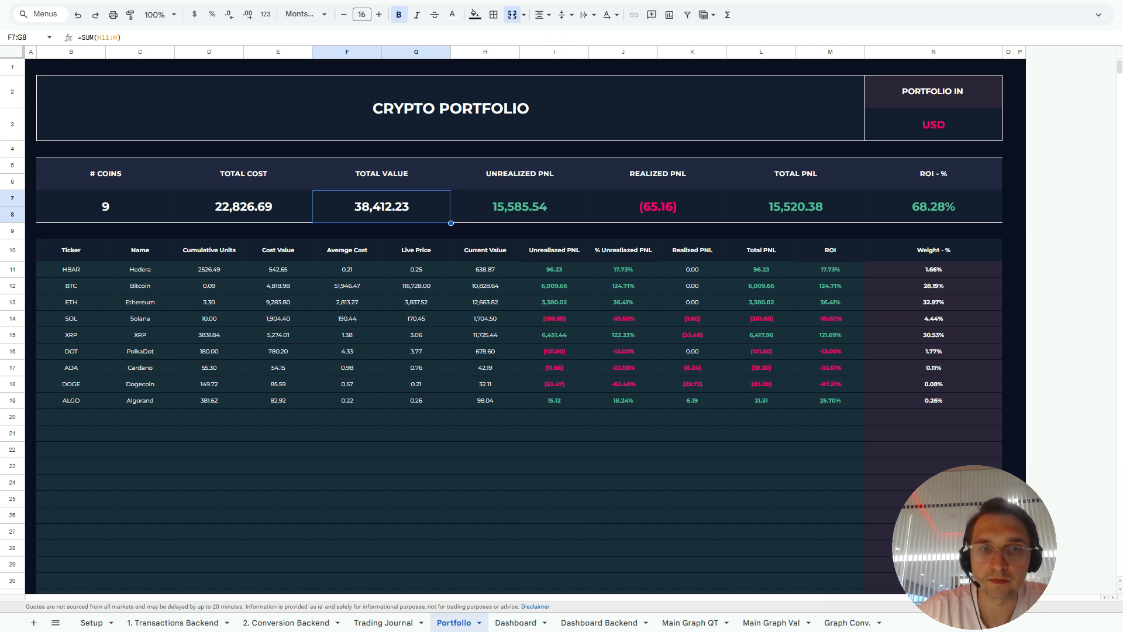
Examine the Live Price formulas on the Setup sheet down to the last filled row
{"action": "left_click", "coordinate": [91, 622]}
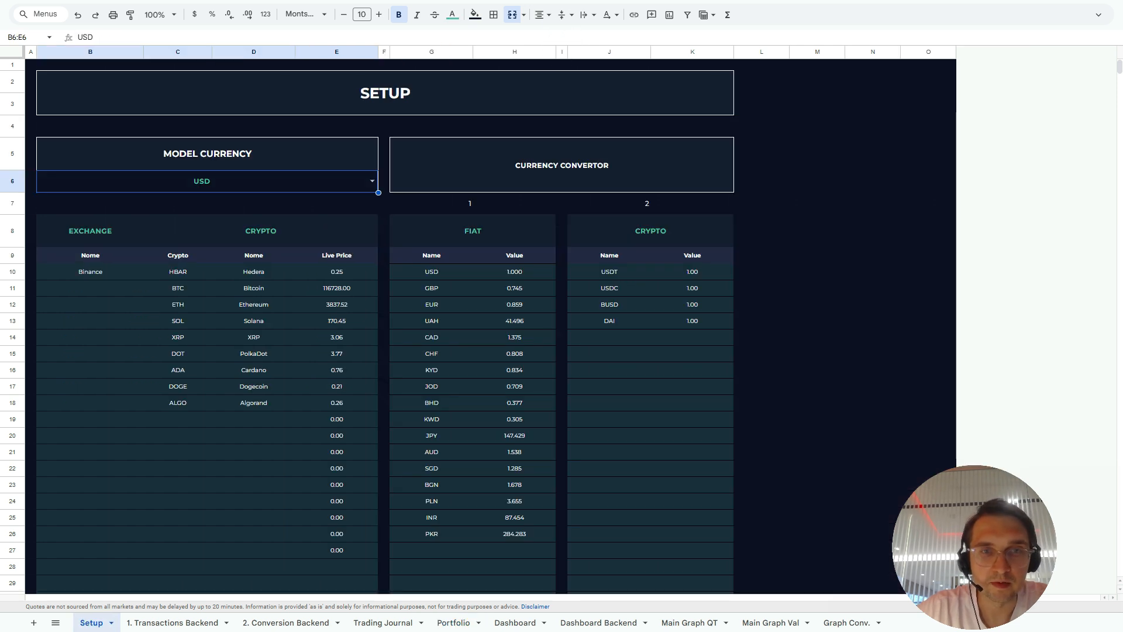
{"action": "left_click", "coordinate": [336, 272]}
{"action": "key", "text": "ctrl+Down"}
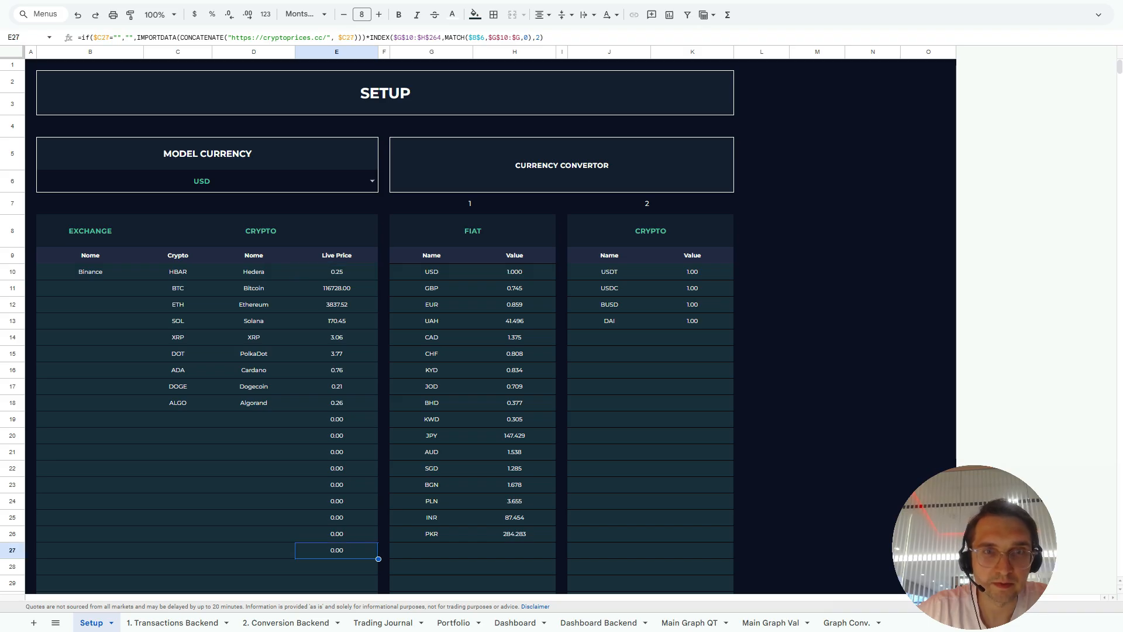
Replace the blank-cell IF test in E10's live price formula with an IFERROR wrapper that returns "" on error
{"action": "left_click", "coordinate": [337, 272]}
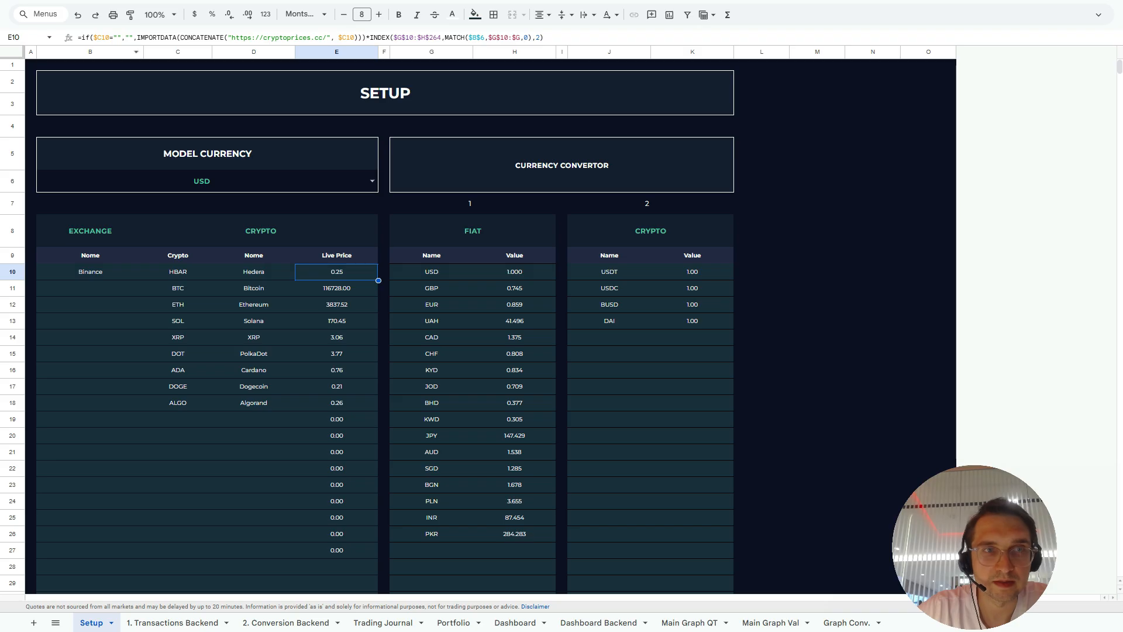
{"action": "left_click_drag", "start_coordinate": [133, 37], "coordinate": [90, 38]}
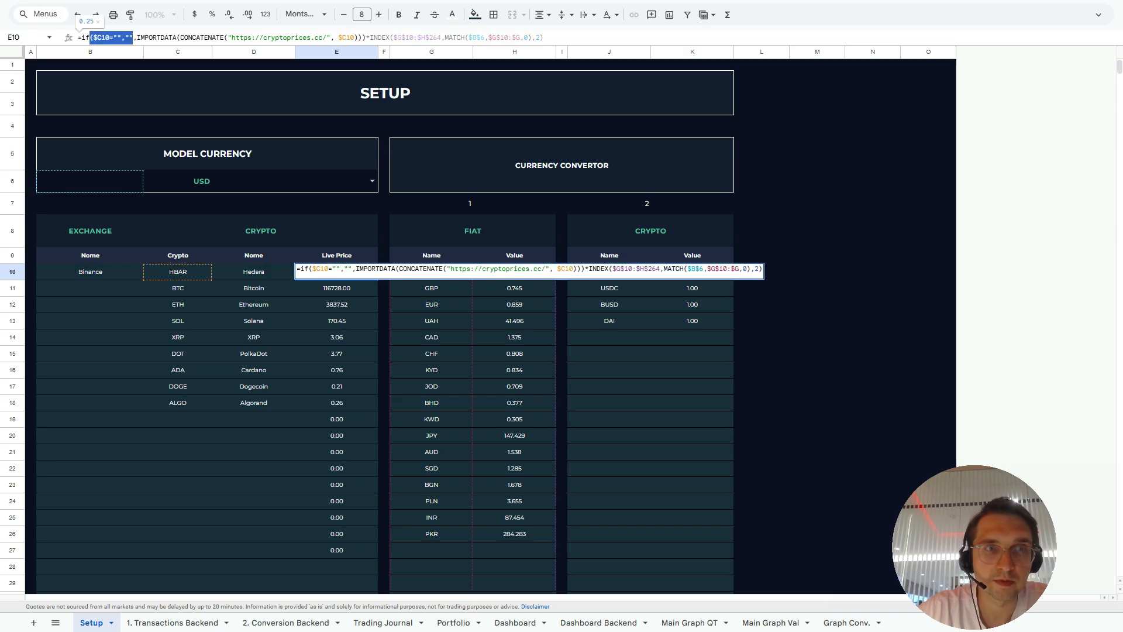
{"action": "type", "text": "error"}
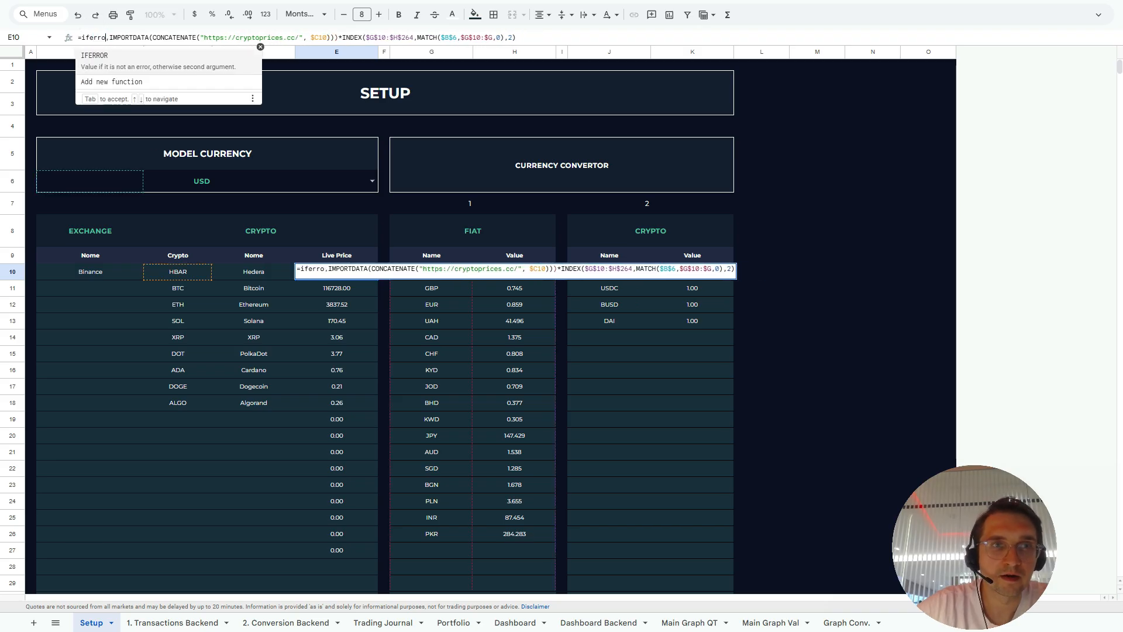
{"action": "key", "text": "Delete"}
{"action": "type", "text": "("}
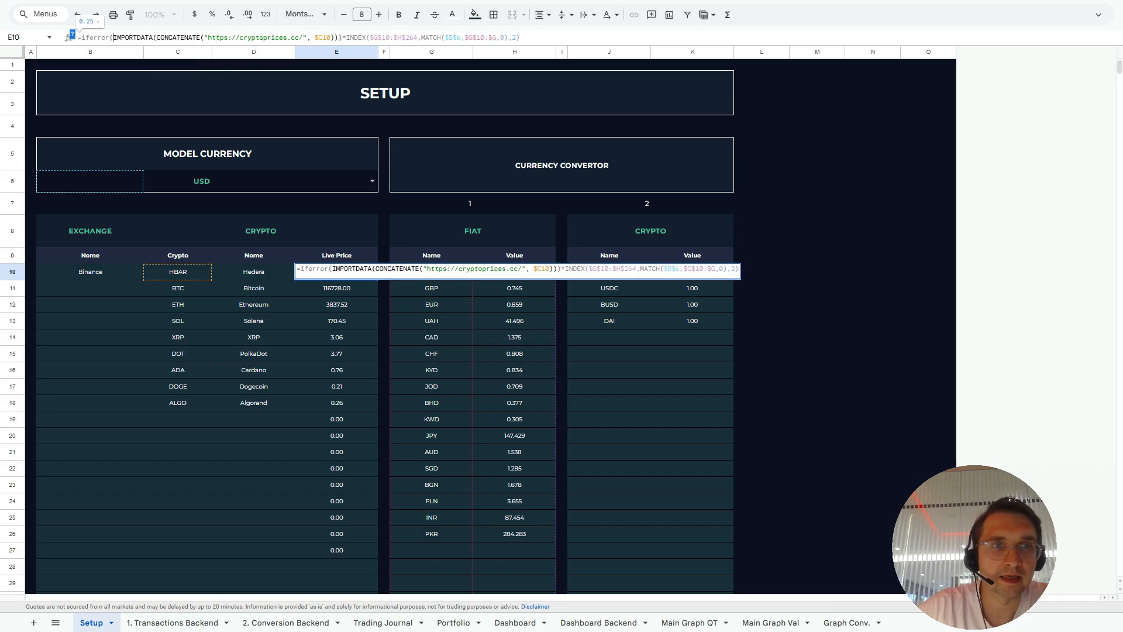
{"action": "key", "text": "End"}
{"action": "type", "text": ",\"\")"}
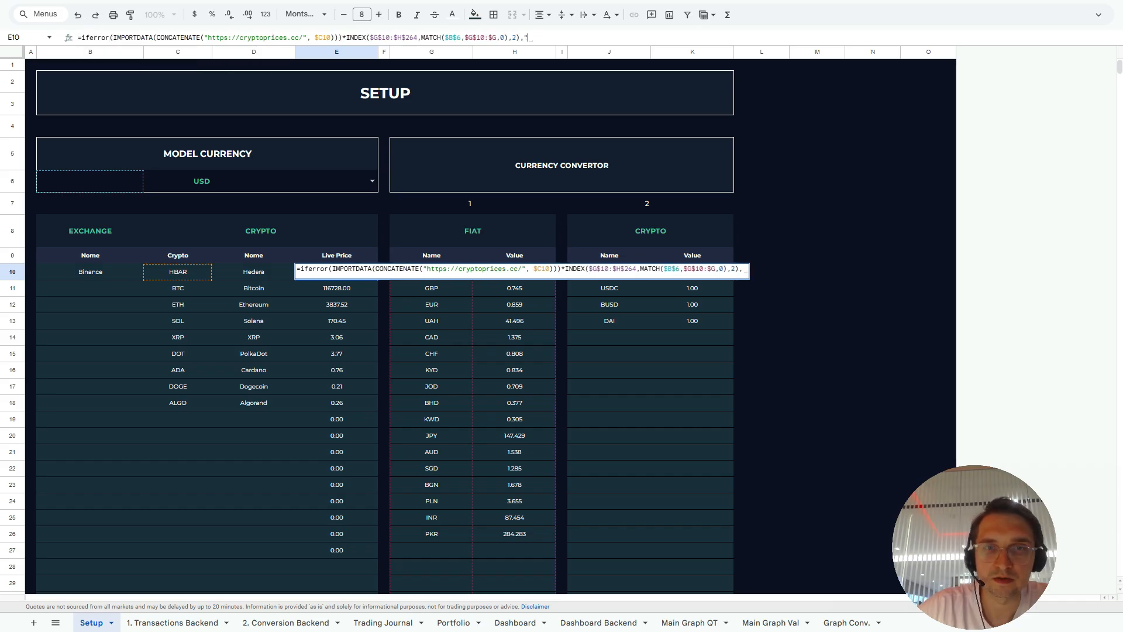
{"action": "key", "text": "Return"}
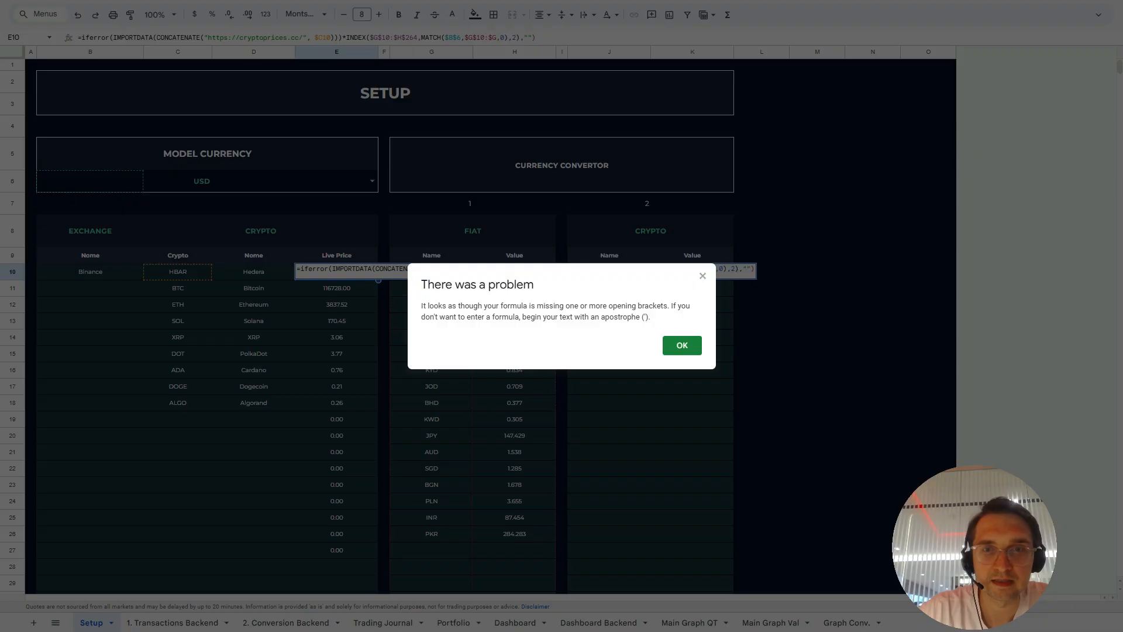
Remove the extra closing bracket after $C10 in E10's IFERROR formula and commit it
{"action": "key", "text": "Return"}
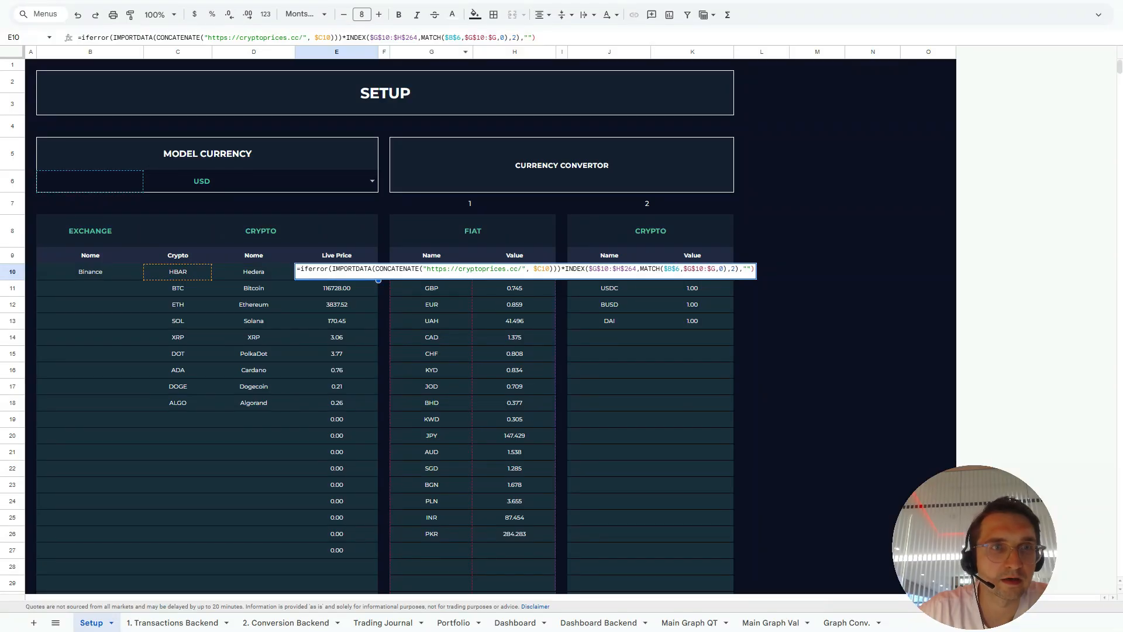
{"action": "left_click", "coordinate": [342, 38]}
{"action": "key", "text": "BackSpace"}
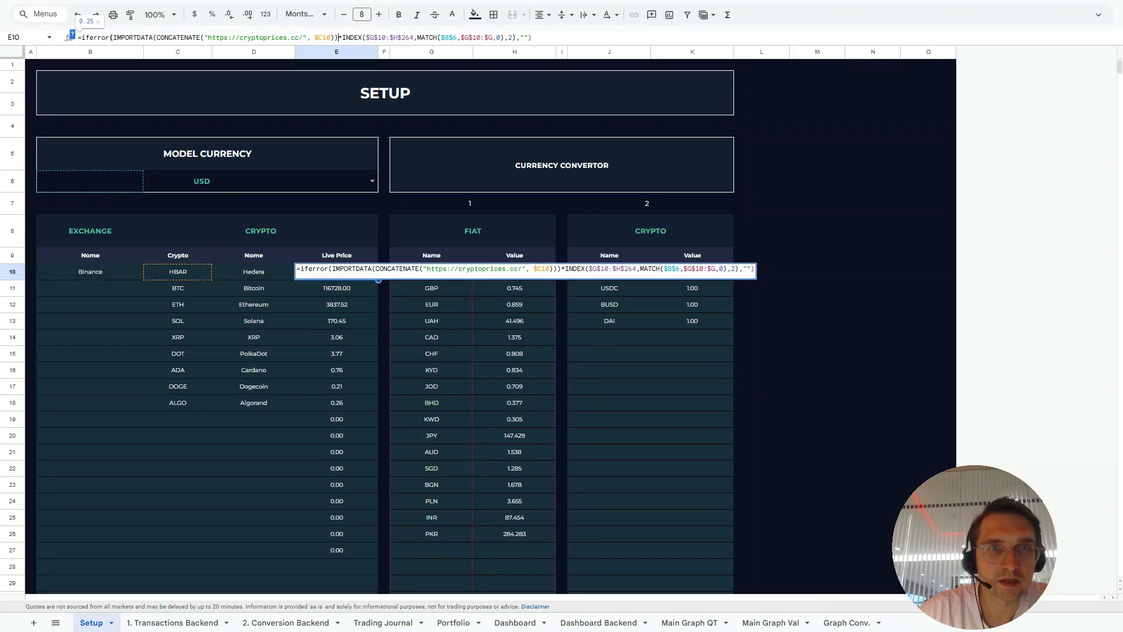
{"action": "key", "text": "Return"}
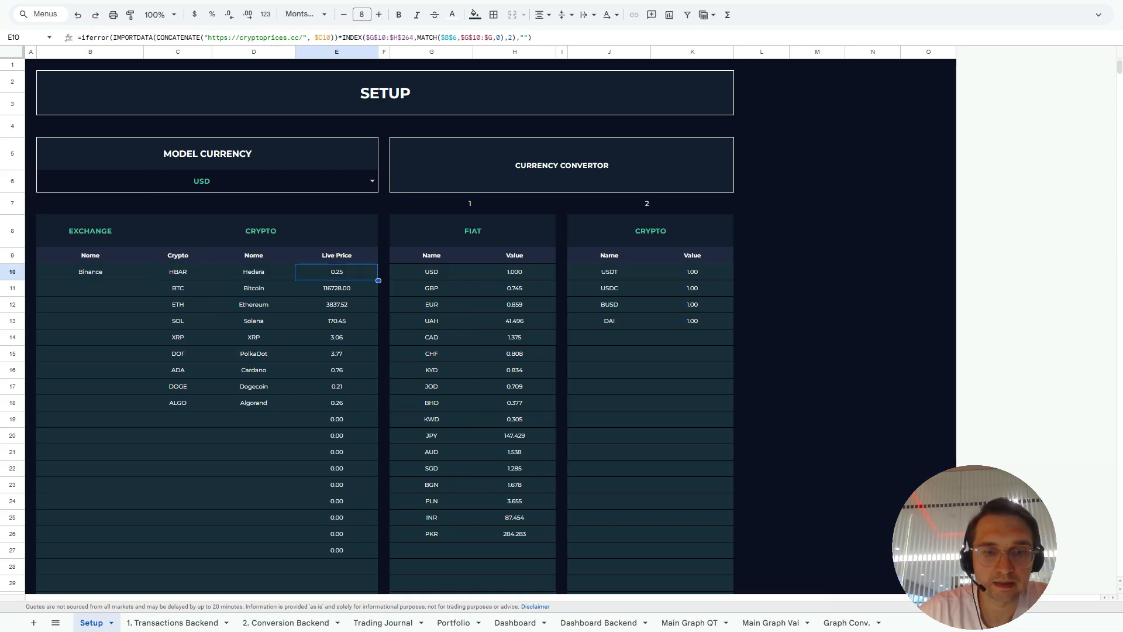
Apply E10's IFERROR live price formula to the whole range E10:E27 on the Setup sheet
{"action": "key", "text": "shift+Down"}
{"action": "key", "text": "shift+Down"}
{"action": "key", "text": "shift+Down"}
{"action": "key", "text": "shift+Down"}
{"action": "key", "text": "shift+Down"}
{"action": "key", "text": "shift+Down"}
{"action": "key", "text": "shift+Down"}
{"action": "key", "text": "shift+Down"}
{"action": "key", "text": "shift+Down"}
{"action": "key", "text": "shift+Down"}
{"action": "key", "text": "shift+Down"}
{"action": "key", "text": "shift+Down"}
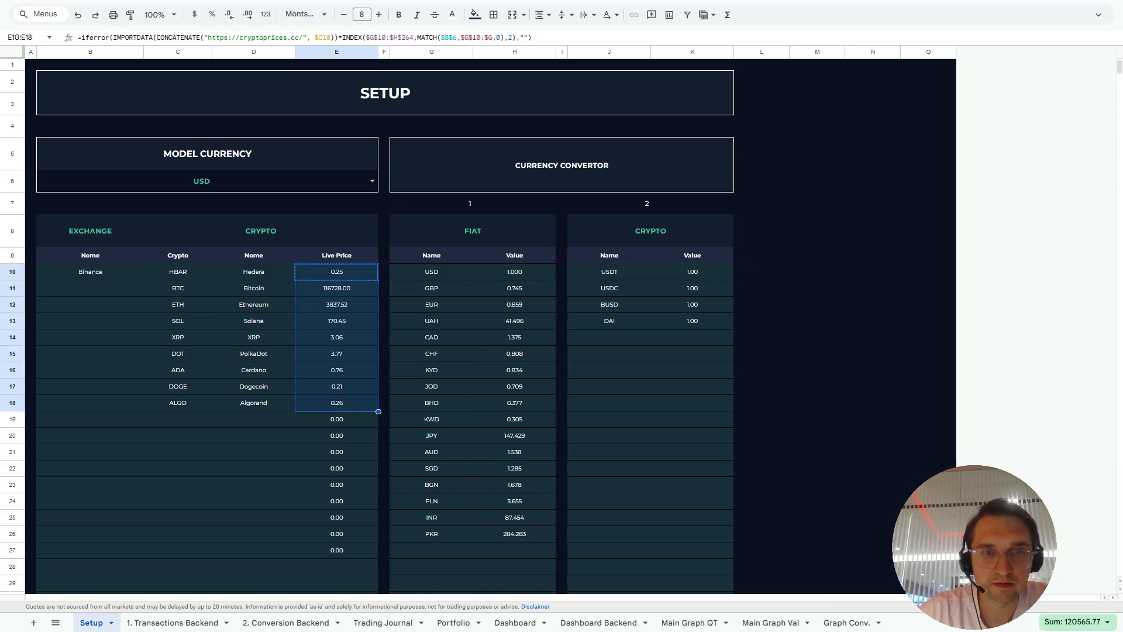
{"action": "key", "text": "shift+Down"}
{"action": "key", "text": "shift+Down"}
{"action": "key", "text": "shift+Down"}
{"action": "key", "text": "shift+Down"}
{"action": "key", "text": "shift+Down"}
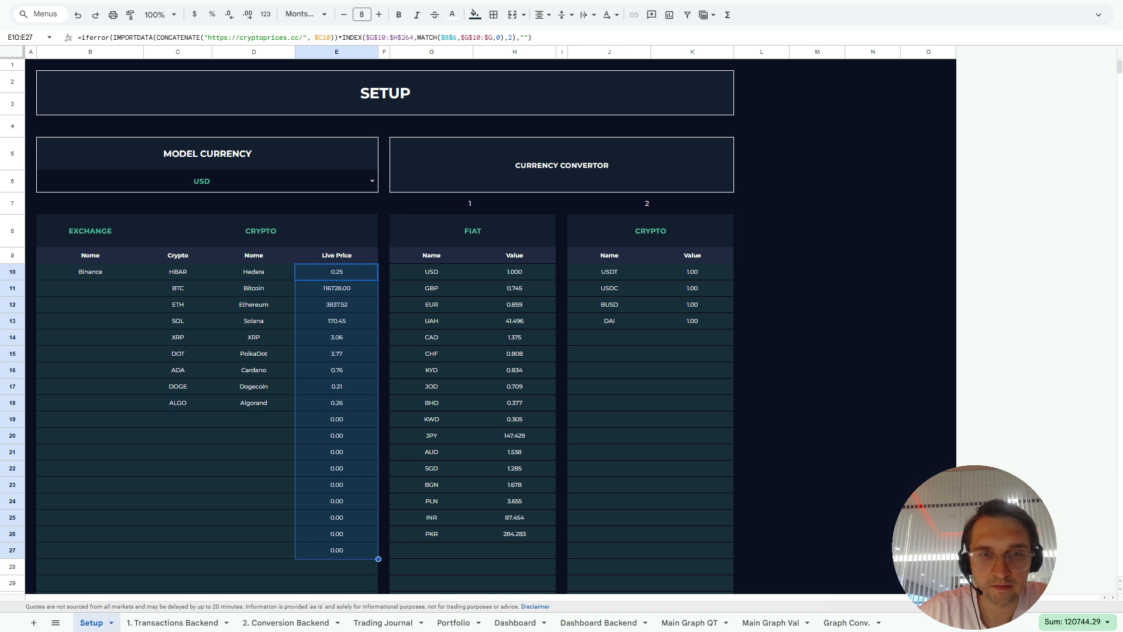
{"action": "key", "text": "ctrl+v"}
Test the Live Price formula by entering BTC in the empty crypto cell C19, and clear that entry
{"action": "key", "text": "Down"}
{"action": "key", "text": "Down"}
{"action": "key", "text": "Down"}
{"action": "key", "text": "Down"}
{"action": "key", "text": "Down"}
{"action": "key", "text": "Down"}
{"action": "key", "text": "Down"}
{"action": "key", "text": "Down"}
{"action": "key", "text": "Down"}
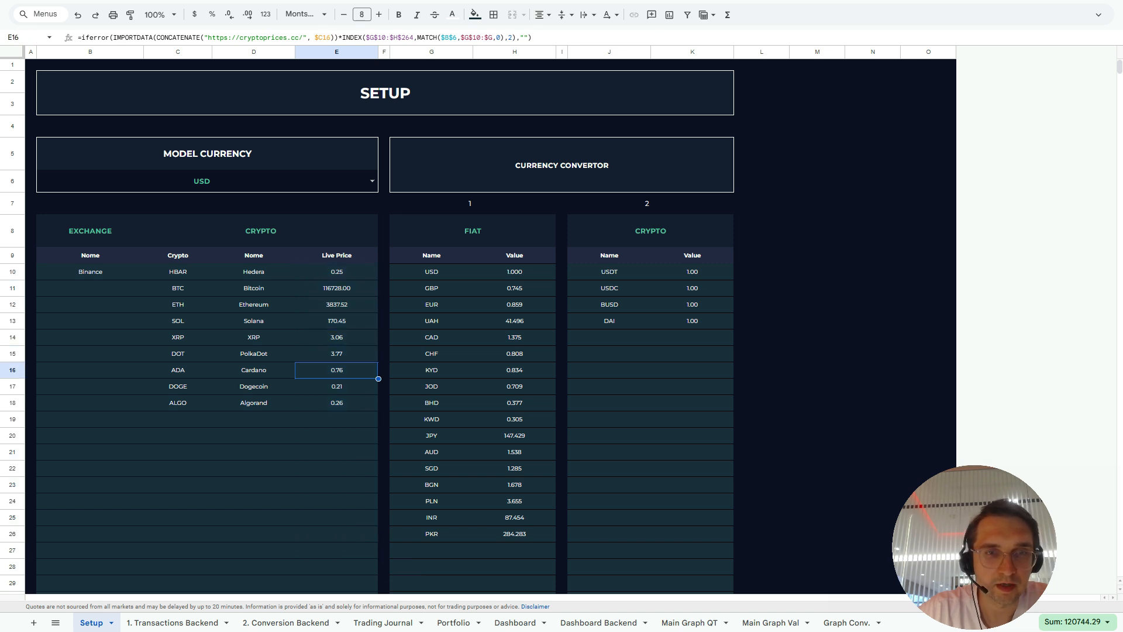
{"action": "key", "text": "Left"}
{"action": "key", "text": "Left"}
{"action": "type", "text": "BTC"}
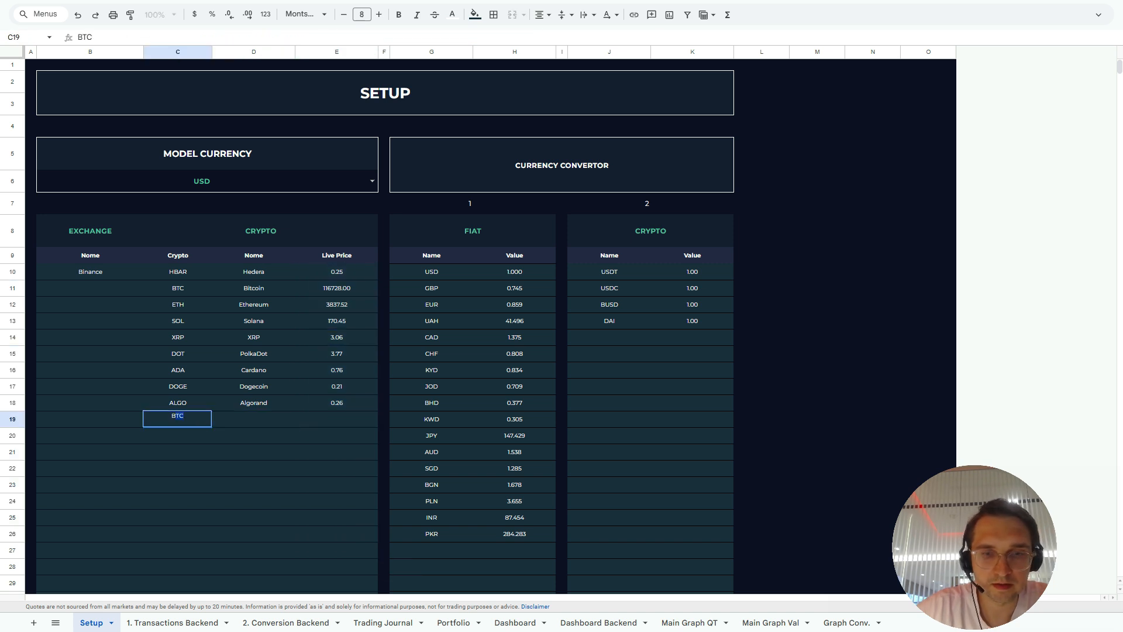
{"action": "key", "text": "Return"}
{"action": "key", "text": "Right"}
{"action": "key", "text": "Up"}
{"action": "key", "text": "Right"}
{"action": "key", "text": "Left"}
{"action": "key", "text": "Left"}
{"action": "key", "text": "Delete"}
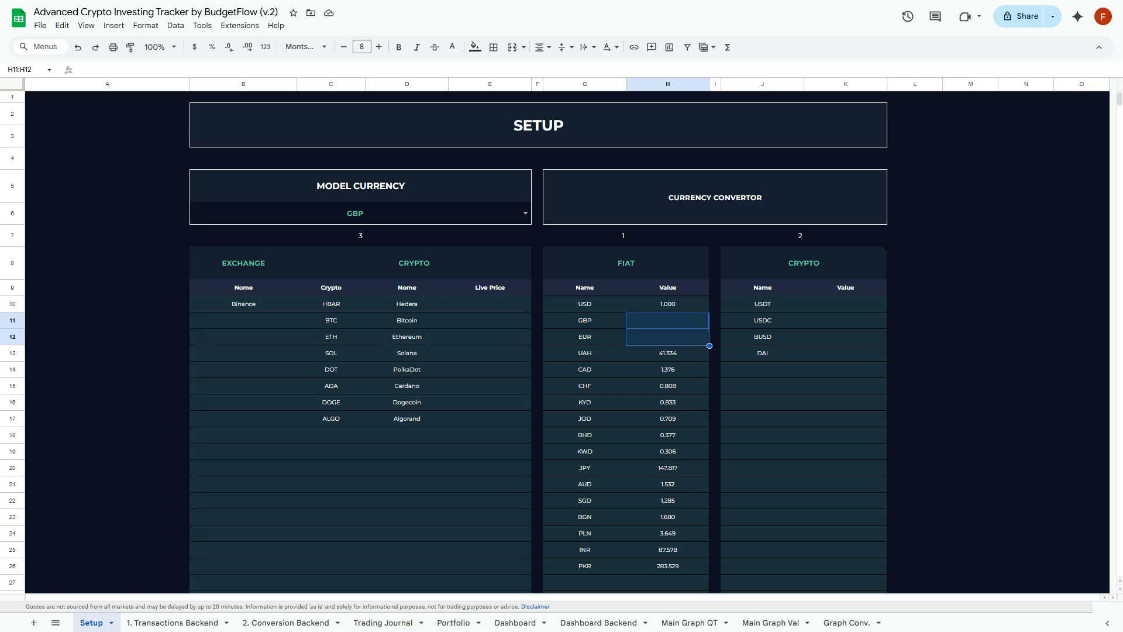
Examine the empty GBP and EUR rate cells, the CRYPTO header note and the model currency choices
{"action": "left_click", "coordinate": [668, 337]}
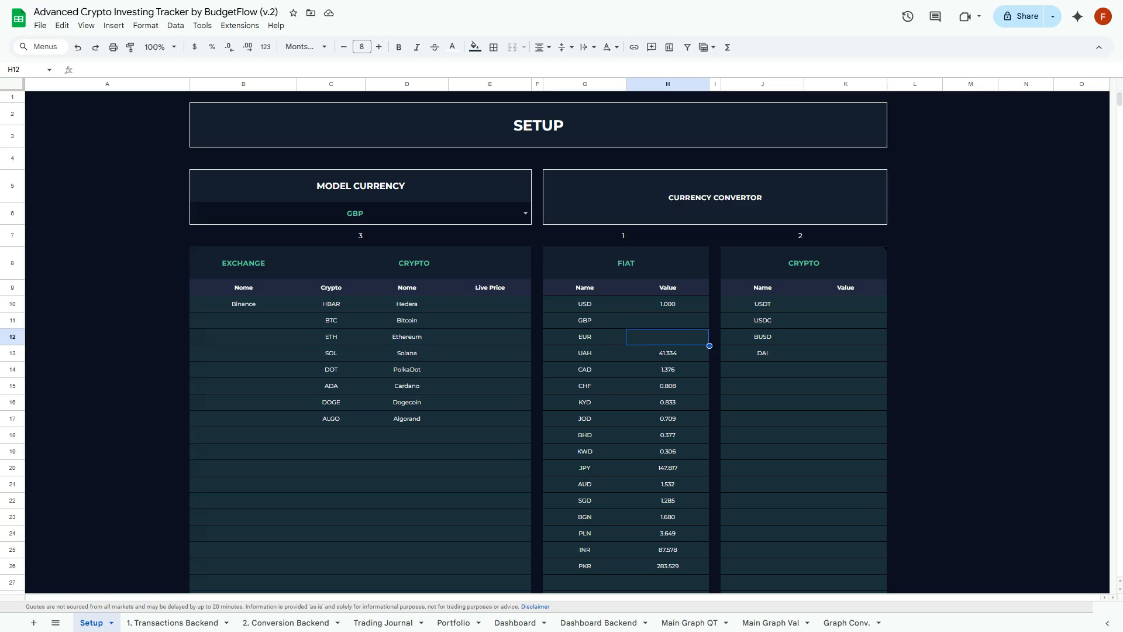
{"action": "left_click", "coordinate": [668, 321]}
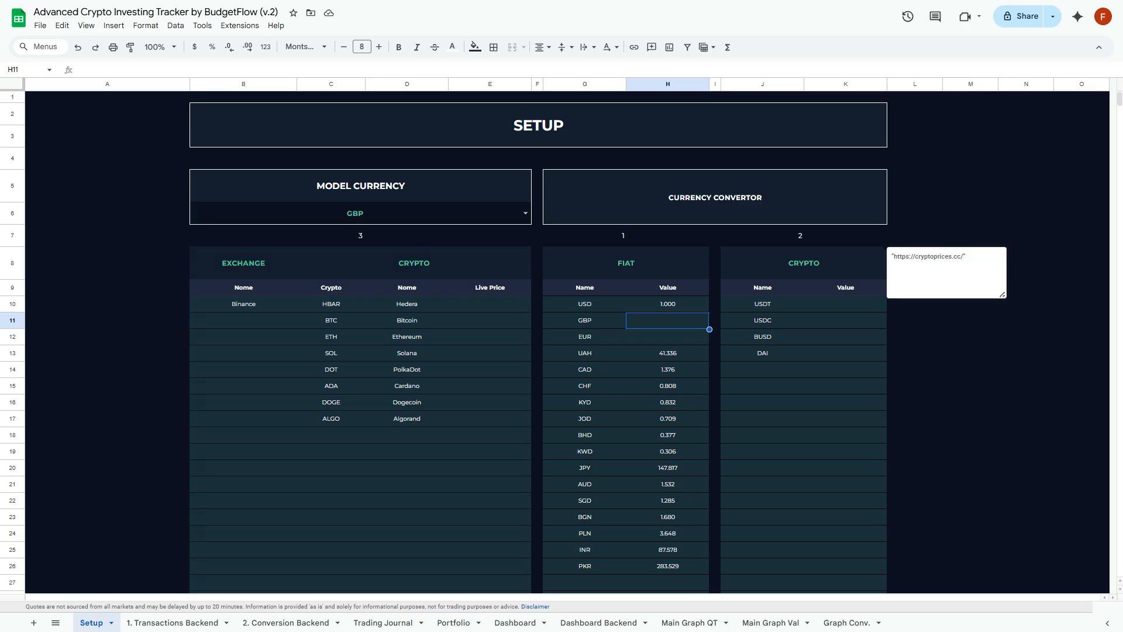
{"action": "left_click", "coordinate": [803, 264]}
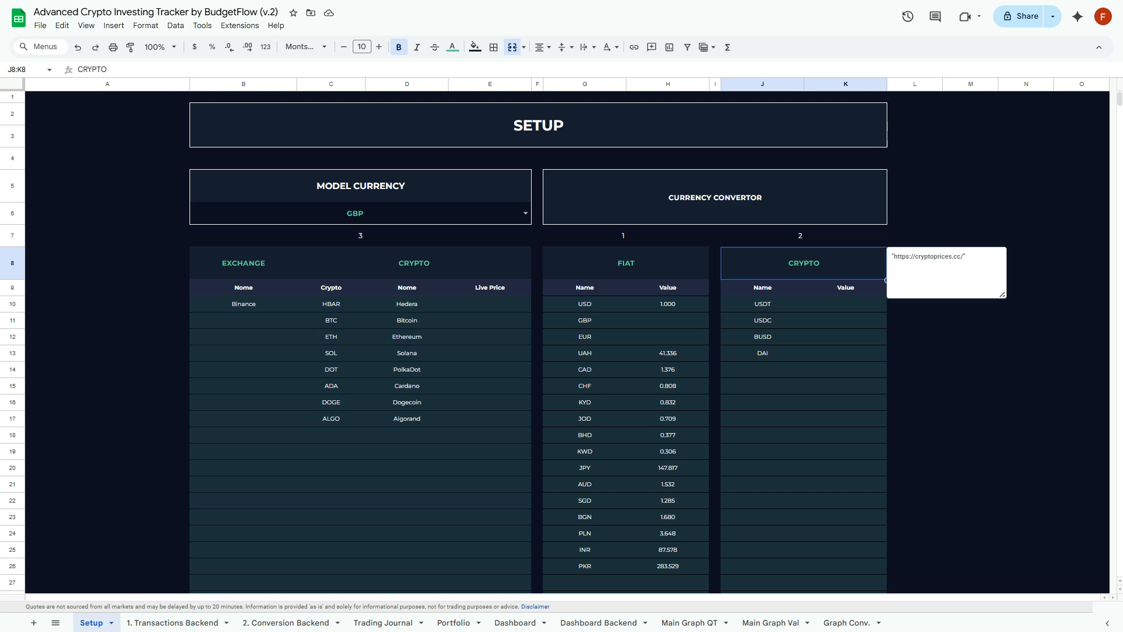
{"action": "left_click", "coordinate": [667, 320]}
{"action": "key", "text": "Right"}
{"action": "key", "text": "Left"}
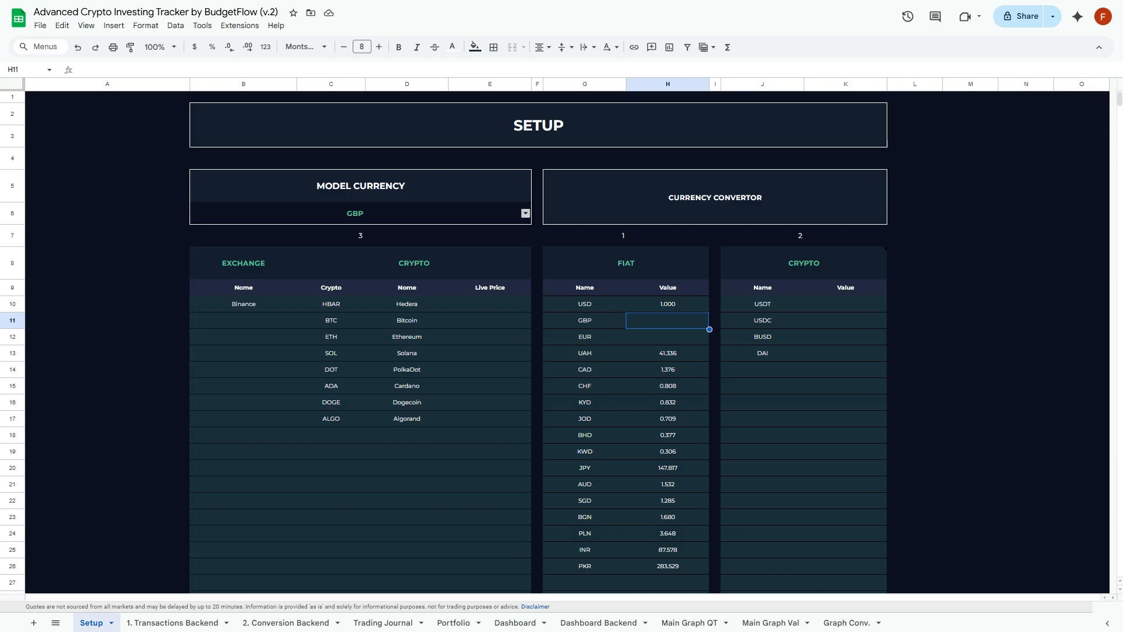
{"action": "left_click", "coordinate": [526, 213]}
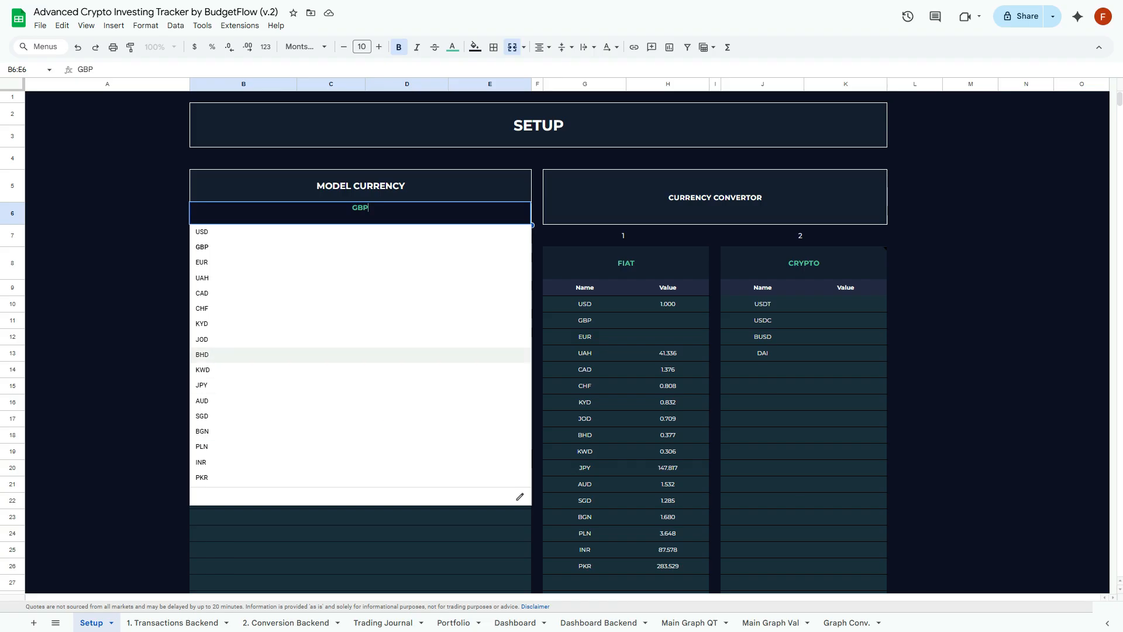
{"action": "left_click", "coordinate": [584, 337]}
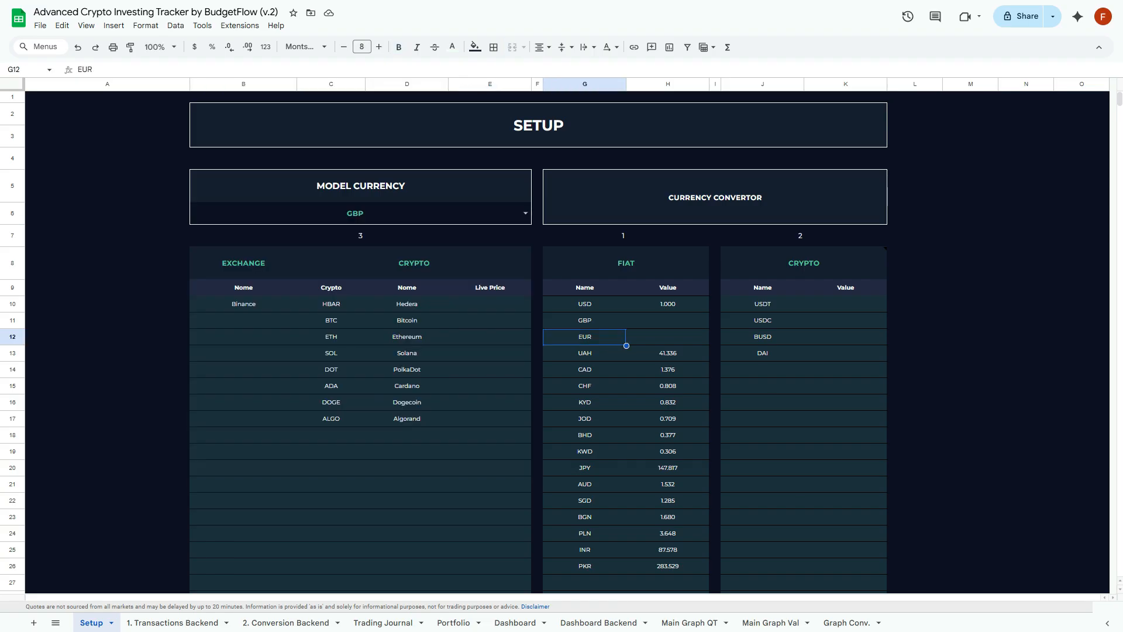
Enter =GOOGLEFINANCE("currency:USDGBP") in H11 as the GBP rate in the FIAT table
{"action": "left_click", "coordinate": [667, 320]}
{"action": "type", "text": "=GOOGLEFINANCE("}
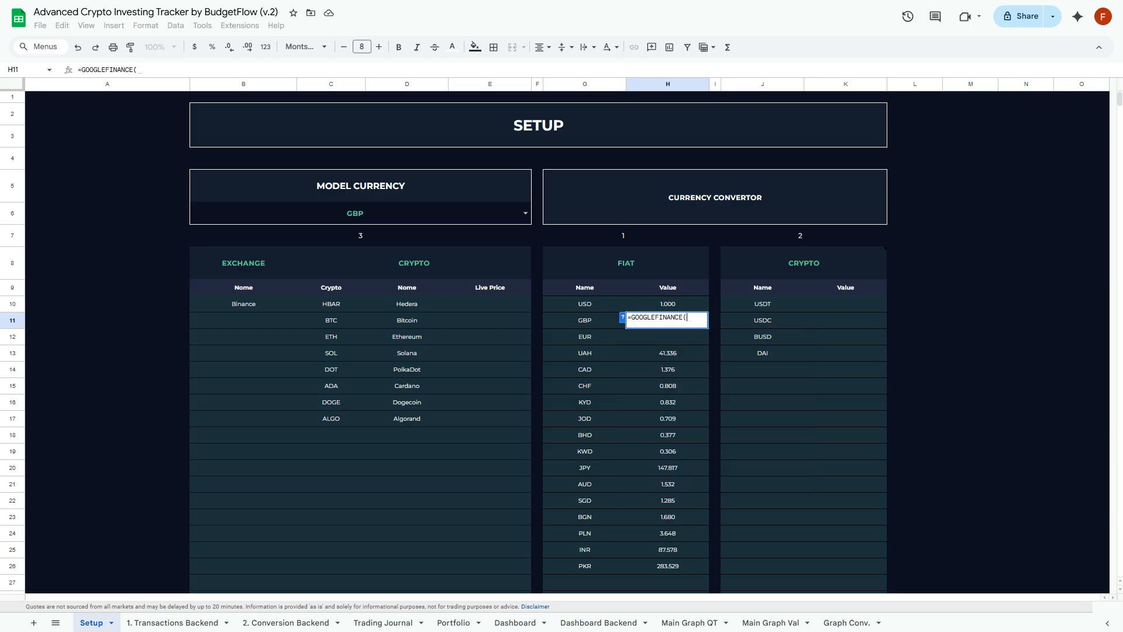
{"action": "type", "text": "\"curre"}
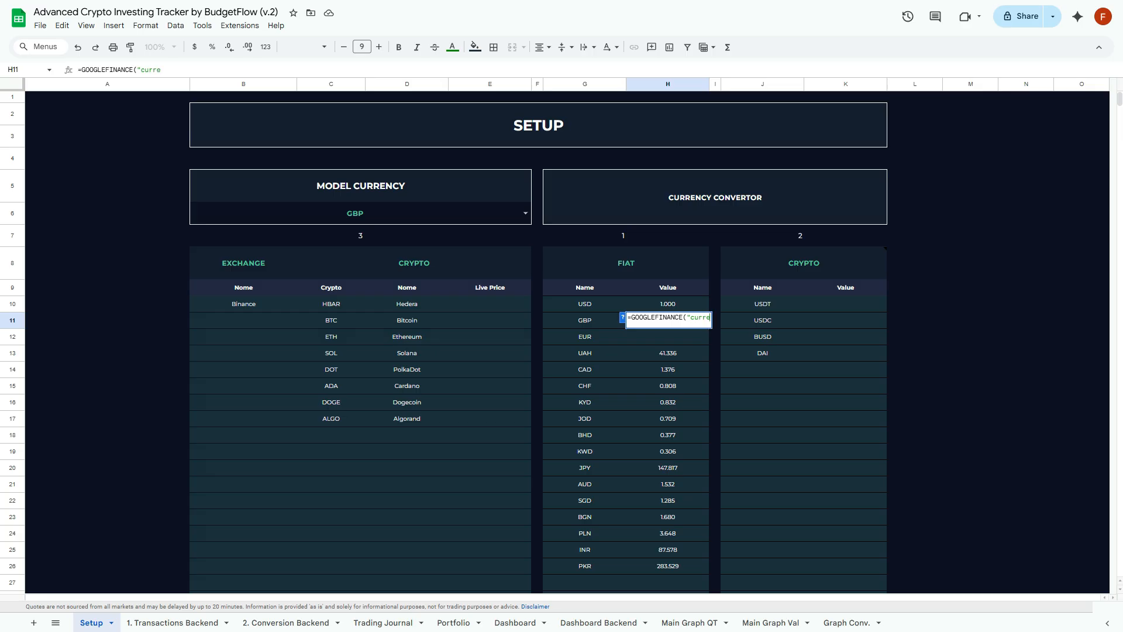
{"action": "type", "text": "ncy:USDGBP\")"}
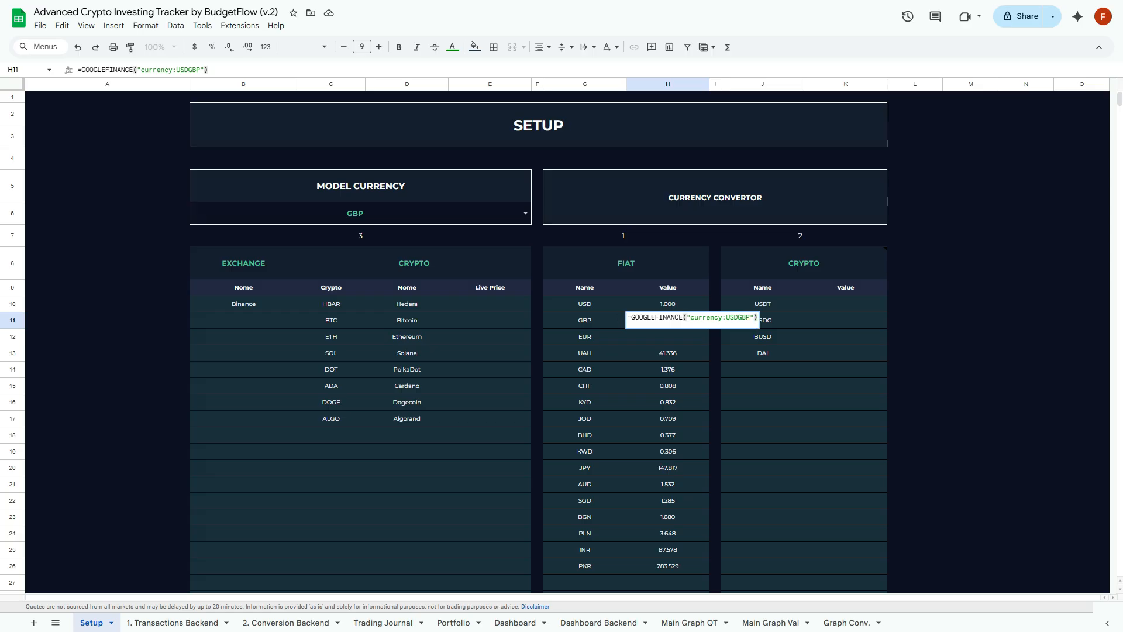
{"action": "key", "text": "Return"}
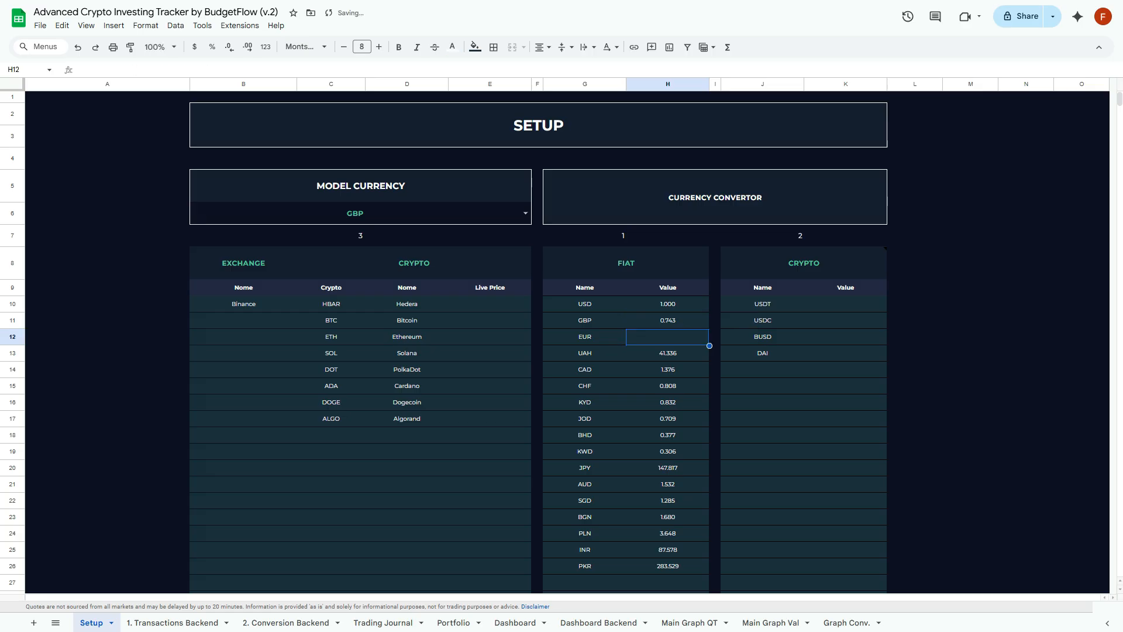
Enter =GOOGLEFINANCE("currency:USDEUR") in H12 as the EUR rate in the FIAT table
{"action": "type", "text": "="}
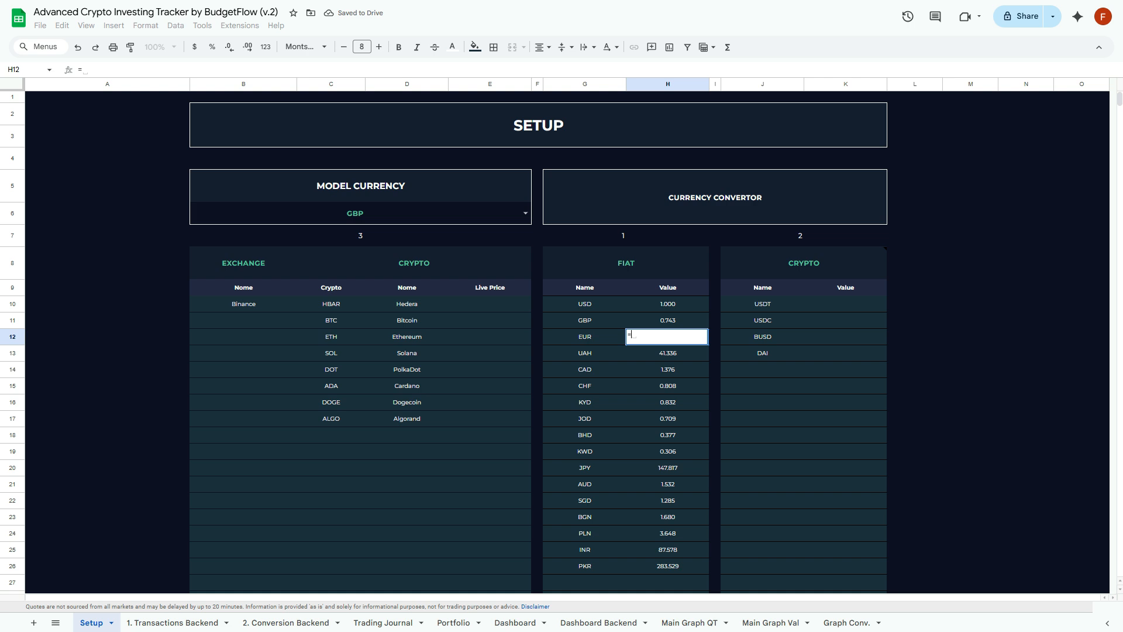
{"action": "type", "text": "go"}
{"action": "key", "text": "Tab"}
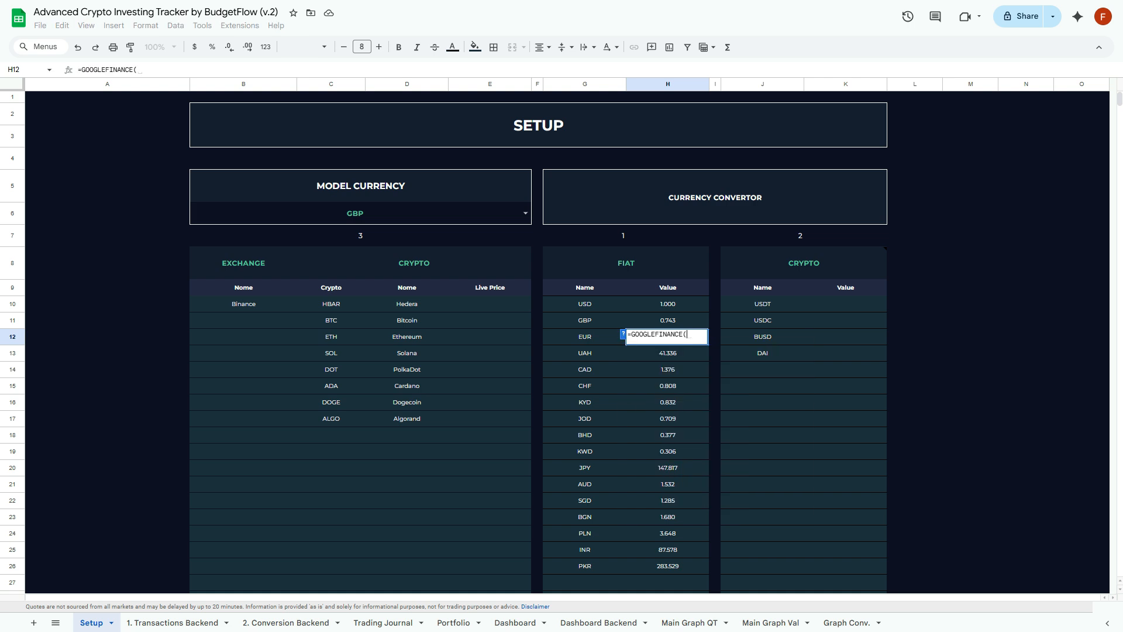
{"action": "type", "text": "\"curren"}
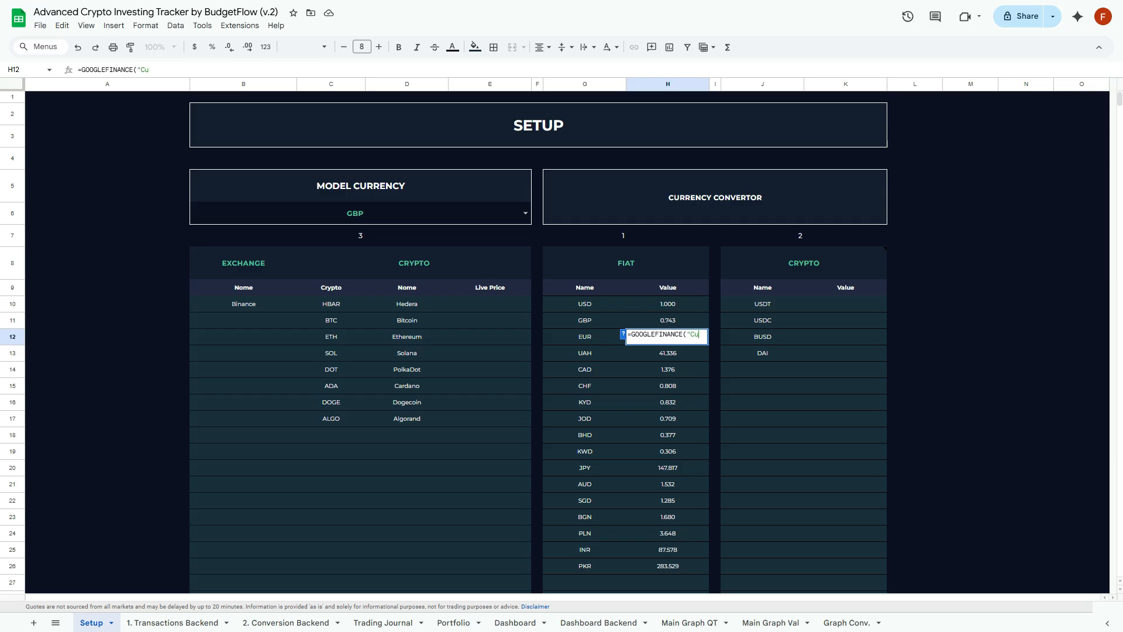
{"action": "type", "text": "cy:colon"}
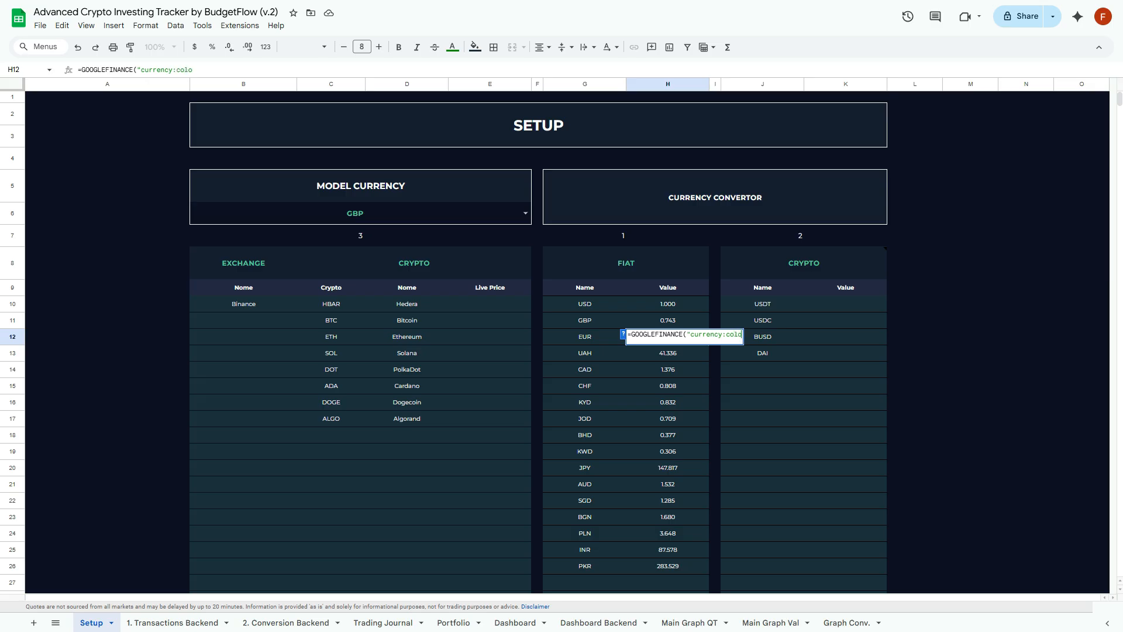
{"action": "key", "text": "BackSpace"}
{"action": "key", "text": "BackSpace"}
{"action": "key", "text": "BackSpace"}
{"action": "key", "text": "BackSpace"}
{"action": "key", "text": "BackSpace"}
{"action": "type", "text": "USSD"}
{"action": "key", "text": "BackSpace"}
{"action": "key", "text": "BackSpace"}
{"action": "type", "text": "DEUR\")"}
{"action": "key", "text": "Return"}
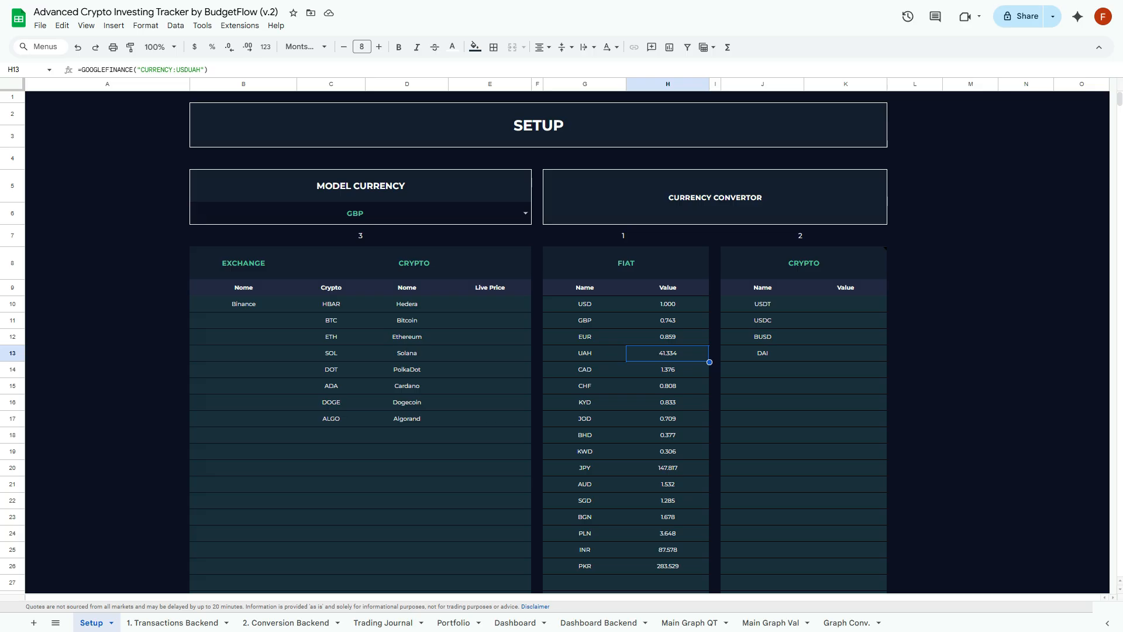
Review the GOOGLEFINANCE formulas in the GBP and EUR rate cells H11 and H12
{"action": "key", "text": "Up"}
{"action": "key", "text": "Up"}
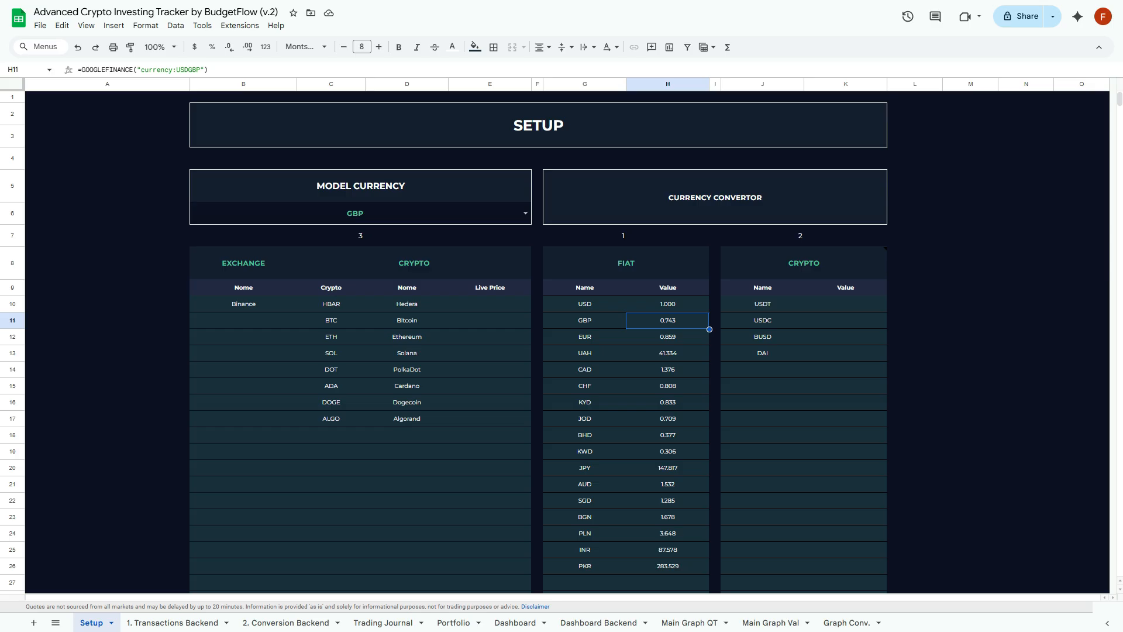
{"action": "key", "text": "Down"}
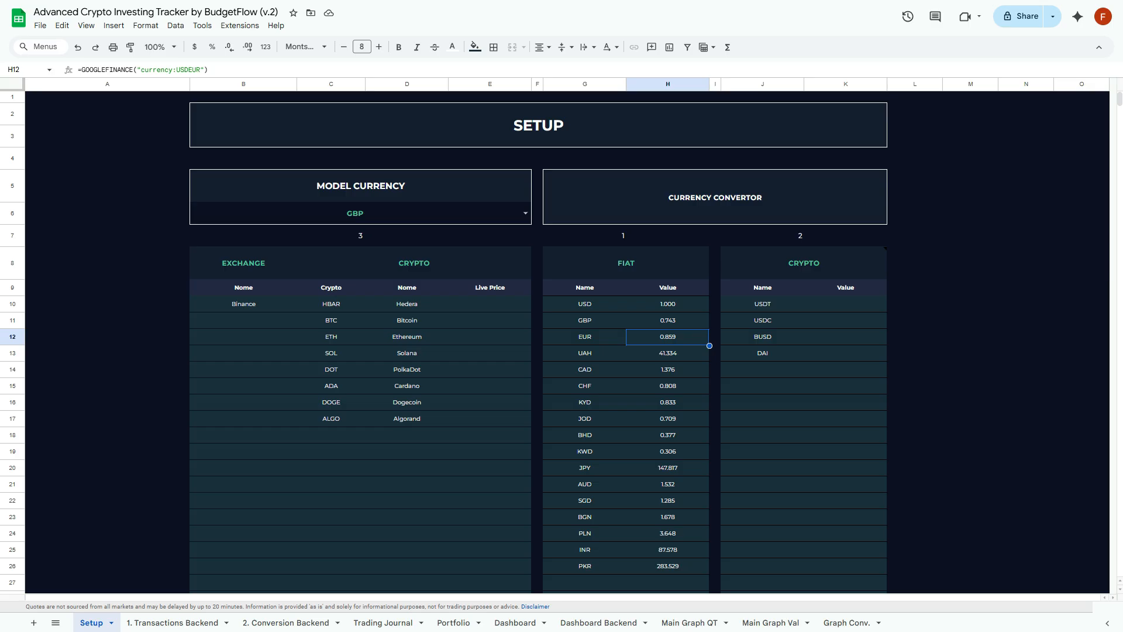
{"action": "key", "text": "Right"}
{"action": "key", "text": "Right"}
{"action": "key", "text": "Right"}
{"action": "key", "text": "Left"}
{"action": "key", "text": "Left"}
{"action": "key", "text": "Left"}
{"action": "key", "text": "Left"}
{"action": "key", "text": "Left"}
{"action": "key", "text": "Left"}
{"action": "key", "text": "Up"}
{"action": "key", "text": "Up"}
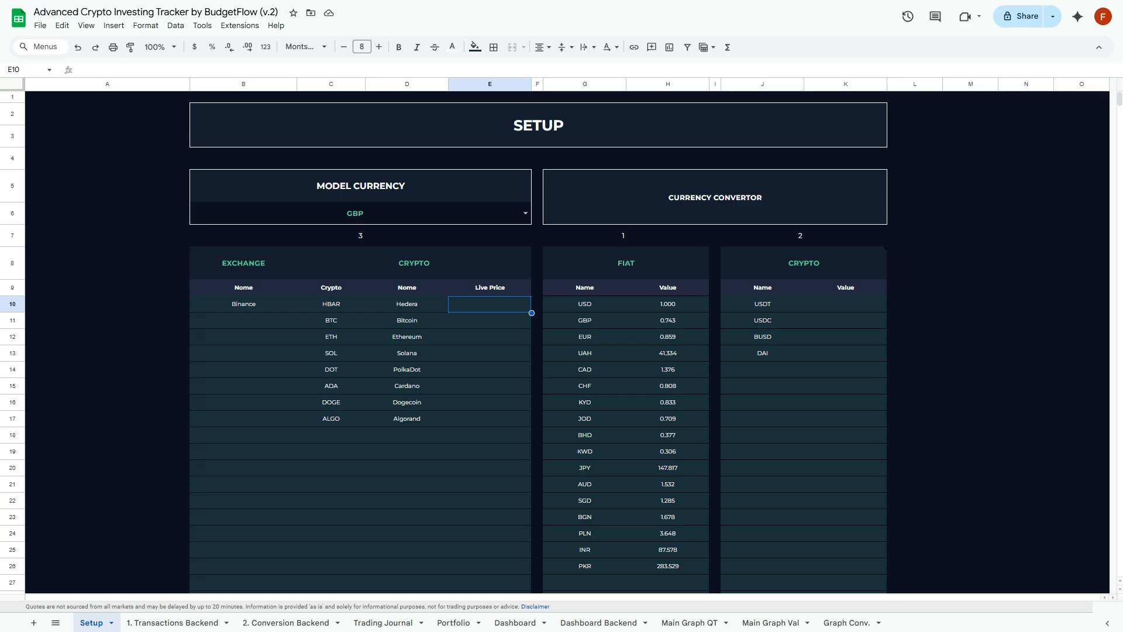
{"action": "key", "text": "Right"}
{"action": "key", "text": "Right"}
{"action": "key", "text": "Right"}
{"action": "key", "text": "Right"}
{"action": "key", "text": "Right"}
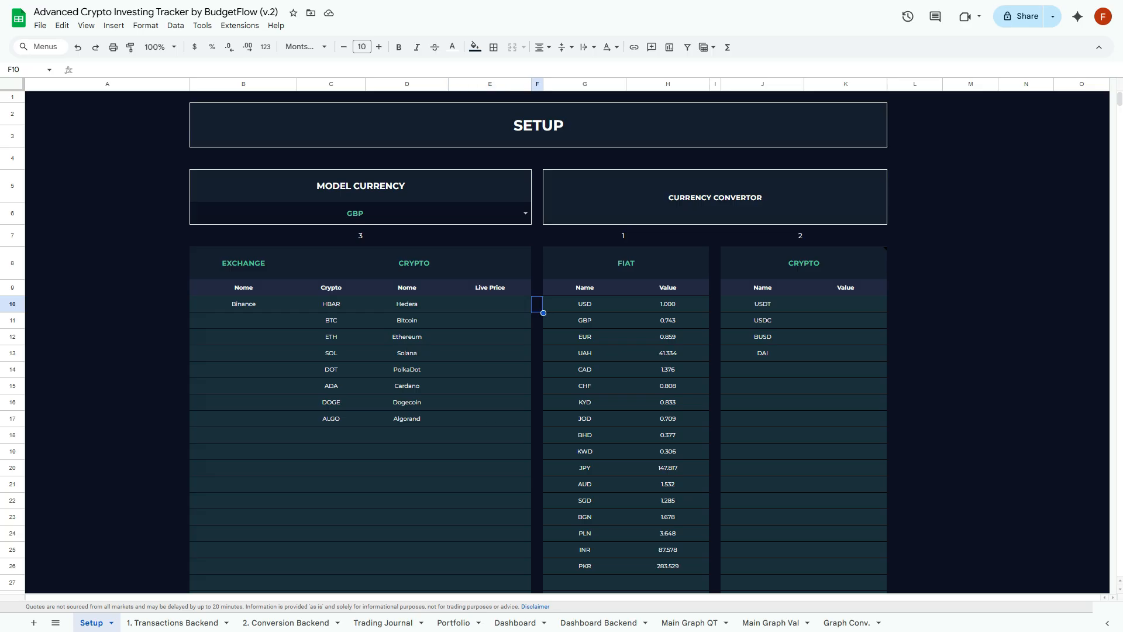
{"action": "key", "text": "Right"}
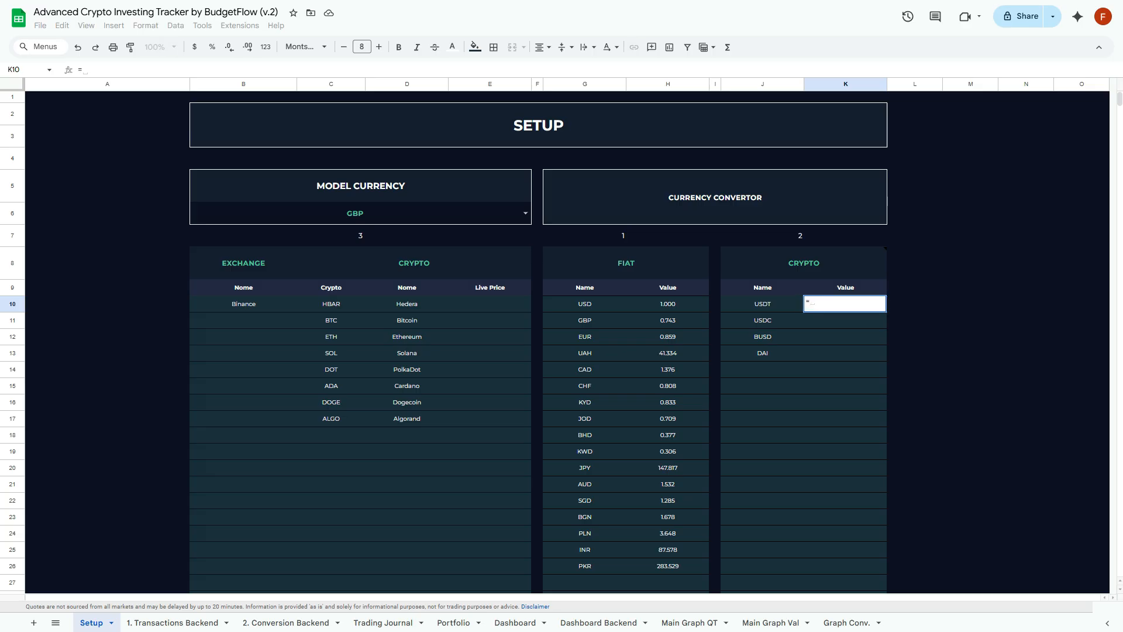
{"action": "key", "text": "Up"}
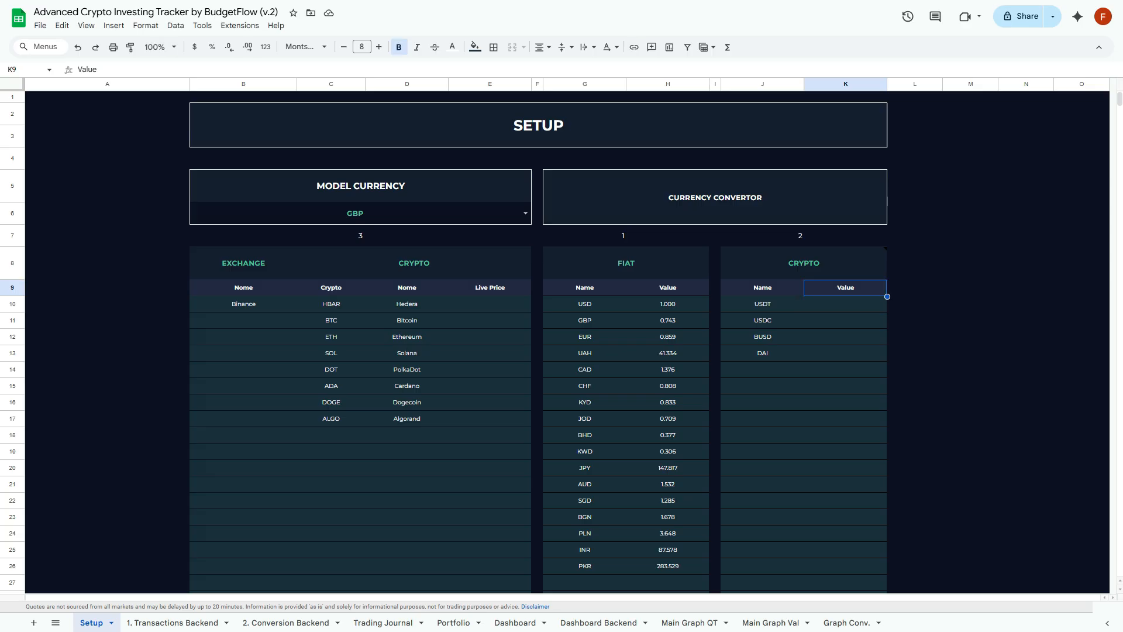
{"action": "key", "text": "Up"}
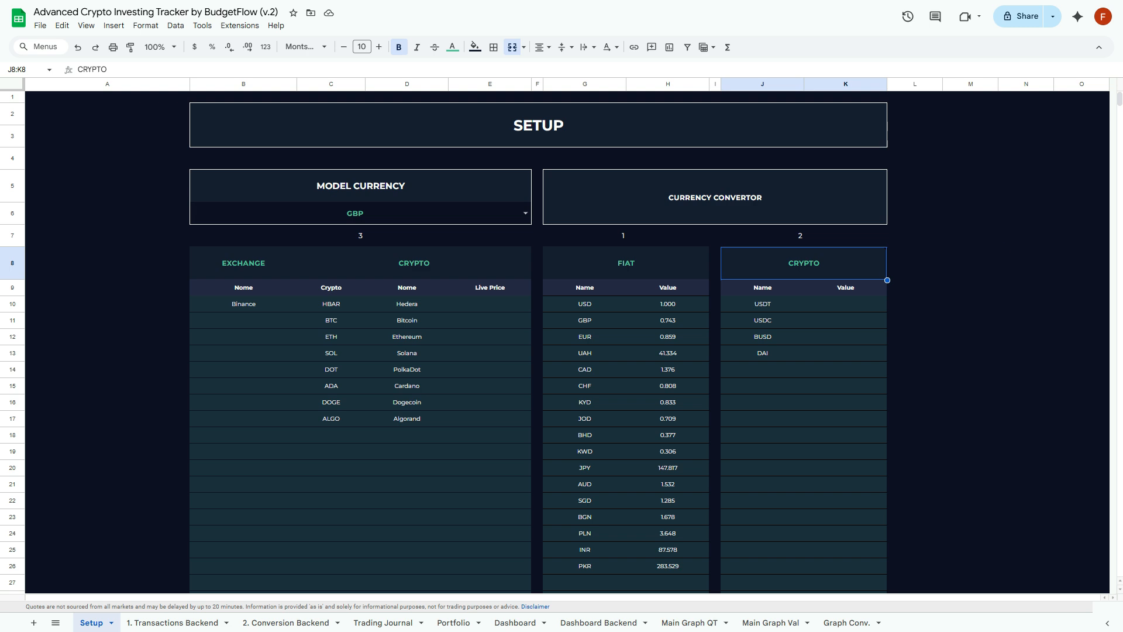
{"action": "left_click_drag", "start_coordinate": [966, 256], "coordinate": [891, 256]}
{"action": "key", "text": "ctrl+c"}
{"action": "left_click_drag", "start_coordinate": [967, 257], "coordinate": [893, 256]}
Begin the USDT value formula in K10 with =IMPORTDATA(CONCATENATE(
{"action": "left_click", "coordinate": [845, 304]}
{"action": "type", "text": "=impo"}
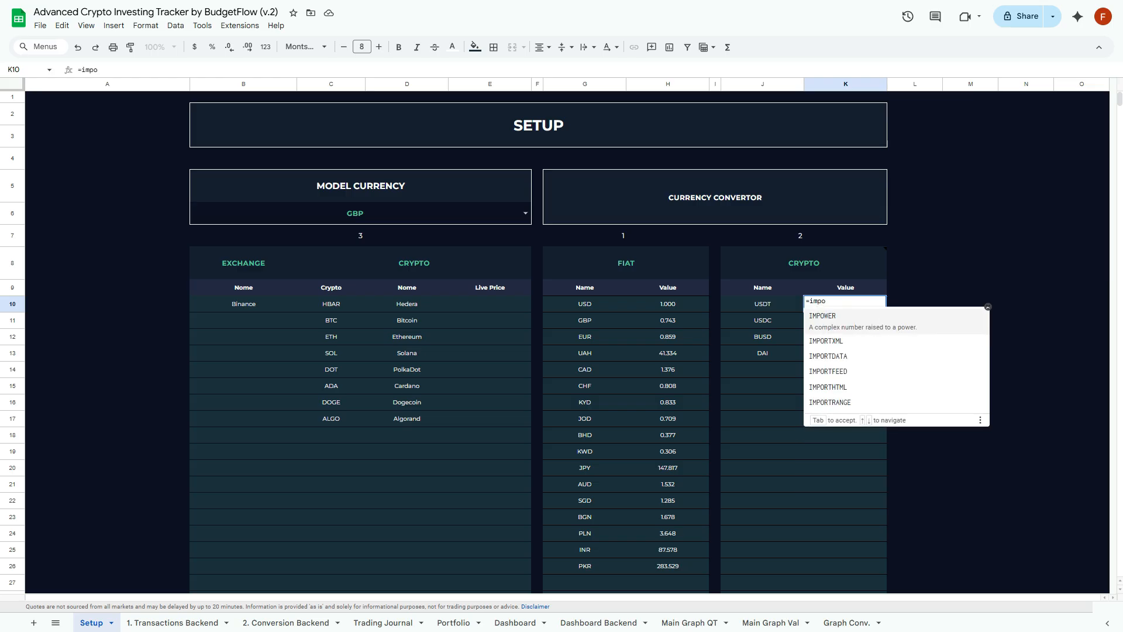
{"action": "key", "text": "Down"}
{"action": "key", "text": "Down"}
{"action": "key", "text": "Tab"}
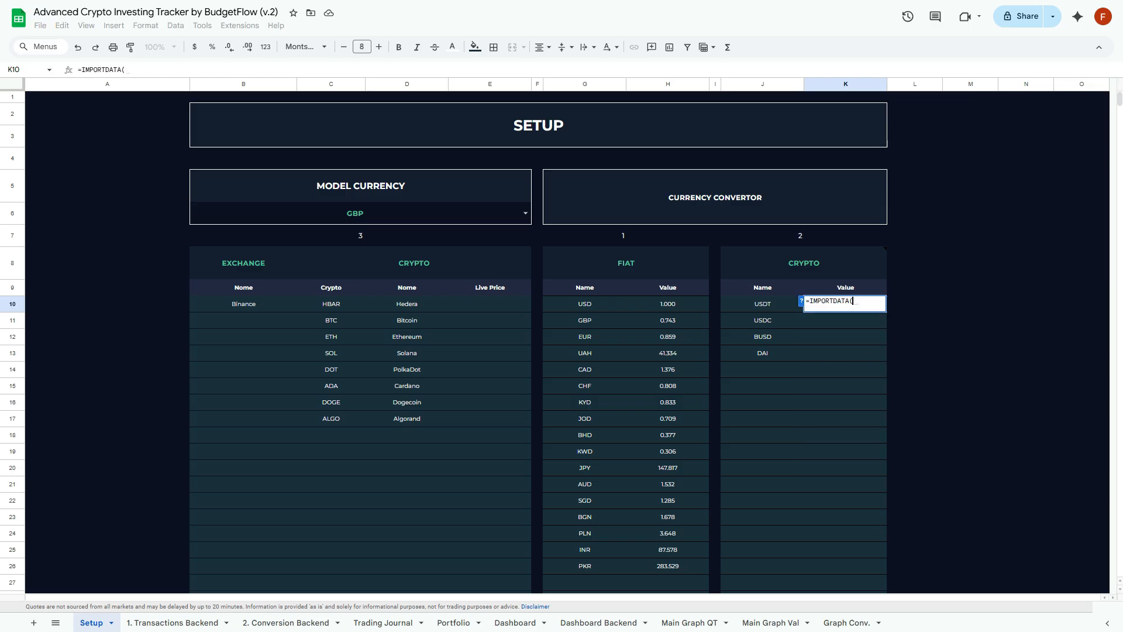
{"action": "type", "text": "con"}
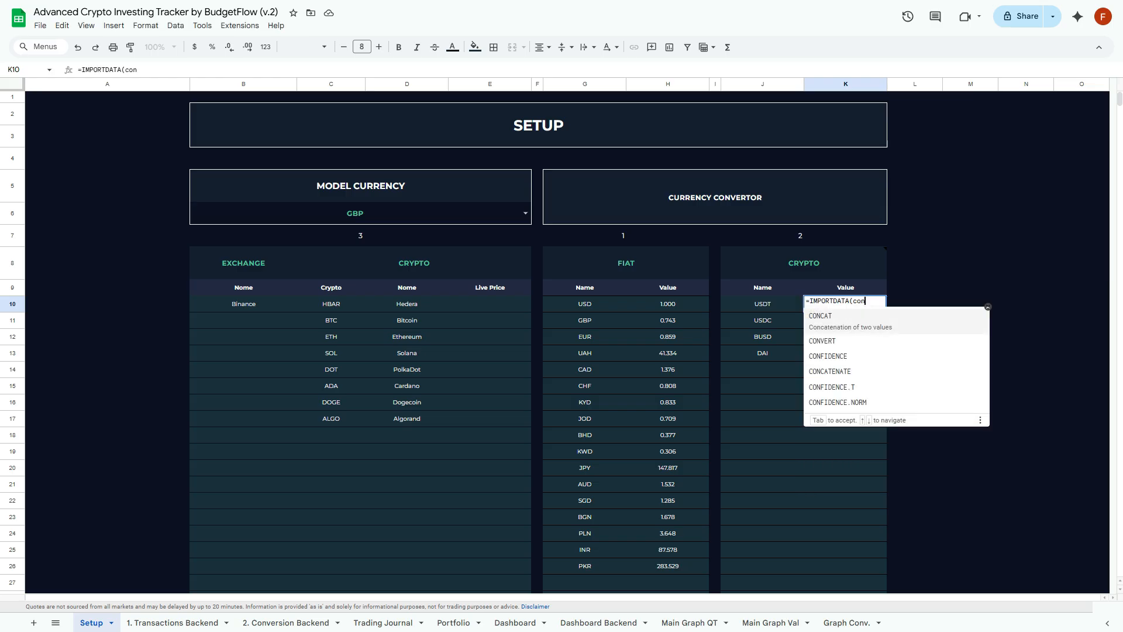
{"action": "key", "text": "Down"}
{"action": "key", "text": "Down"}
{"action": "key", "text": "Down"}
{"action": "key", "text": "Tab"}
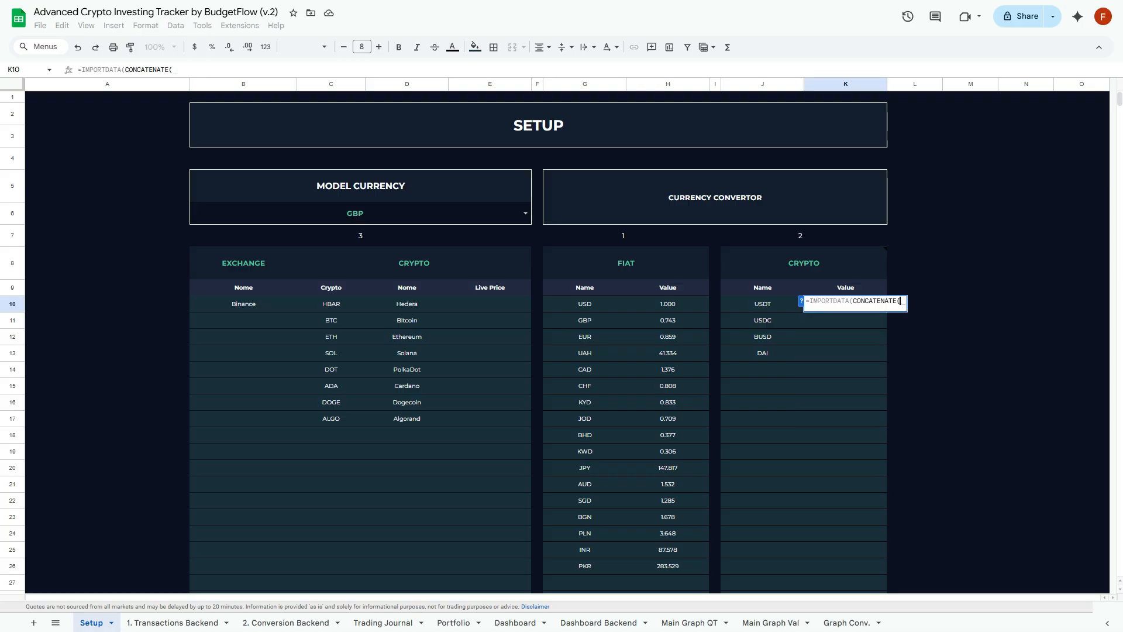
{"action": "key", "text": "ctrl+v"}
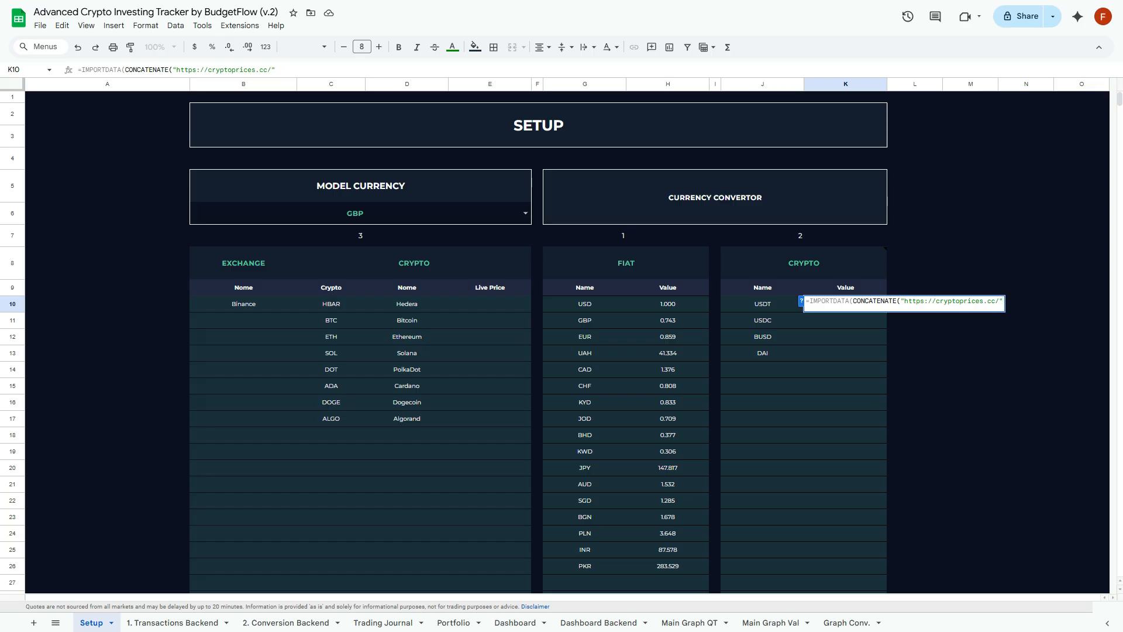
{"action": "type", "text": ","}
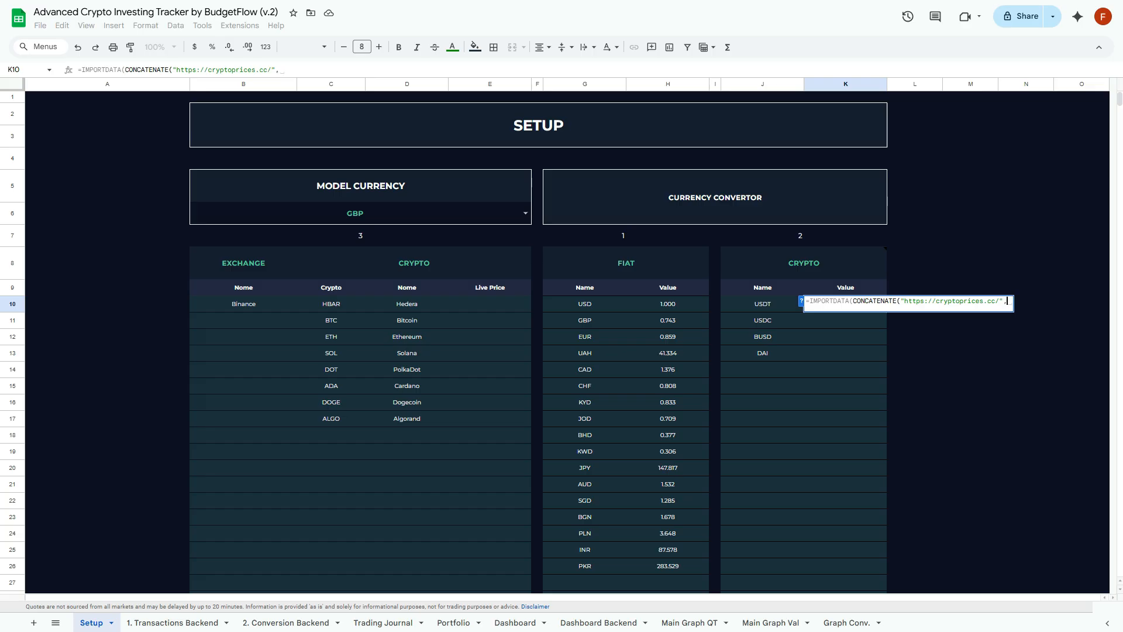
{"action": "key", "text": "Left"}
{"action": "key", "text": "Left"}
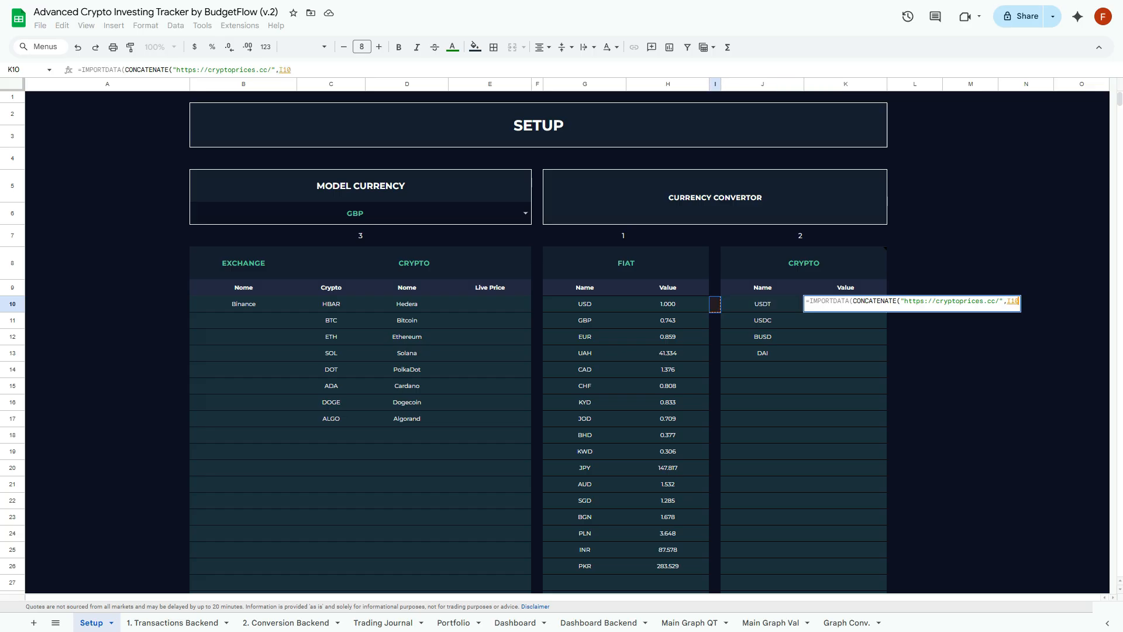
{"action": "key", "text": "Right"}
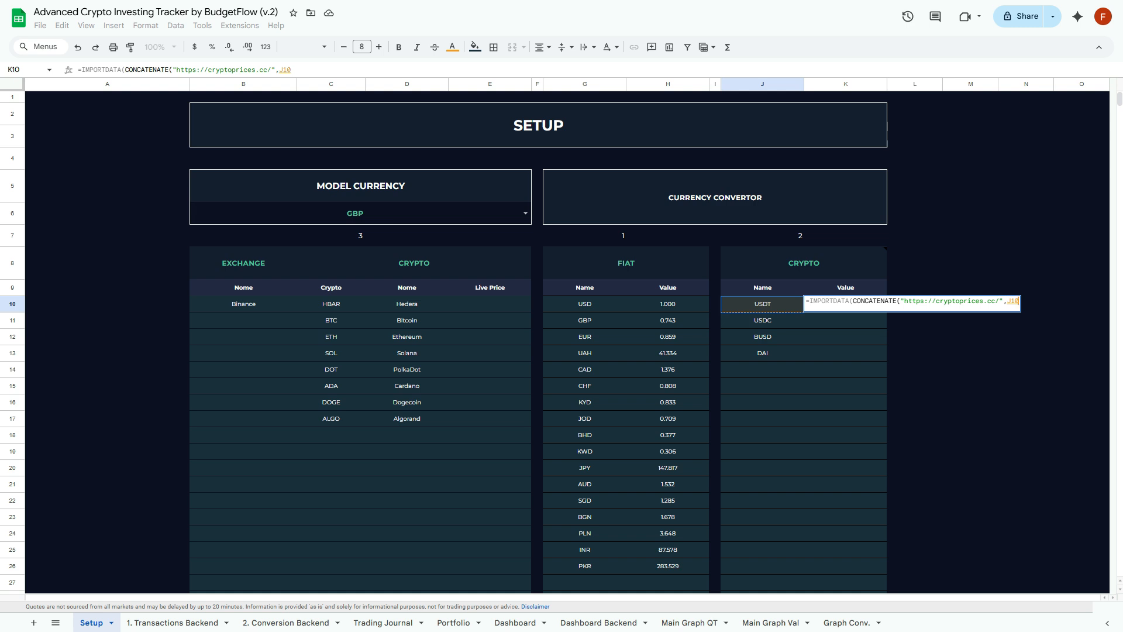
{"action": "key", "text": "Return"}
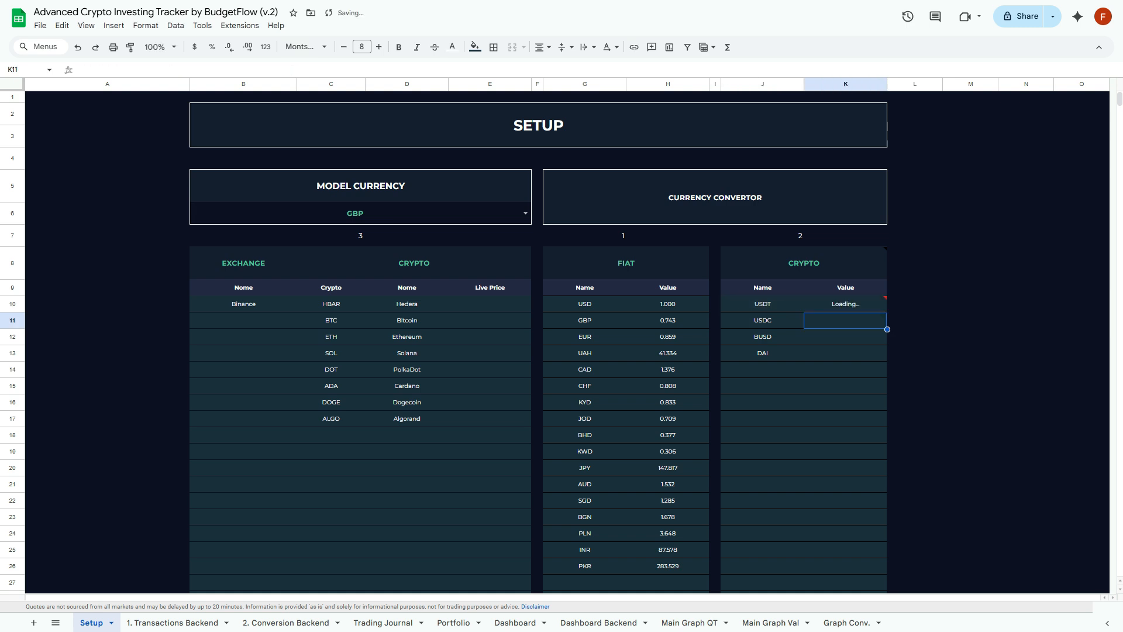
Fill the USDT value formula from K10 down to K13 for USDC, BUSD and DAI
{"action": "left_click", "coordinate": [845, 304]}
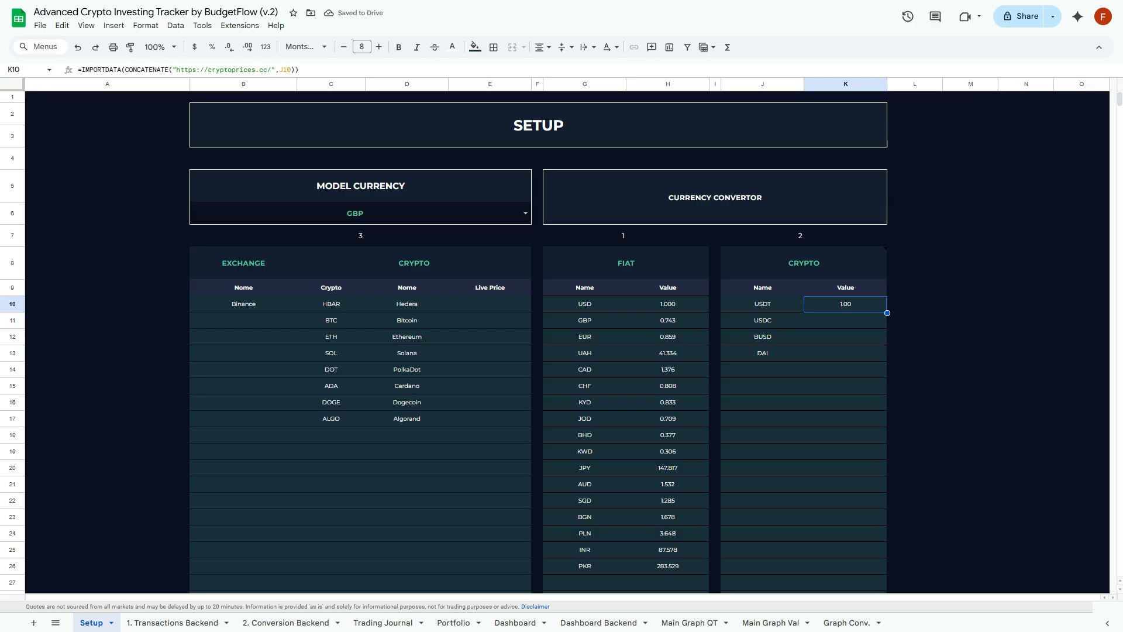
{"action": "key", "text": "shift+Down"}
{"action": "key", "text": "shift+Down"}
{"action": "key", "text": "shift+Down"}
{"action": "type", "text": "1.00 1.00 1.00 1.00"}
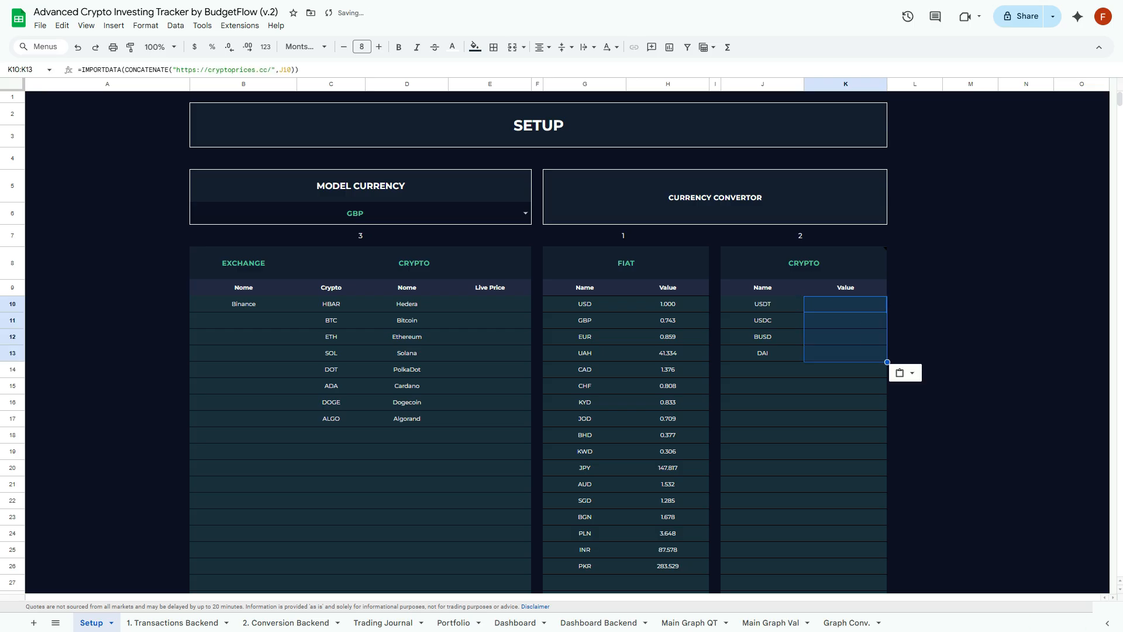
Review the stablecoin value formulas in K10:K13 and the GBP rate formula in H11
{"action": "left_click", "coordinate": [846, 321]}
{"action": "key", "text": "Down"}
{"action": "key", "text": "Down"}
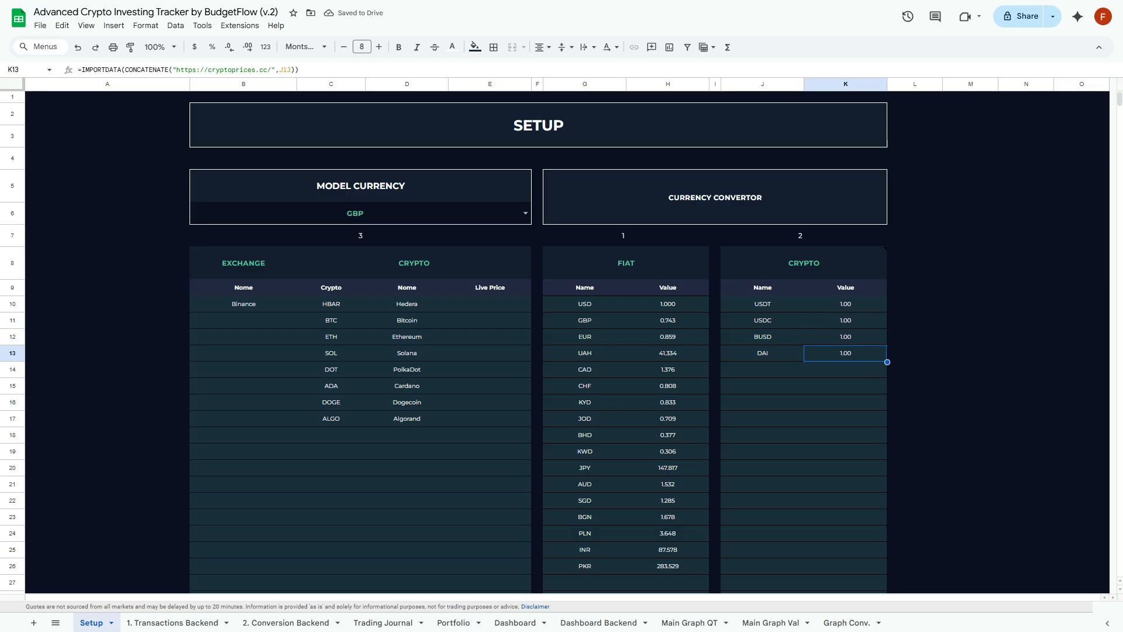
{"action": "key", "text": "Up"}
{"action": "key", "text": "Up"}
{"action": "key", "text": "Up"}
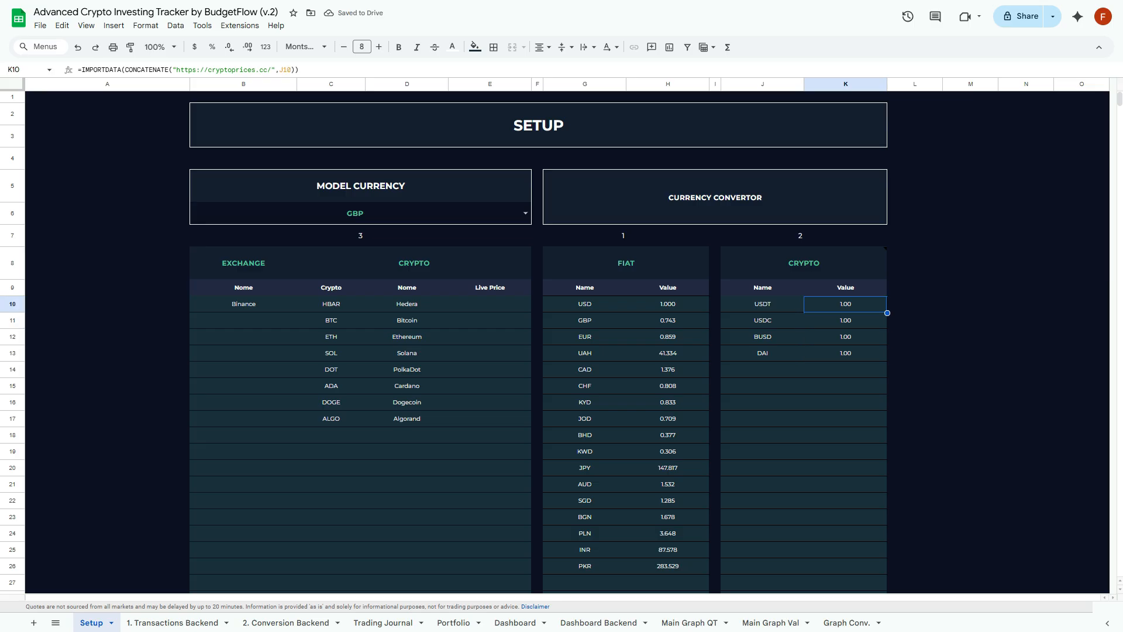
{"action": "key", "text": "Down"}
{"action": "key", "text": "Left"}
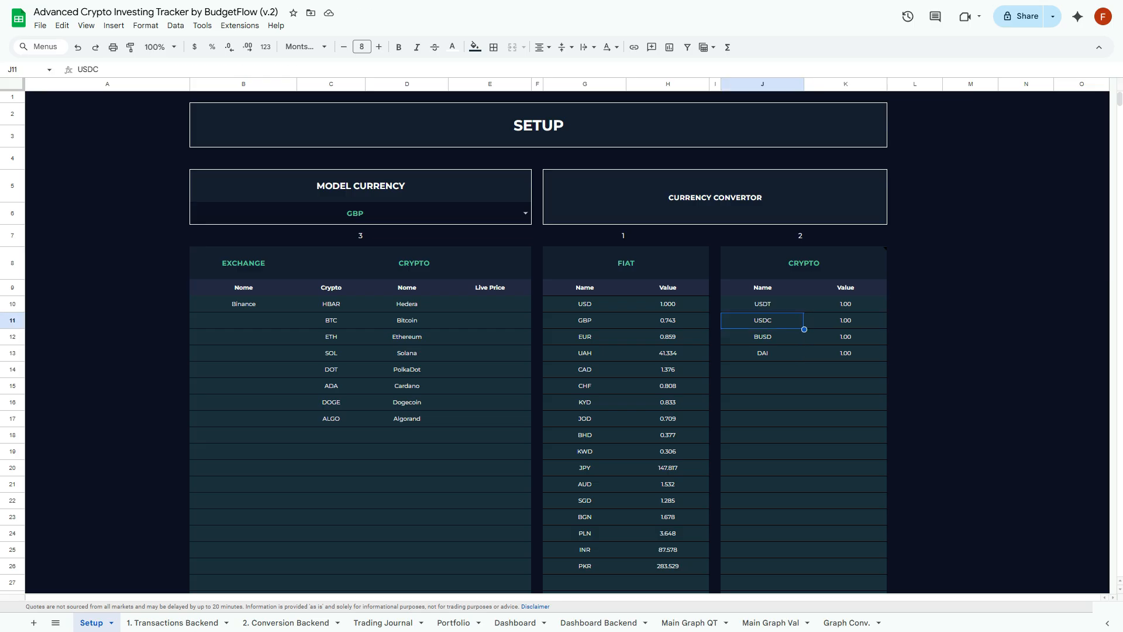
{"action": "key", "text": "Up"}
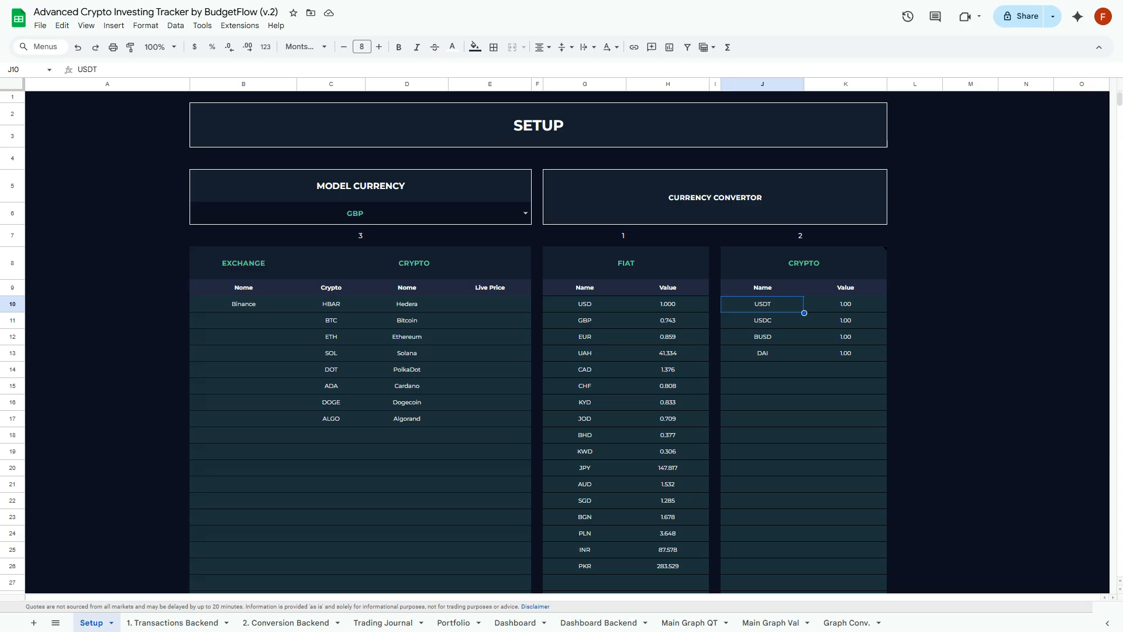
{"action": "left_click", "coordinate": [668, 320]}
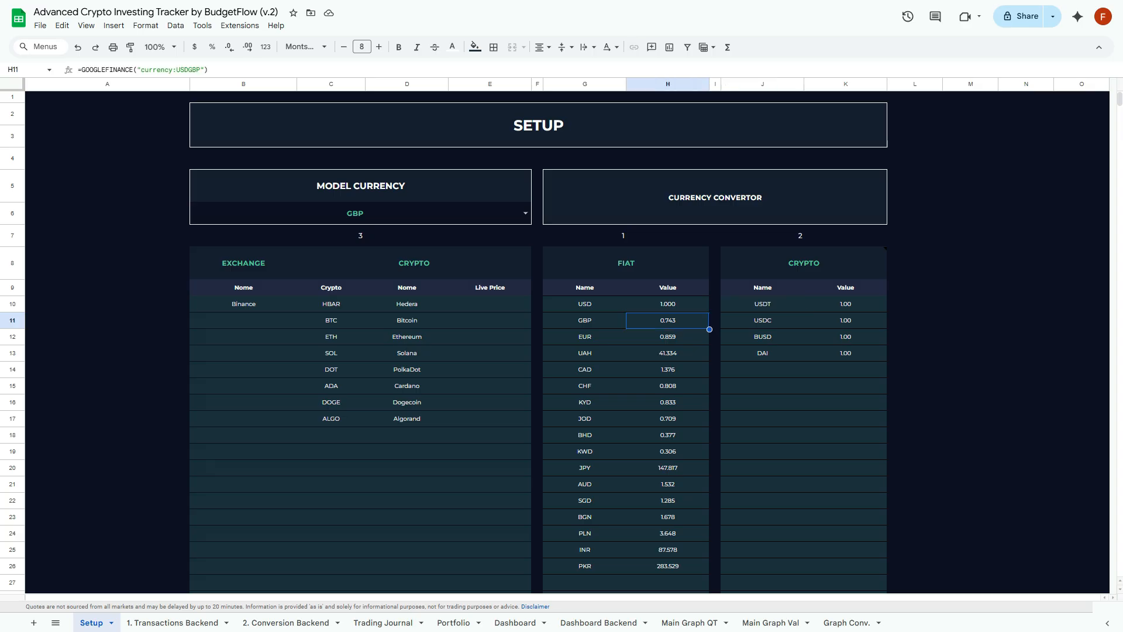
{"action": "key", "text": "Left"}
{"action": "key", "text": "Left"}
{"action": "key", "text": "Left"}
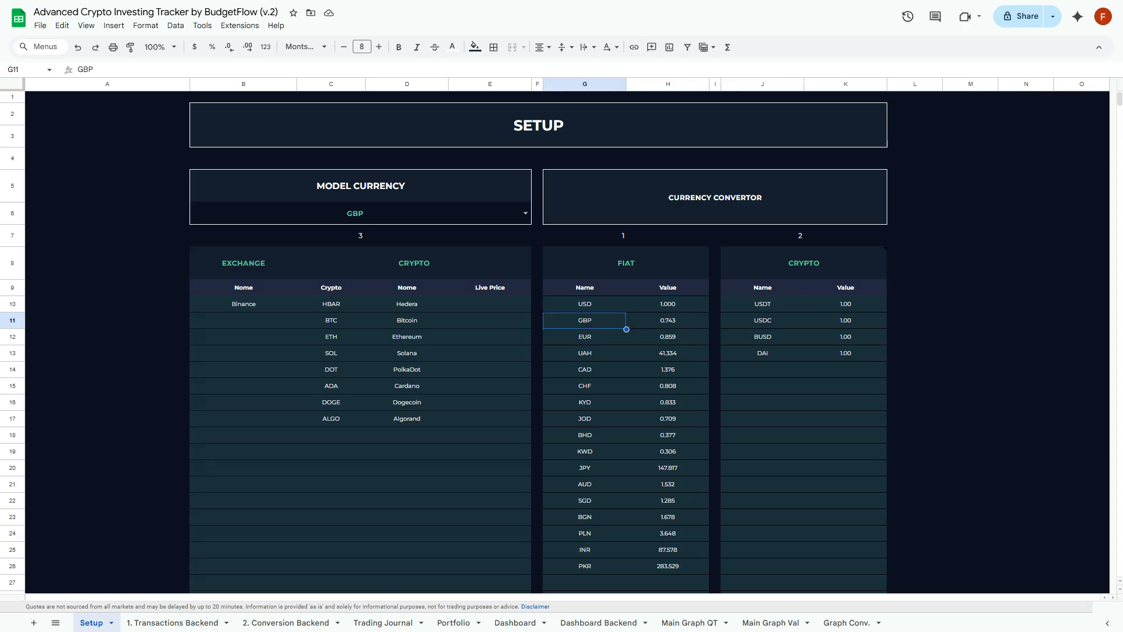
{"action": "key", "text": "Up"}
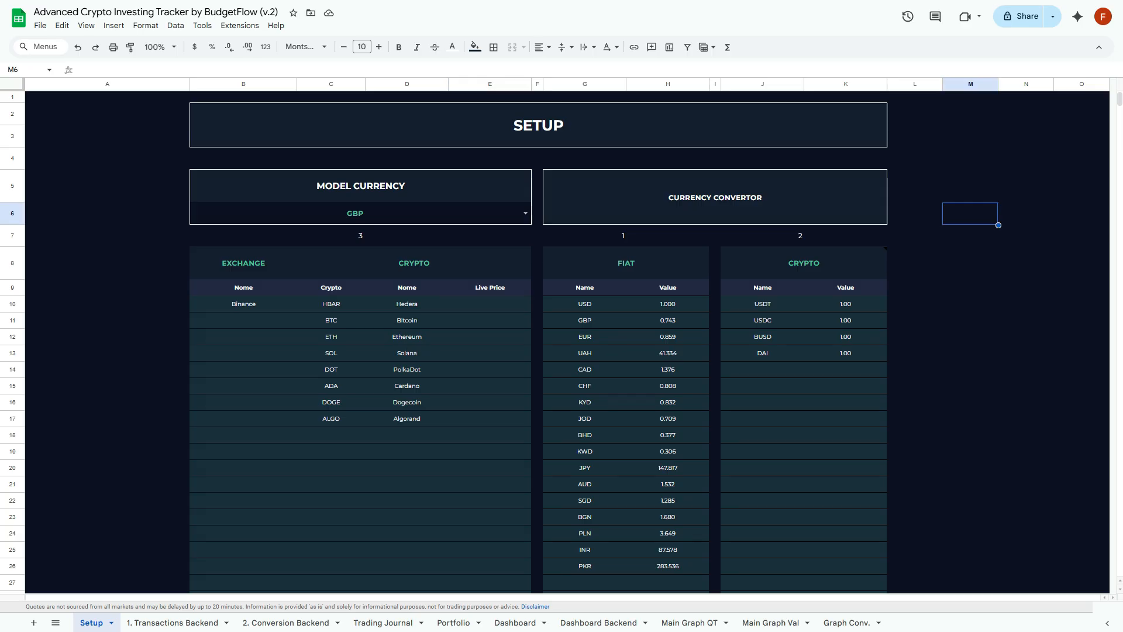
{"action": "left_click", "coordinate": [490, 320]}
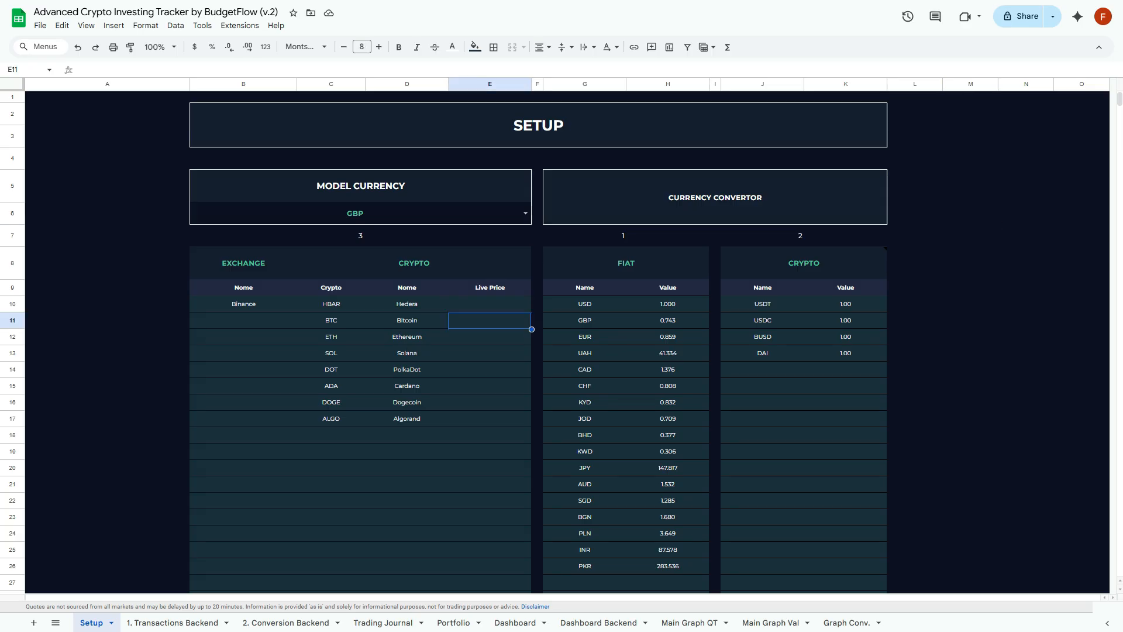
{"action": "left_click", "coordinate": [360, 235]}
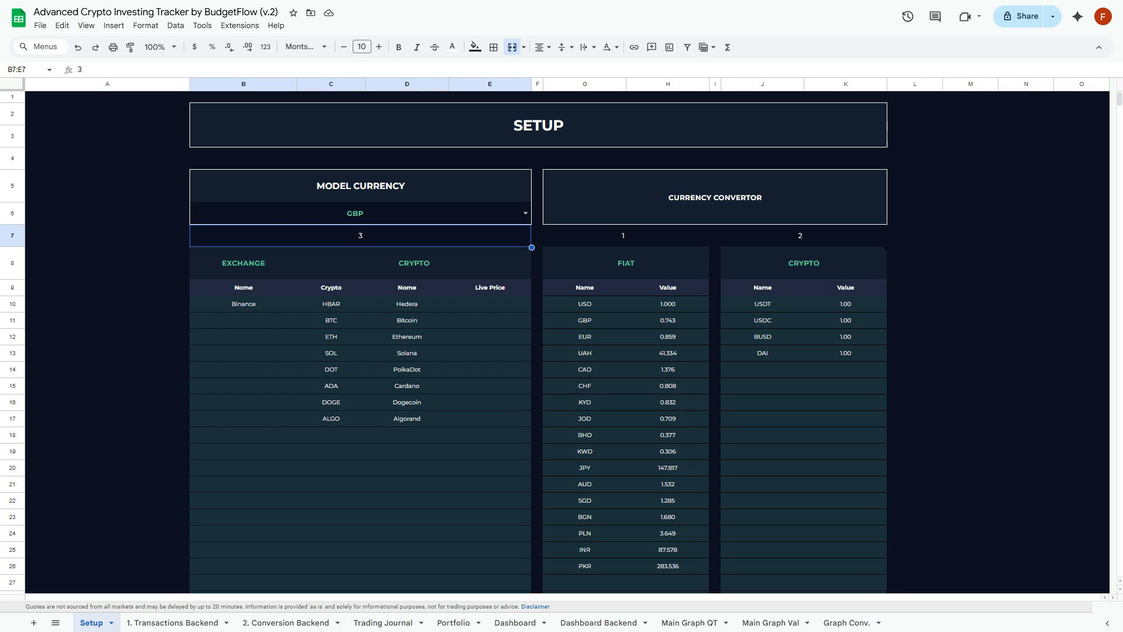
{"action": "key", "text": "Right"}
{"action": "key", "text": "Left"}
{"action": "key", "text": "Down"}
{"action": "key", "text": "Down"}
{"action": "key", "text": "Down"}
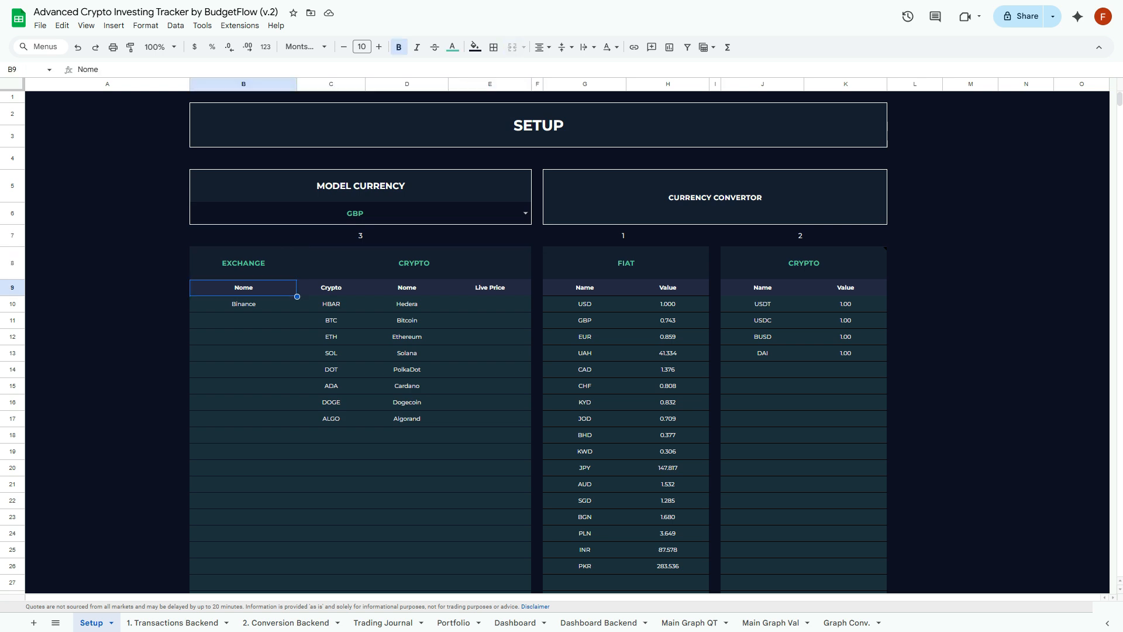
{"action": "key", "text": "Right"}
{"action": "key", "text": "Right"}
{"action": "key", "text": "Right"}
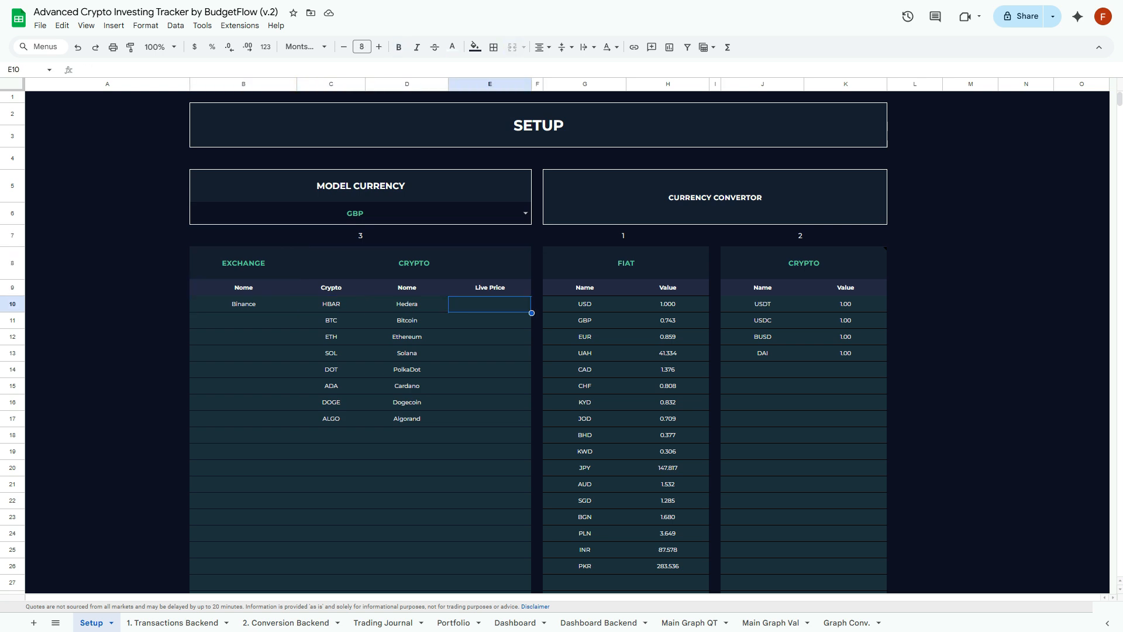
{"action": "left_click", "coordinate": [804, 263]}
{"action": "left_click_drag", "start_coordinate": [968, 257], "coordinate": [891, 257]}
{"action": "key", "text": "ctrl+c"}
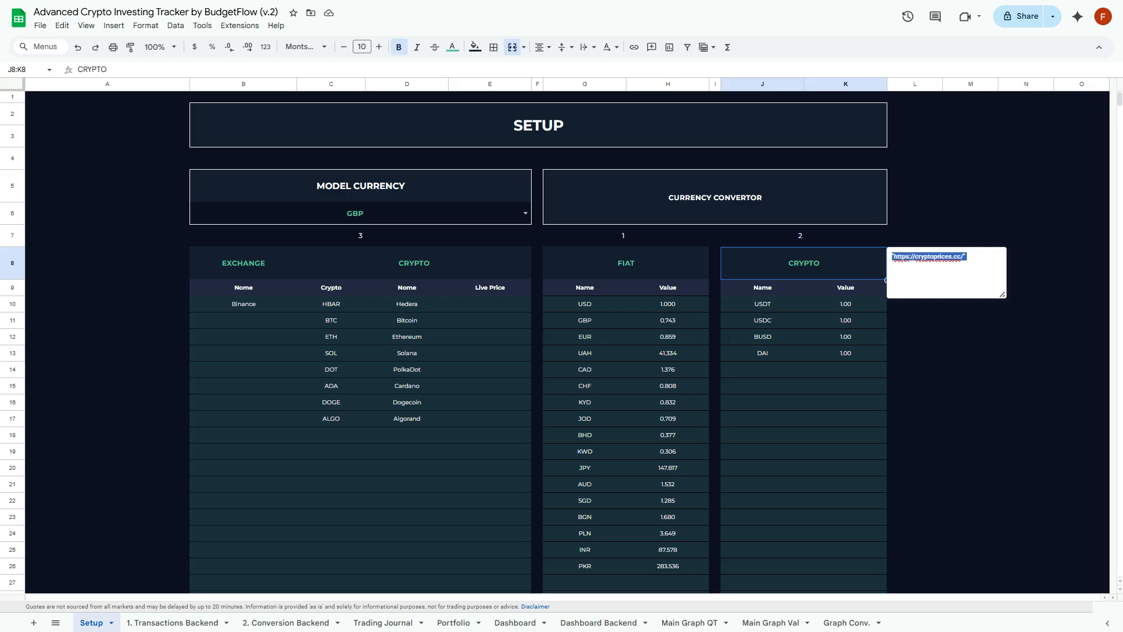
{"action": "key", "text": "Escape"}
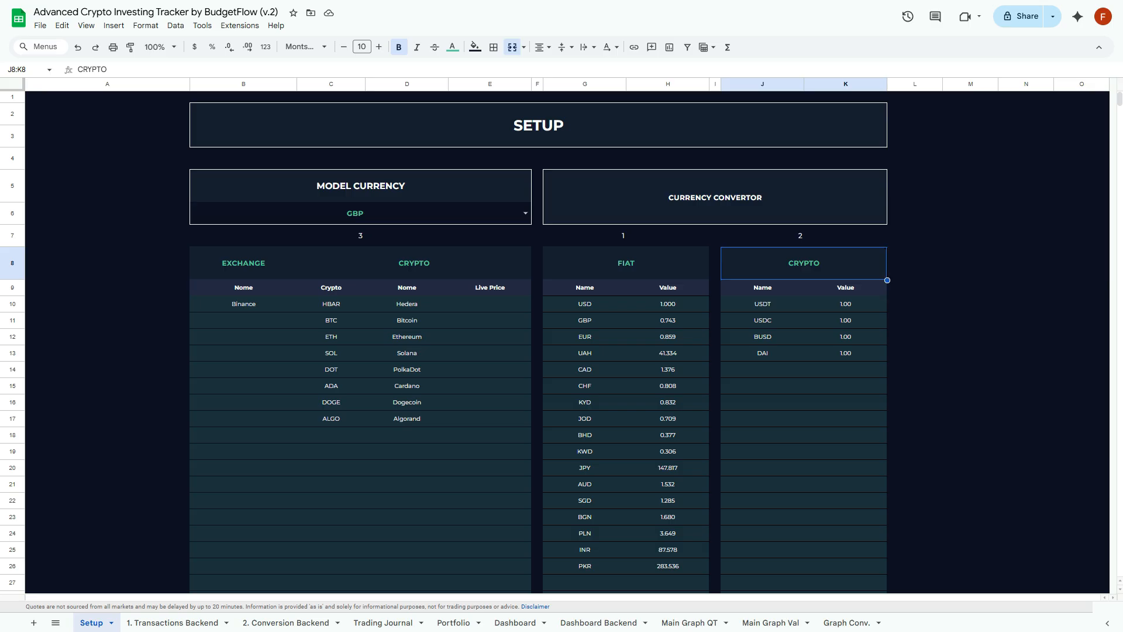
Begin the Hedera live price formula in E10 with =IMPORTDATA(CONCATENATE(
{"action": "left_click", "coordinate": [490, 304]}
{"action": "type", "text": "=im"}
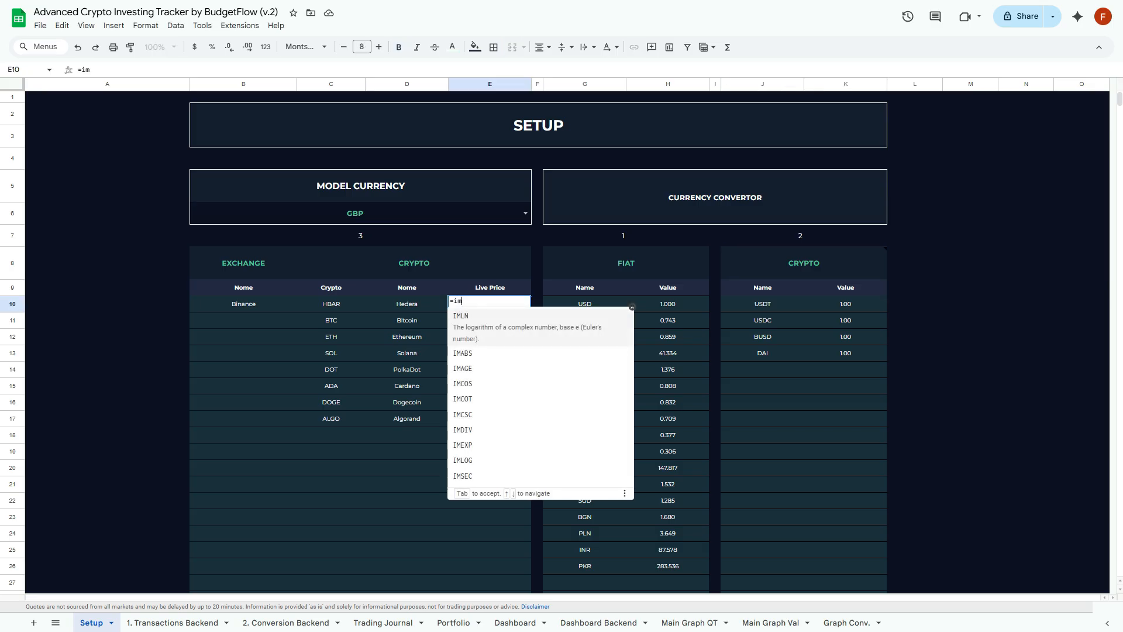
{"action": "type", "text": "po"}
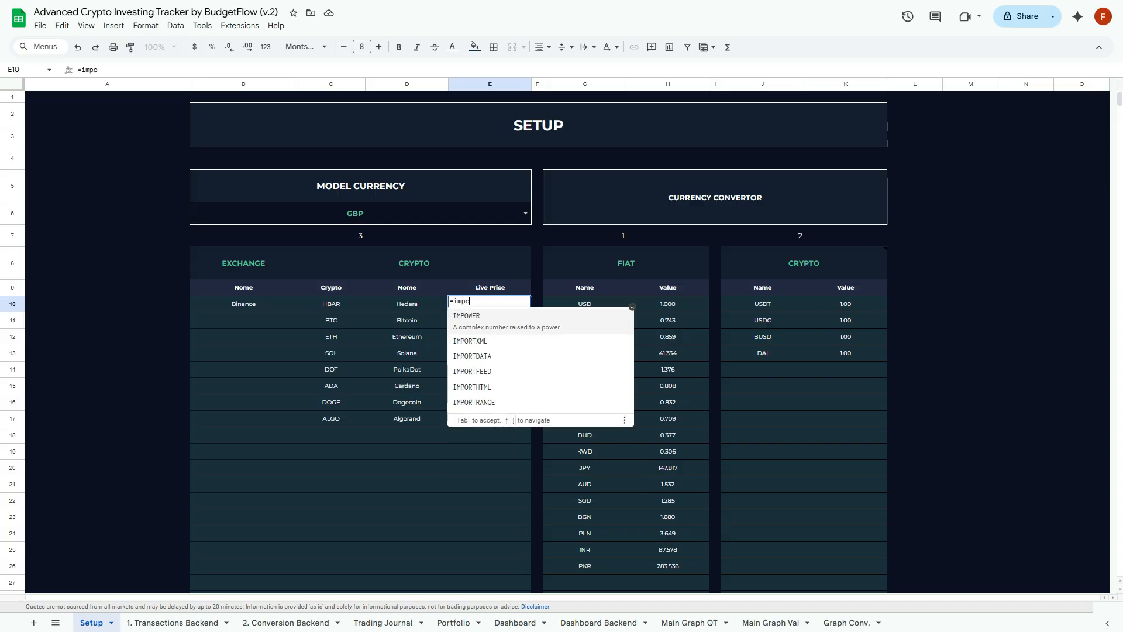
{"action": "key", "text": "Tab"}
{"action": "type", "text": "cont"}
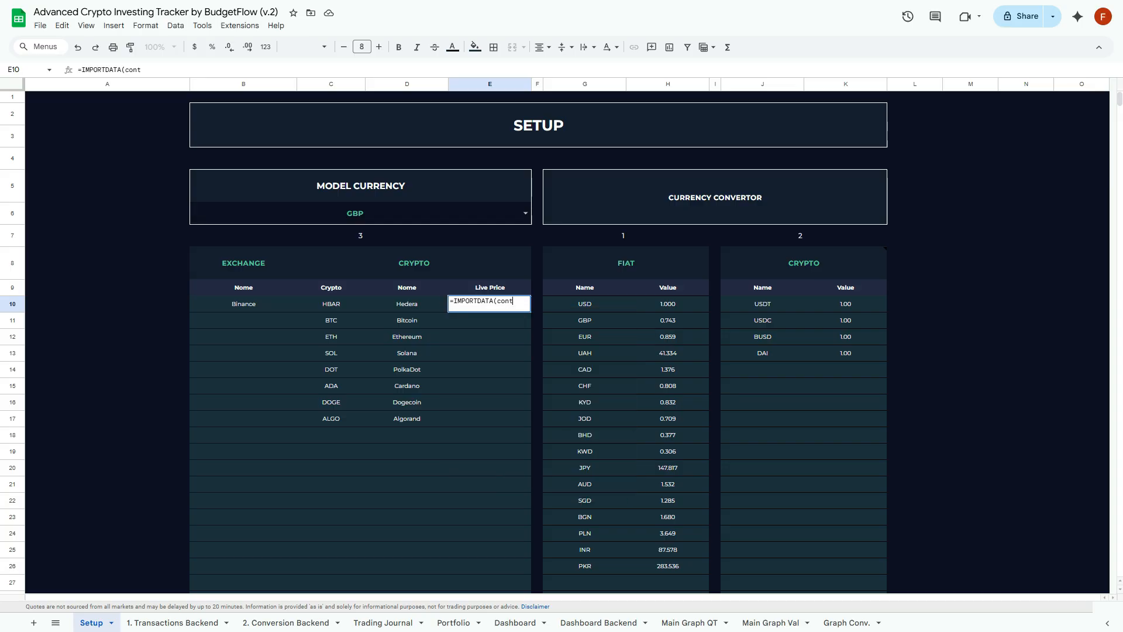
{"action": "key", "text": "BackSpace"}
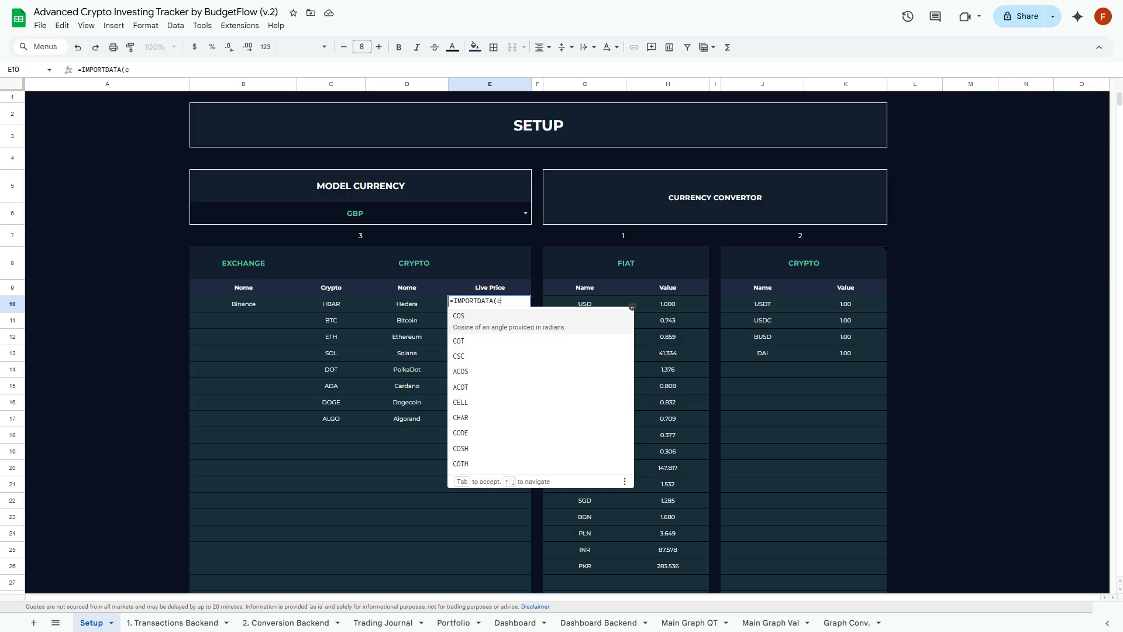
{"action": "type", "text": "c"}
{"action": "key", "text": "Down"}
{"action": "key", "text": "Tab"}
{"action": "type", "text": "\""}
{"action": "key", "text": "ctrl+v"}
{"action": "type", "text": ","}
{"action": "left_click", "coordinate": [331, 305]}
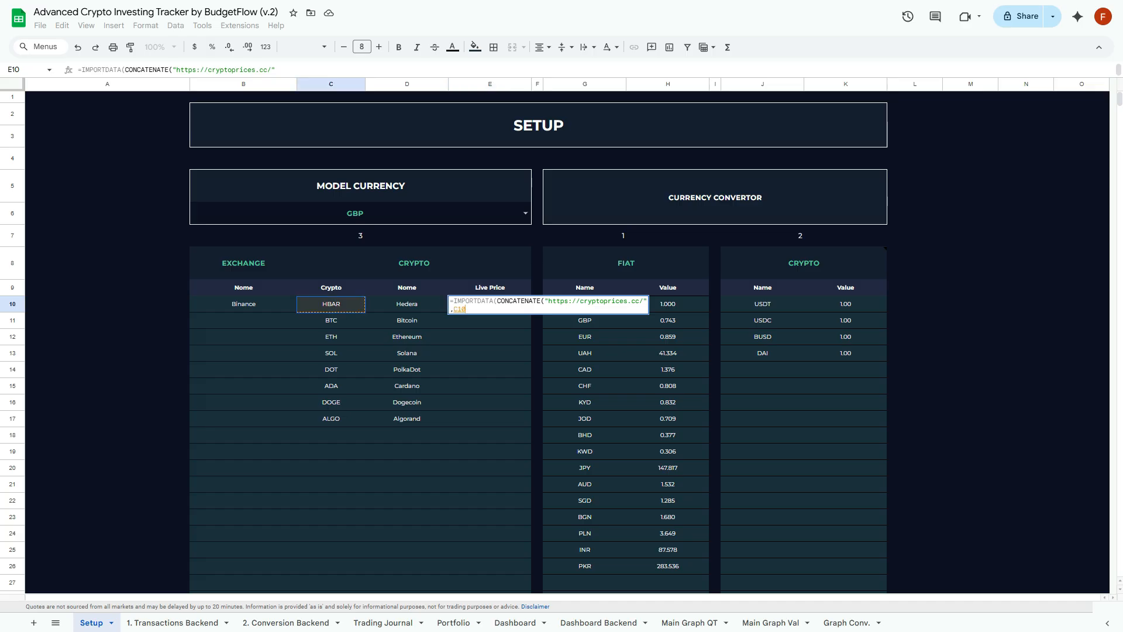
{"action": "type", "text": ")"}
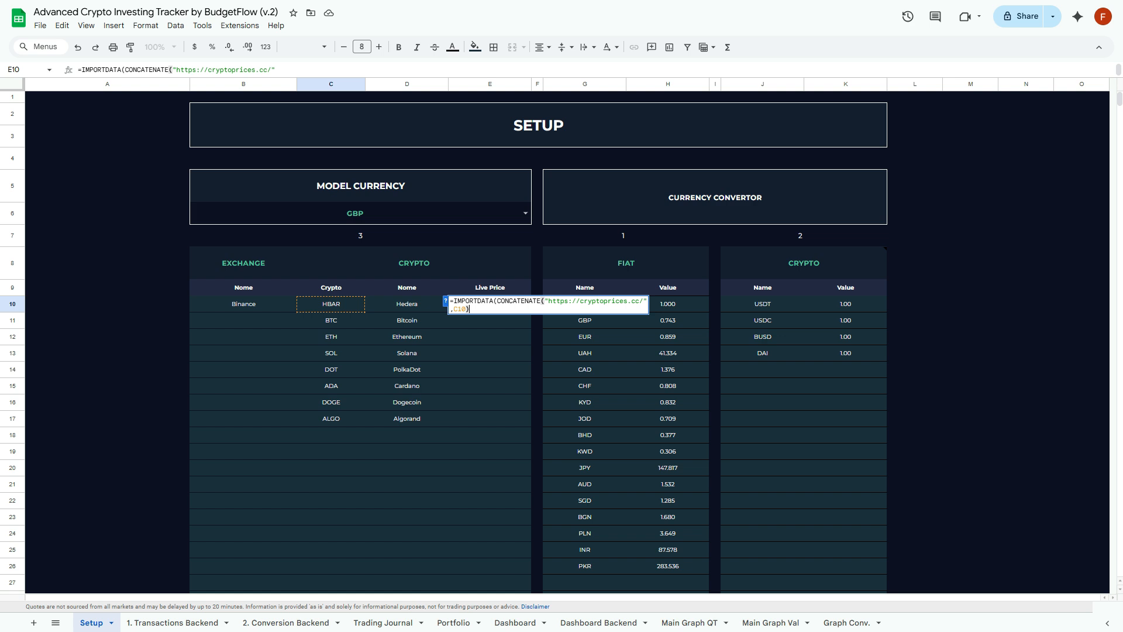
{"action": "key", "text": "Return"}
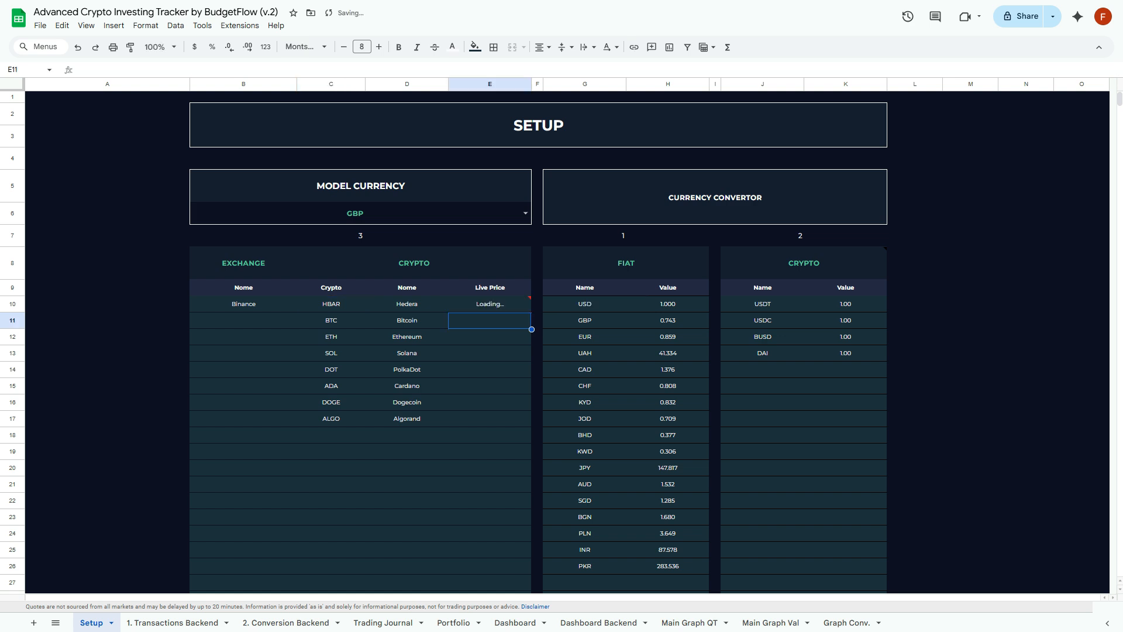
Fill the live price formula from E10 down to E17 for all listed cryptos
{"action": "left_click", "coordinate": [490, 304]}
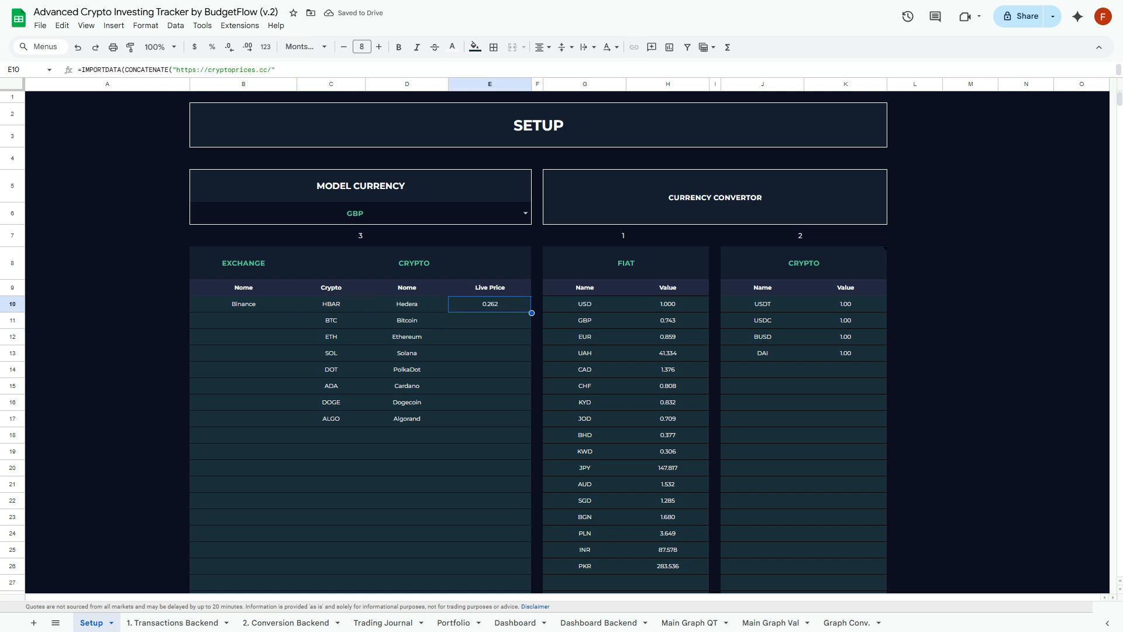
{"action": "left_click_drag", "start_coordinate": [531, 313], "coordinate": [531, 427]}
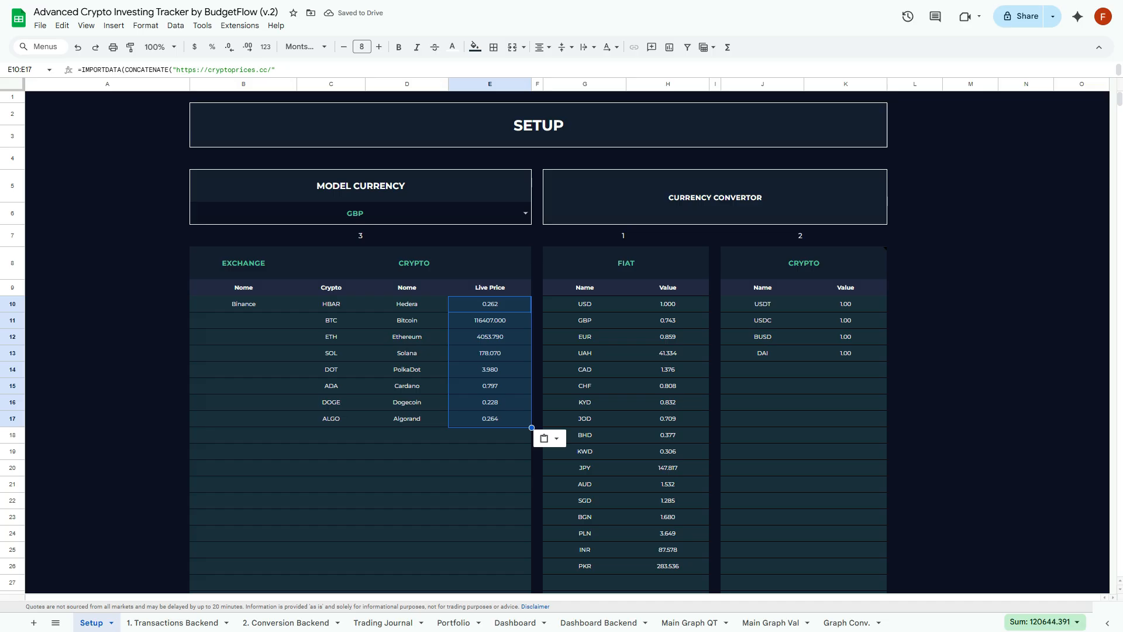
Check the Solana and Bitcoin live price cells and view the available model currency options
{"action": "left_click", "coordinate": [490, 353]}
{"action": "left_click", "coordinate": [490, 321]}
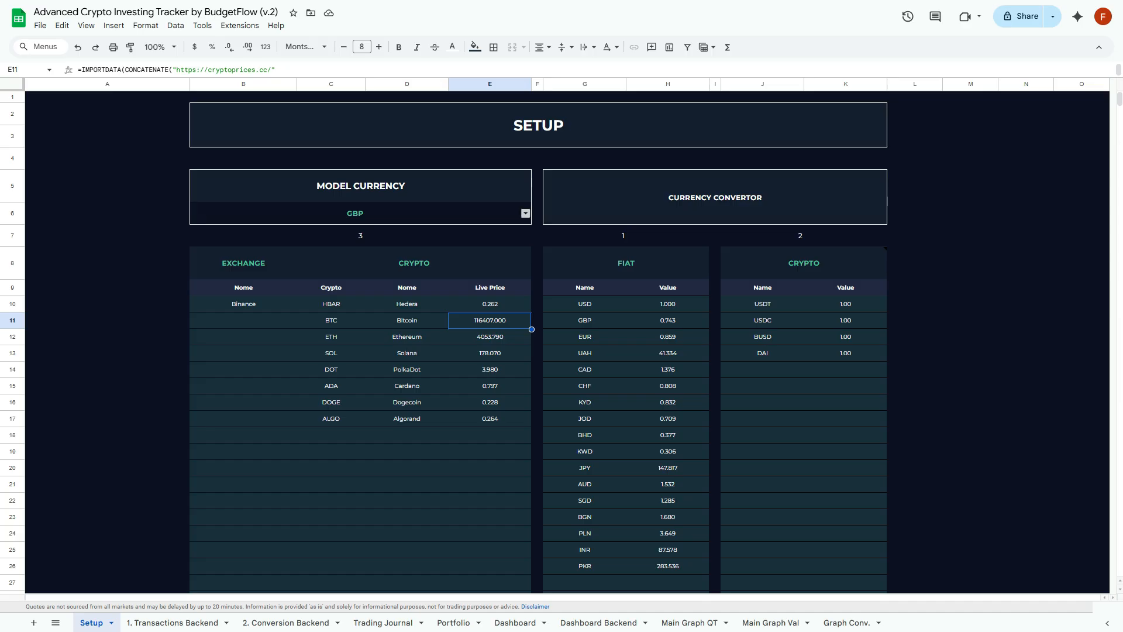
{"action": "left_click", "coordinate": [525, 213]}
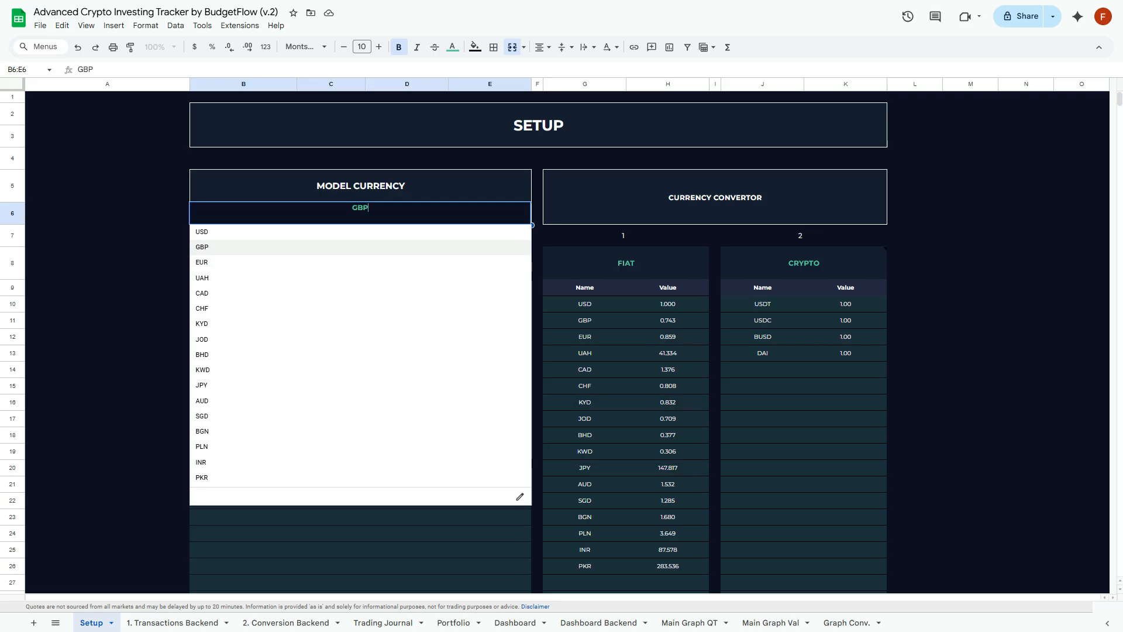
{"action": "key", "text": "Escape"}
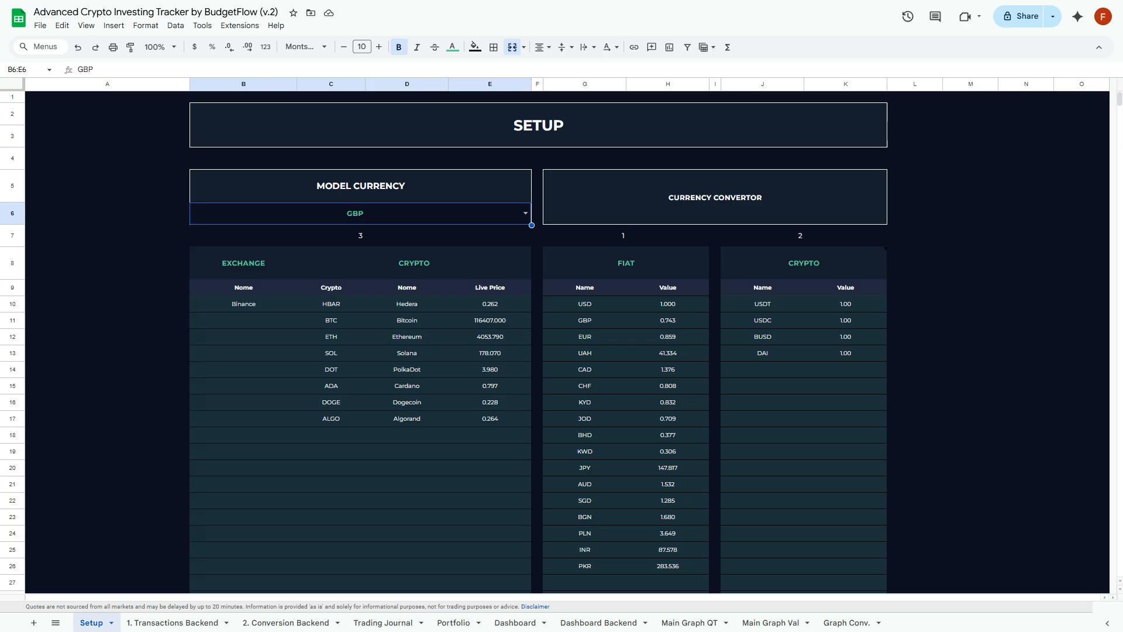
Put the Hedera live price formula in E10 on a single line and refill it down to E17
{"action": "left_click", "coordinate": [490, 304]}
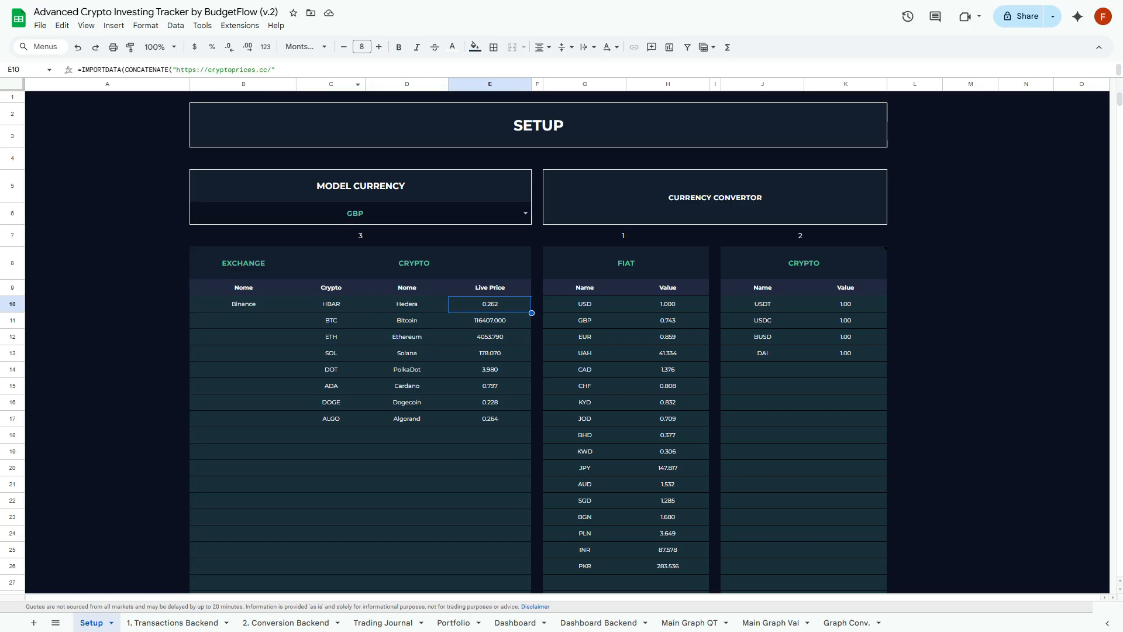
{"action": "left_click_drag", "start_coordinate": [296, 78], "coordinate": [297, 117]}
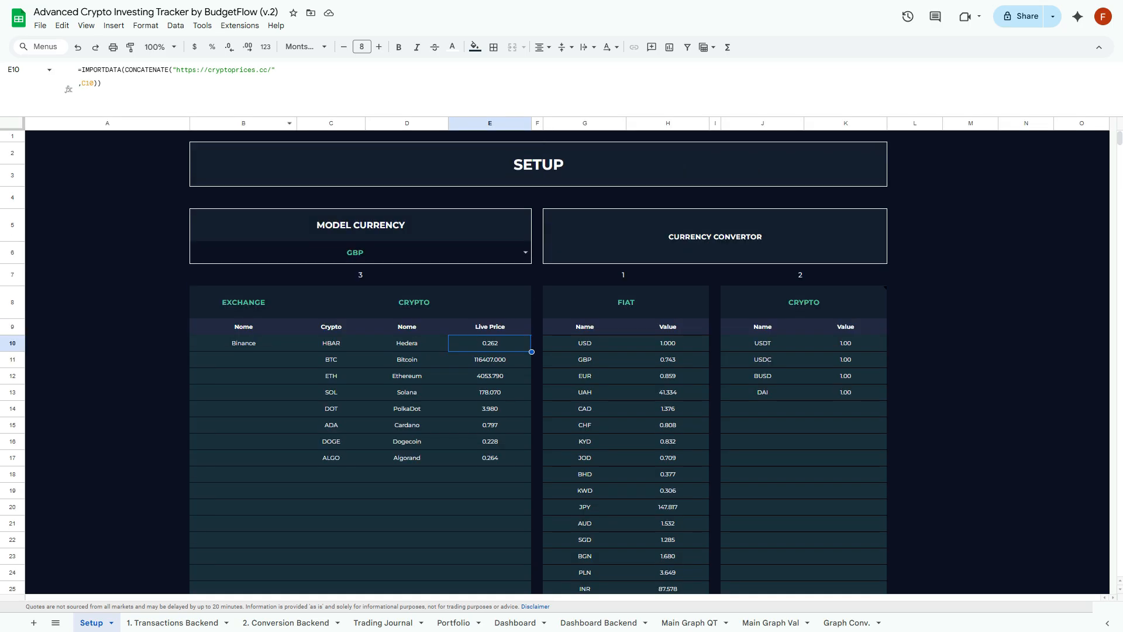
{"action": "left_click", "coordinate": [275, 70]}
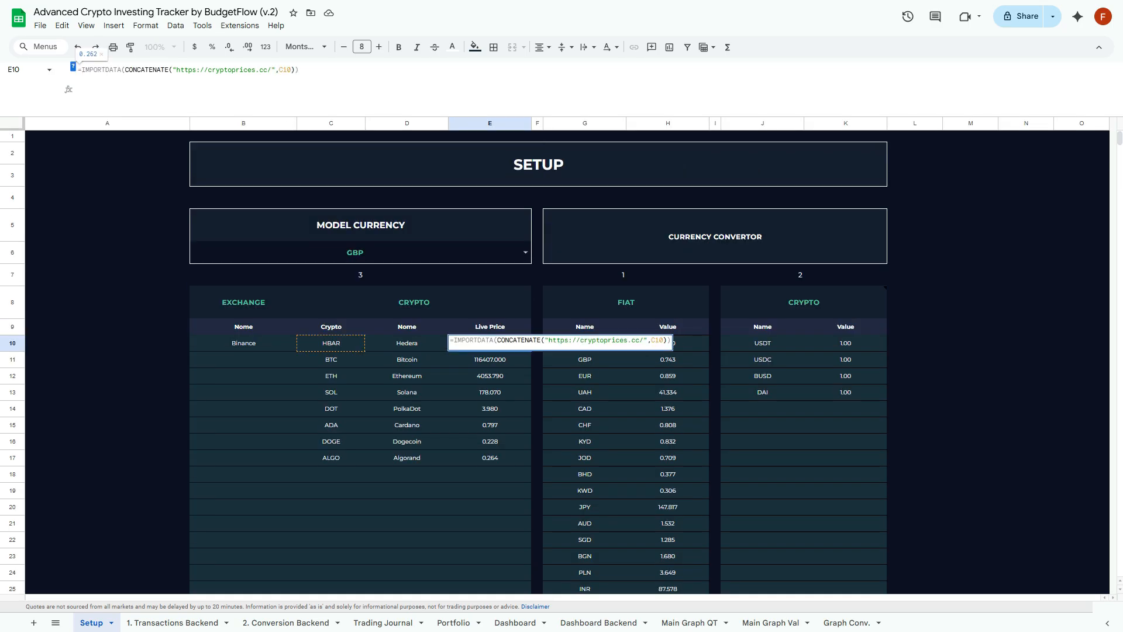
{"action": "key", "text": "Return"}
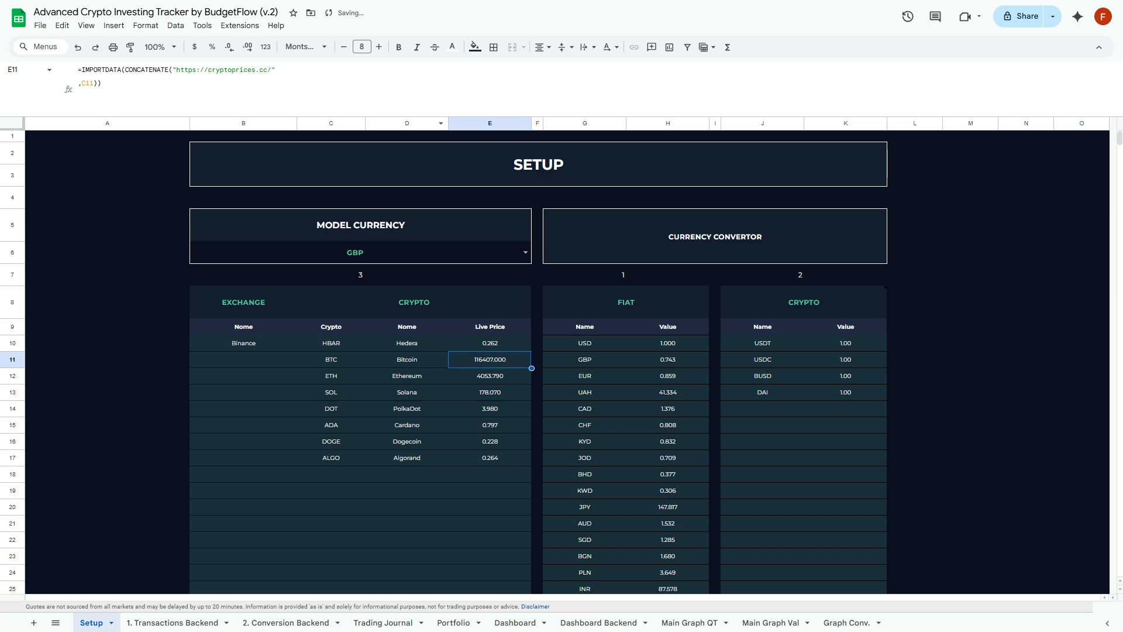
{"action": "left_click", "coordinate": [490, 343]}
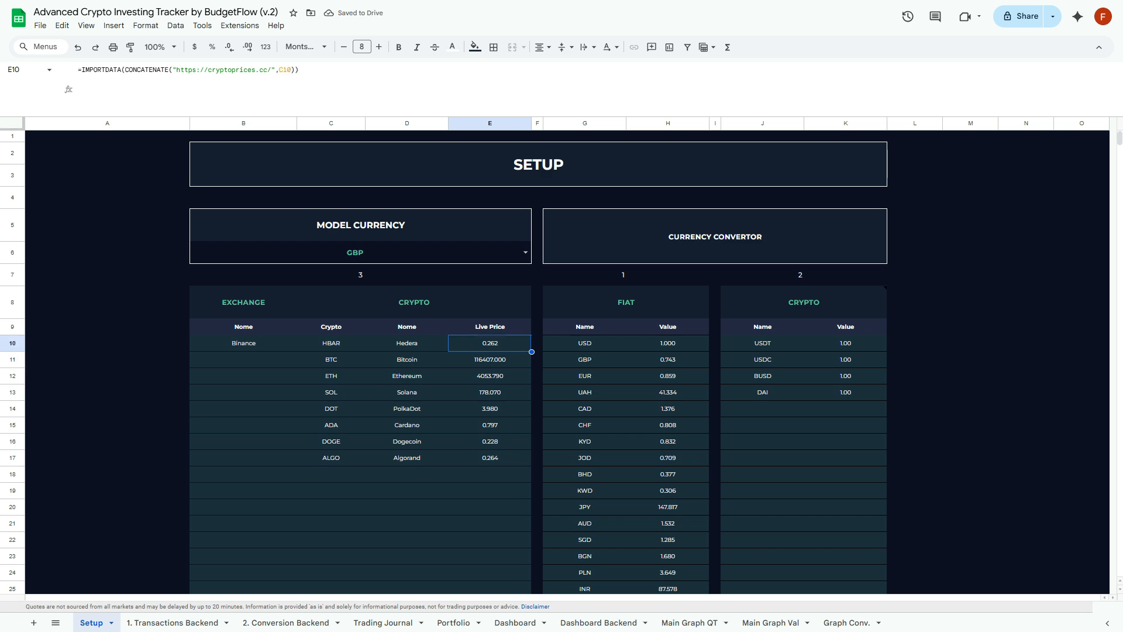
{"action": "left_click_drag", "start_coordinate": [531, 352], "coordinate": [515, 460]}
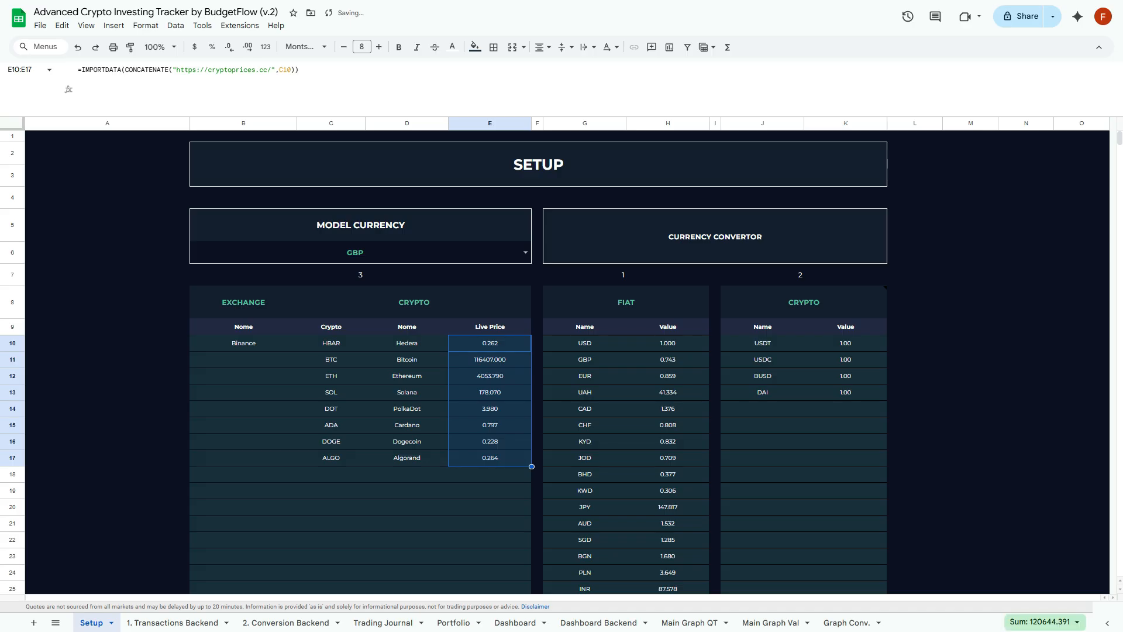
Examine the live price formulas in E10 to E17 to see which ticker cell each one references
{"action": "left_click", "coordinate": [490, 360]}
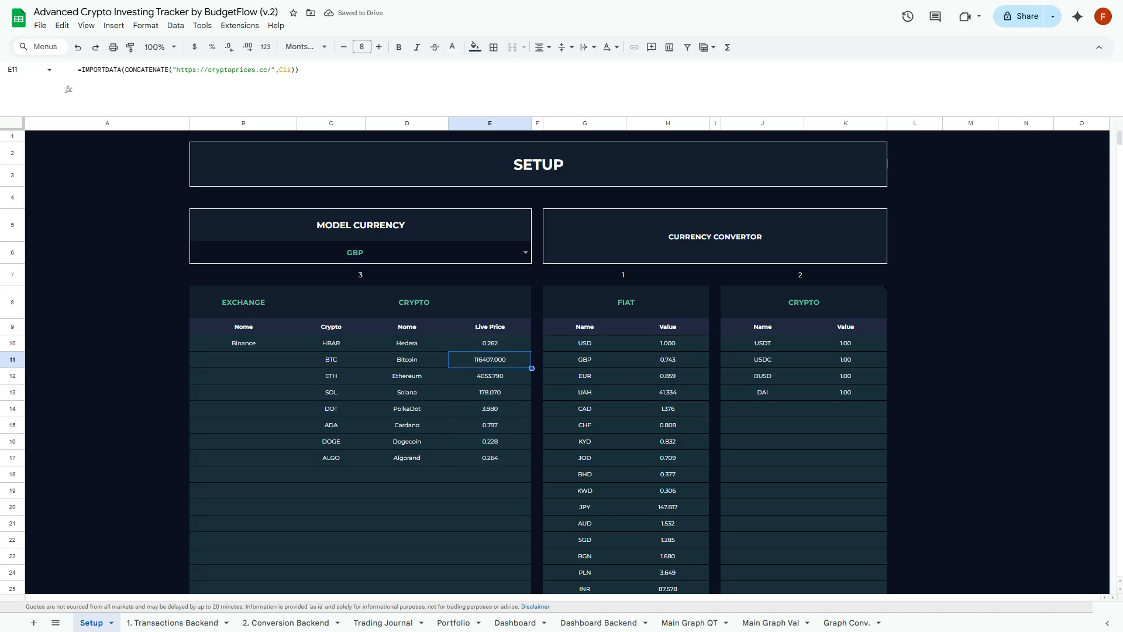
{"action": "key", "text": "Down"}
{"action": "key", "text": "Down"}
{"action": "key", "text": "Down"}
{"action": "key", "text": "Down"}
{"action": "key", "text": "Down"}
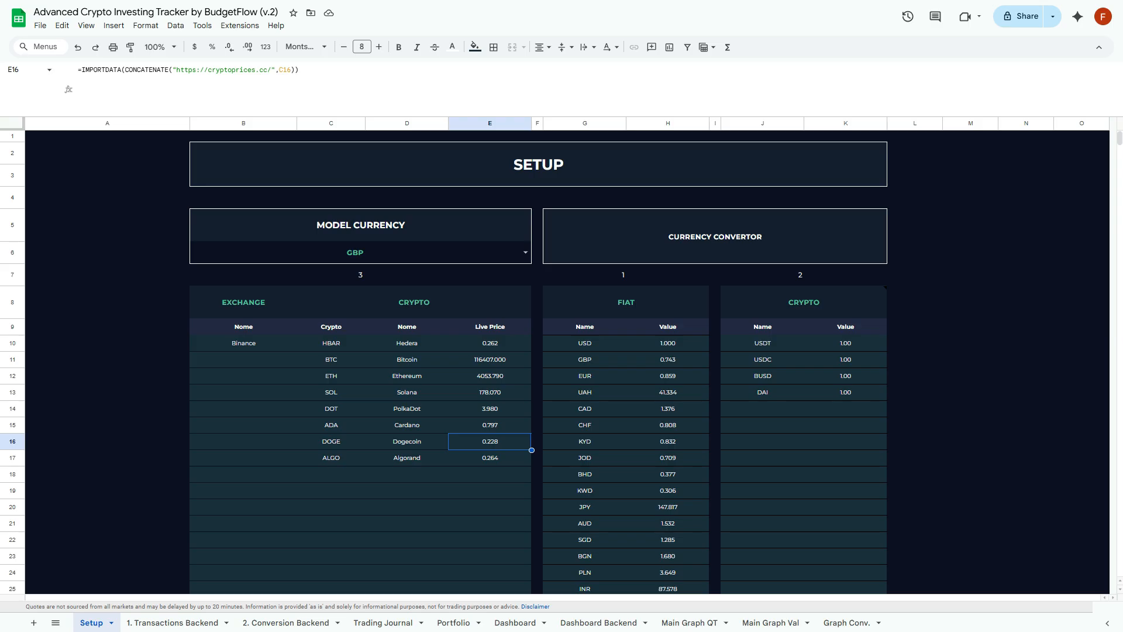
{"action": "key", "text": "Down"}
{"action": "key", "text": "Up"}
{"action": "key", "text": "Up"}
{"action": "key", "text": "Up"}
{"action": "key", "text": "Up"}
{"action": "key", "text": "Up"}
{"action": "key", "text": "Up"}
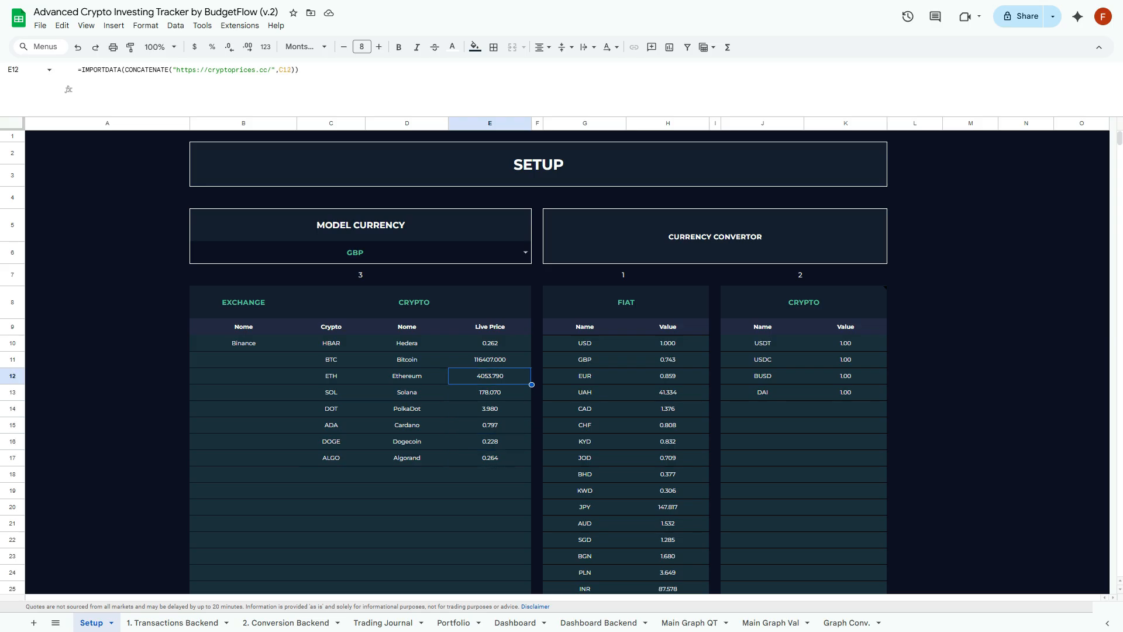
{"action": "key", "text": "Up"}
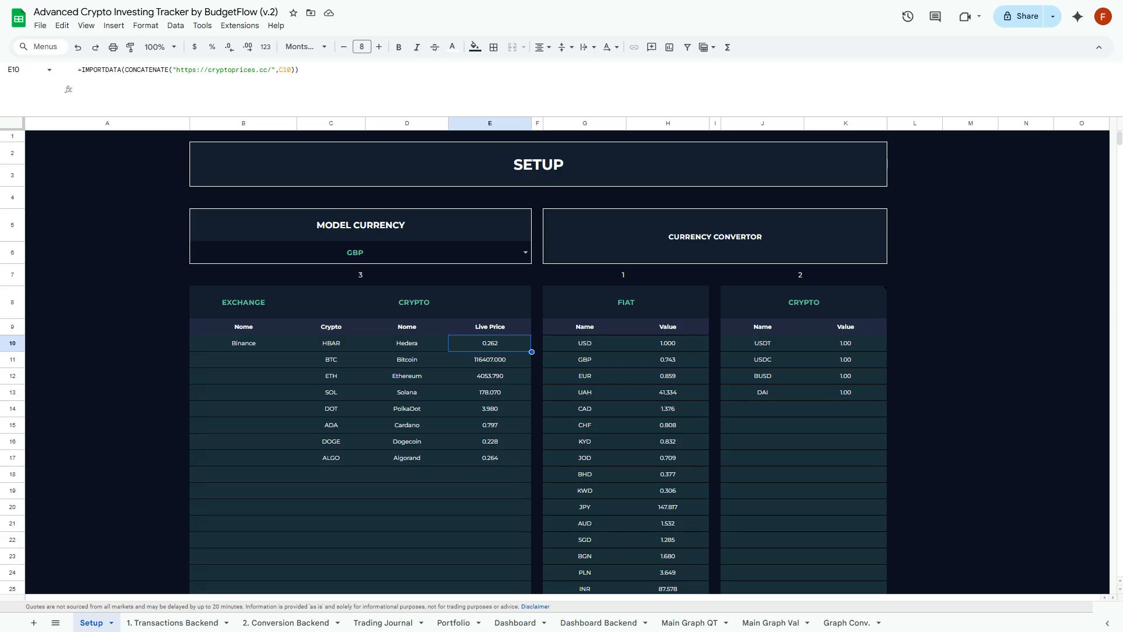
Begin an INDEX formula in E18 over the fiat name and value table, using the absolute range $G$10:$H$26
{"action": "left_click", "coordinate": [490, 474]}
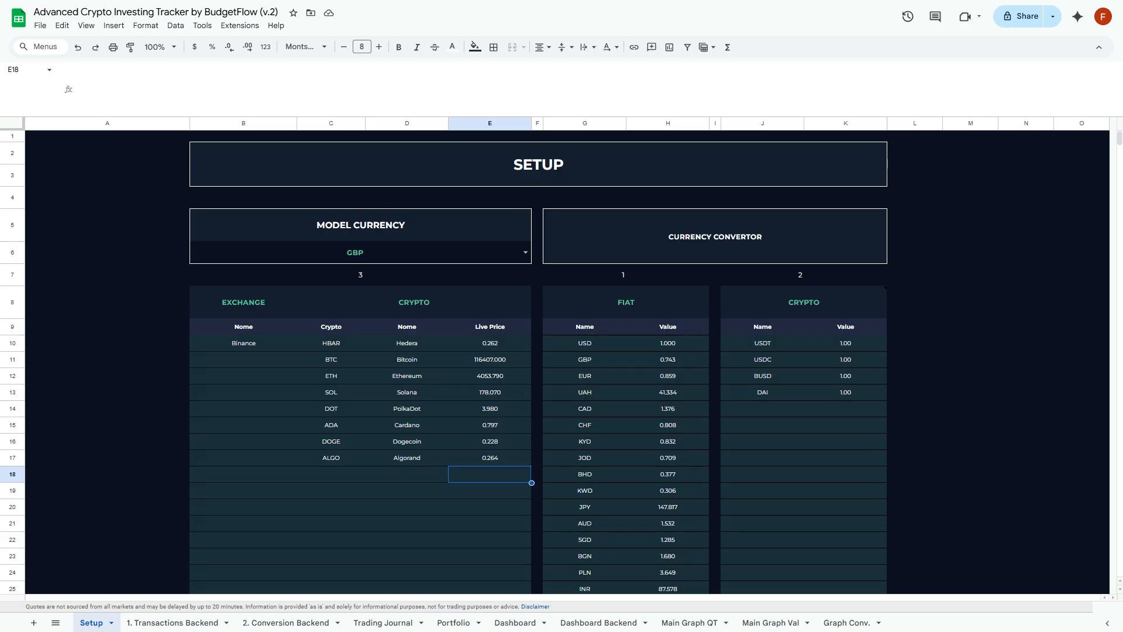
{"action": "type", "text": "="}
{"action": "key", "text": "Escape"}
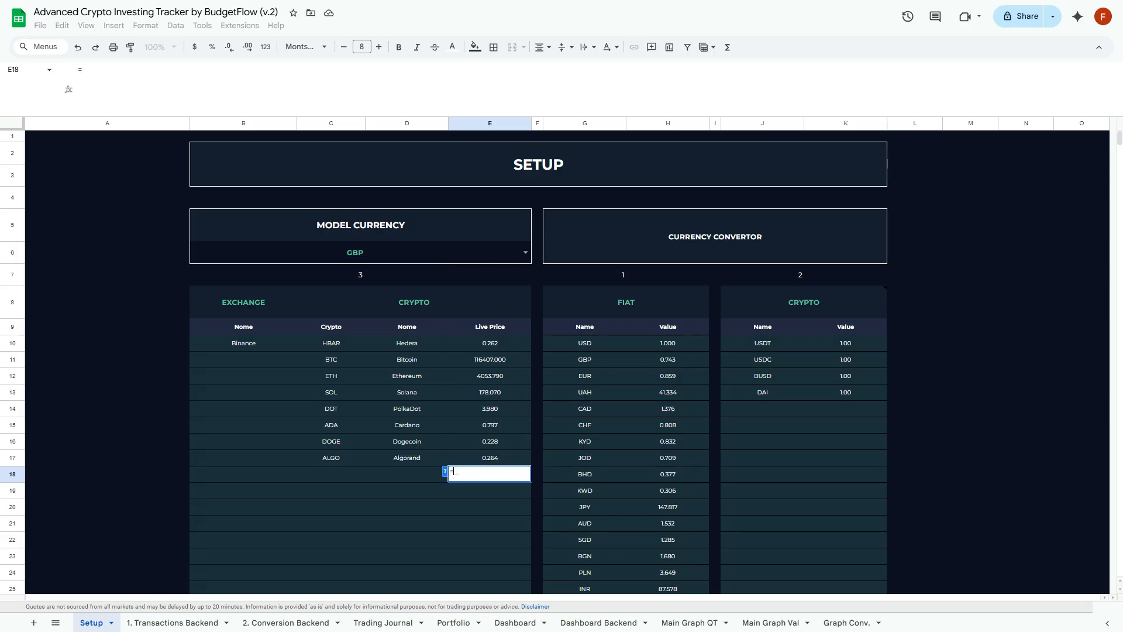
{"action": "type", "text": "index"}
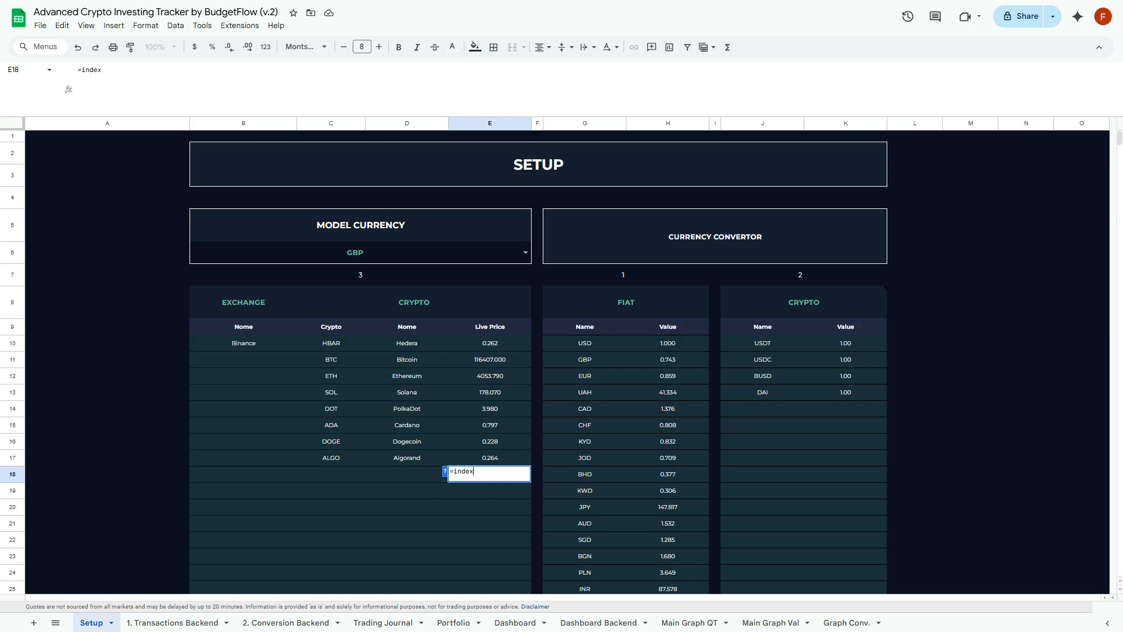
{"action": "key", "text": "Tab"}
{"action": "key", "text": "Left"}
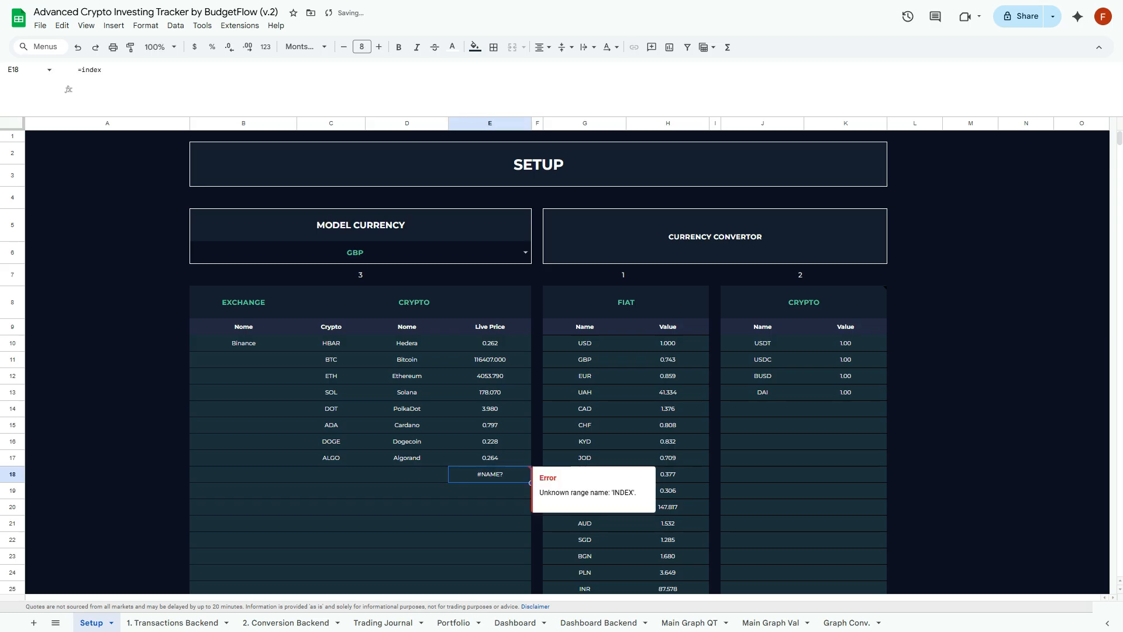
{"action": "key", "text": "Return"}
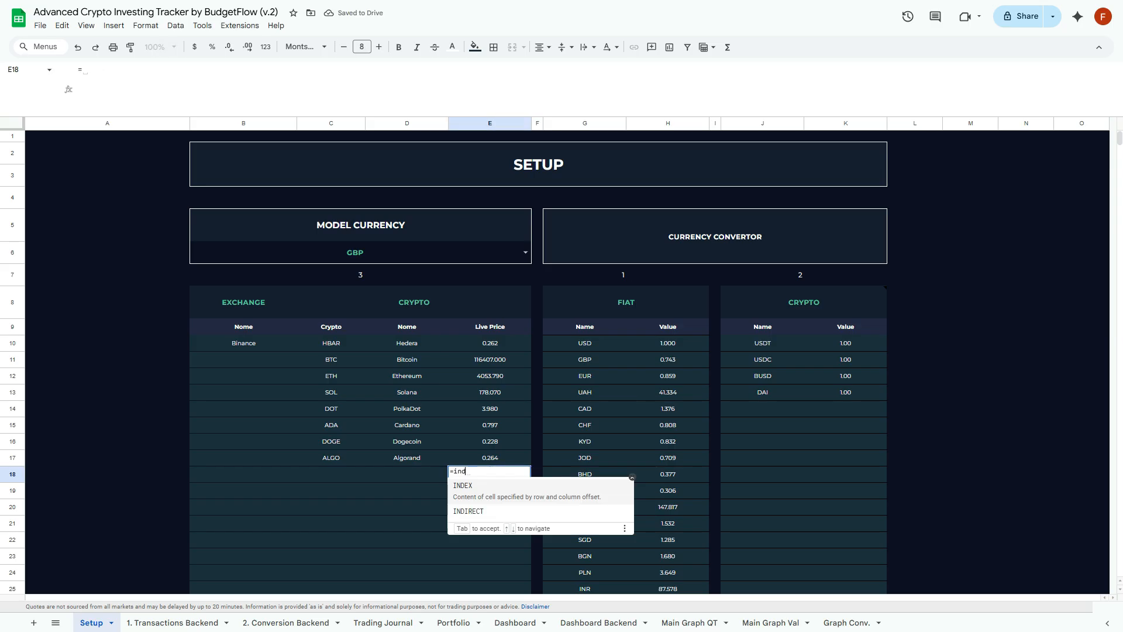
{"action": "type", "text": "("}
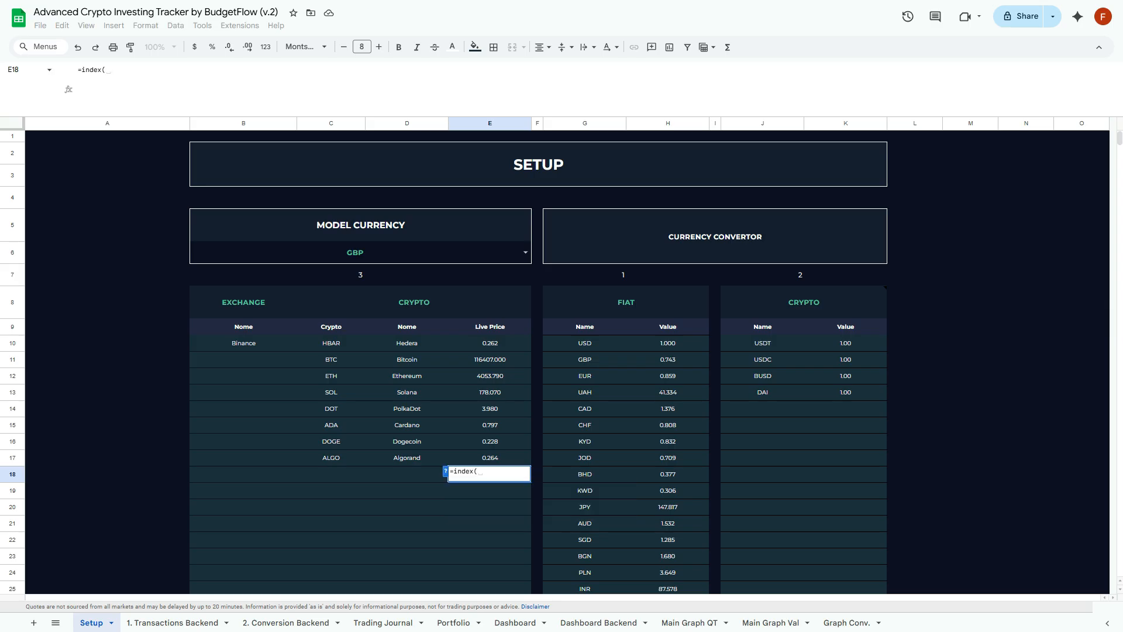
{"action": "scroll", "coordinate": [585, 363], "scroll_direction": "down", "scroll_amount": 2}
{"action": "left_click_drag", "start_coordinate": [585, 261], "coordinate": [668, 522]}
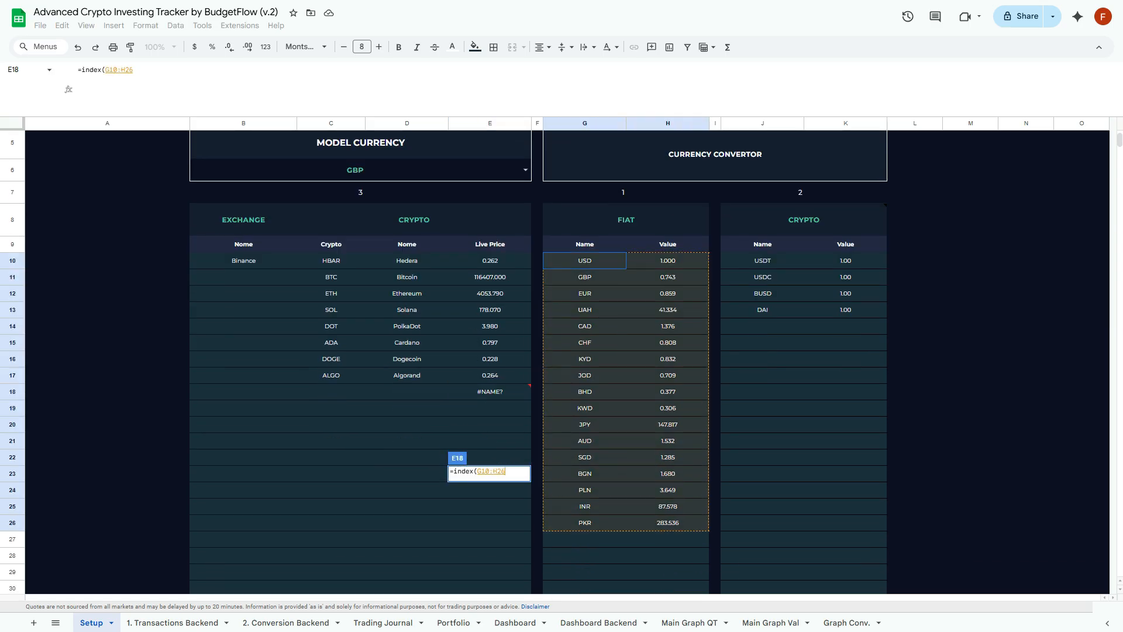
{"action": "key", "text": "F4"}
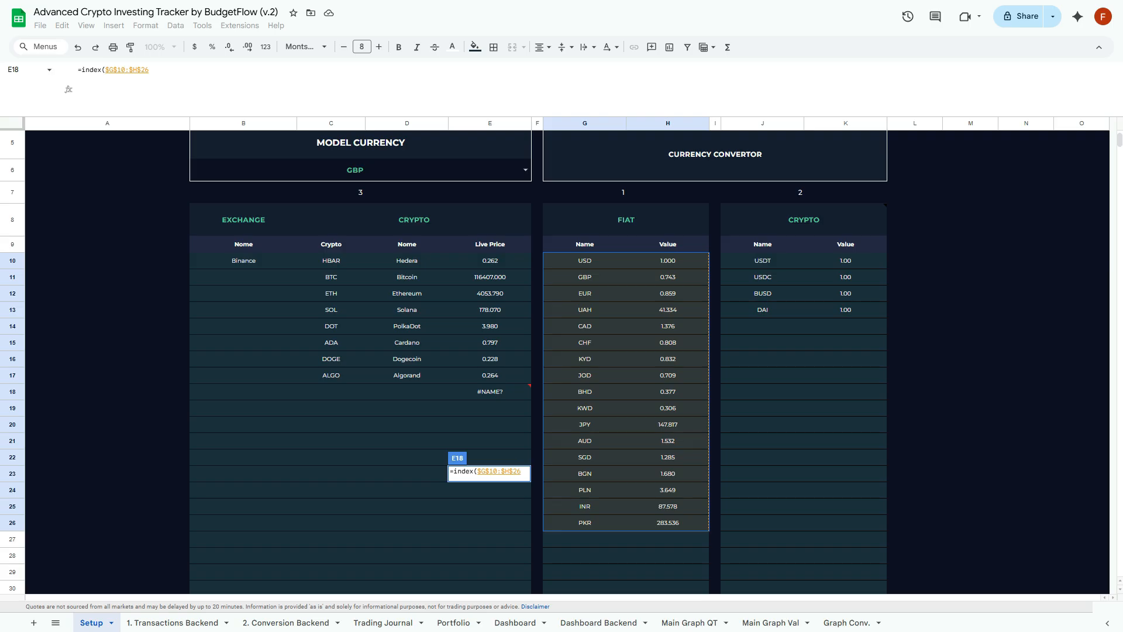
Add a MATCH as the INDEX row argument, looking up the model currency in $B$6
{"action": "type", "text": ",mo"}
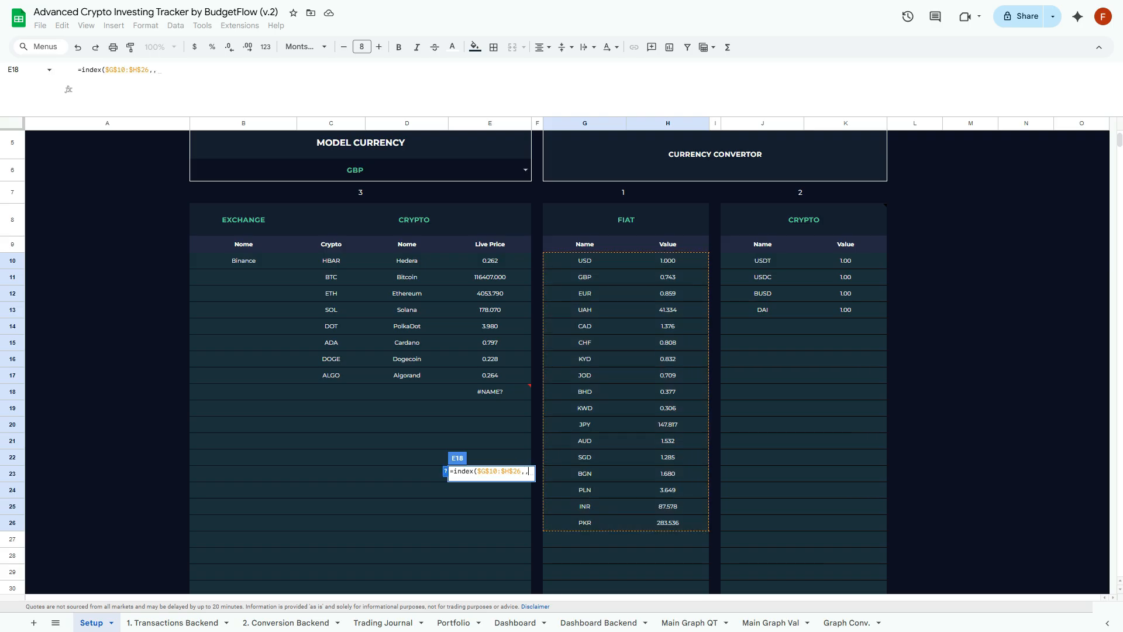
{"action": "key", "text": "BackSpace"}
{"action": "type", "text": "atch("}
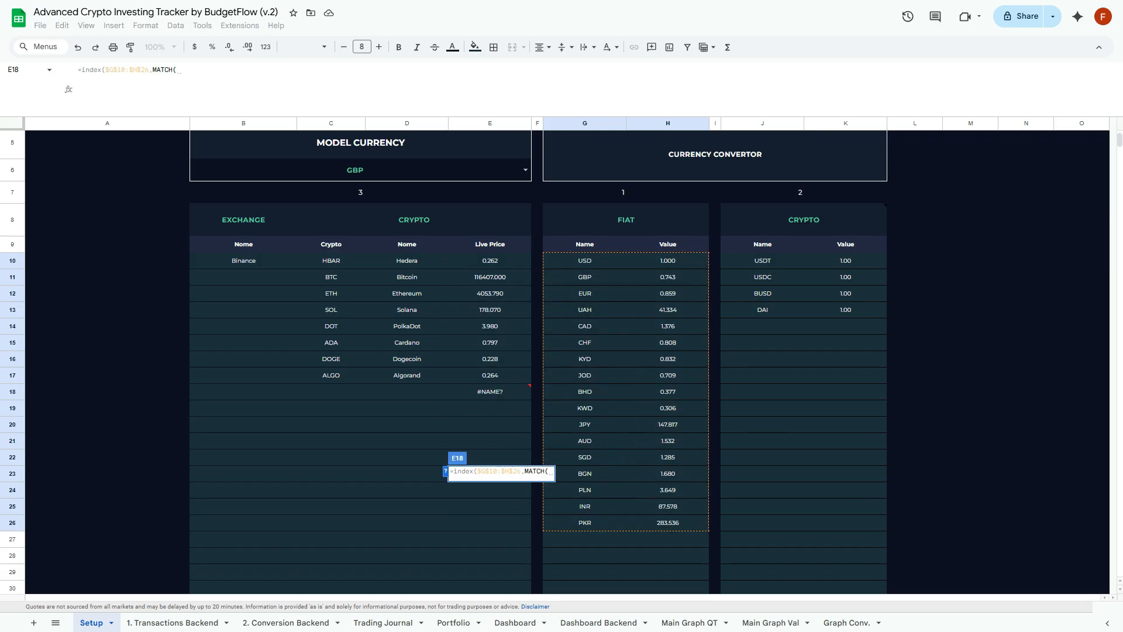
{"action": "scroll", "coordinate": [562, 350], "scroll_direction": "up", "scroll_amount": 2}
{"action": "left_click", "coordinate": [360, 253]}
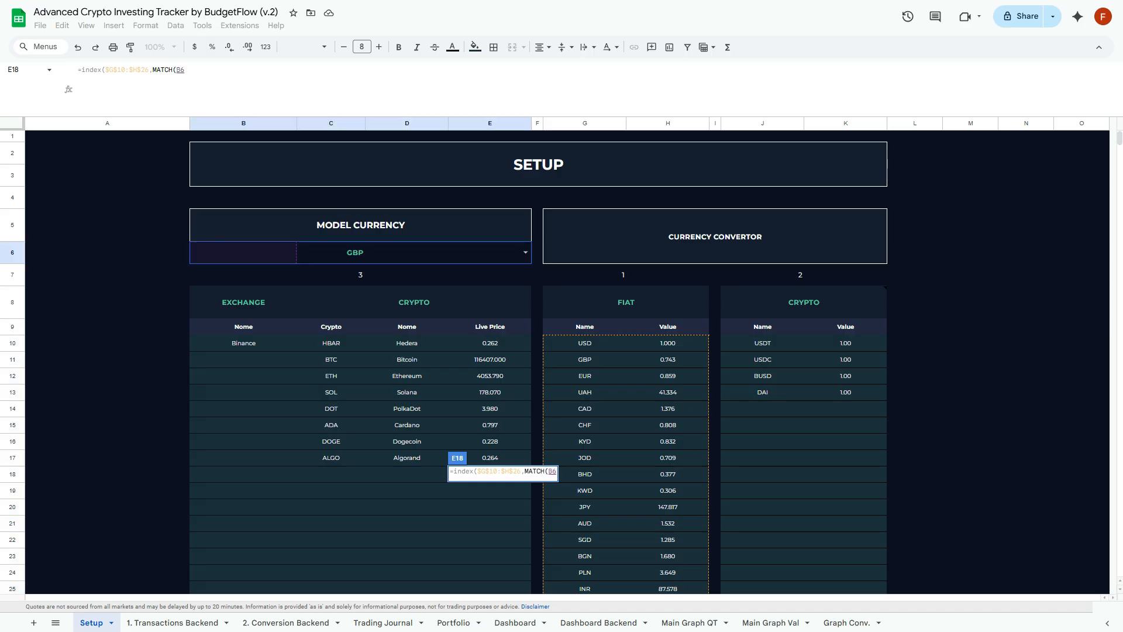
{"action": "key", "text": "F4"}
Complete the E18 formula with lookup range $G$10:$G$26, exact match 0 and return column 2
{"action": "type", "text": ","}
{"action": "scroll", "coordinate": [539, 351], "scroll_direction": "down", "scroll_amount": 2}
{"action": "left_click_drag", "start_coordinate": [585, 243], "coordinate": [585, 505]}
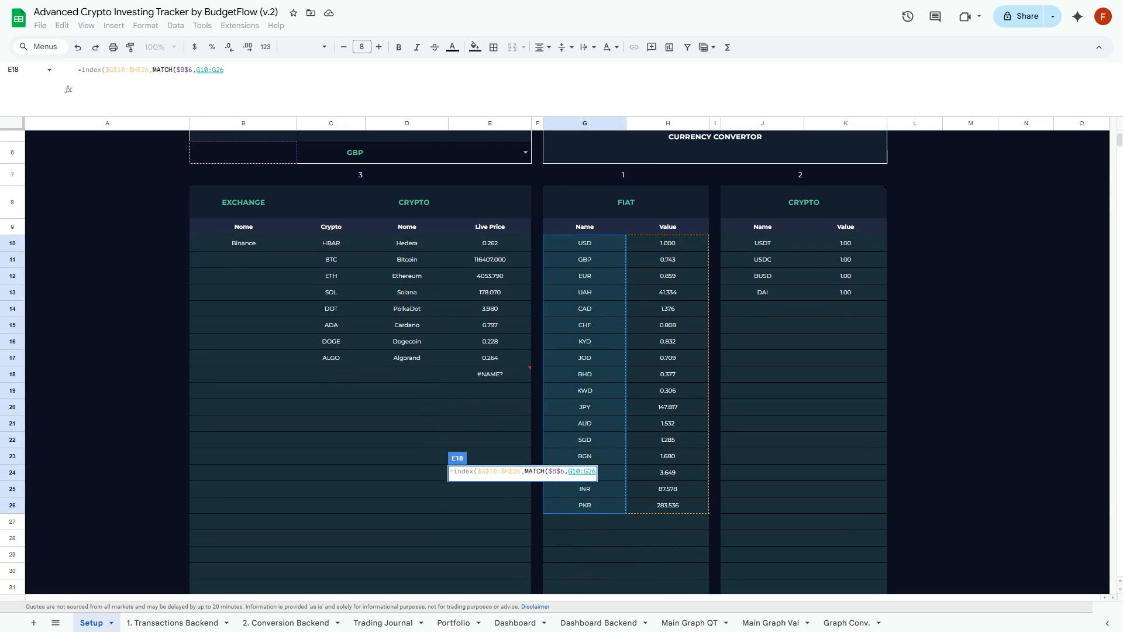
{"action": "key", "text": "F4"}
{"action": "type", "text": ",0),"}
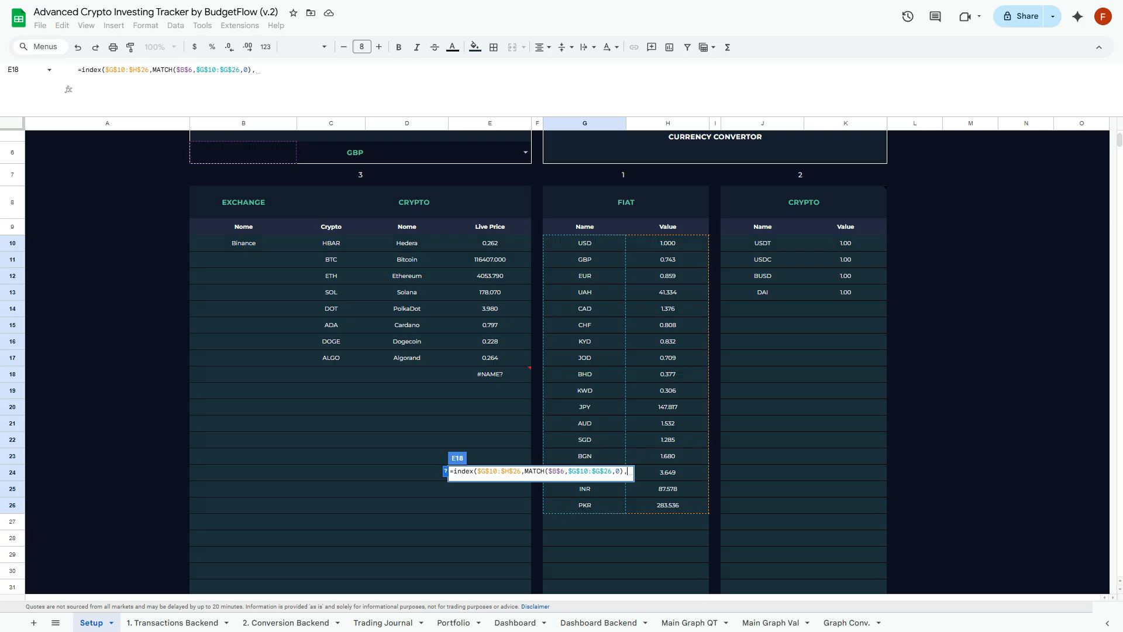
{"action": "type", "text": "2"}
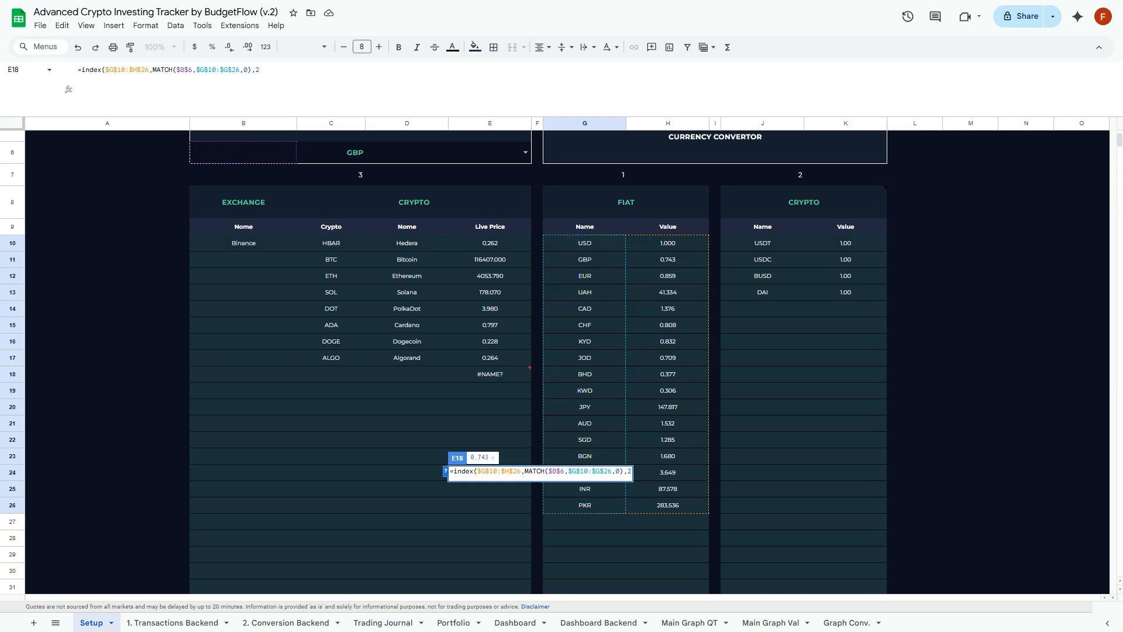
{"action": "key", "text": "Return"}
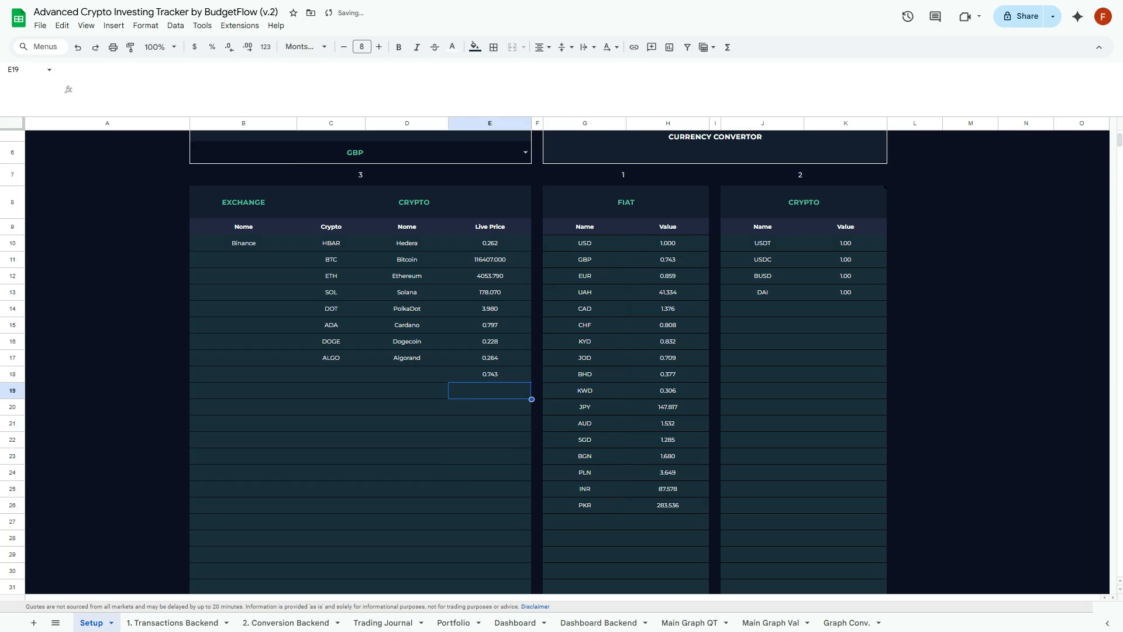
Copy the INDEX/MATCH expression from E18 without its equals sign and clear the cell
{"action": "key", "text": "Up"}
{"action": "key", "text": "Up"}
{"action": "key", "text": "Down"}
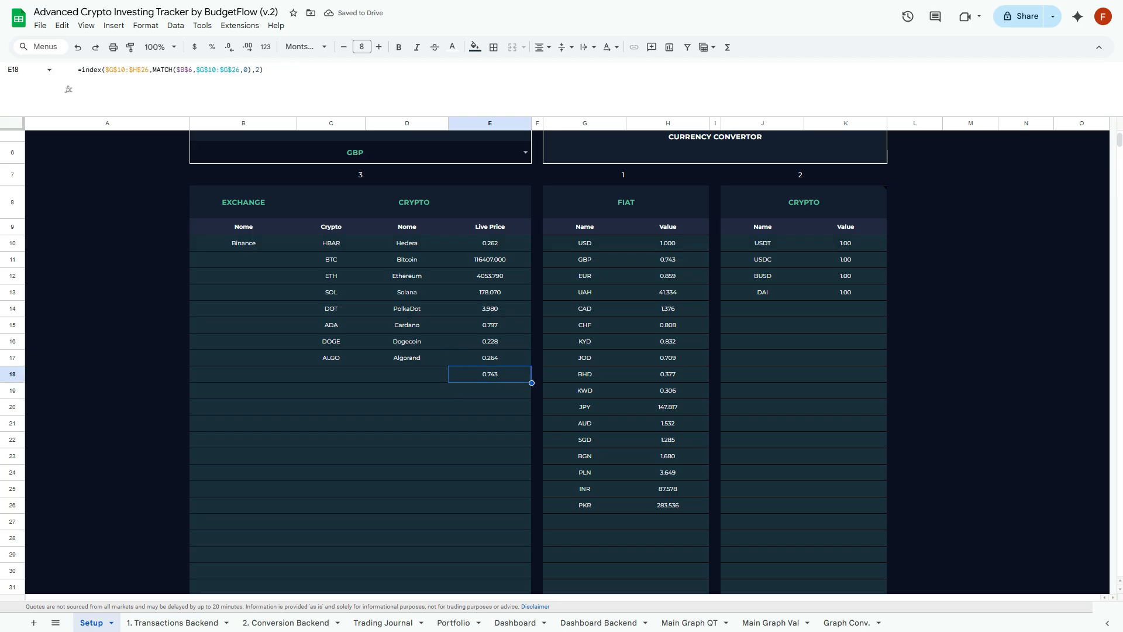
{"action": "left_click_drag", "start_coordinate": [264, 70], "coordinate": [82, 70]}
{"action": "key", "text": "ctrl+c"}
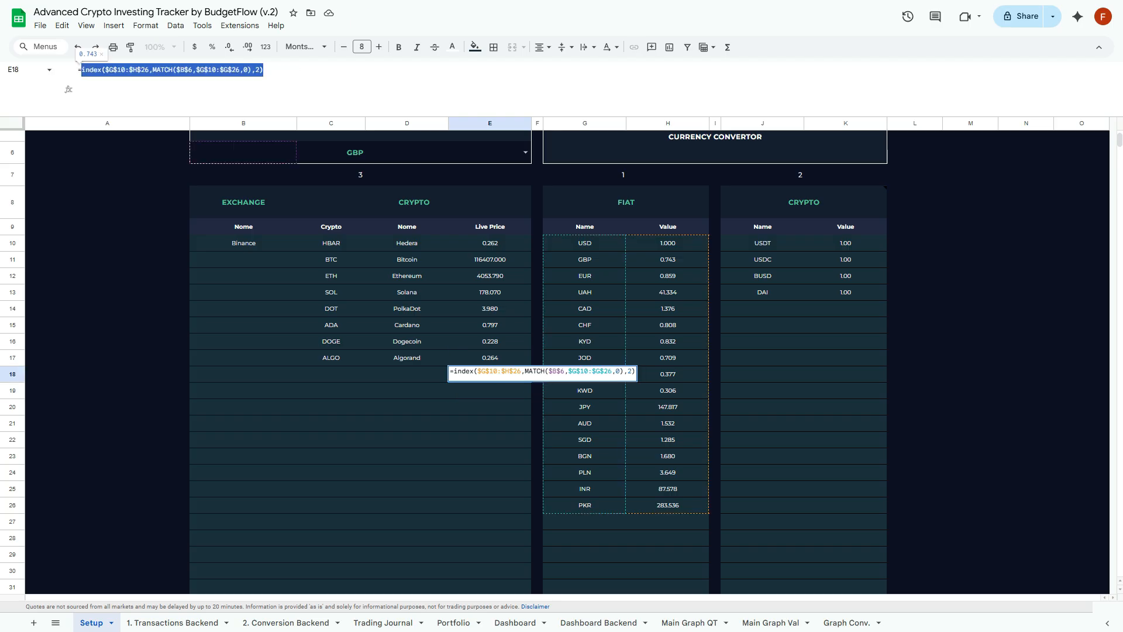
{"action": "key", "text": "BackSpace"}
{"action": "key", "text": "BackSpace"}
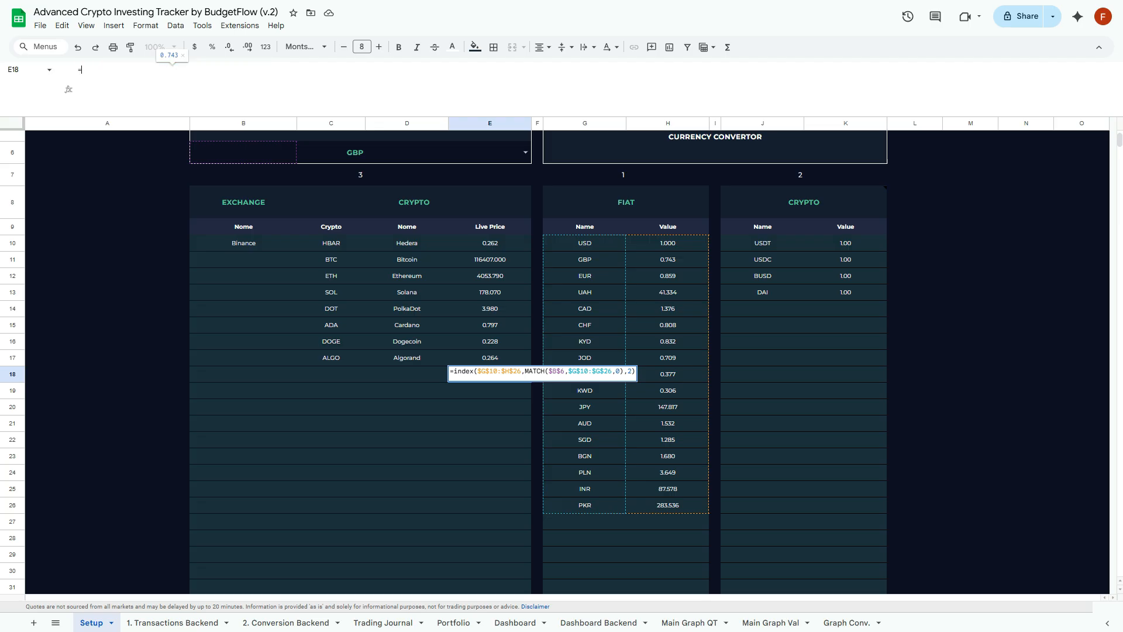
{"action": "key", "text": "Return"}
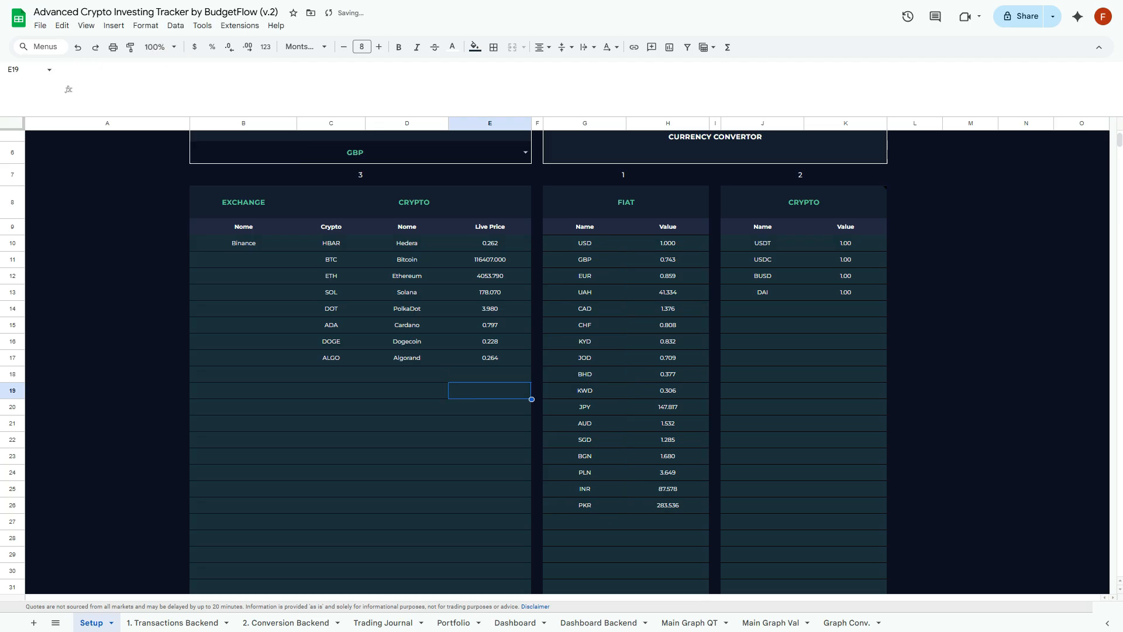
Multiply the CONCATENATE part of the E10 live price formula by the copied INDEX/MATCH expression, inside the IMPORTDATA brackets
{"action": "left_click", "coordinate": [490, 243]}
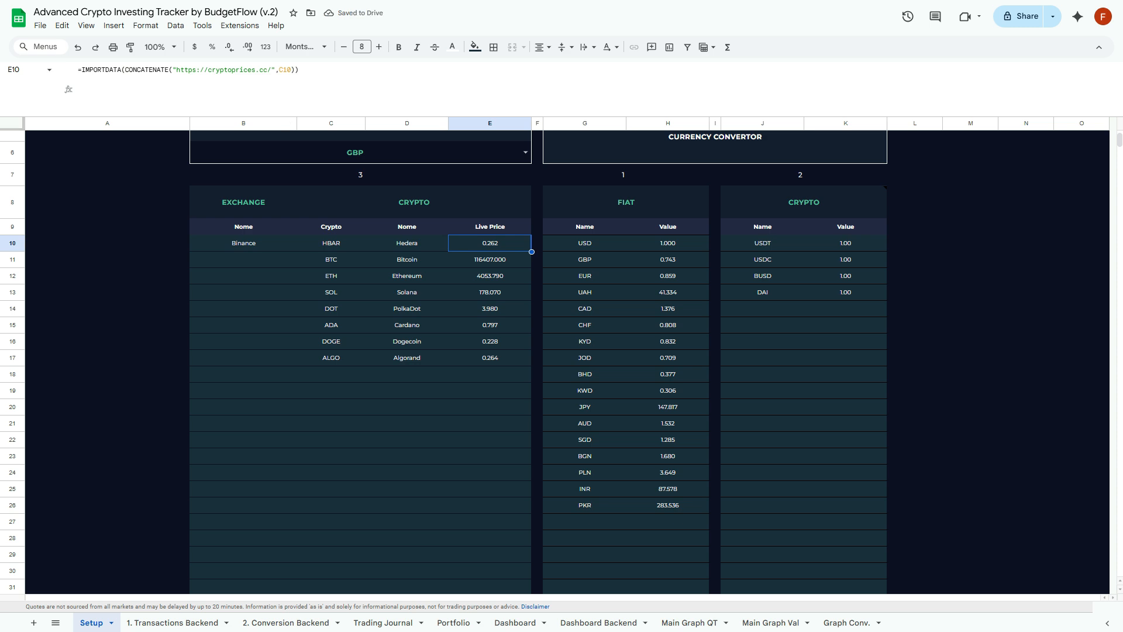
{"action": "left_click", "coordinate": [298, 69]}
{"action": "key", "text": "BackSpace"}
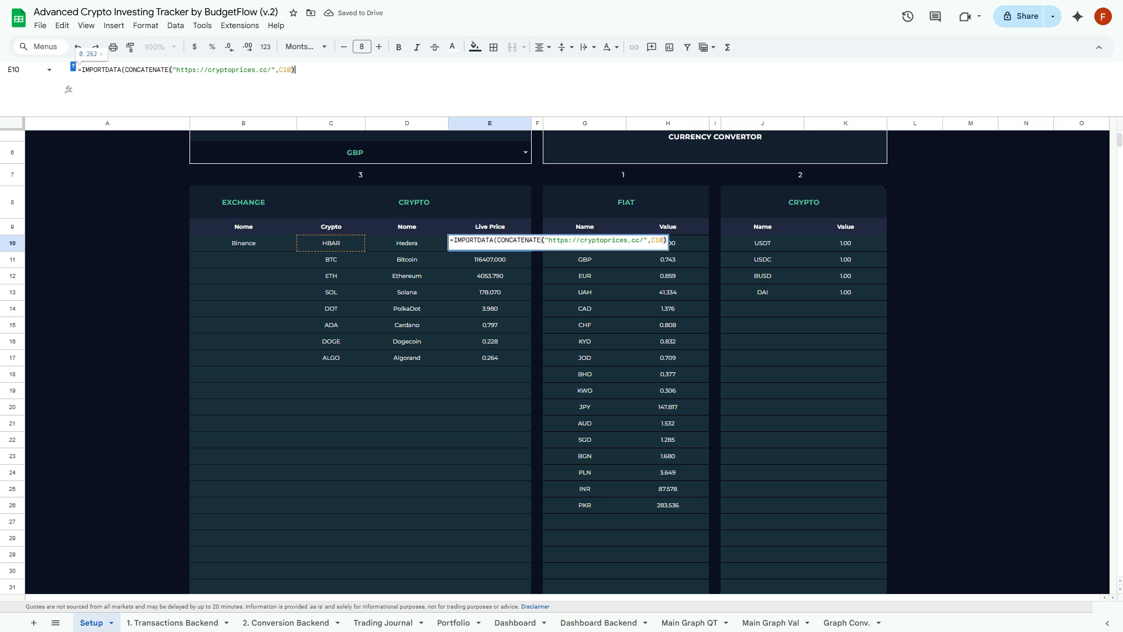
{"action": "type", "text": "*"}
{"action": "key", "text": "ctrl+v"}
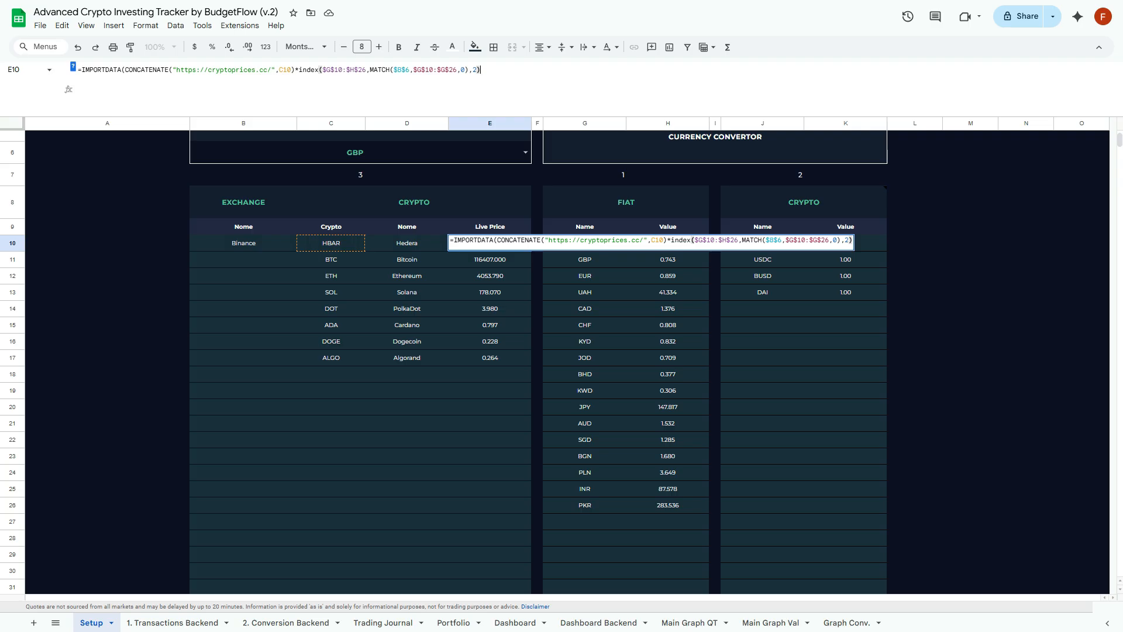
{"action": "scroll", "coordinate": [538, 351], "scroll_direction": "up", "scroll_amount": 2}
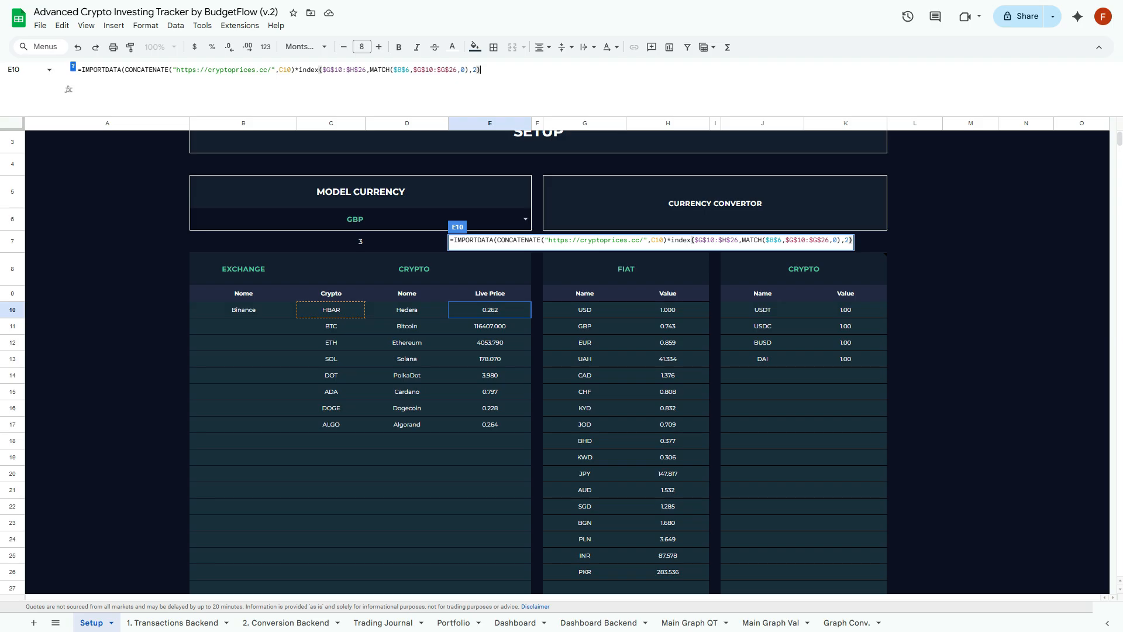
{"action": "key", "text": "Return"}
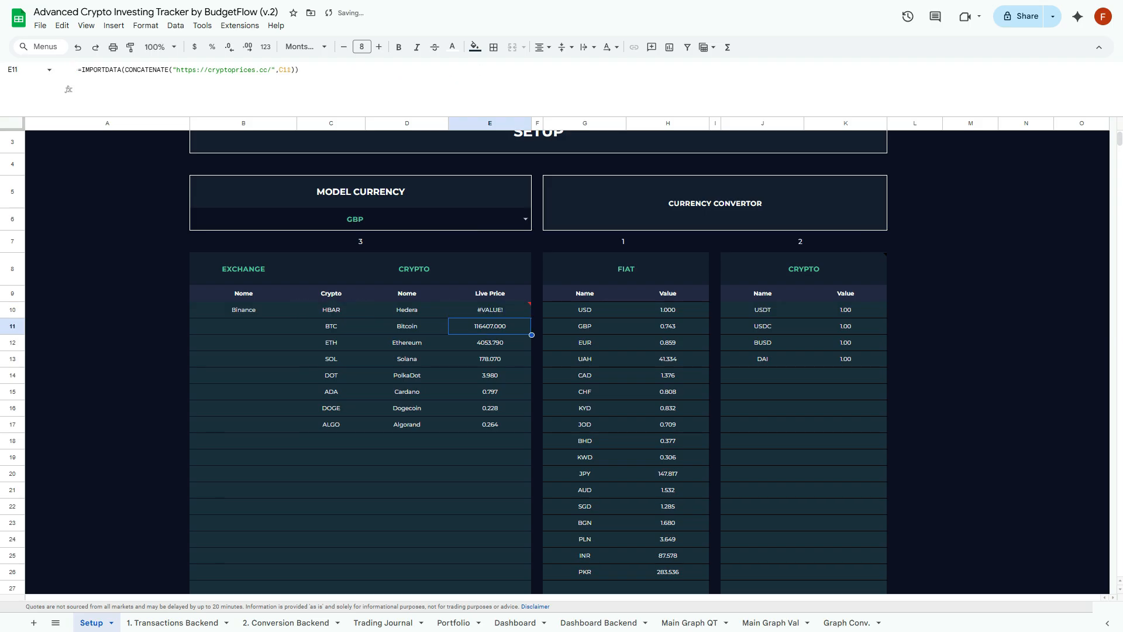
{"action": "left_click", "coordinate": [489, 310]}
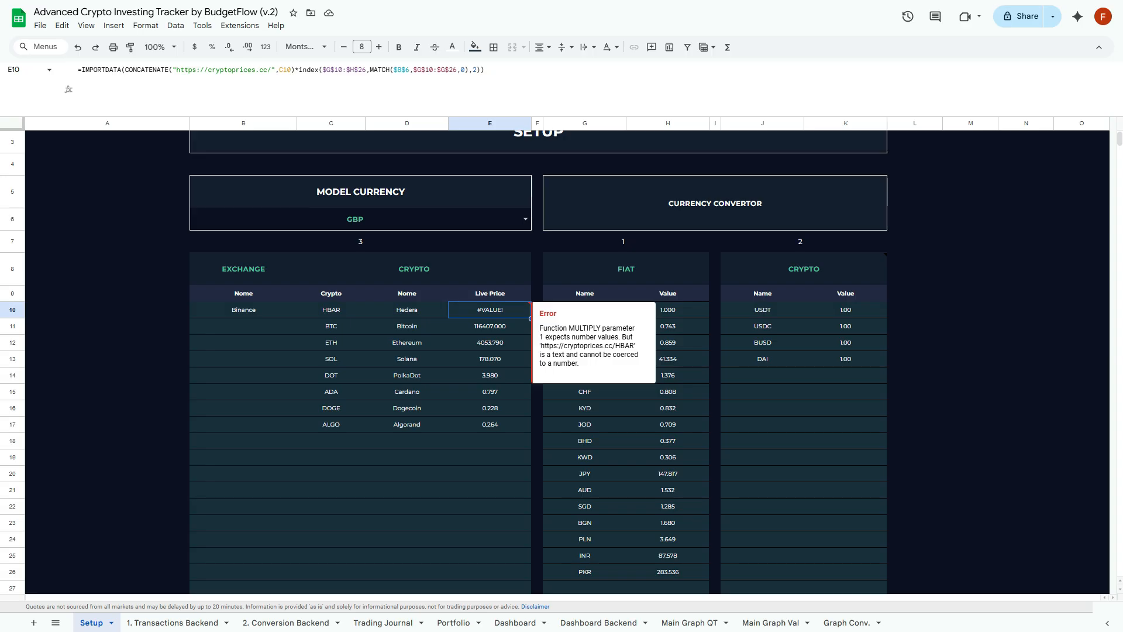
Try to close the IMPORTDATA bracket right after the CONCATENATE part of the E10 live price formula
{"action": "left_click", "coordinate": [295, 69]}
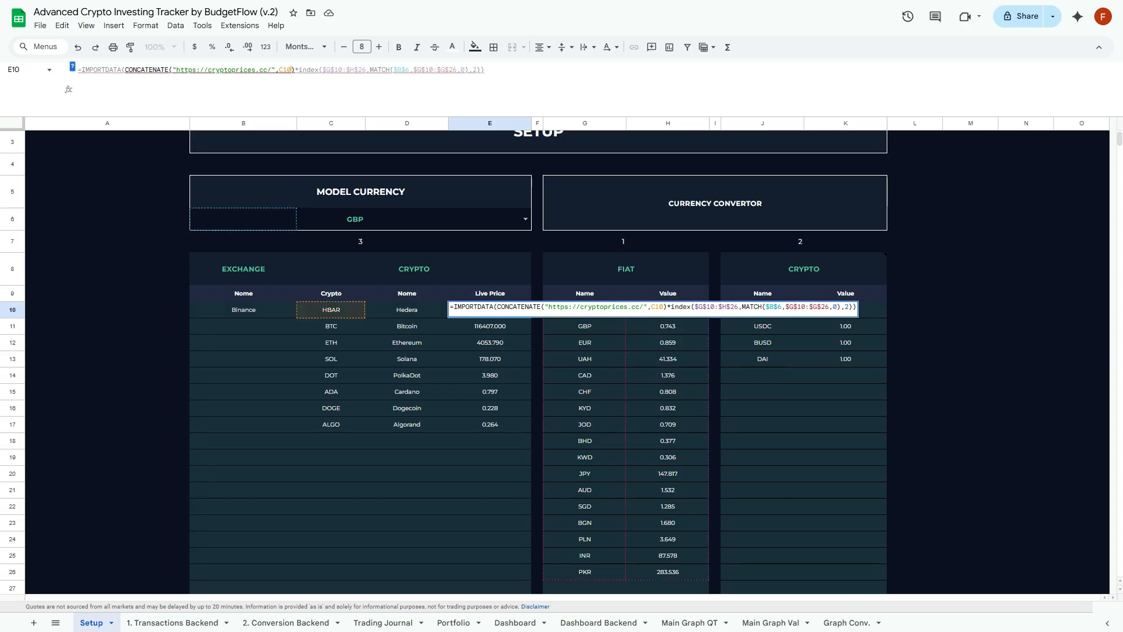
{"action": "type", "text": ")"}
{"action": "key", "text": "Return"}
{"action": "key", "text": "Return"}
{"action": "key", "text": "Escape"}
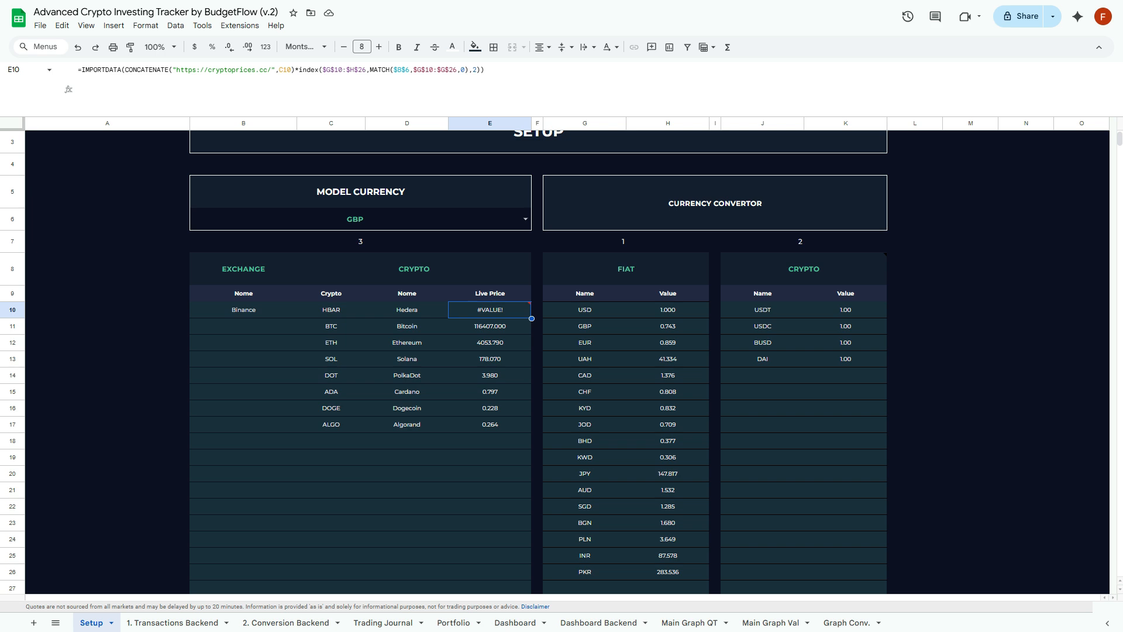
{"action": "mouse_move", "coordinate": [491, 310]}
{"action": "left_click", "coordinate": [915, 343]}
{"action": "type", "text": "="}
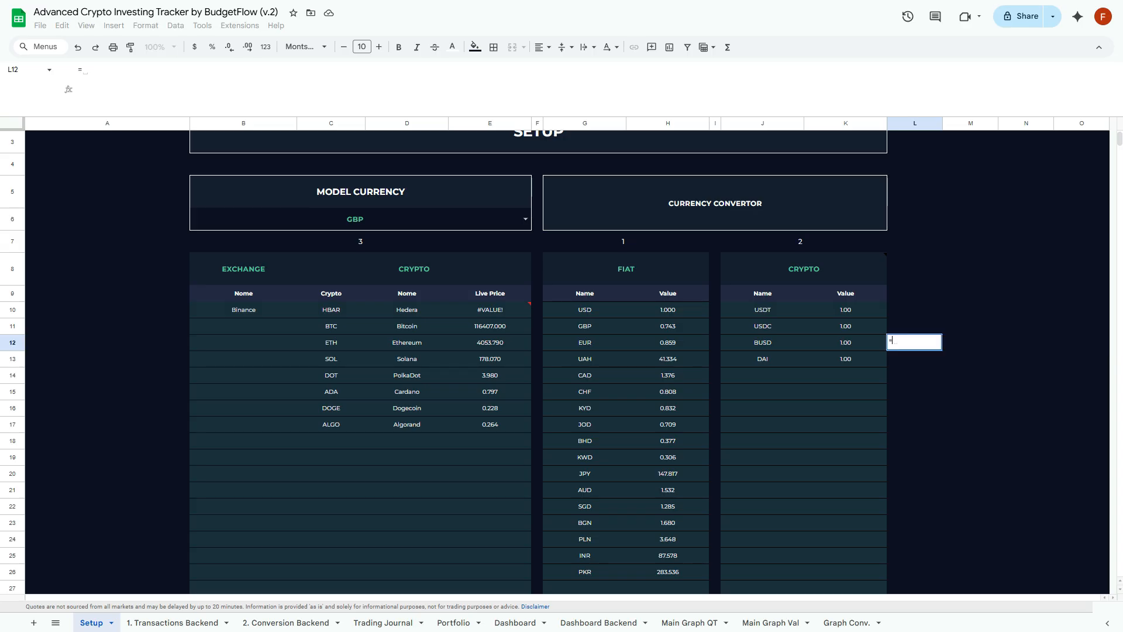
{"action": "type", "text": "va"}
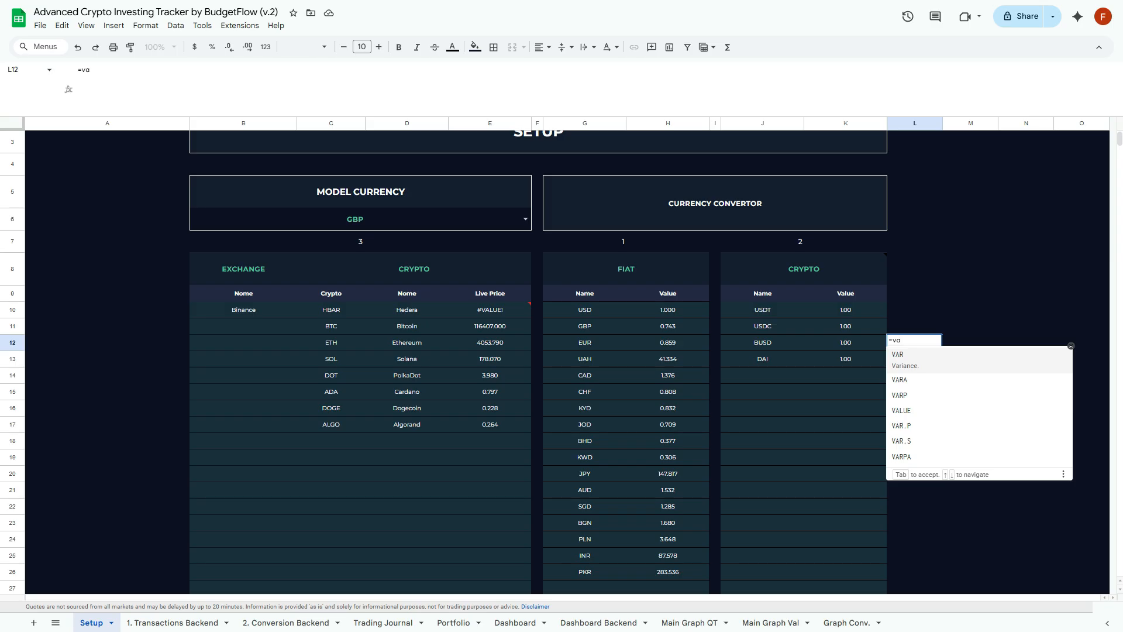
{"action": "key", "text": "BackSpace"}
{"action": "key", "text": "BackSpace"}
{"action": "type", "text": "num"}
{"action": "key", "text": "BackSpace"}
{"action": "key", "text": "BackSpace"}
{"action": "key", "text": "BackSpace"}
{"action": "type", "text": "v"}
{"action": "key", "text": "BackSpace"}
{"action": "type", "text": "nu"}
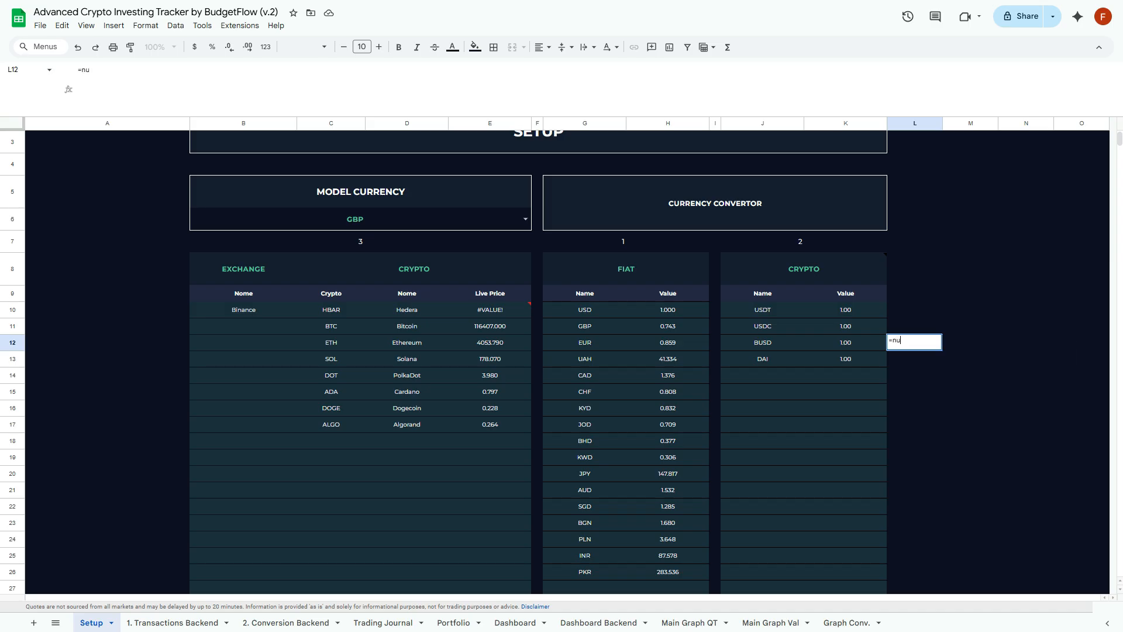
{"action": "type", "text": "mm"}
{"action": "key", "text": "BackSpace"}
{"action": "key", "text": "BackSpace"}
{"action": "key", "text": "BackSpace"}
{"action": "type", "text": "val"}
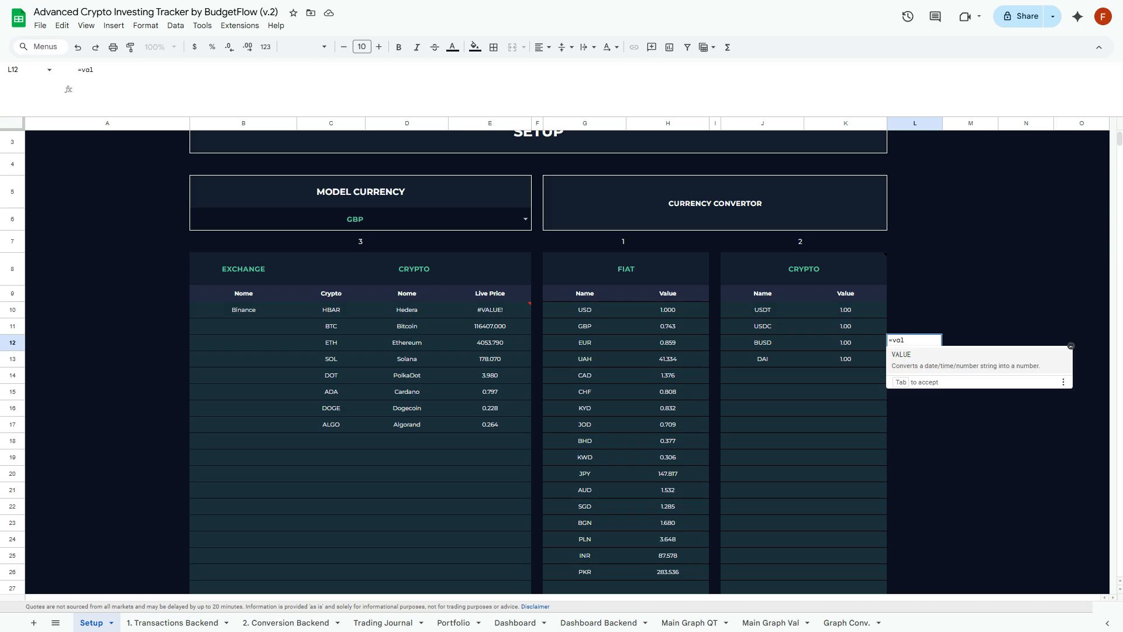
{"action": "key", "text": "Tab"}
{"action": "key", "text": "Left"}
{"action": "key", "text": "Left"}
{"action": "key", "text": "Left"}
{"action": "key", "text": "Left"}
{"action": "key", "text": "Left"}
{"action": "key", "text": "Left"}
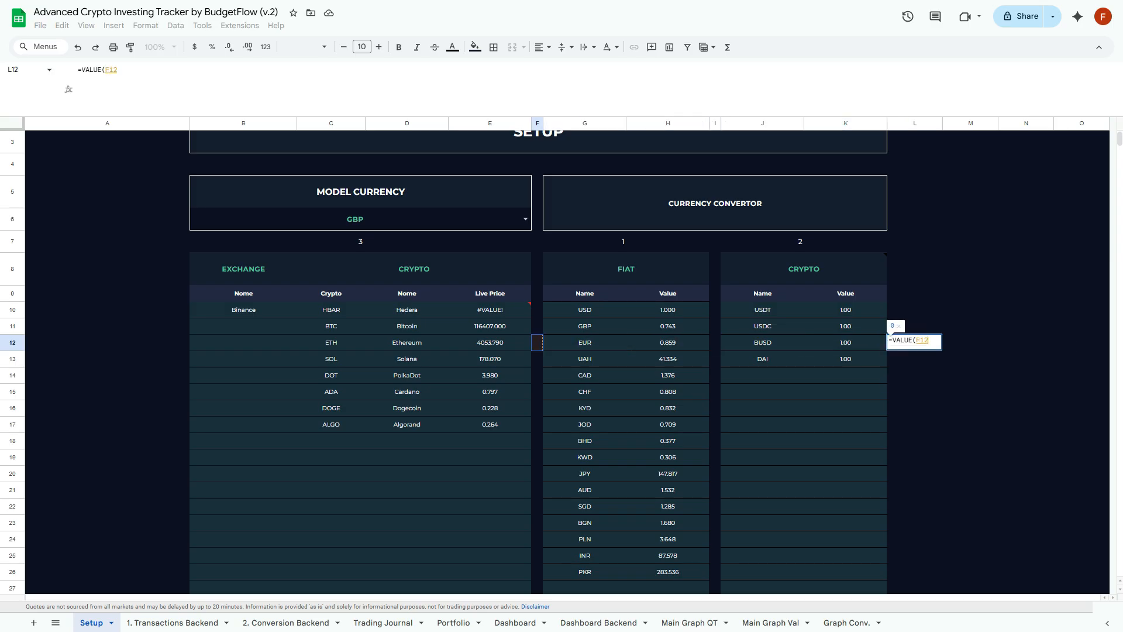
{"action": "key", "text": "Escape"}
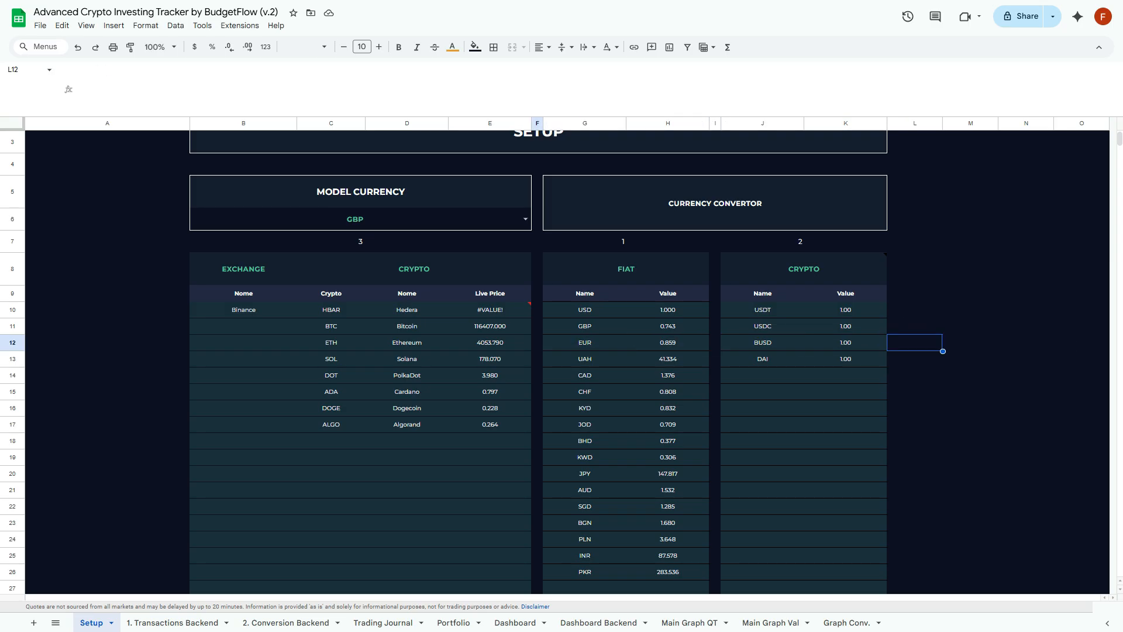
Remove the INDEX/MATCH multiplication from the E10 formula, leaving only the IMPORTDATA and CONCATENATE part
{"action": "left_click", "coordinate": [489, 310]}
{"action": "left_click_drag", "start_coordinate": [295, 70], "coordinate": [486, 71]}
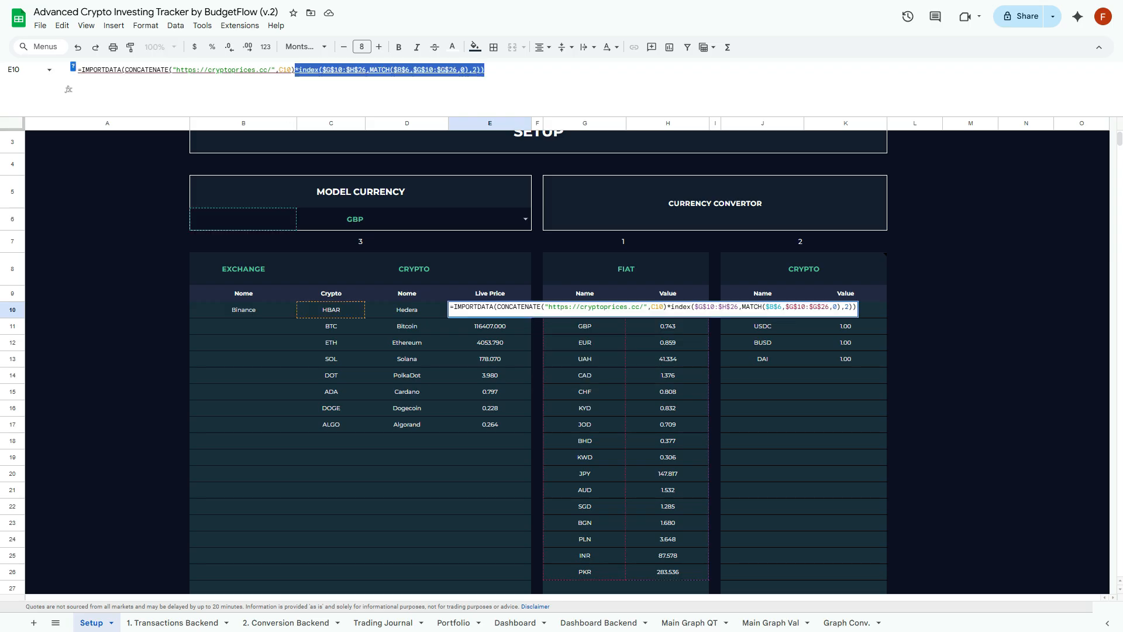
{"action": "key", "text": "BackSpace"}
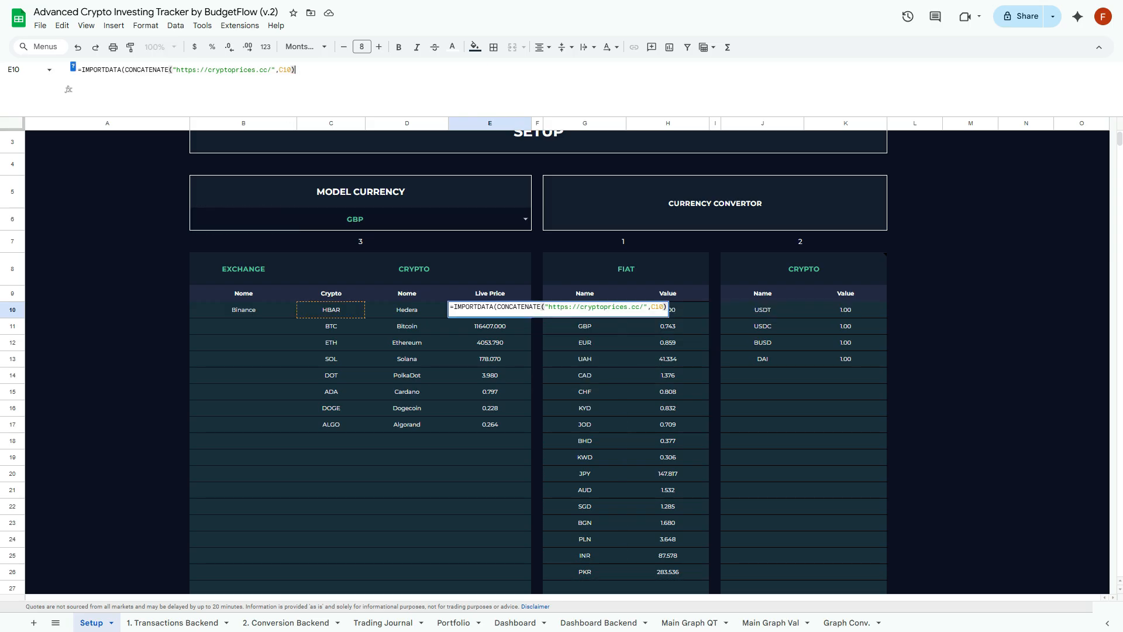
{"action": "key", "text": "Return"}
Test converting the E10 price to a number with =VALUE(E10) in M10, and clear the test cell
{"action": "key", "text": "Right"}
{"action": "key", "text": "Right"}
{"action": "key", "text": "Right"}
{"action": "key", "text": "Right"}
{"action": "key", "text": "Right"}
{"action": "key", "text": "Right"}
{"action": "key", "text": "Right"}
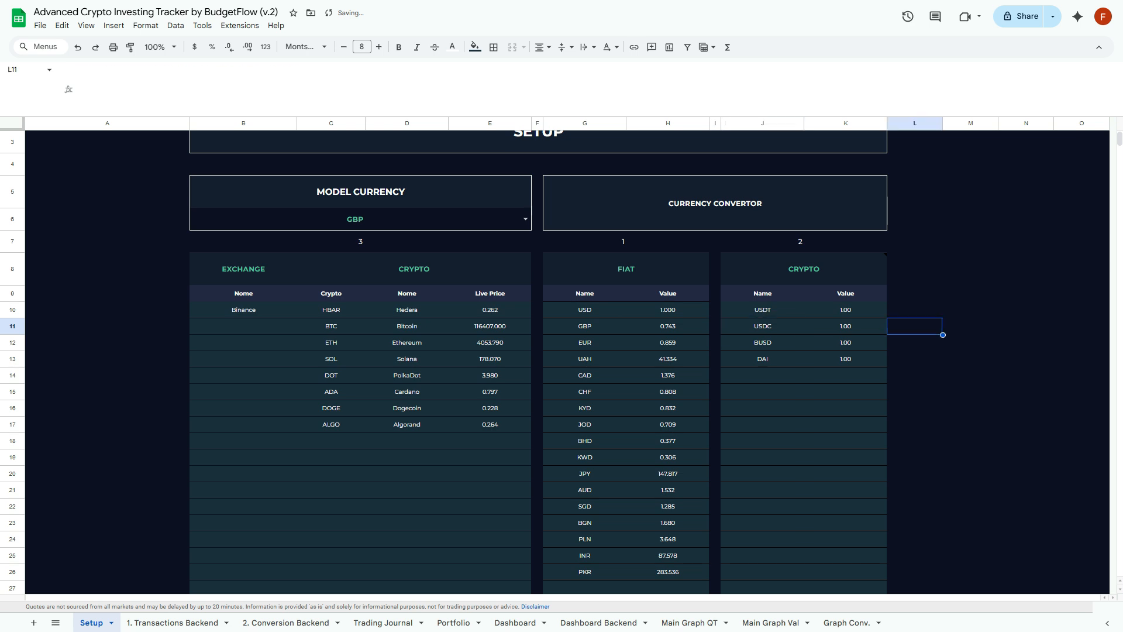
{"action": "key", "text": "Right"}
{"action": "key", "text": "Up"}
{"action": "type", "text": "=VALUE("}
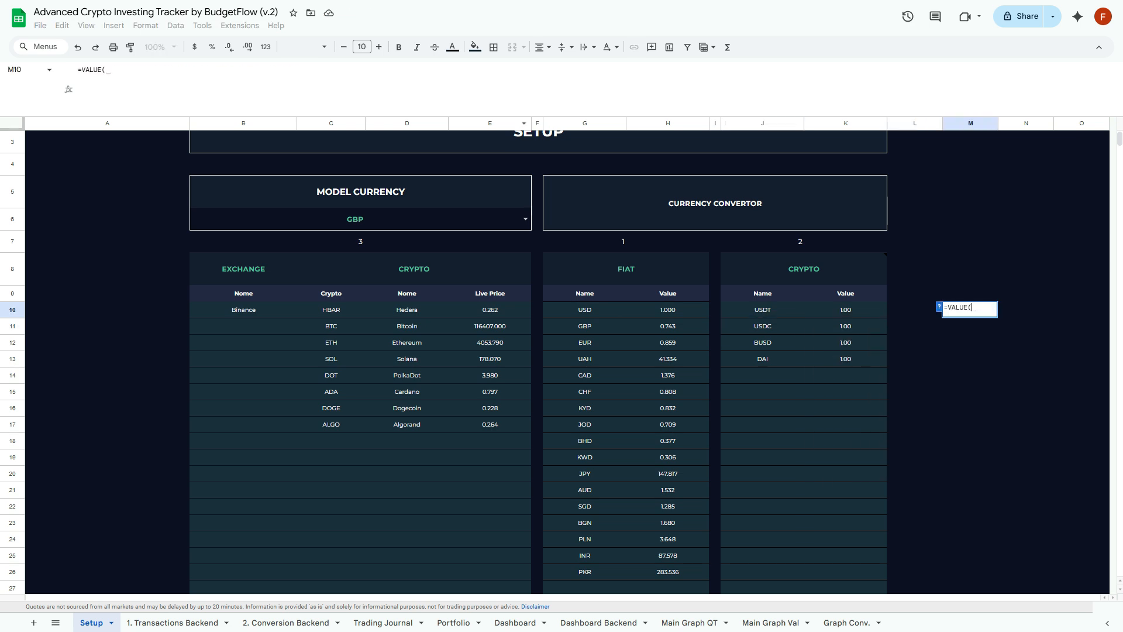
{"action": "left_click", "coordinate": [490, 310]}
{"action": "type", "text": ")"}
{"action": "key", "text": "ctrl+Return"}
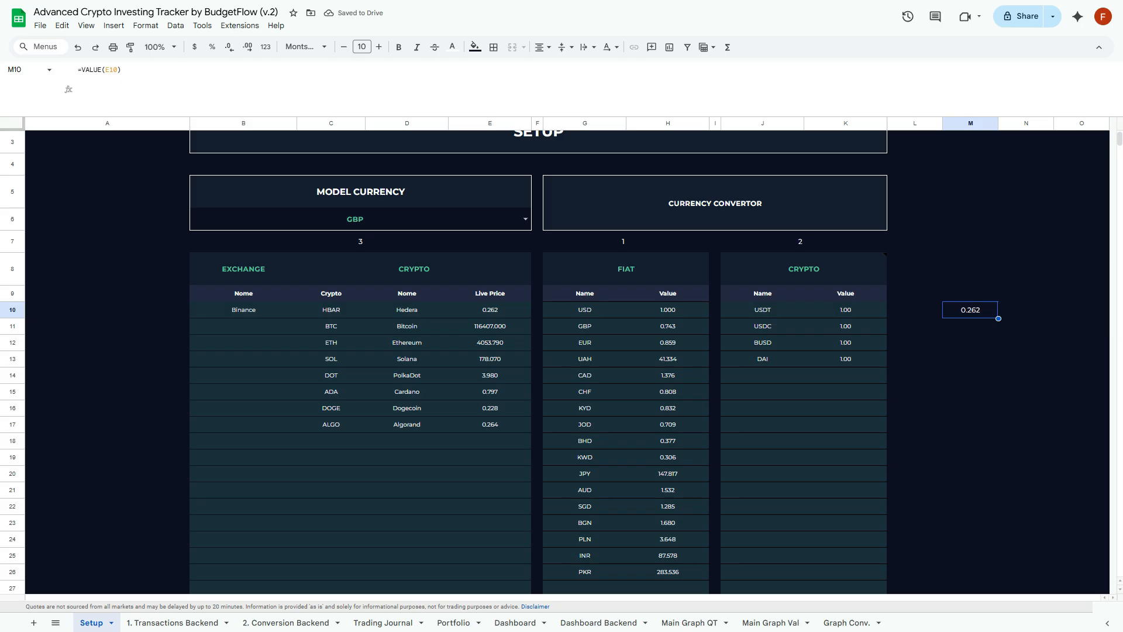
{"action": "key", "text": "Delete"}
Wrap the IMPORTDATA formula in E10 in a VALUE function
{"action": "left_click", "coordinate": [489, 310]}
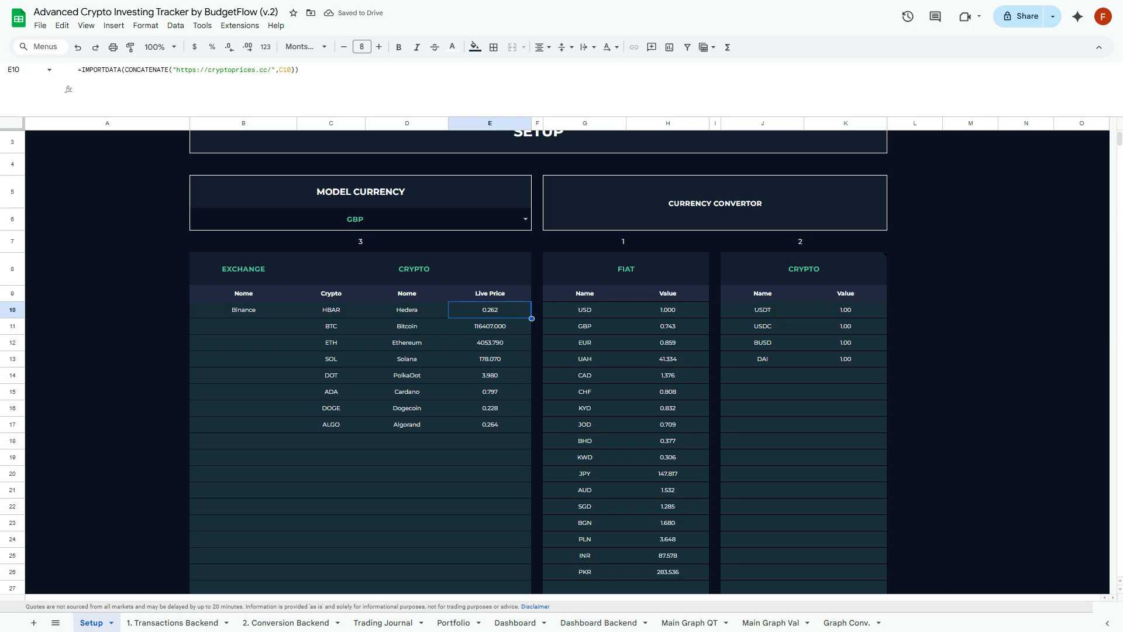
{"action": "left_click", "coordinate": [81, 69]}
{"action": "type", "text": "value"}
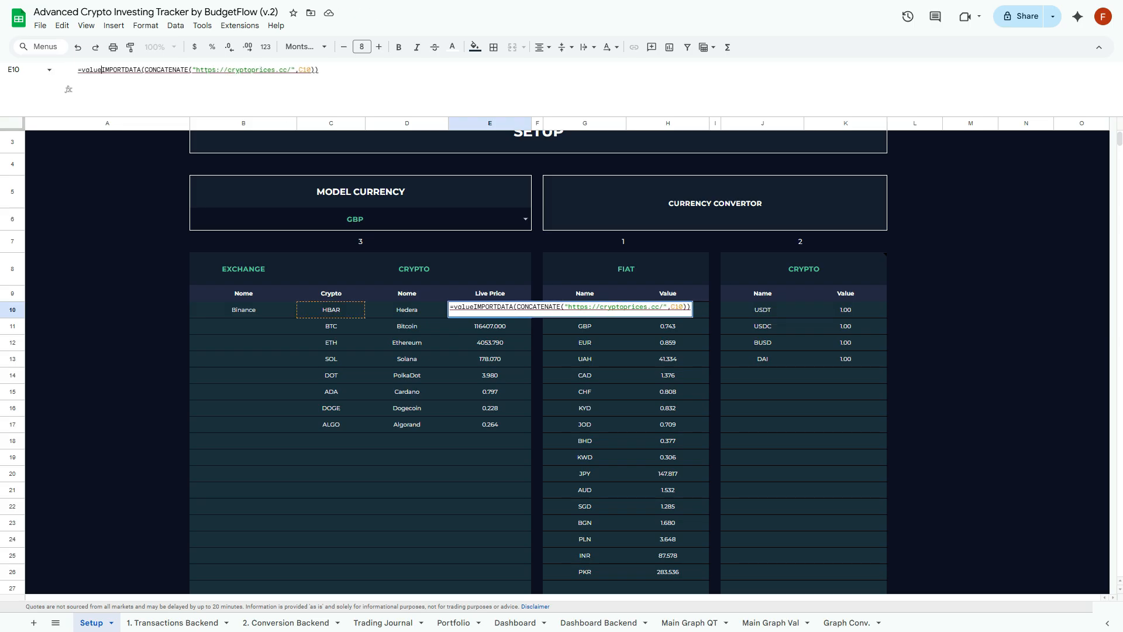
{"action": "type", "text": "("}
{"action": "left_click", "coordinate": [323, 69]}
{"action": "type", "text": ")"}
{"action": "key", "text": "BackSpace"}
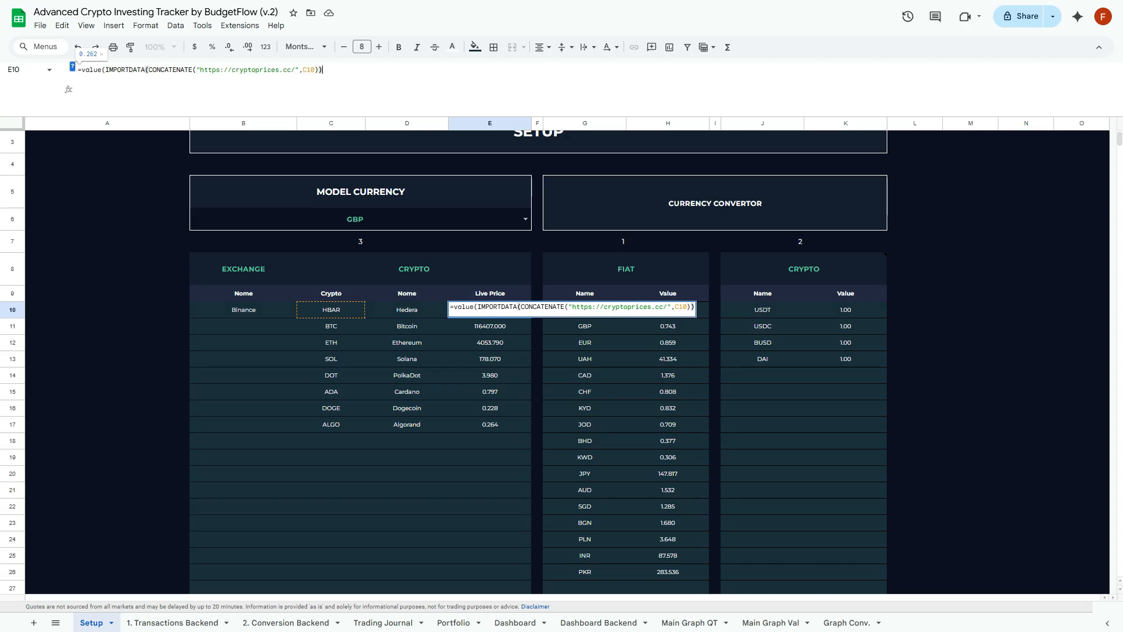
{"action": "key", "text": "Return"}
Copy the VALUE(IMPORTDATA) formula from E10 down the Live Price column through E17
{"action": "key", "text": "Up"}
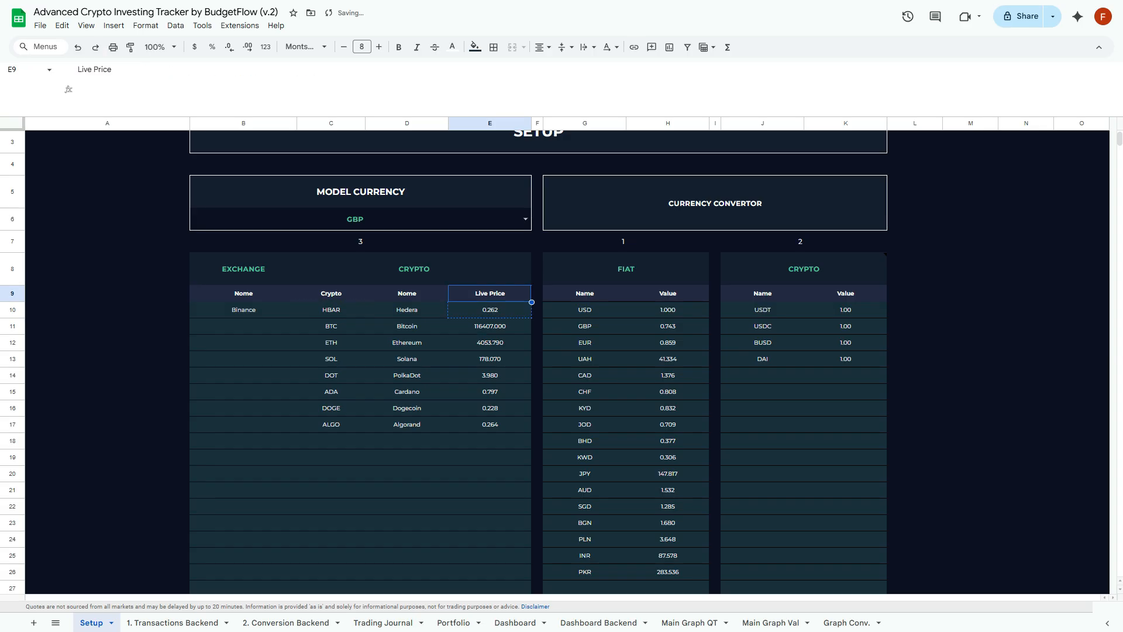
{"action": "key", "text": "shift+Down"}
{"action": "key", "text": "shift+Down"}
{"action": "key", "text": "shift+Down"}
{"action": "key", "text": "shift+Down"}
{"action": "key", "text": "shift+Down"}
{"action": "key", "text": "shift+Down"}
{"action": "key", "text": "shift+Down"}
{"action": "key", "text": "Down"}
{"action": "key", "text": "Up"}
{"action": "key", "text": "Down"}
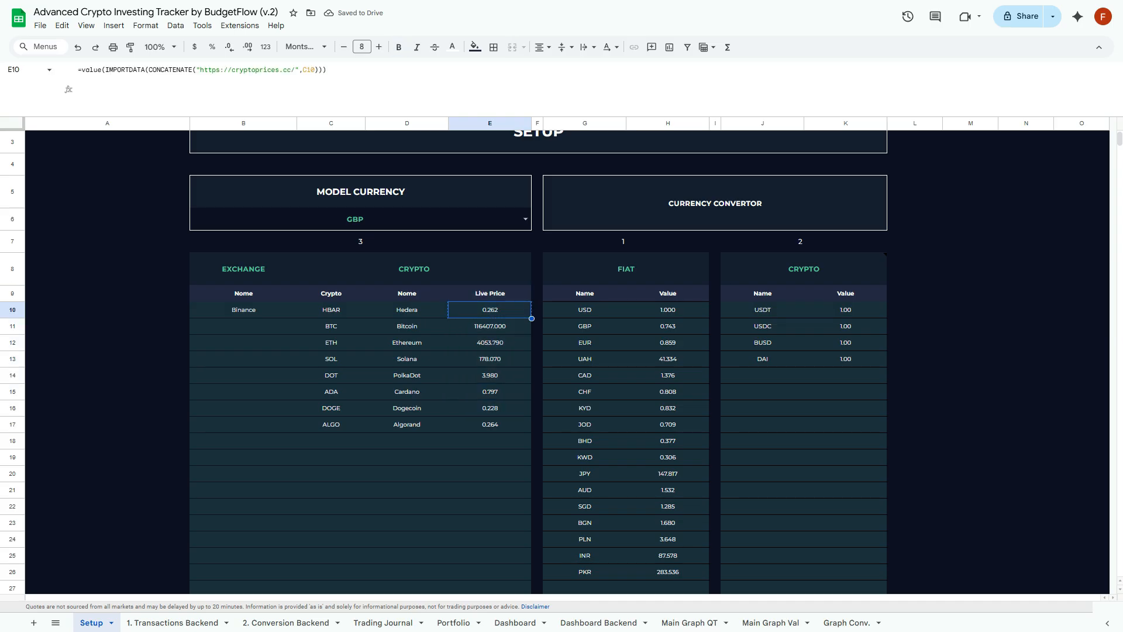
{"action": "key", "text": "shift+Down"}
{"action": "key", "text": "shift+Down"}
{"action": "key", "text": "shift+Down"}
{"action": "key", "text": "shift+Down"}
{"action": "key", "text": "shift+Down"}
{"action": "key", "text": "shift+Down"}
{"action": "key", "text": "shift+Down"}
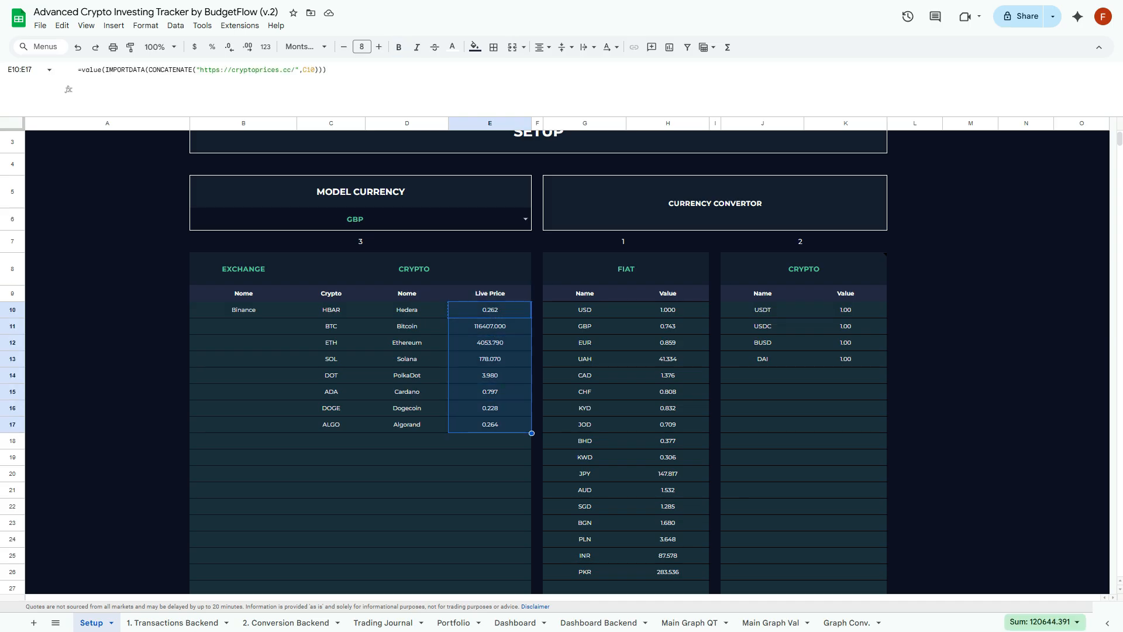
{"action": "key", "text": "ctrl+v"}
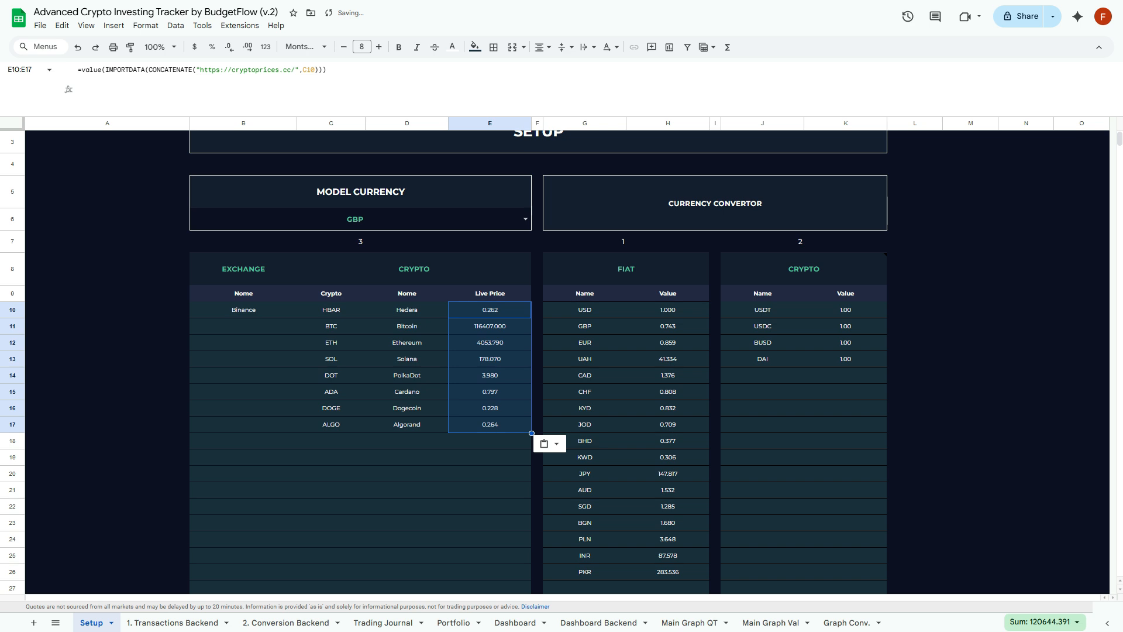
{"action": "key", "text": "Right"}
{"action": "key", "text": "Left"}
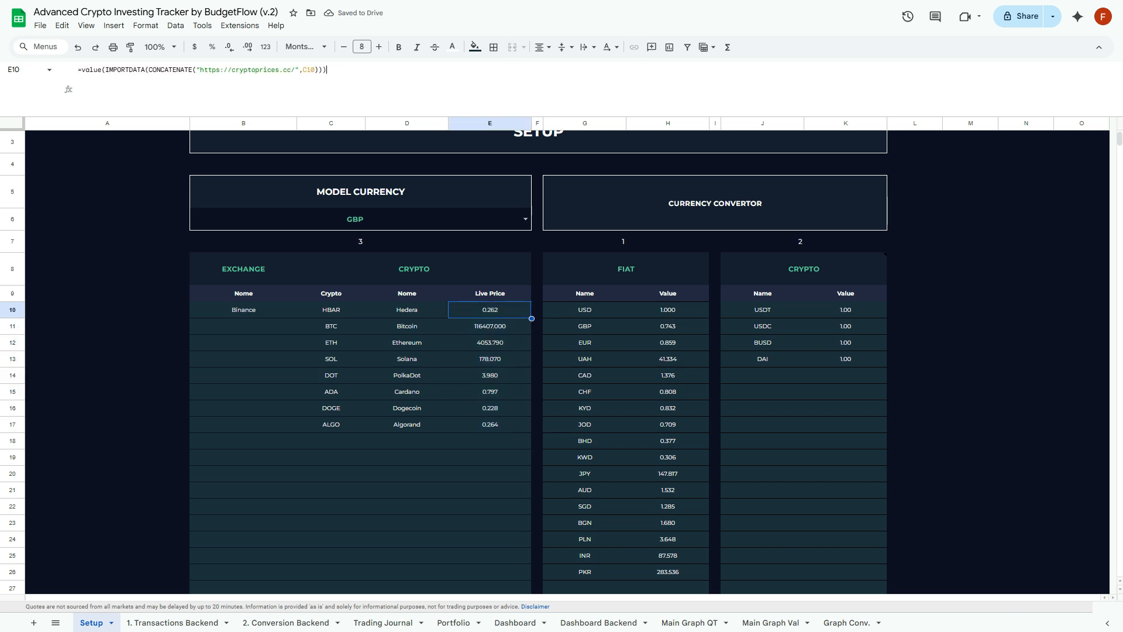
Multiply the IMPORTDATA part of E10, inside the VALUE brackets, by an INDEX over the fiat table $G$10:$H$26
{"action": "key", "text": "F2"}
{"action": "key", "text": "BackSpace"}
{"action": "type", "text": "*0.262"}
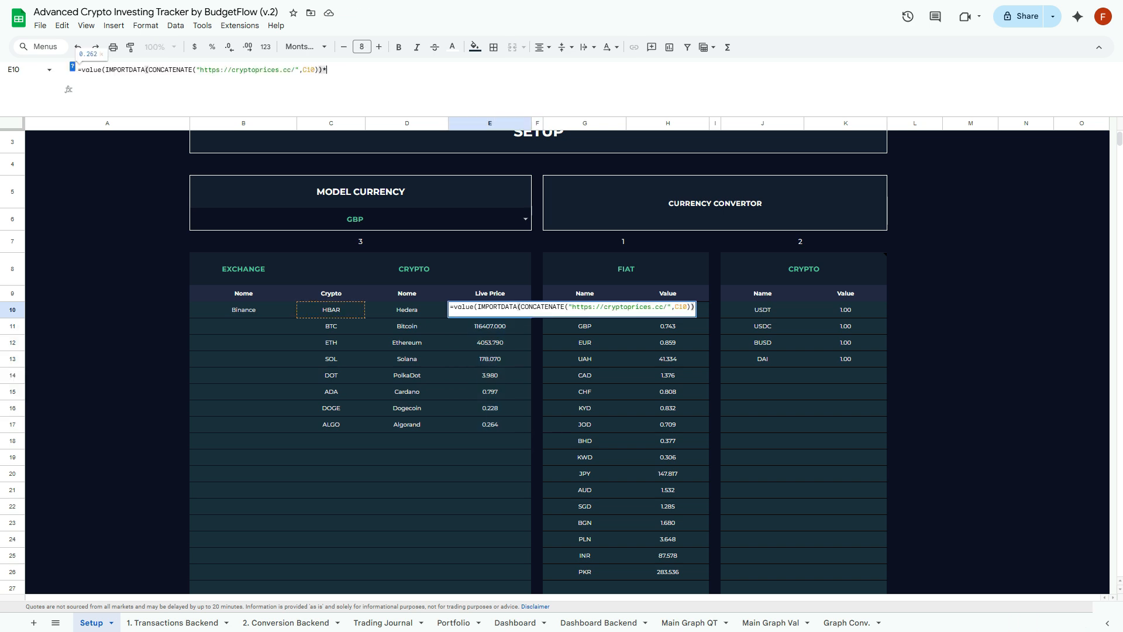
{"action": "key", "text": "BackSpace"}
{"action": "key", "text": "BackSpace"}
{"action": "key", "text": "BackSpace"}
{"action": "key", "text": "BackSpace"}
{"action": "key", "text": "BackSpace"}
{"action": "type", "text": "INDEX("}
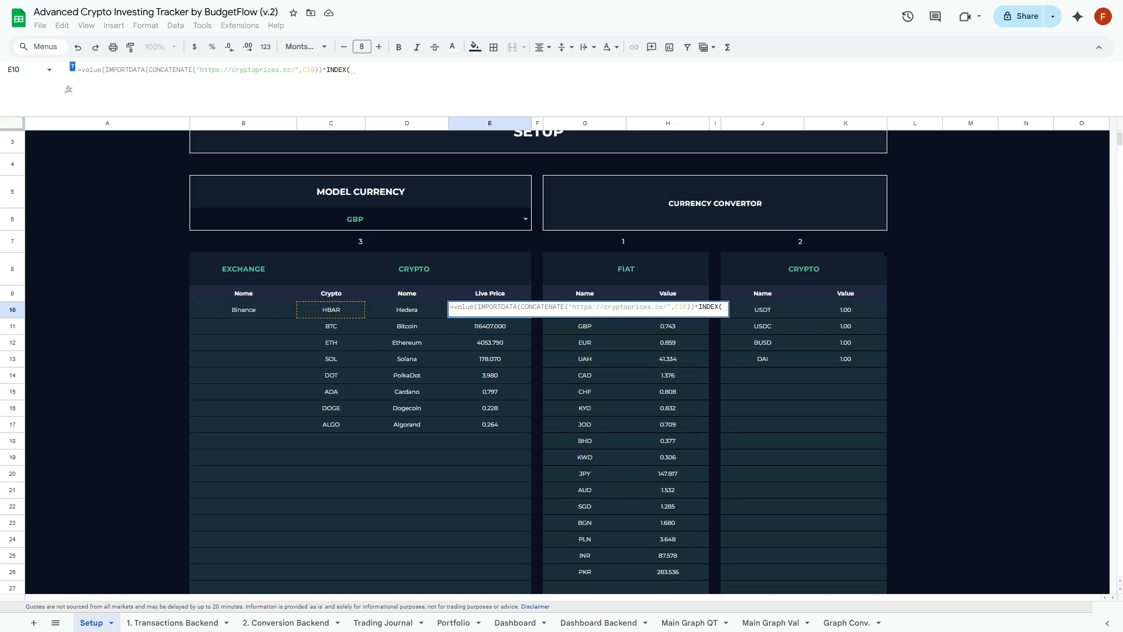
{"action": "scroll", "coordinate": [562, 351], "scroll_direction": "down", "scroll_amount": 2}
{"action": "left_click_drag", "start_coordinate": [585, 205], "coordinate": [667, 467]}
{"action": "key", "text": "F4"}
Add a MATCH as the row argument of the INDEX in E10, looking up the model currency in $B$6
{"action": "type", "text": ",MATCH("}
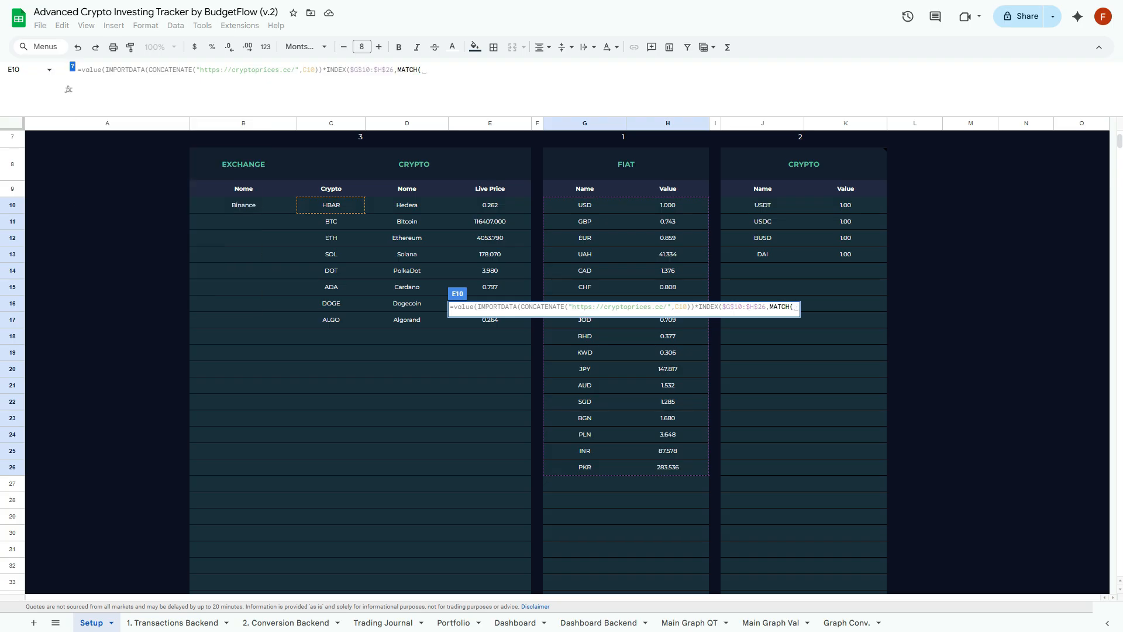
{"action": "scroll", "coordinate": [562, 351], "scroll_direction": "up", "scroll_amount": 1}
{"action": "left_click", "coordinate": [242, 173]}
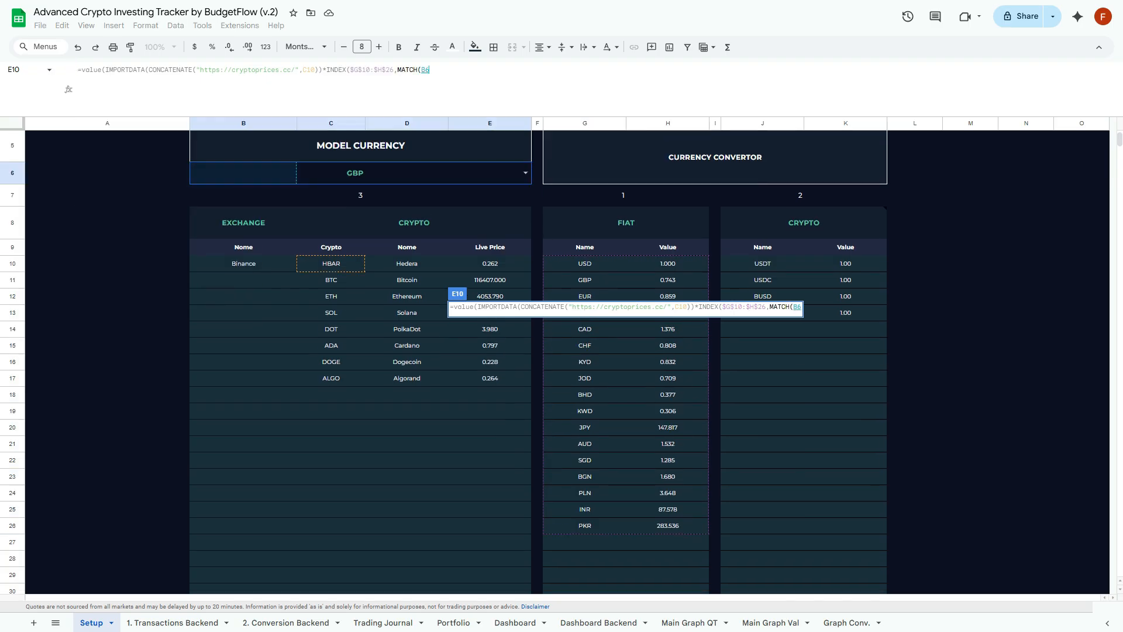
{"action": "key", "text": "F4"}
{"action": "type", "text": ","}
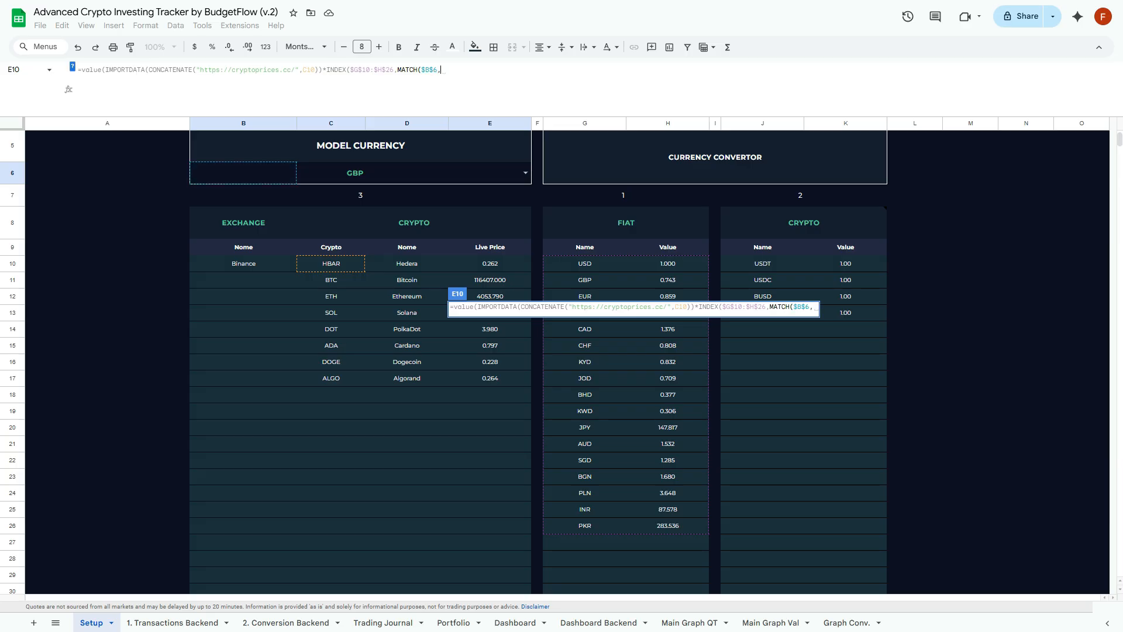
Complete the E10 formula with lookup range $G$10:$G$26, exact match 0 and return column 2
{"action": "left_click_drag", "start_coordinate": [585, 263], "coordinate": [585, 525]}
{"action": "key", "text": "F4"}
{"action": "type", "text": ",0"}
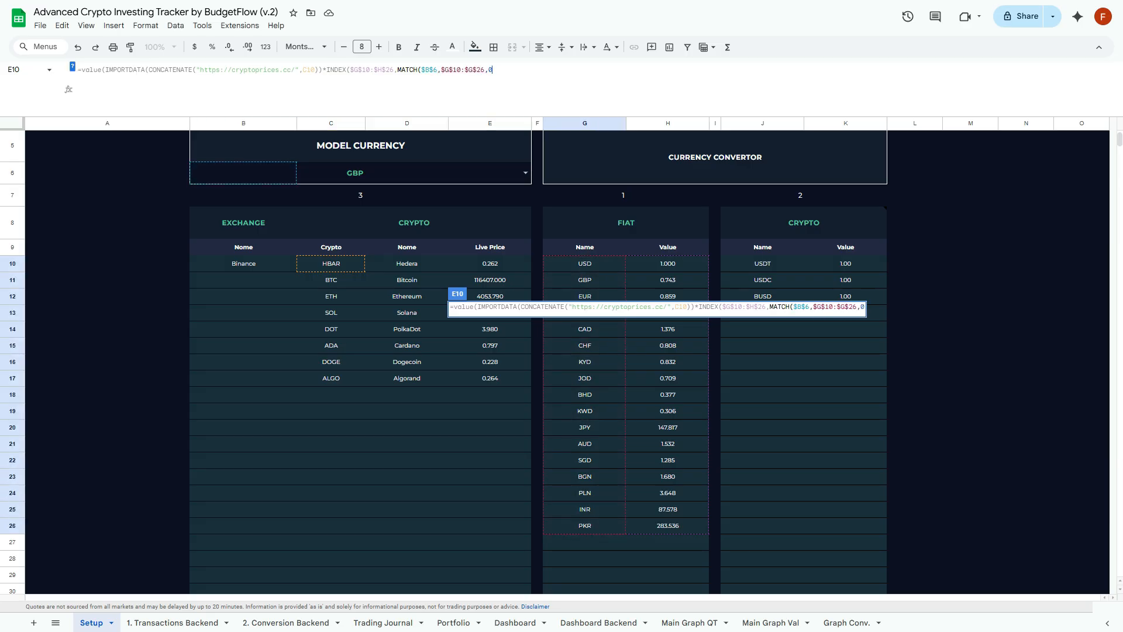
{"action": "type", "text": "),2)"}
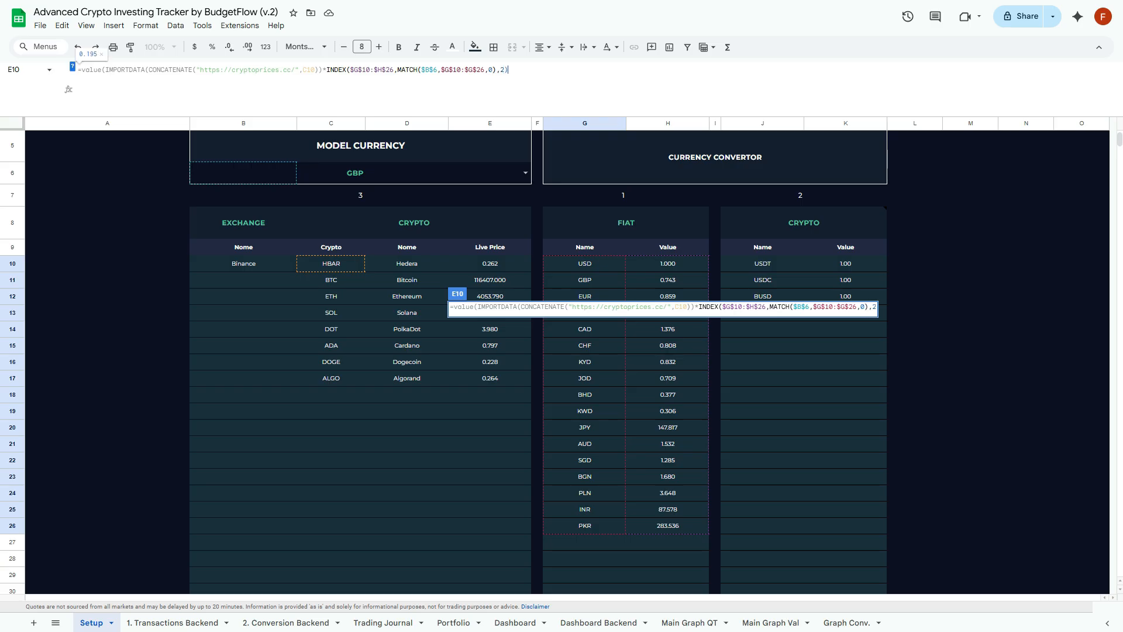
{"action": "key", "text": "Return"}
{"action": "scroll", "coordinate": [561, 363], "scroll_direction": "up", "scroll_amount": 3}
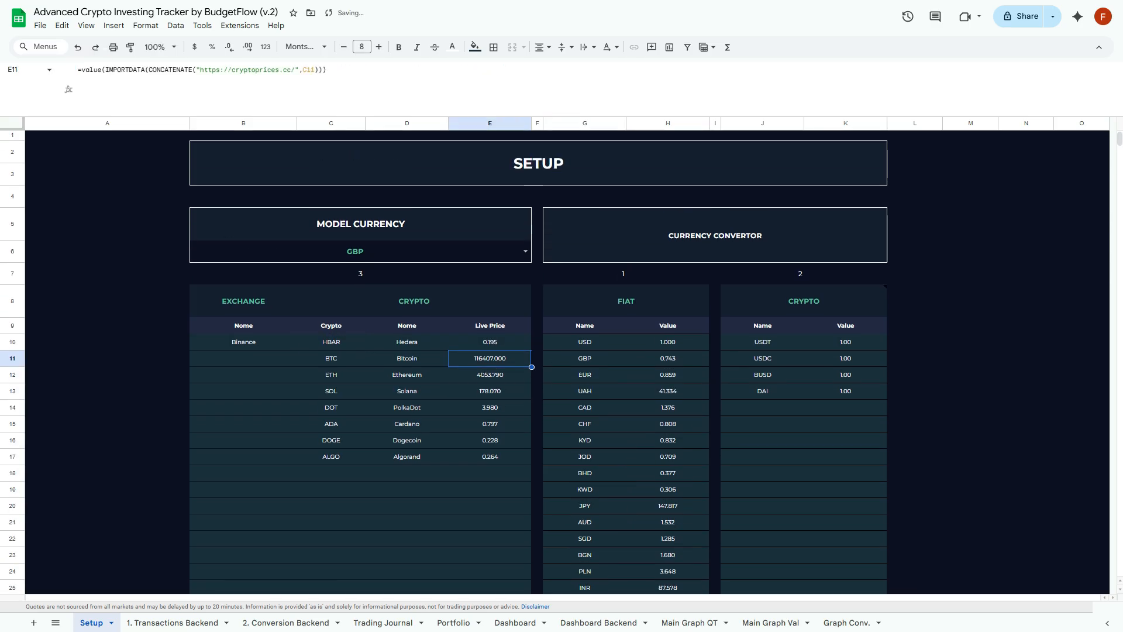
Copy the currency-converting price formula from E10 down to E17 for all listed cryptocurrencies
{"action": "left_click", "coordinate": [489, 342]}
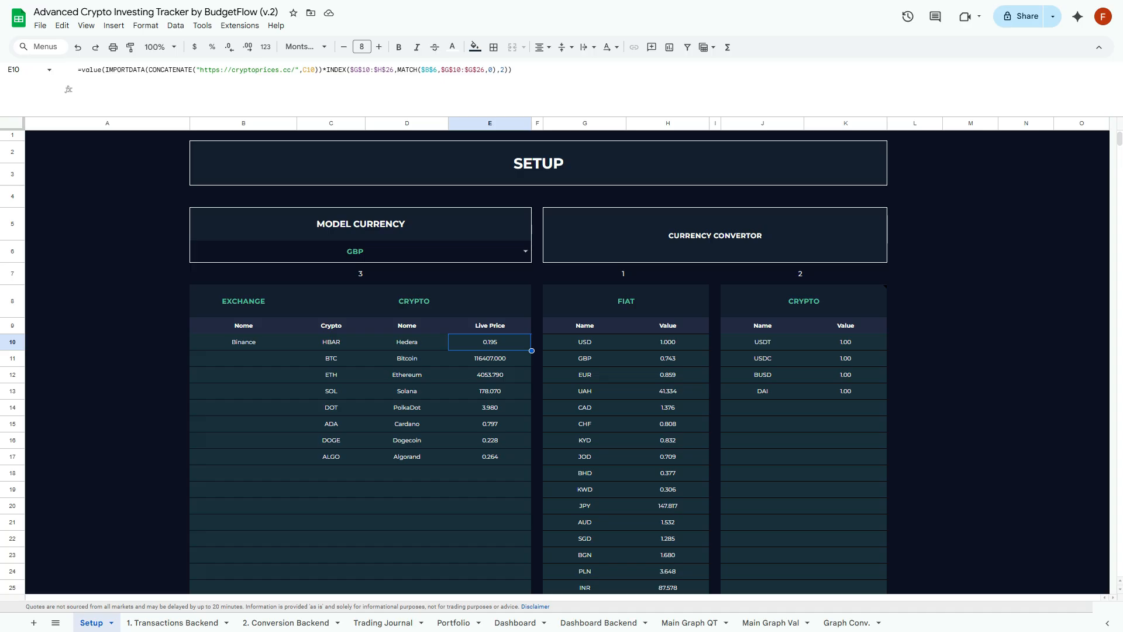
{"action": "key", "text": "shift+Down"}
{"action": "key", "text": "shift+Down"}
{"action": "key", "text": "shift+Down"}
{"action": "key", "text": "shift+Down"}
{"action": "key", "text": "shift+Down"}
{"action": "key", "text": "shift+Down"}
{"action": "key", "text": "shift+Down"}
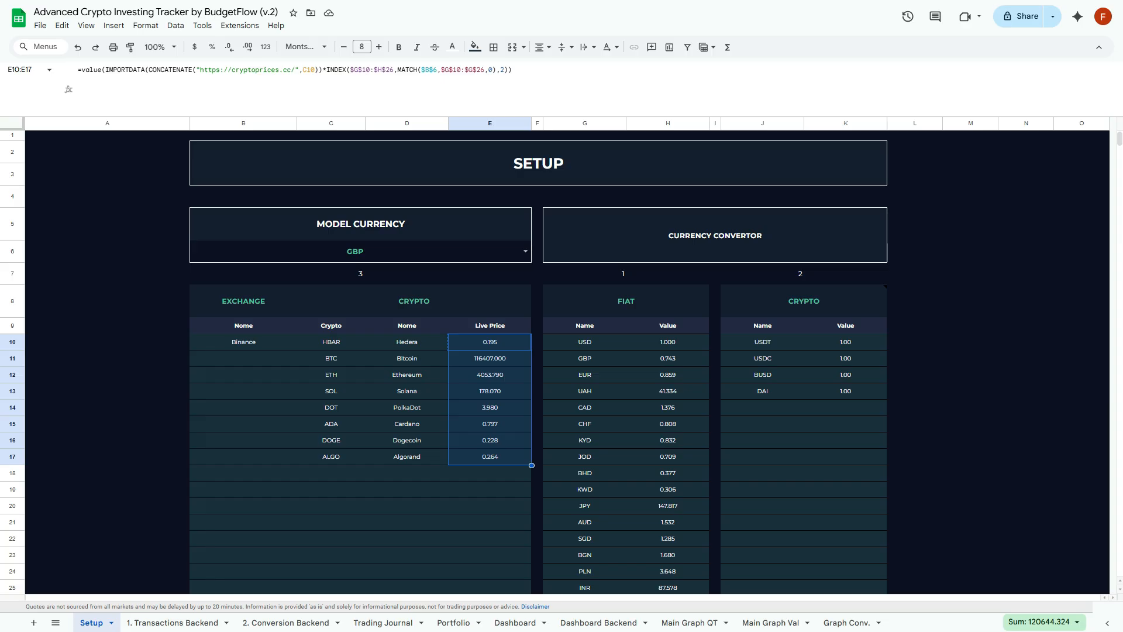
{"action": "key", "text": "ctrl+v"}
{"action": "key", "text": "Down"}
{"action": "key", "text": "Down"}
{"action": "key", "text": "Up"}
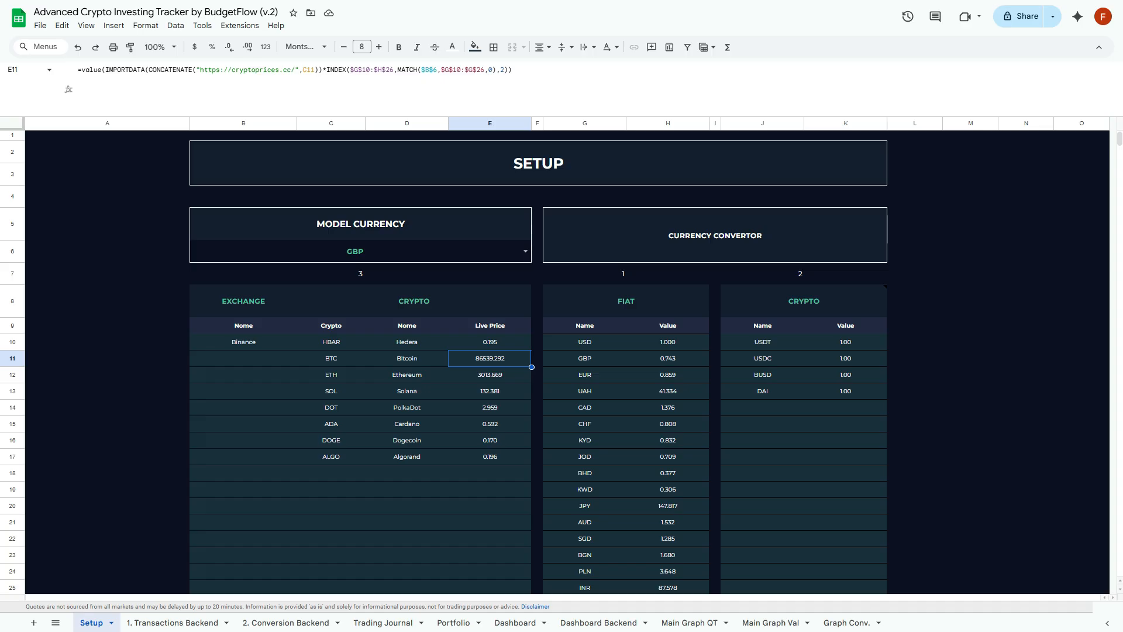
Test the live price conversion by switching the model currency to EUR and finally to USD
{"action": "left_click", "coordinate": [525, 251]}
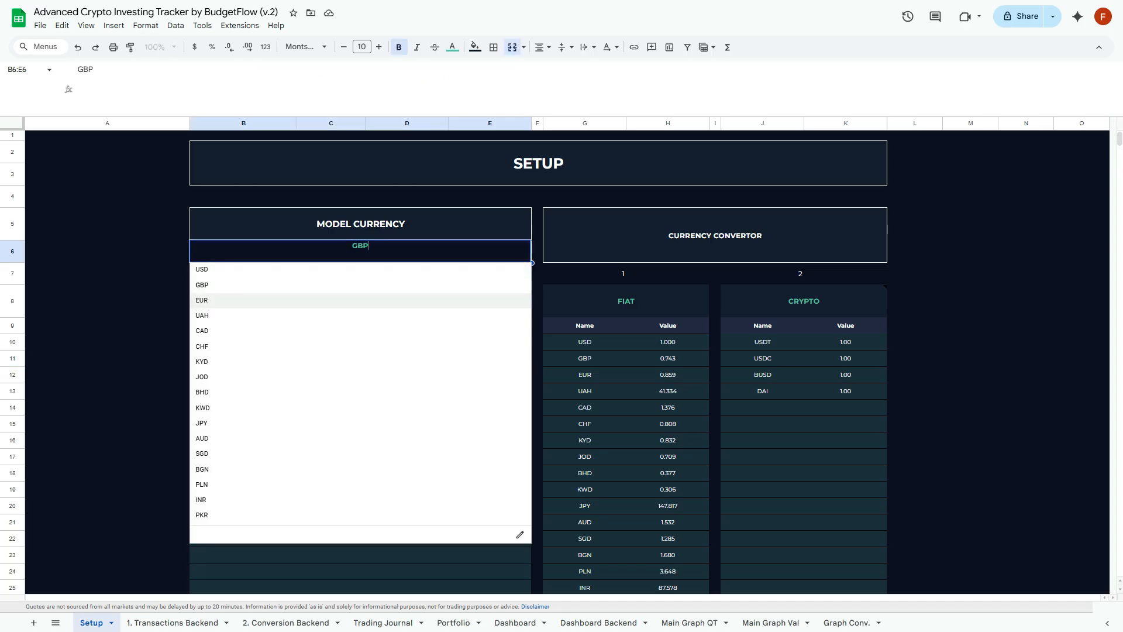
{"action": "left_click", "coordinate": [234, 300]}
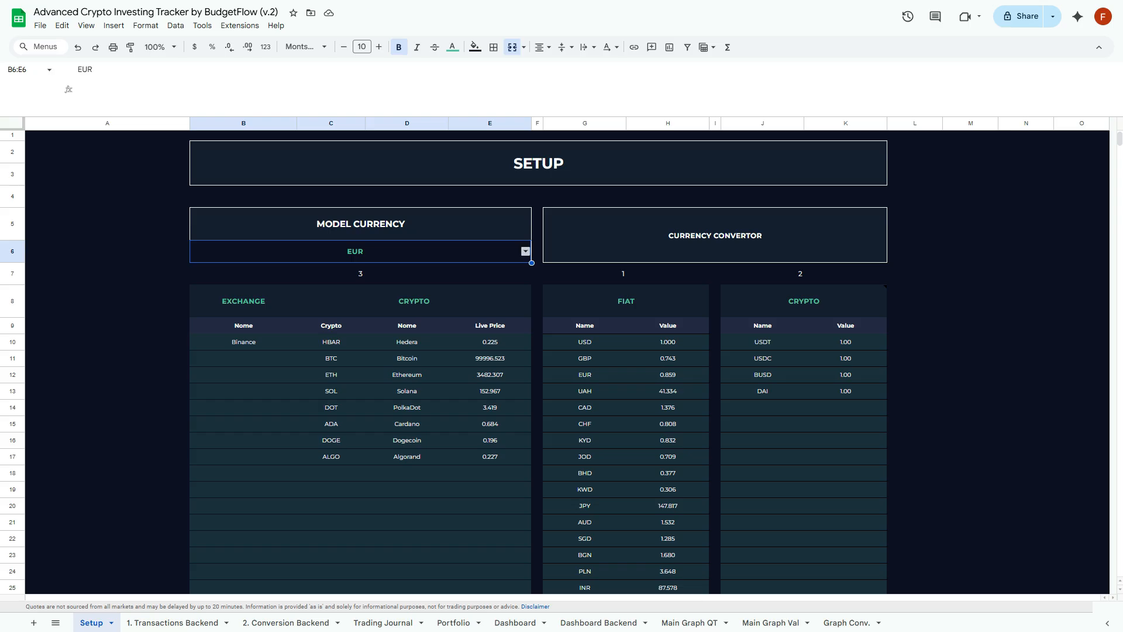
{"action": "left_click", "coordinate": [525, 251]}
{"action": "left_click", "coordinate": [202, 269]}
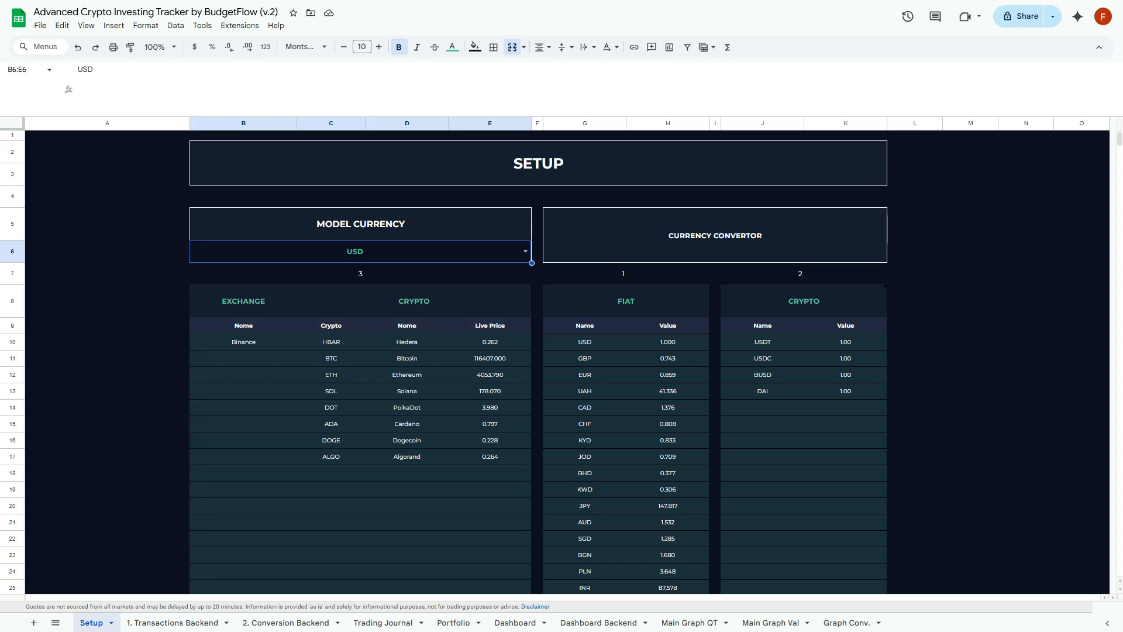
Test the live price conversion by switching the model currency to UAH, then CHF, and finally GBP
{"action": "left_click", "coordinate": [526, 251]}
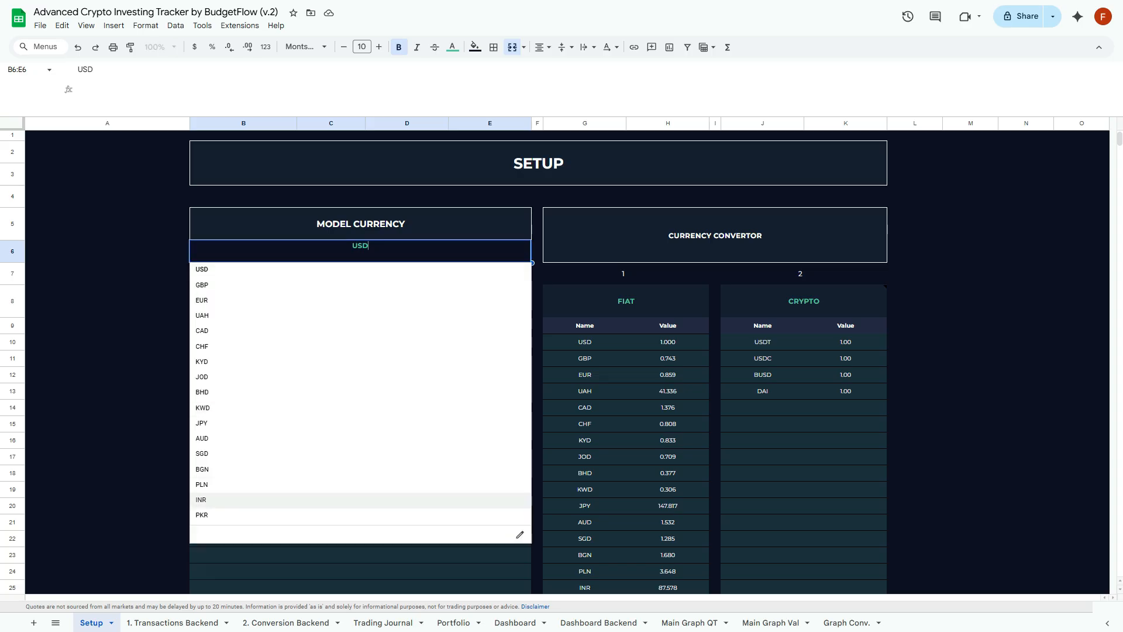
{"action": "left_click", "coordinate": [234, 315]}
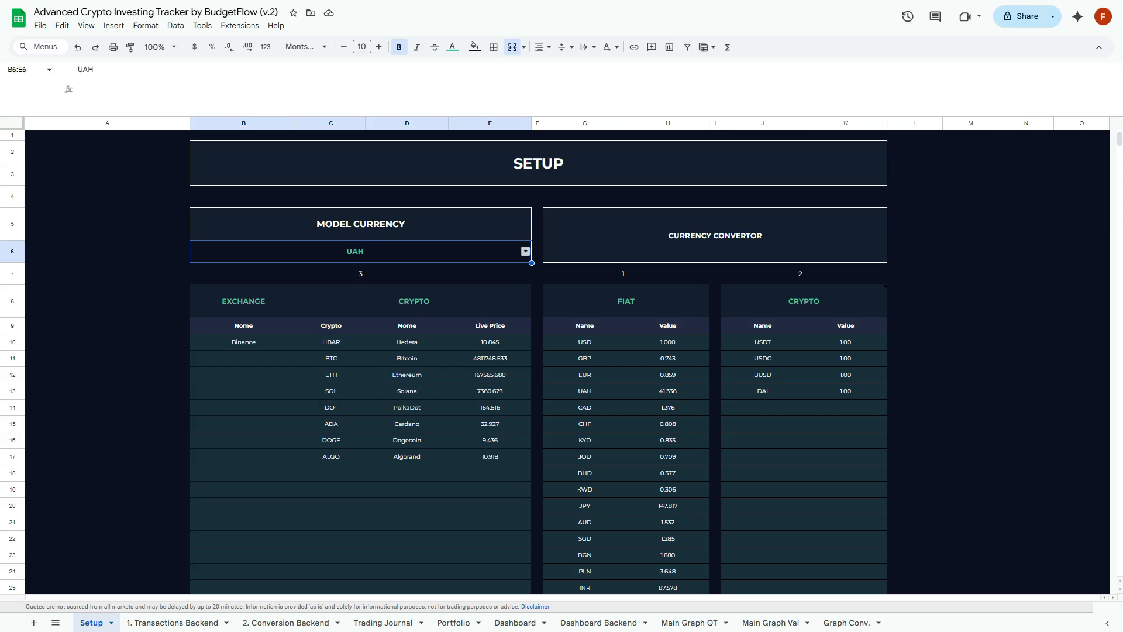
{"action": "left_click", "coordinate": [526, 251]}
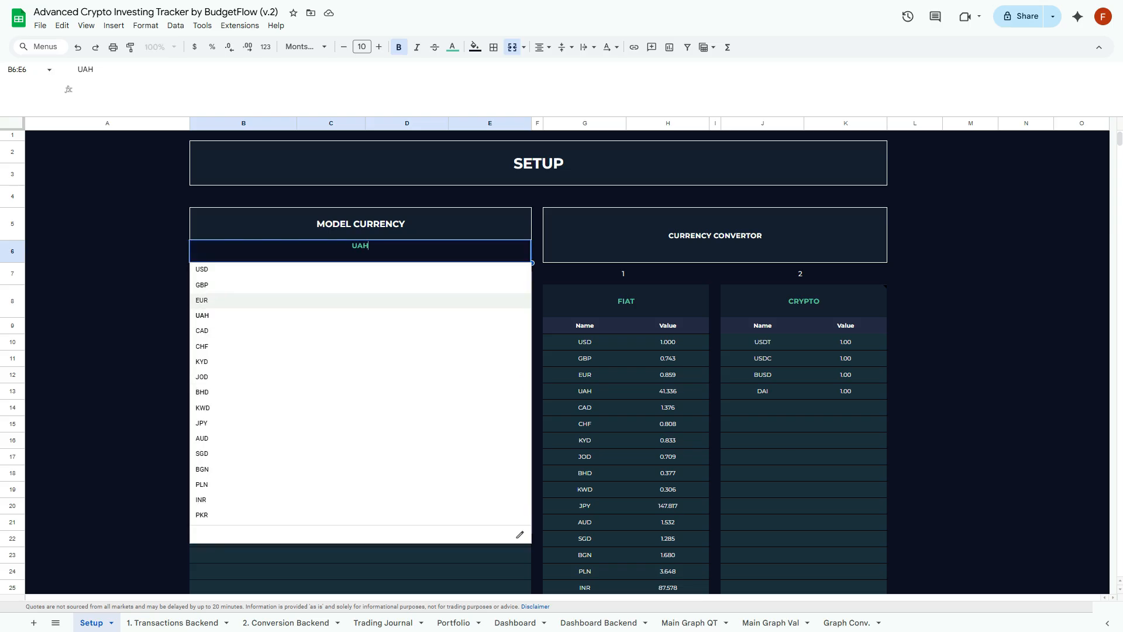
{"action": "left_click", "coordinate": [361, 346]}
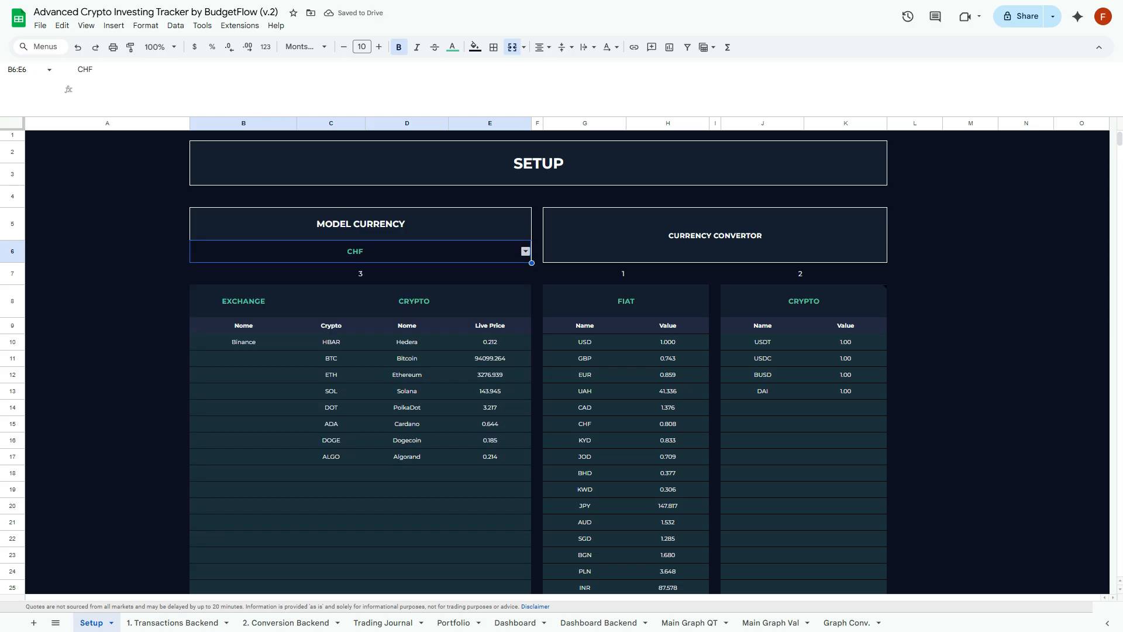
{"action": "left_click", "coordinate": [525, 251]}
{"action": "left_click", "coordinate": [360, 284]}
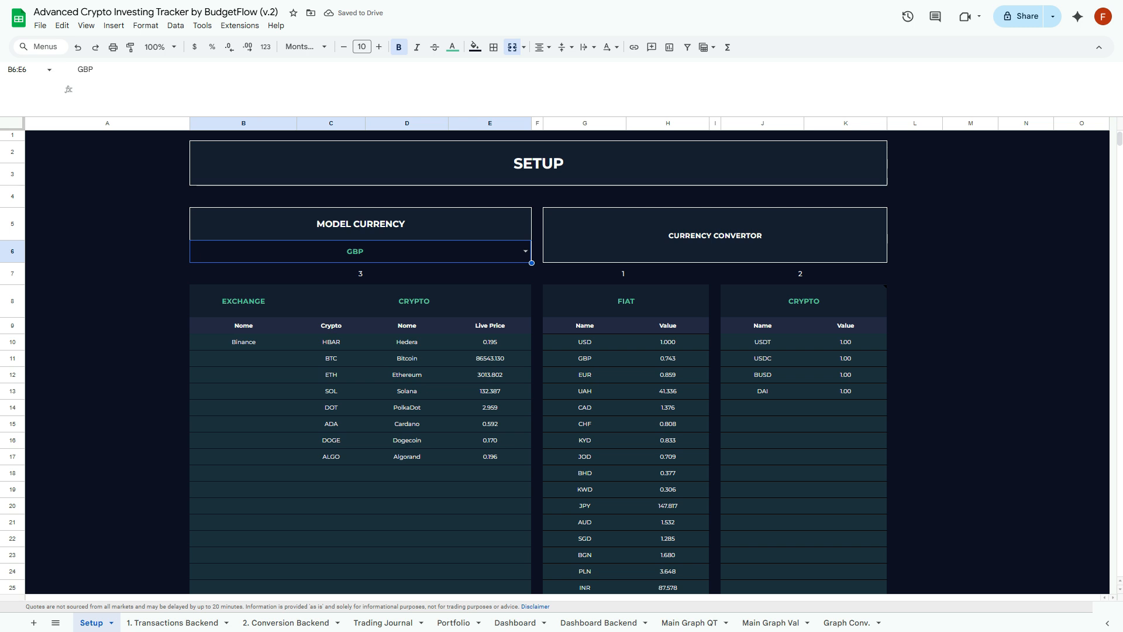
{"action": "left_click", "coordinate": [360, 224]}
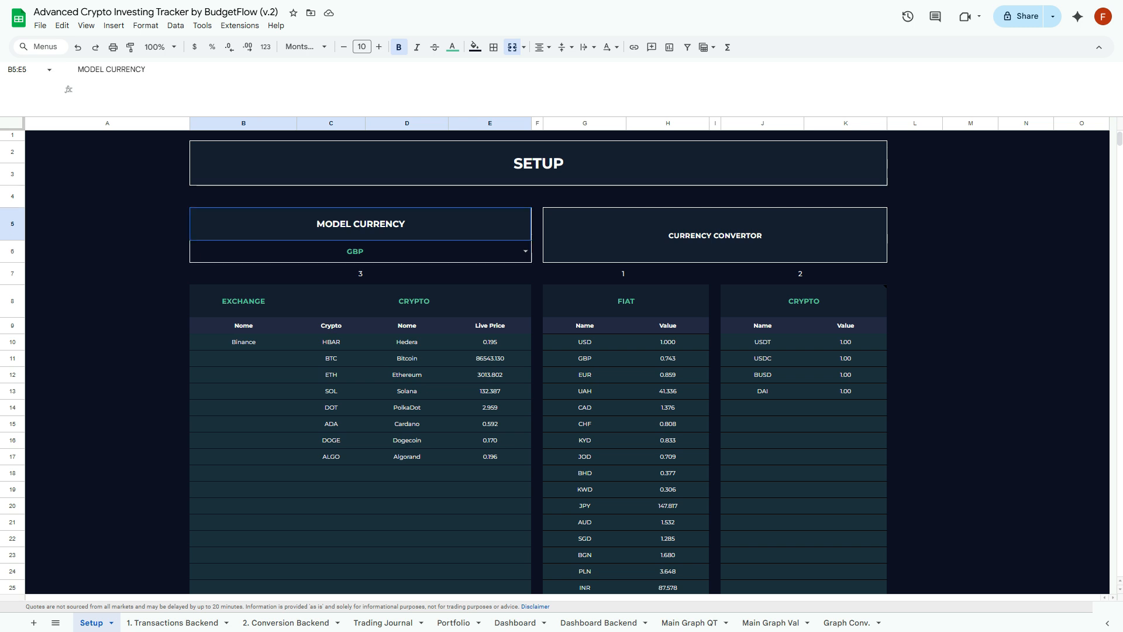
{"action": "scroll", "coordinate": [568, 362], "scroll_direction": "up", "scroll_amount": 1}
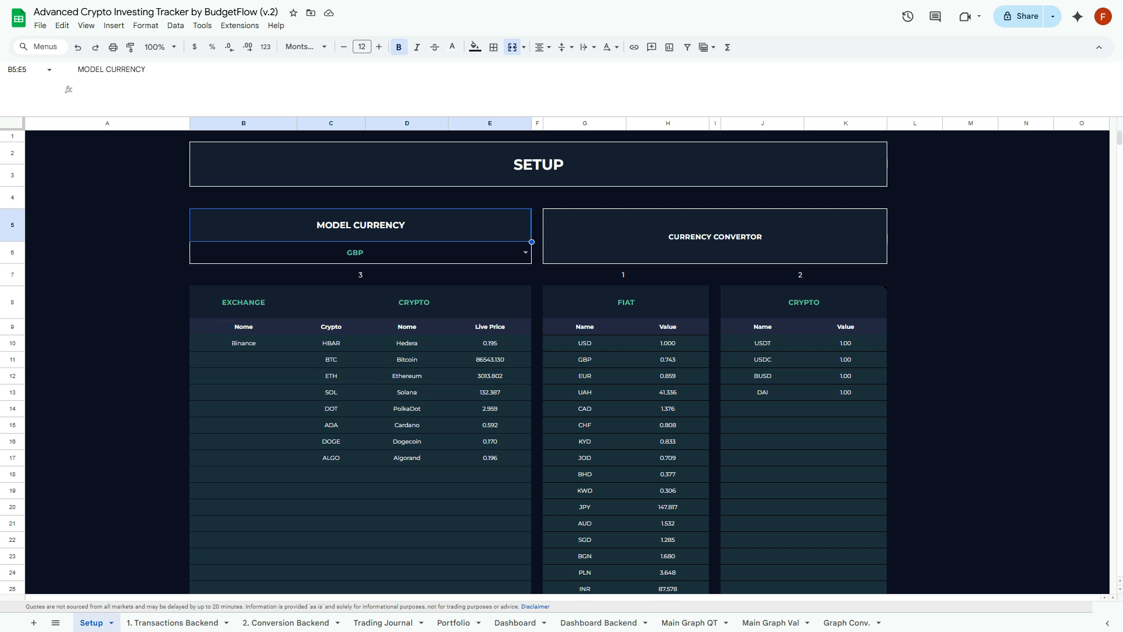
{"action": "left_click", "coordinate": [489, 327]}
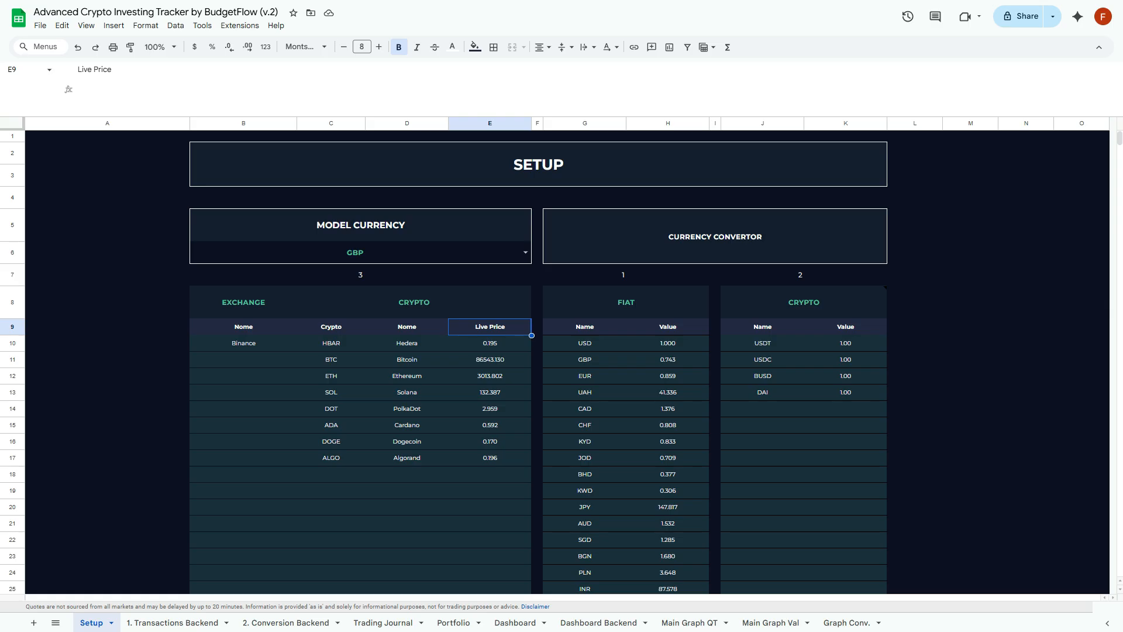
{"action": "key", "text": "ctrl+Page_Down"}
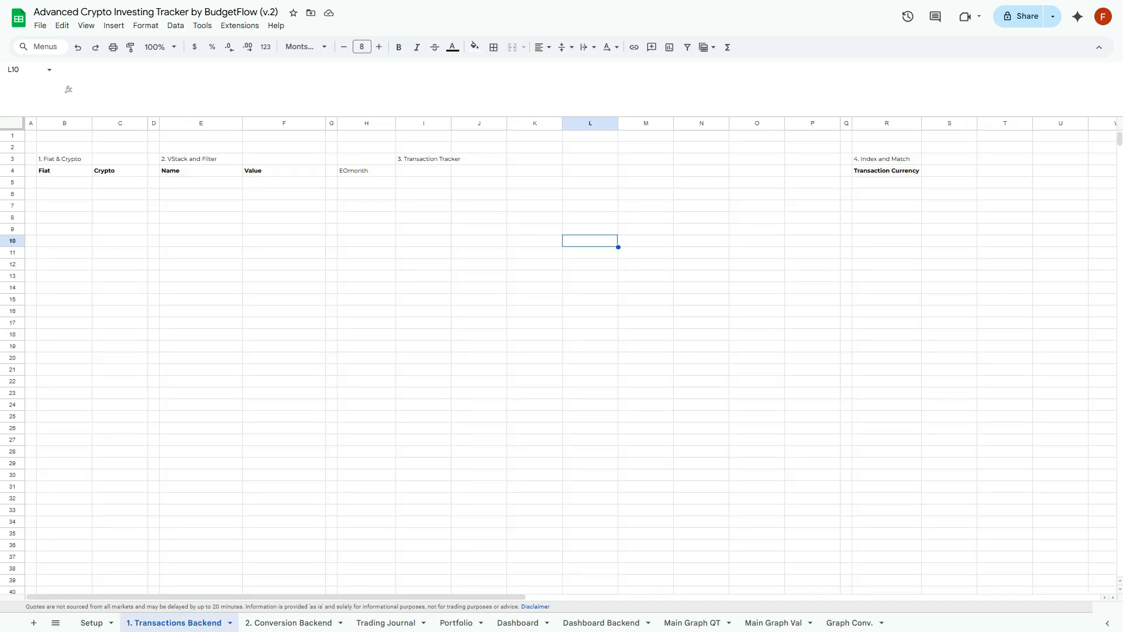
{"action": "left_click", "coordinate": [65, 182]}
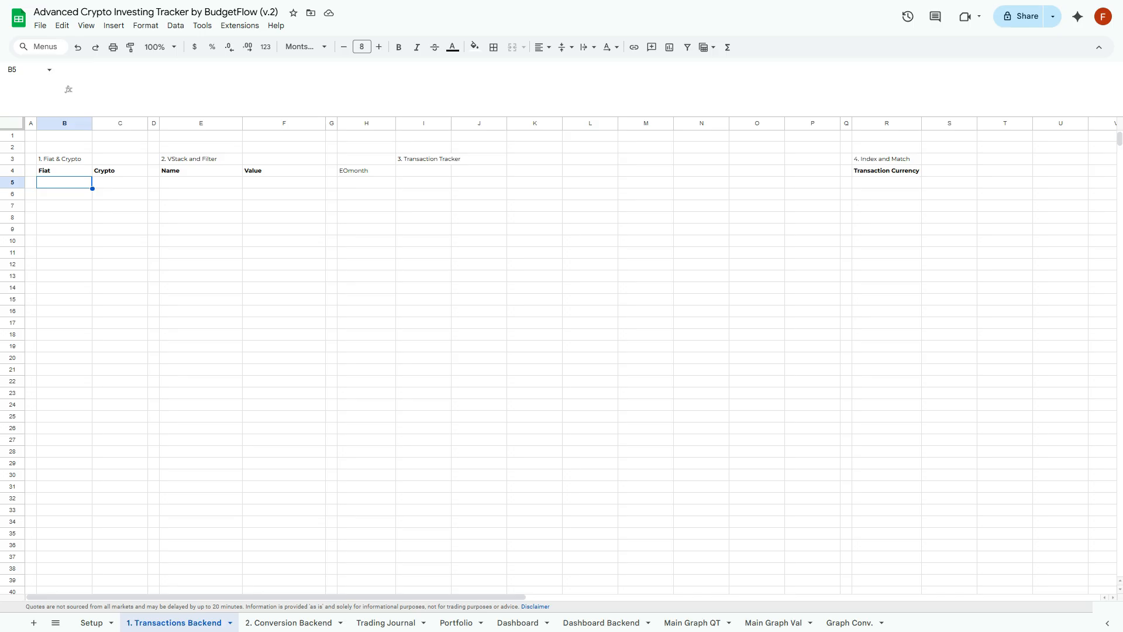
{"action": "type", "text": "="}
{"action": "key", "text": "Escape"}
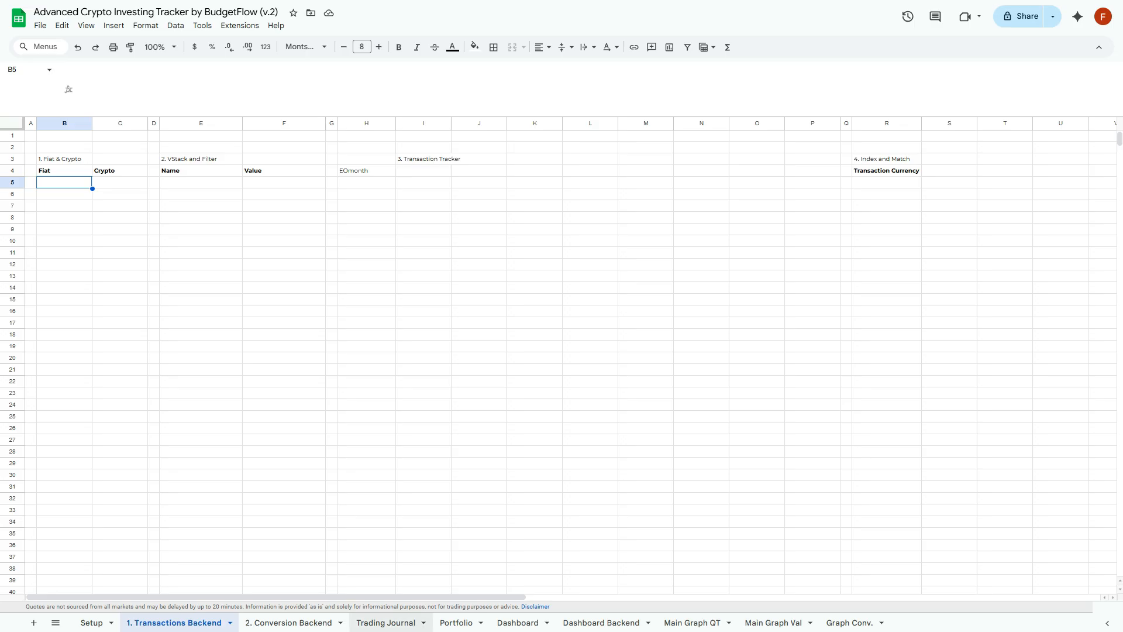
Examine the first transaction in the Trading Journal ledger, including its coin, transaction type, Fiat/Crypto choices and currency
{"action": "left_click", "coordinate": [386, 622]}
{"action": "scroll", "coordinate": [369, 351], "scroll_direction": "up", "scroll_amount": 1}
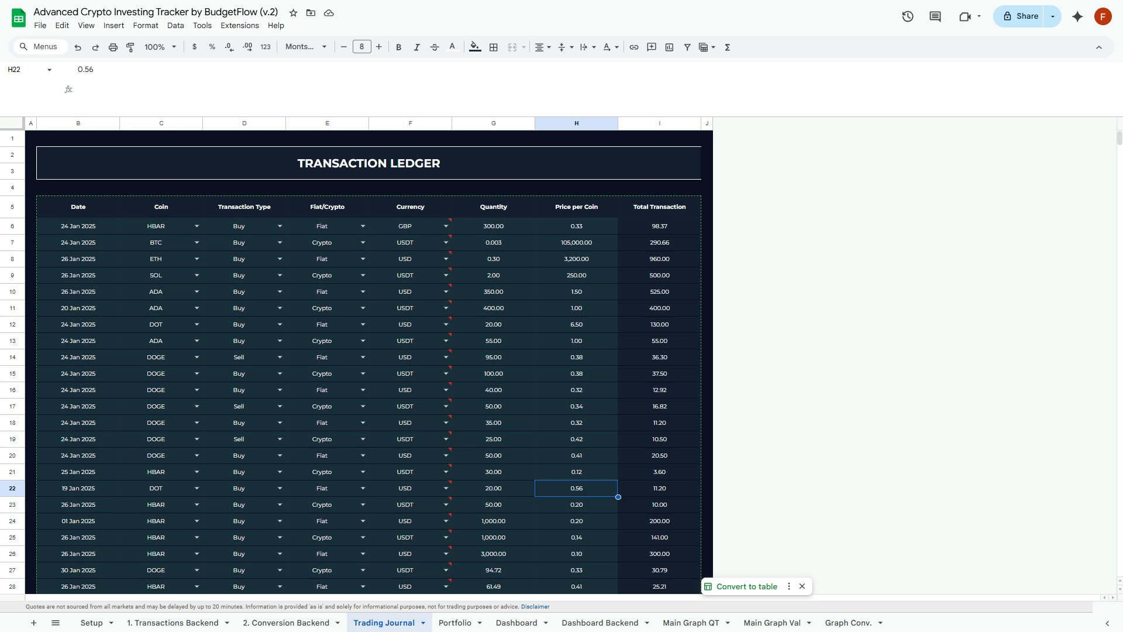
{"action": "left_click", "coordinate": [79, 226]}
{"action": "left_click", "coordinate": [156, 226]}
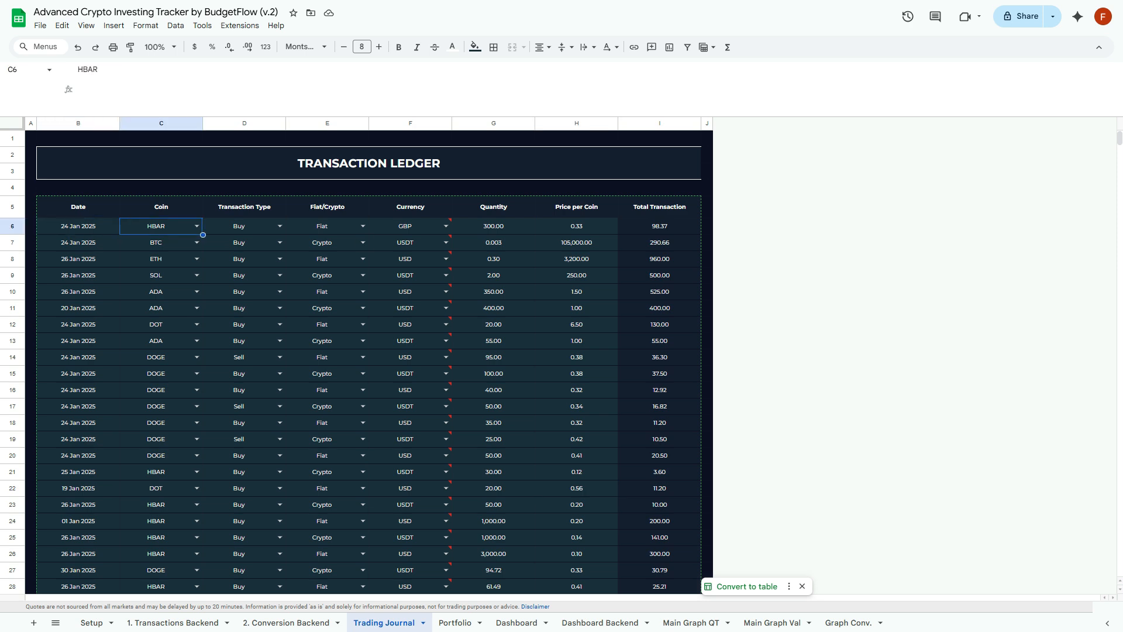
{"action": "left_click", "coordinate": [244, 226]}
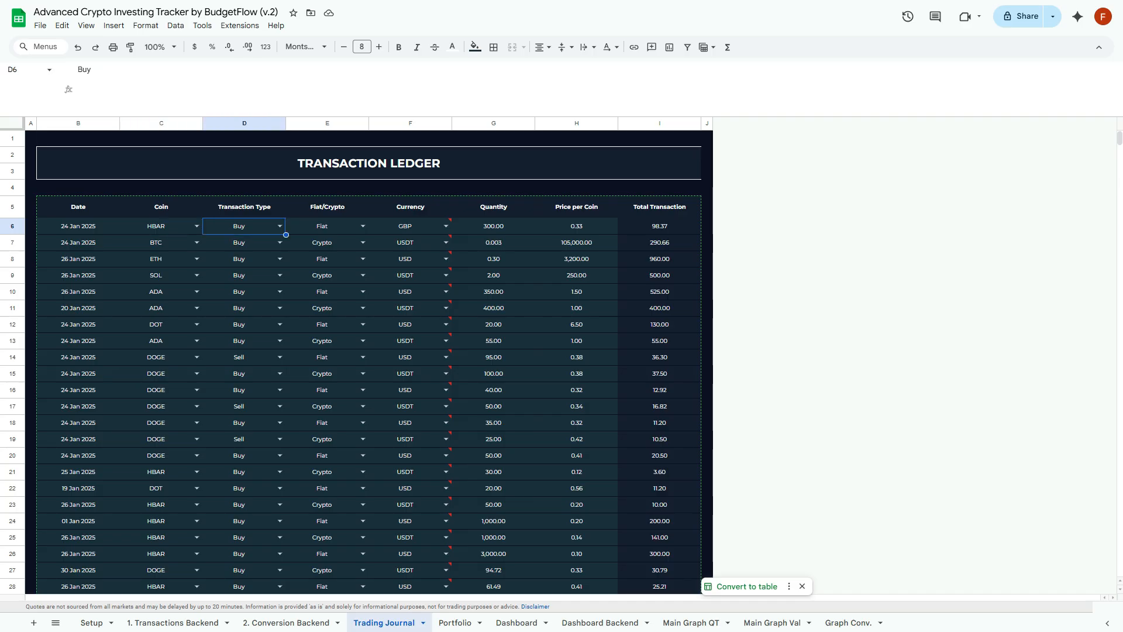
{"action": "left_click", "coordinate": [327, 226]}
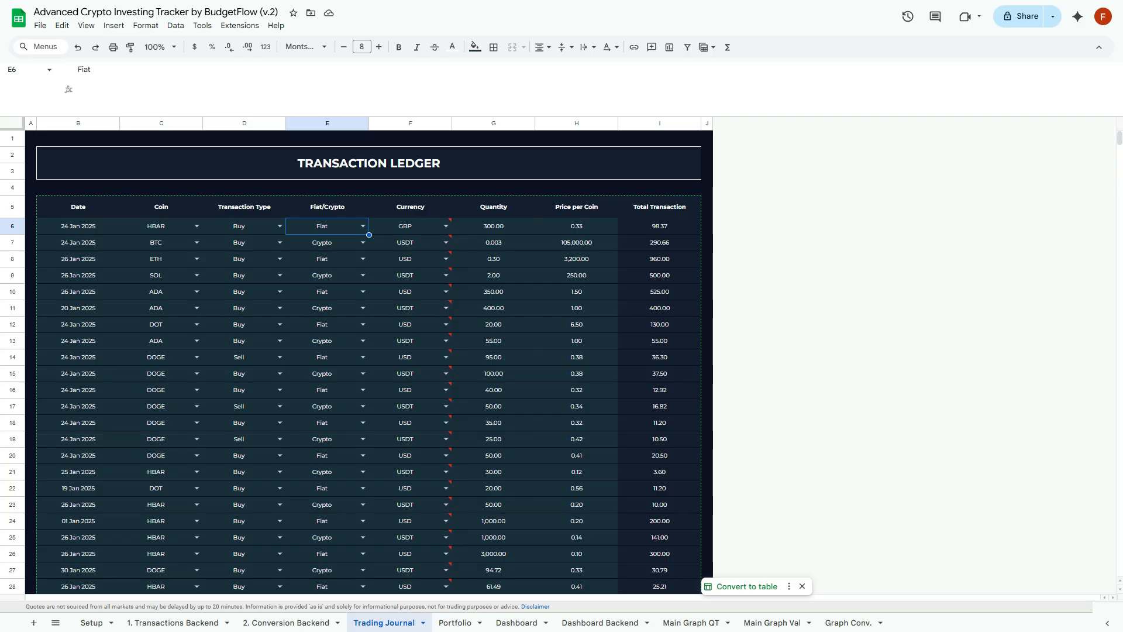
{"action": "key", "text": "Return"}
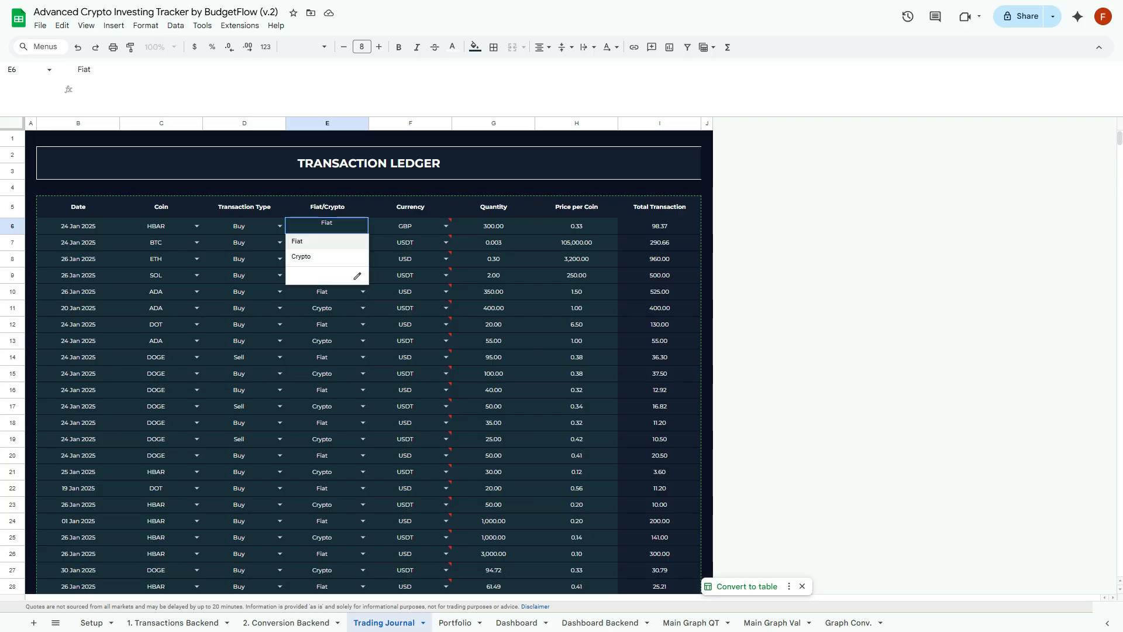
{"action": "key", "text": "Escape"}
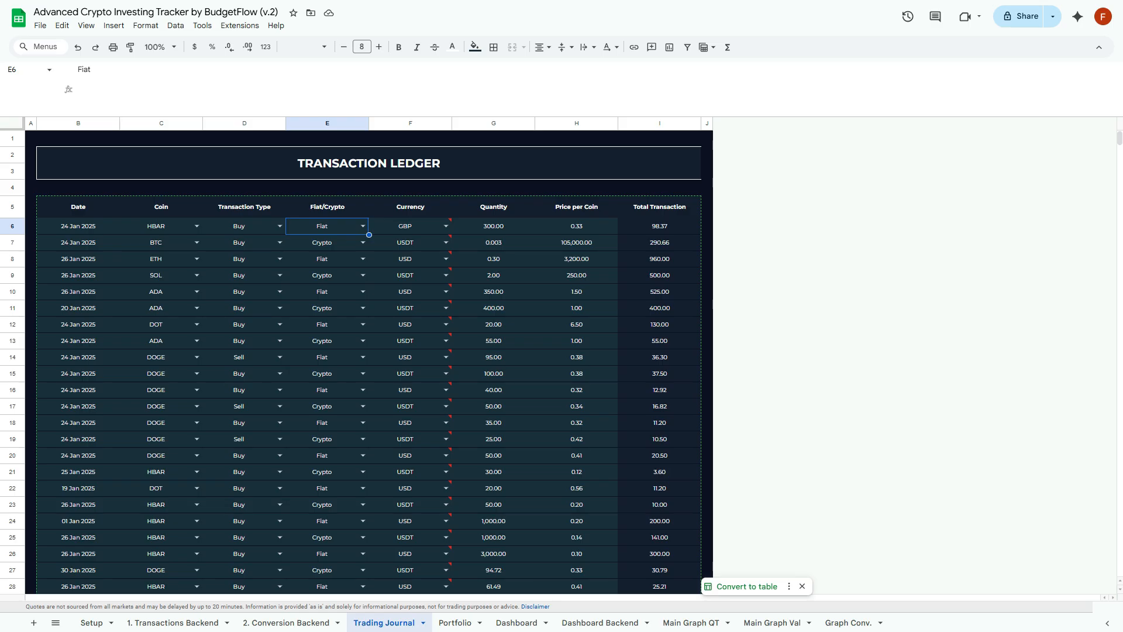
{"action": "key", "text": "Right"}
{"action": "key", "text": "Right"}
{"action": "key", "text": "Right"}
{"action": "key", "text": "Left"}
{"action": "key", "text": "Left"}
{"action": "key", "text": "Left"}
{"action": "key", "text": "Right"}
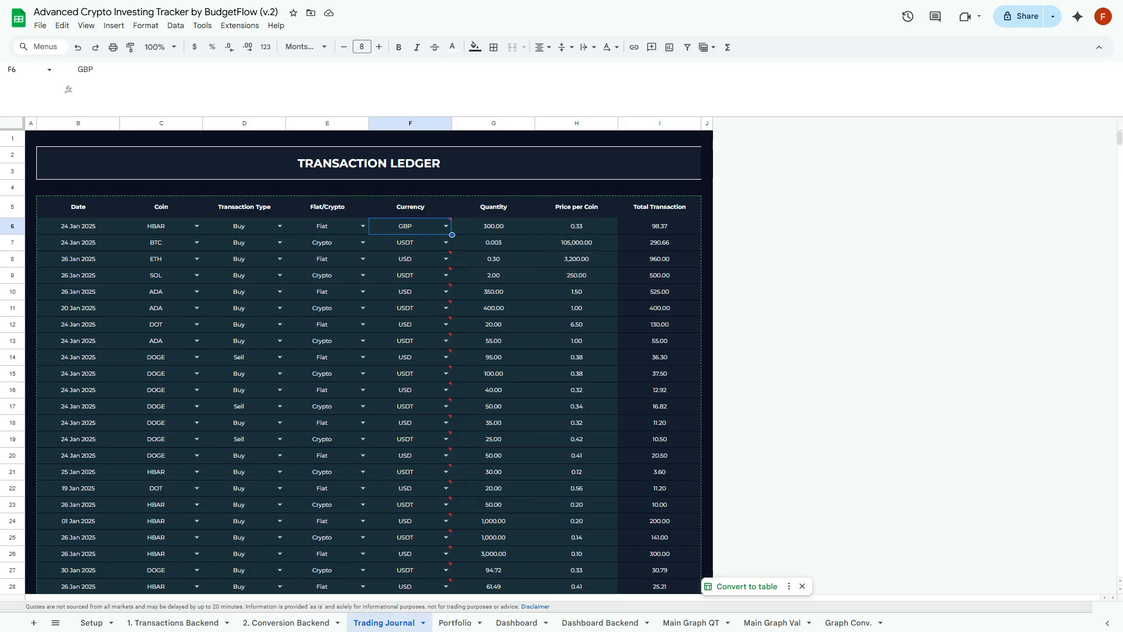
In B5 of the 1. Transactions Backend sheet, pull in the fiat names with the array formula ={Setup!G10:G}
{"action": "left_click", "coordinate": [286, 622]}
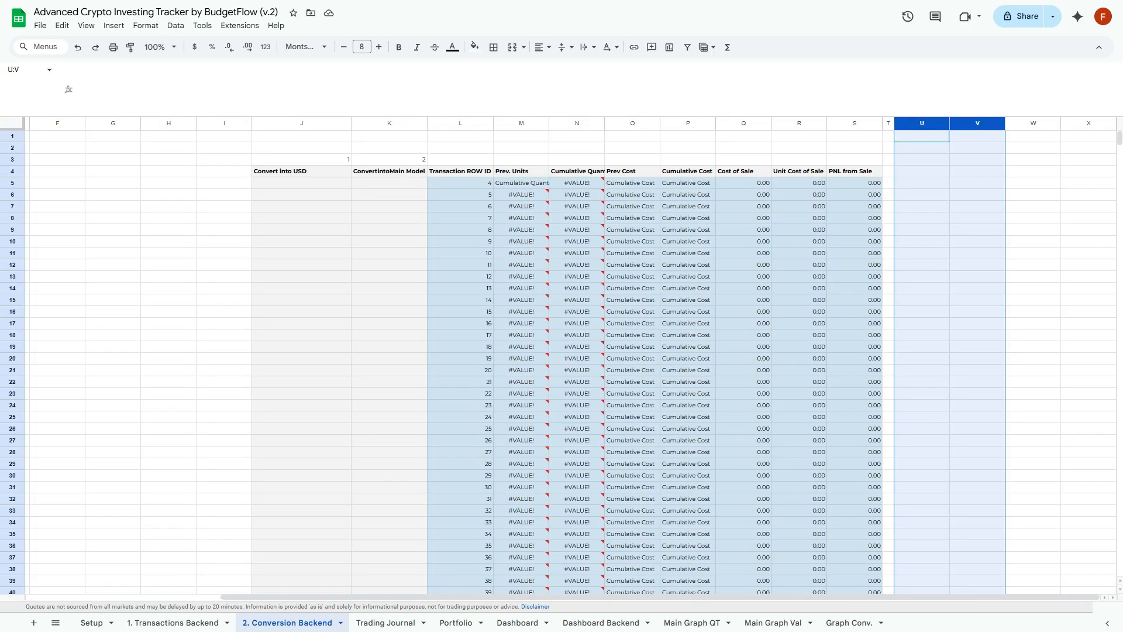
{"action": "left_click", "coordinate": [172, 622]}
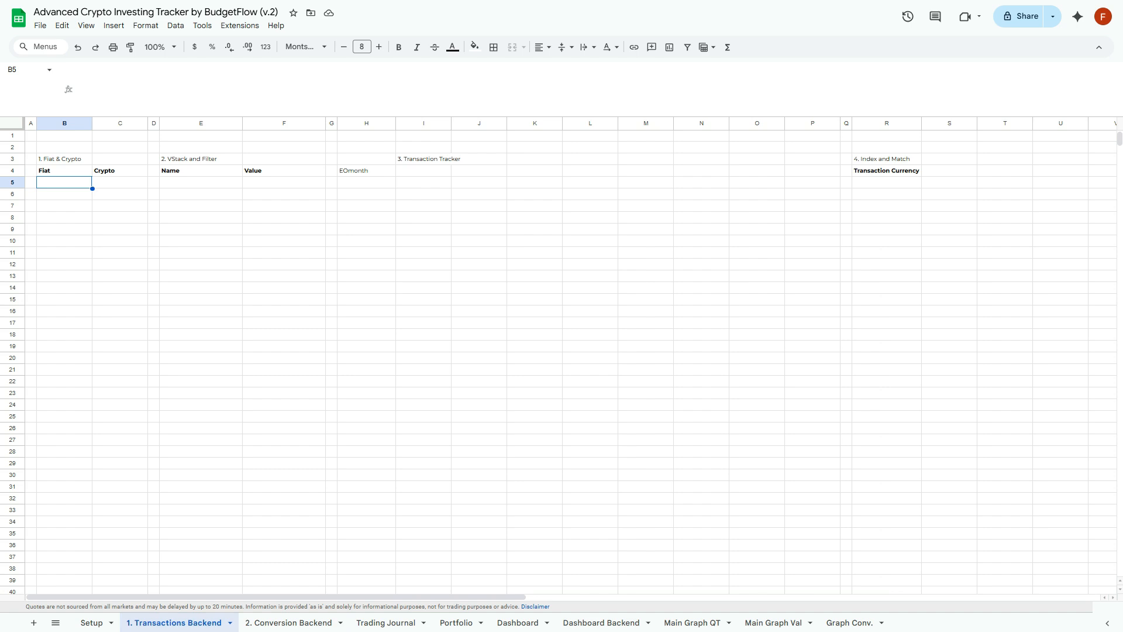
{"action": "type", "text": "={"}
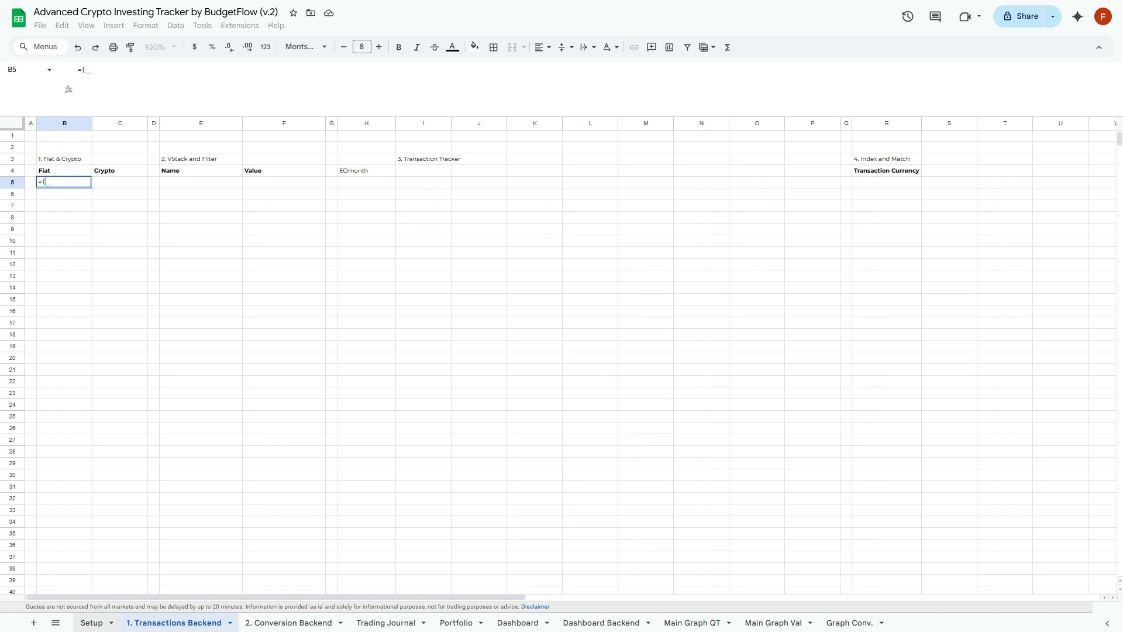
{"action": "left_click", "coordinate": [92, 623]}
{"action": "scroll", "coordinate": [558, 375], "scroll_direction": "down", "scroll_amount": 1}
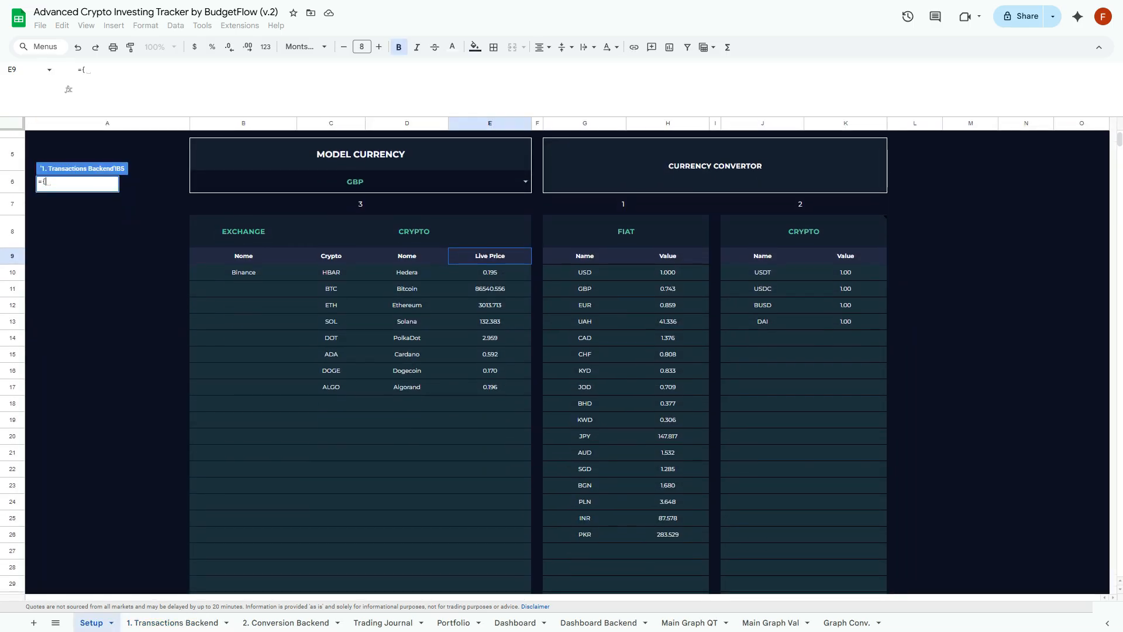
{"action": "left_click", "coordinate": [585, 273]}
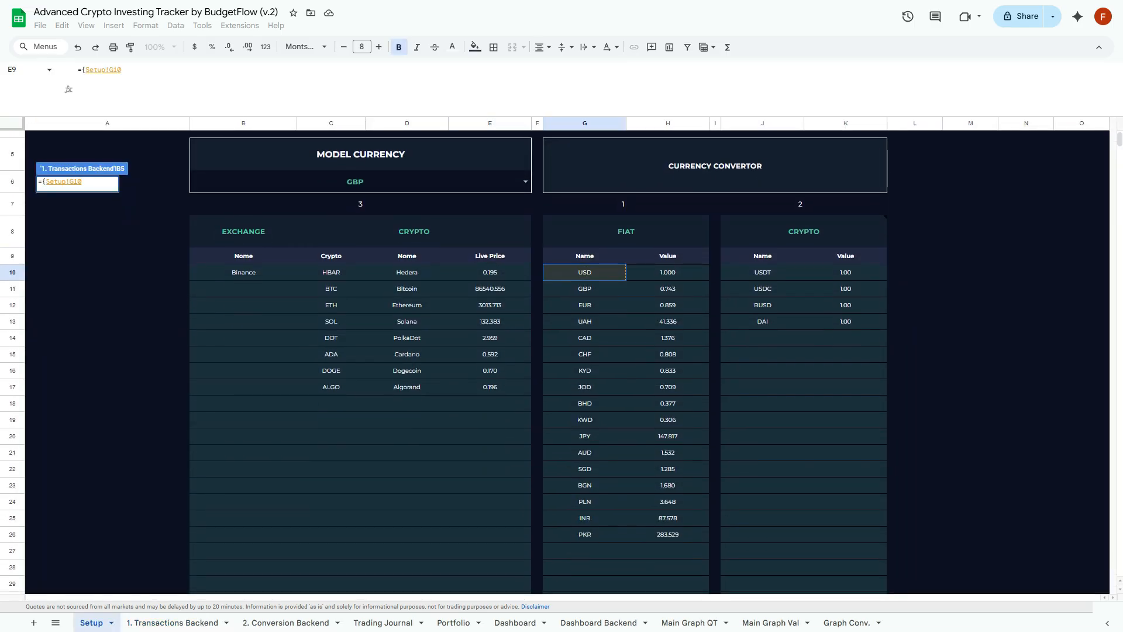
{"action": "type", "text": ":}"}
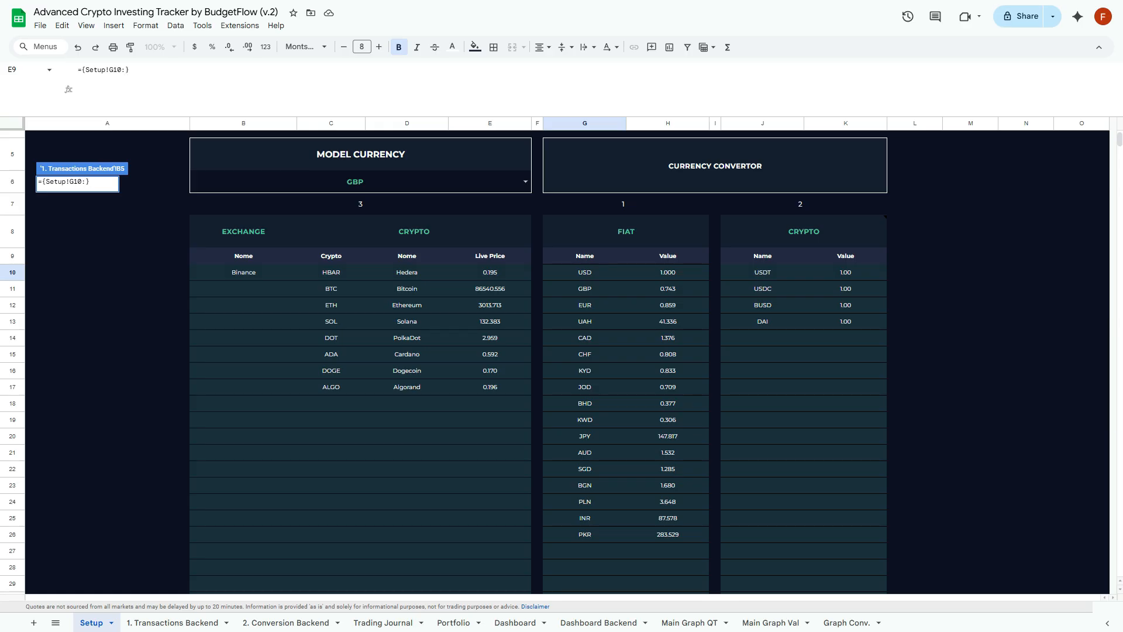
{"action": "key", "text": "BackSpace"}
{"action": "type", "text": "G}"}
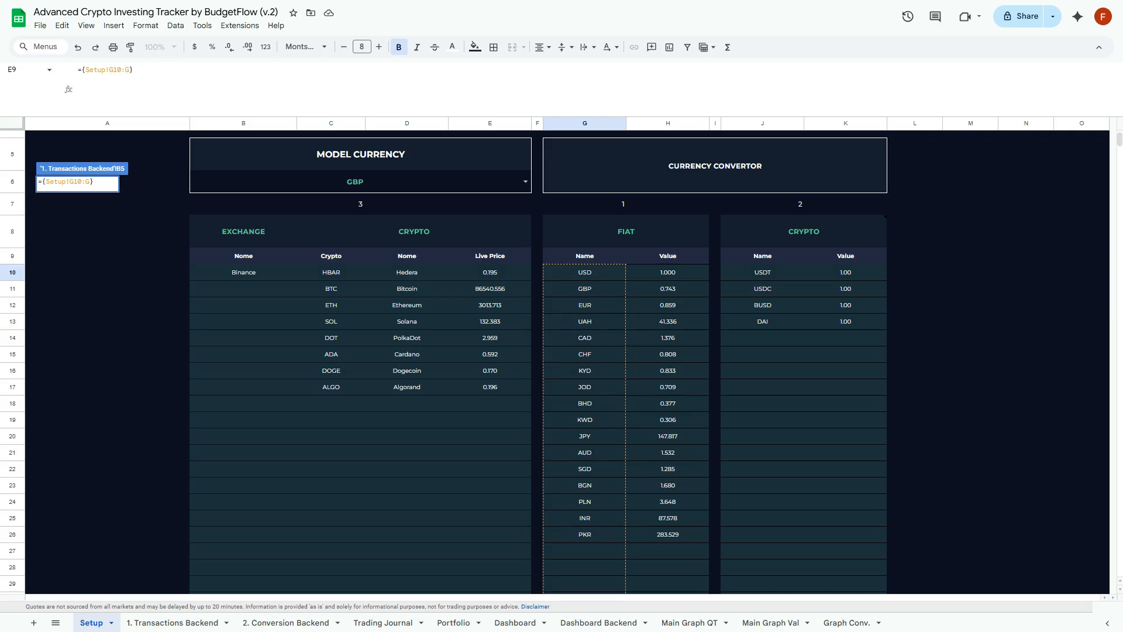
{"action": "key", "text": "Return"}
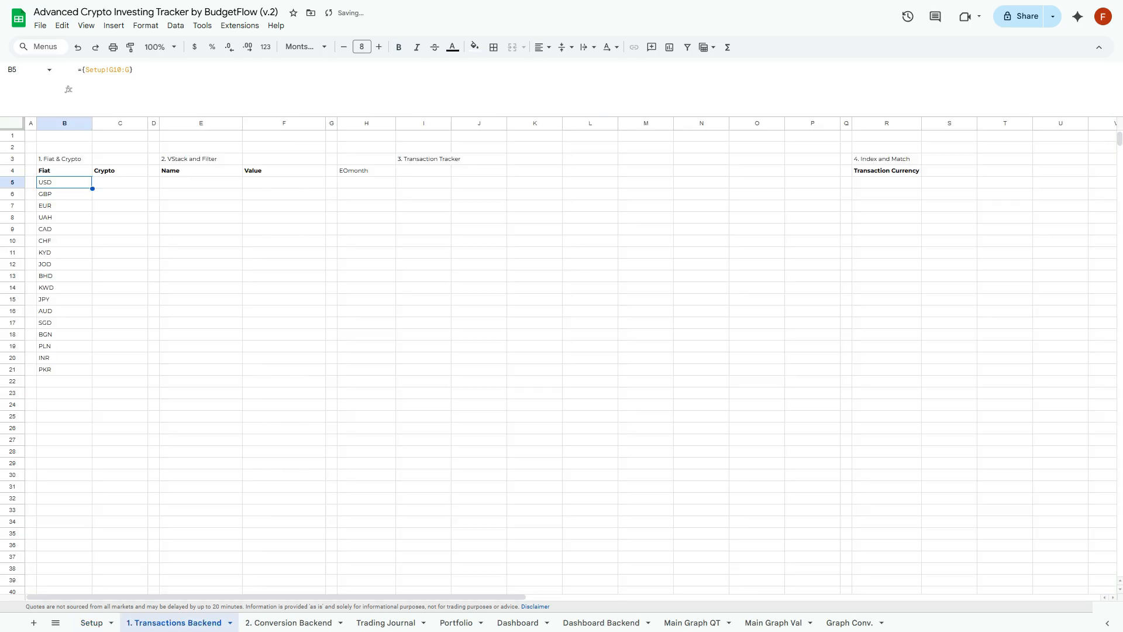
In C5 under Crypto, pull in the crypto currency names with the array formula ={Setup!J10:J}
{"action": "left_click", "coordinate": [120, 182]}
{"action": "type", "text": "={"}
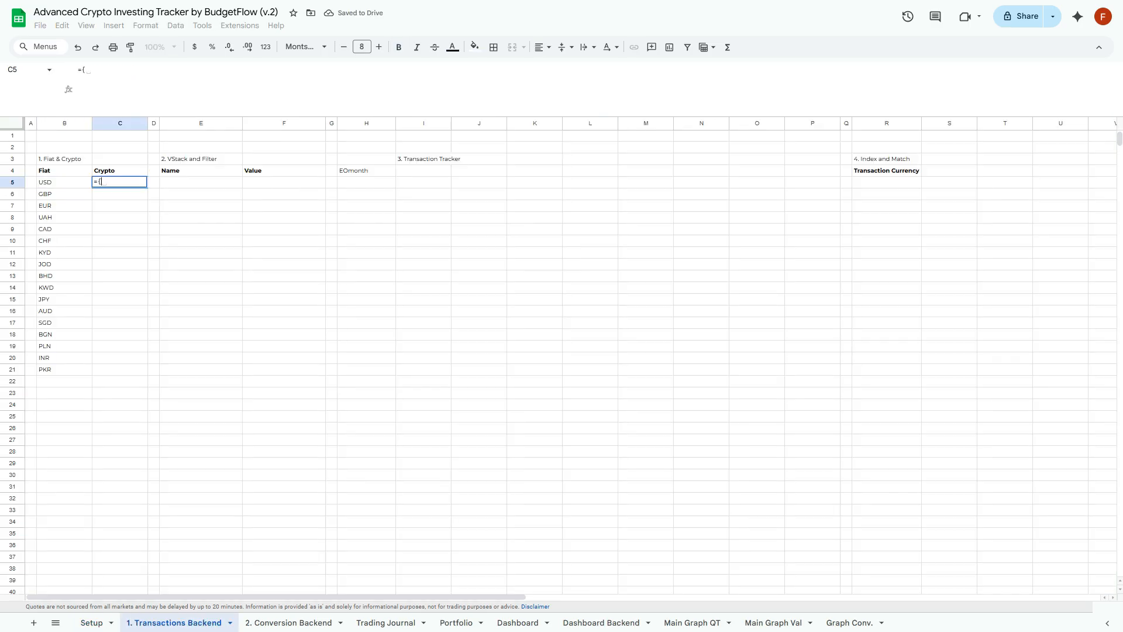
{"action": "left_click", "coordinate": [92, 623]}
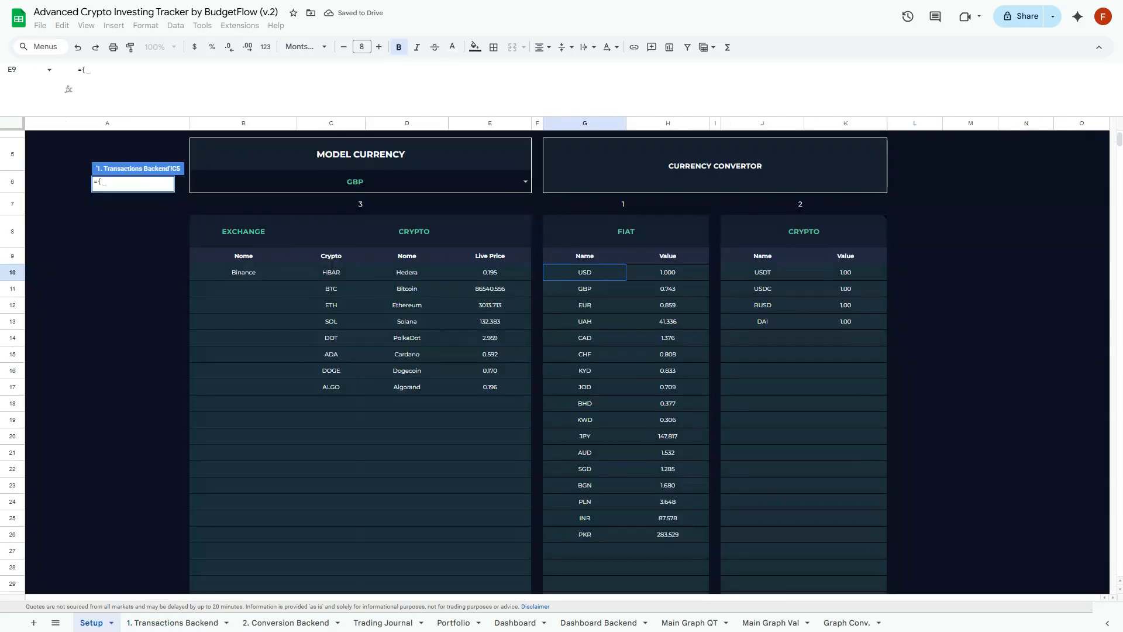
{"action": "left_click", "coordinate": [762, 272]}
{"action": "type", "text": ":J}"}
{"action": "key", "text": "Return"}
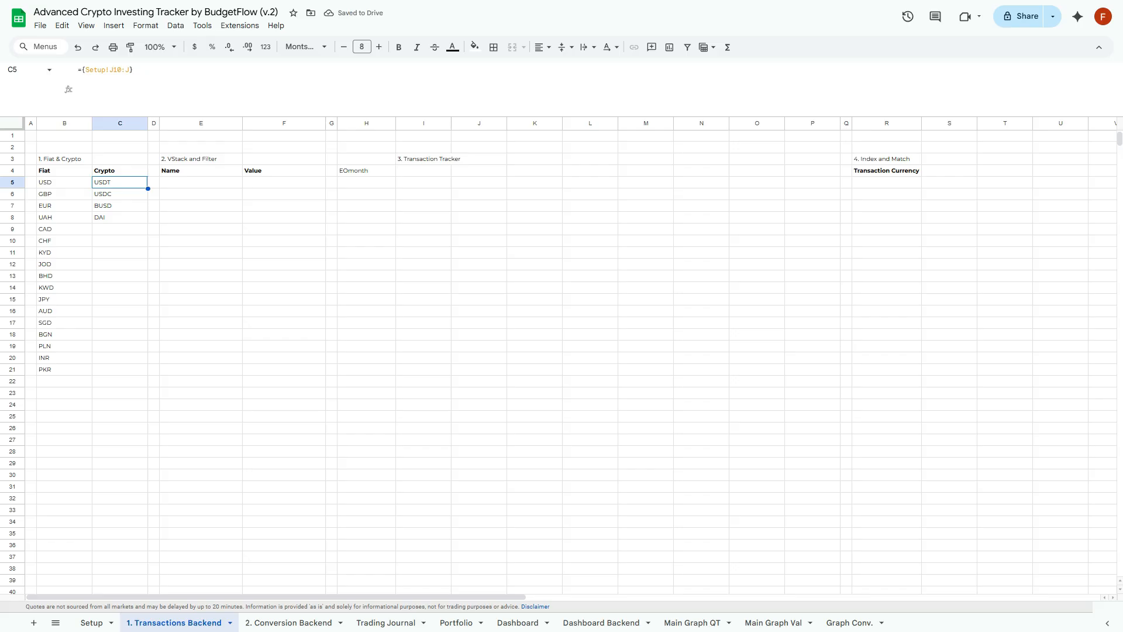
Start a VSTACK formula in E5 under Name, with a nested FILTER as its first argument
{"action": "left_click", "coordinate": [200, 183]}
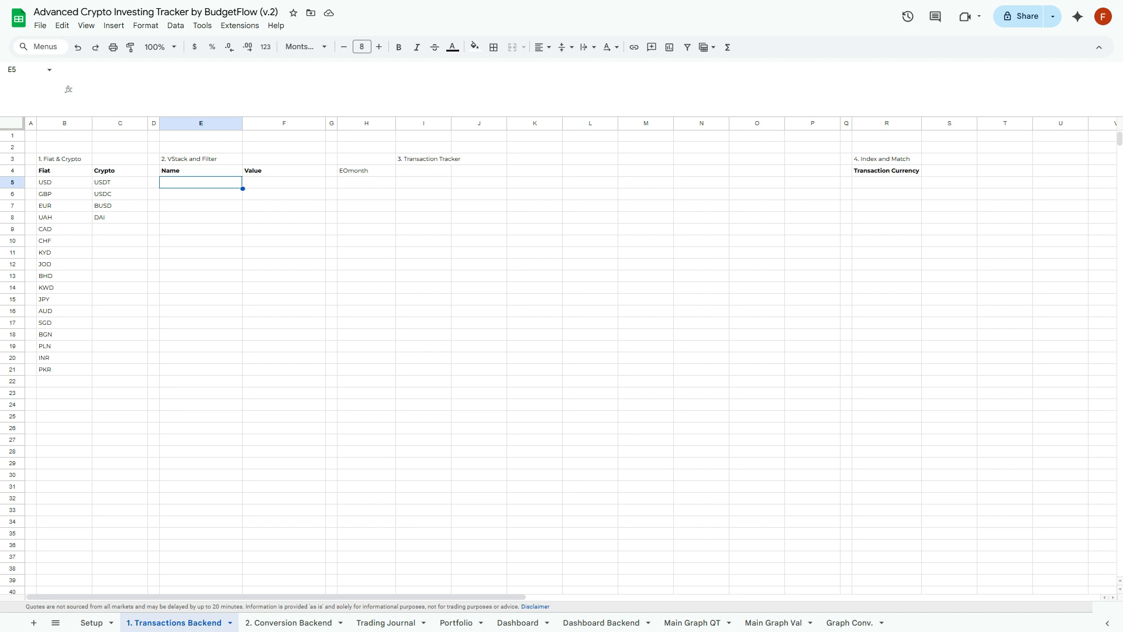
{"action": "type", "text": "=v"}
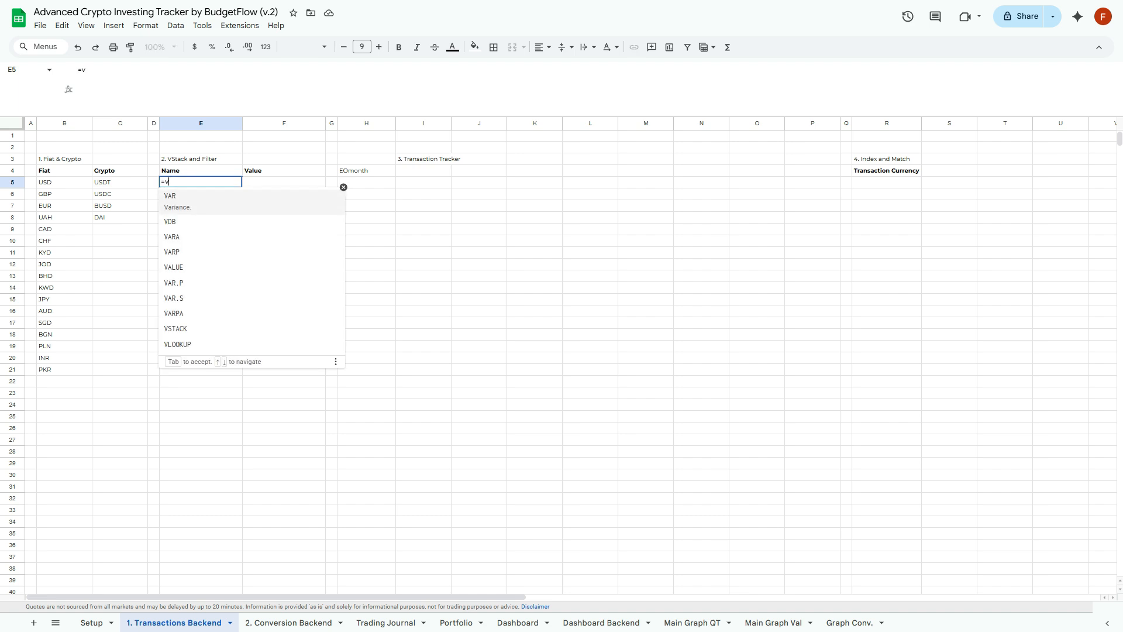
{"action": "type", "text": "st"}
{"action": "key", "text": "Tab"}
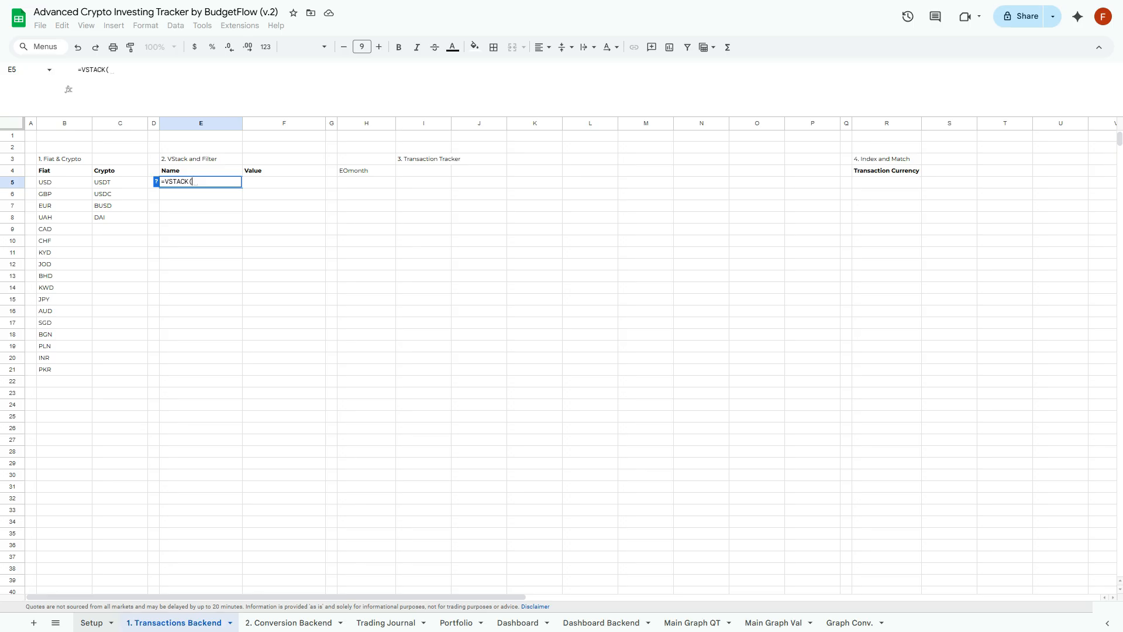
{"action": "left_click", "coordinate": [92, 622]}
{"action": "type", "text": "filter"}
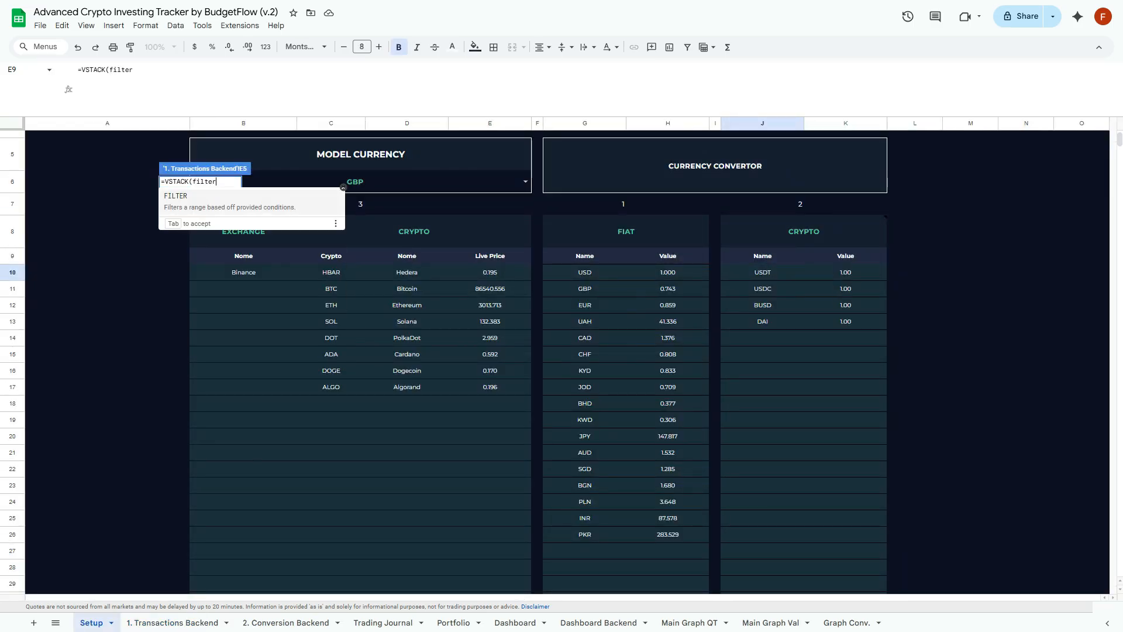
{"action": "key", "text": "Tab"}
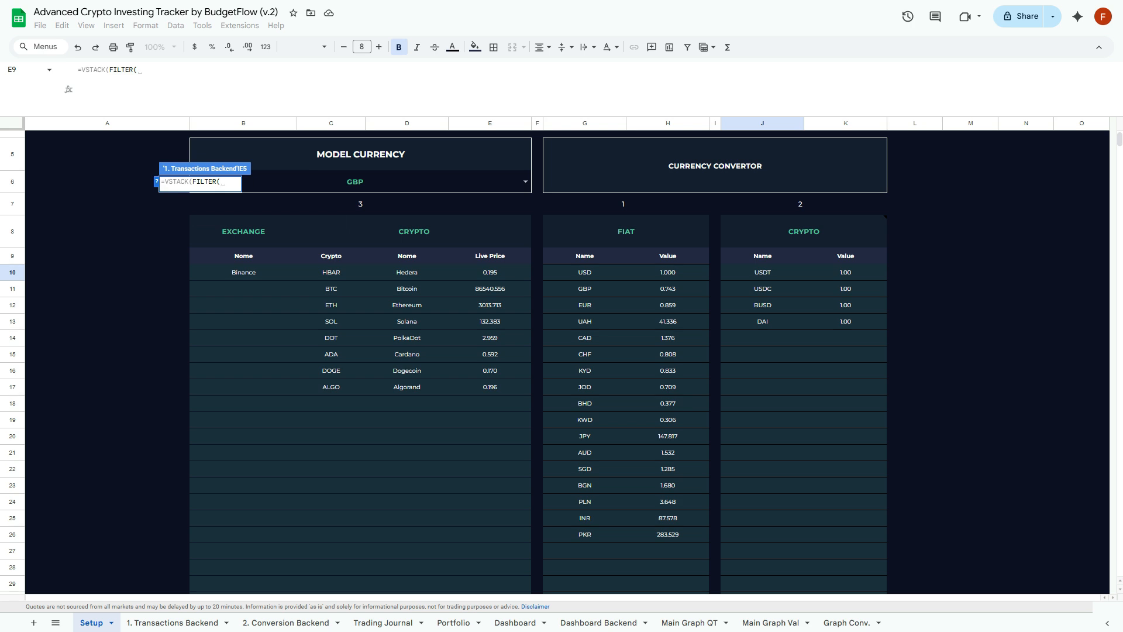
Give the FILTER in E5 the open-ended fiat name and value range Setup!G10:H
{"action": "left_click", "coordinate": [584, 272]}
{"action": "key", "text": "shift+Right"}
{"action": "key", "text": "BackSpace"}
{"action": "key", "text": "BackSpace"}
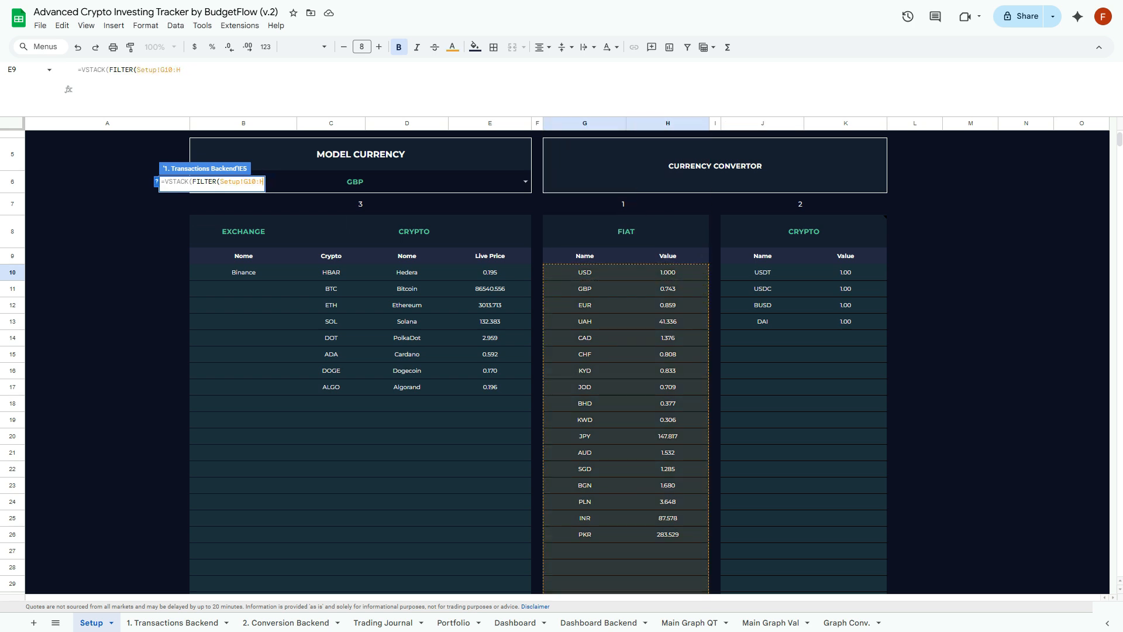
Complete the first FILTER in E5 with the condition Setup!G10:G<>"" so that rows with blank fiat names are excluded
{"action": "type", "text": ","}
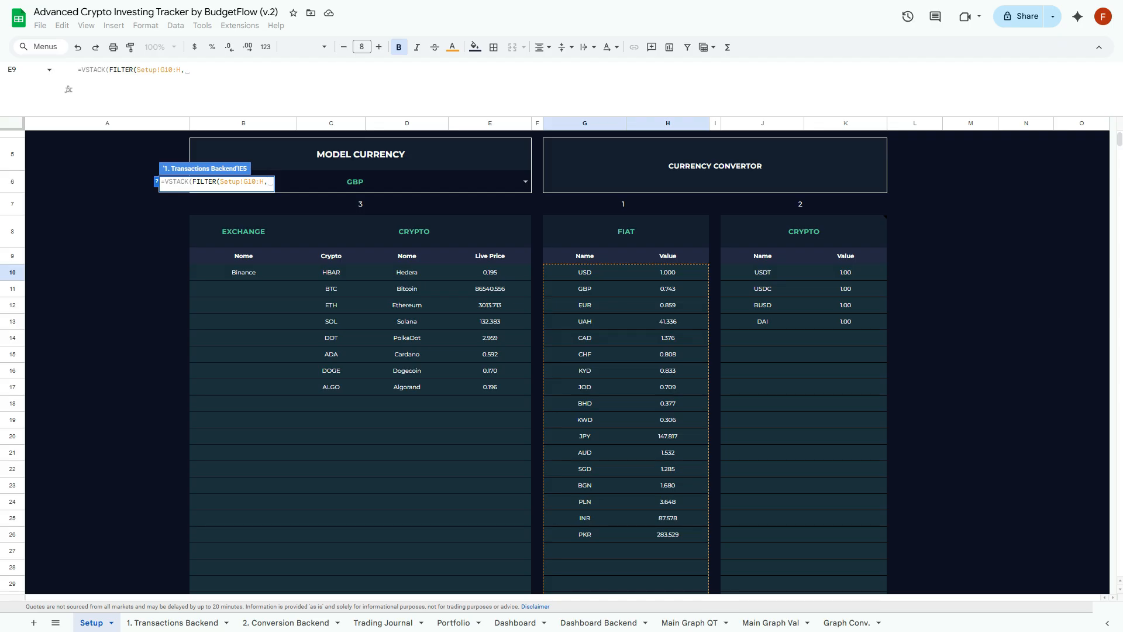
{"action": "left_click", "coordinate": [585, 272]}
{"action": "type", "text": ":"}
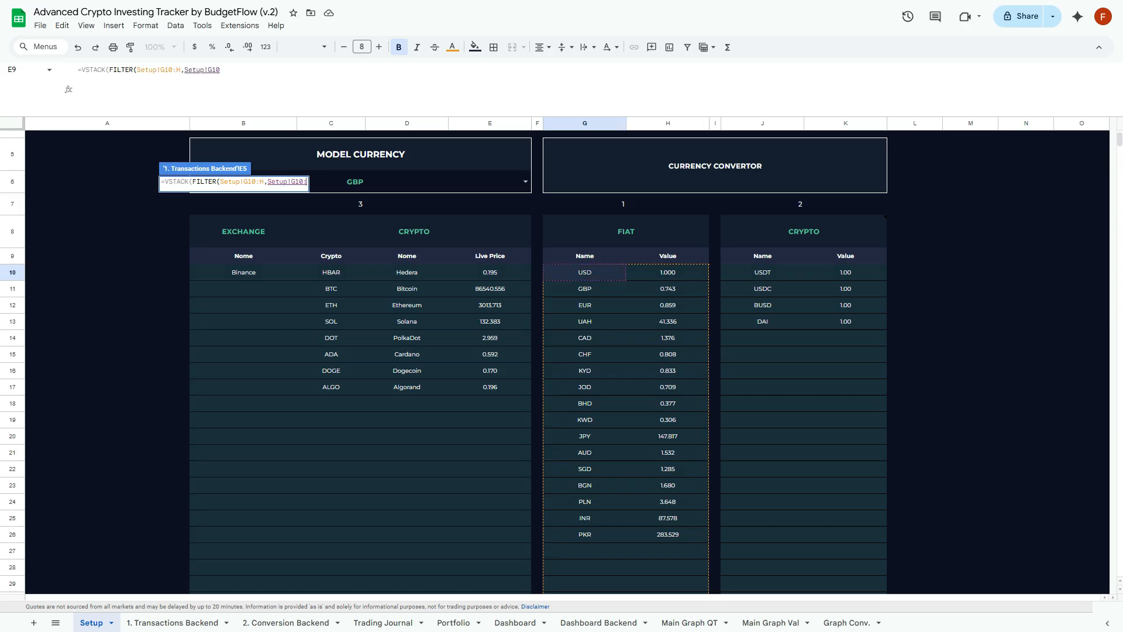
{"action": "type", "text": "G<>\"\""}
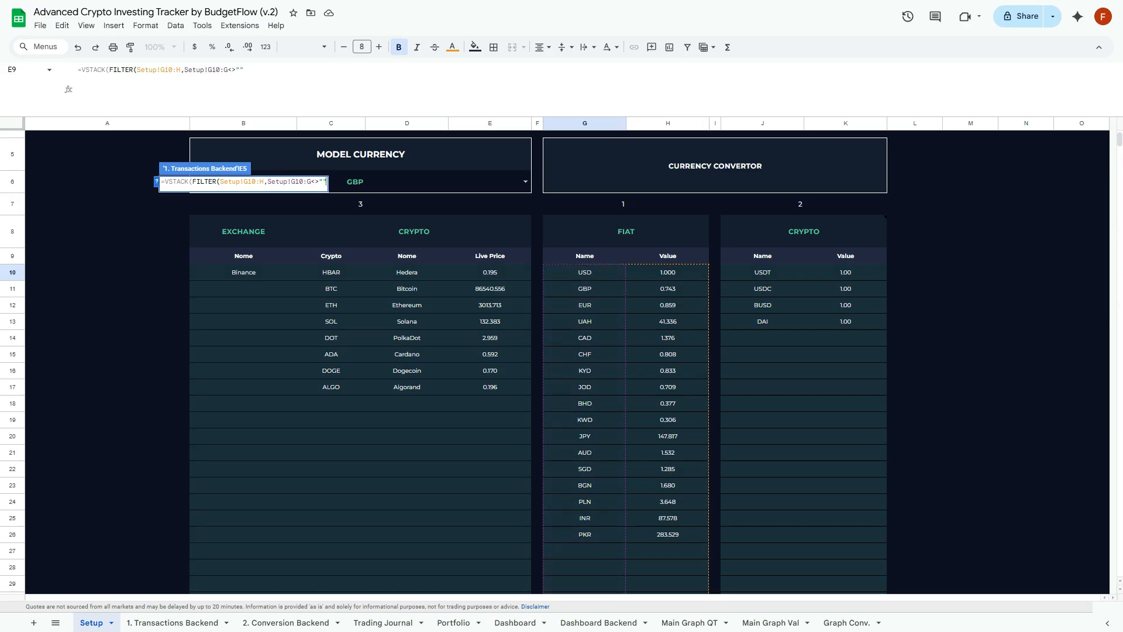
{"action": "type", "text": "),"}
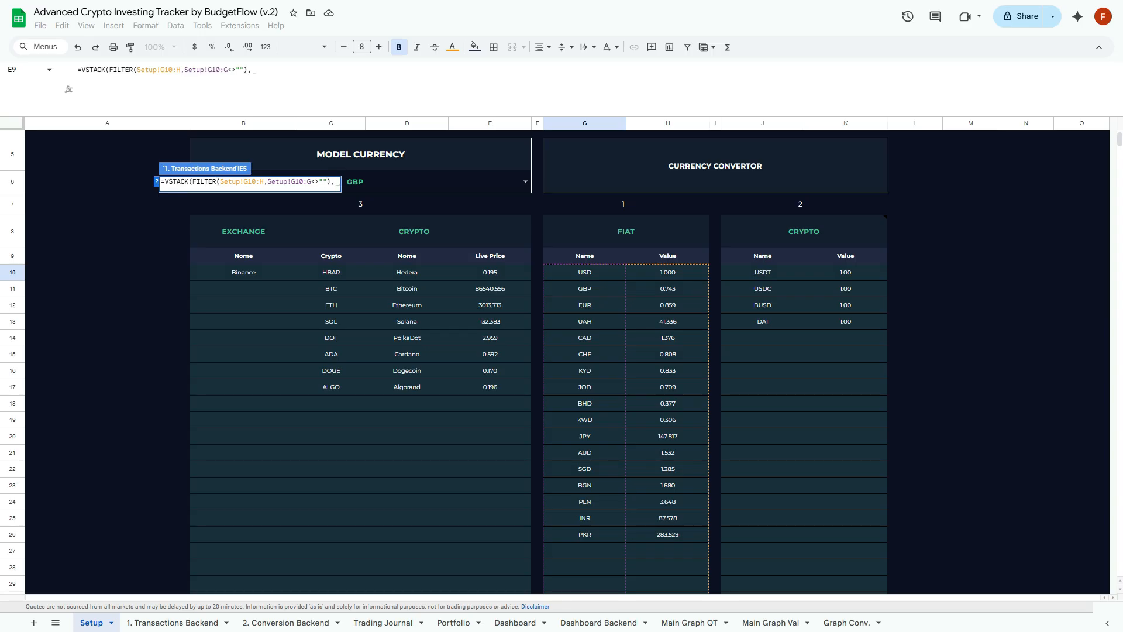
Add a second FILTER to the VSTACK, using the open-ended crypto name and value range Setup!J10:K
{"action": "type", "text": "filter"}
{"action": "key", "text": "Tab"}
{"action": "left_click", "coordinate": [762, 272]}
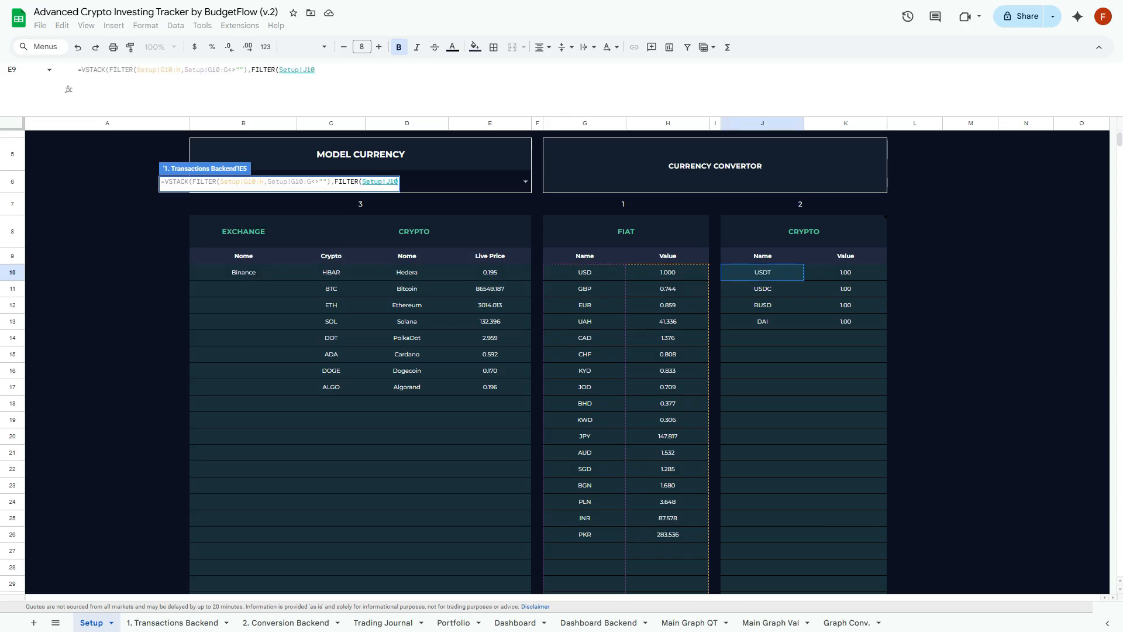
{"action": "left_click_drag", "start_coordinate": [763, 273], "coordinate": [845, 272]}
{"action": "key", "text": "BackSpace"}
{"action": "key", "text": "BackSpace"}
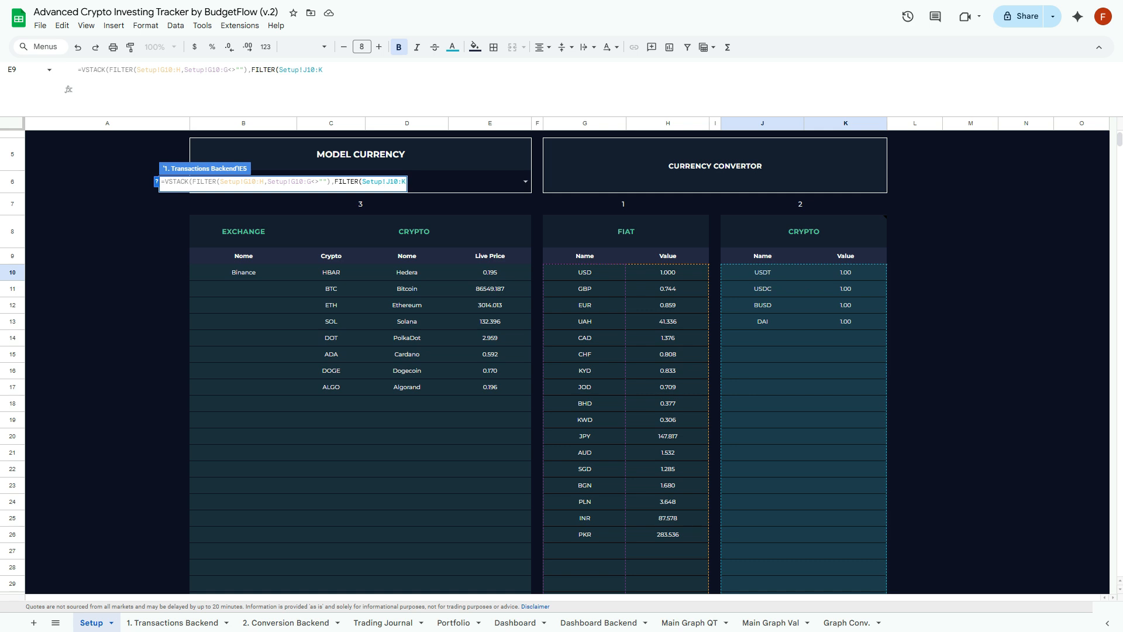
Give the second FILTER the condition Setup!J10:J<>"" and complete the VSTACK formula in E5
{"action": "type", "text": ",Setup!J10:J"}
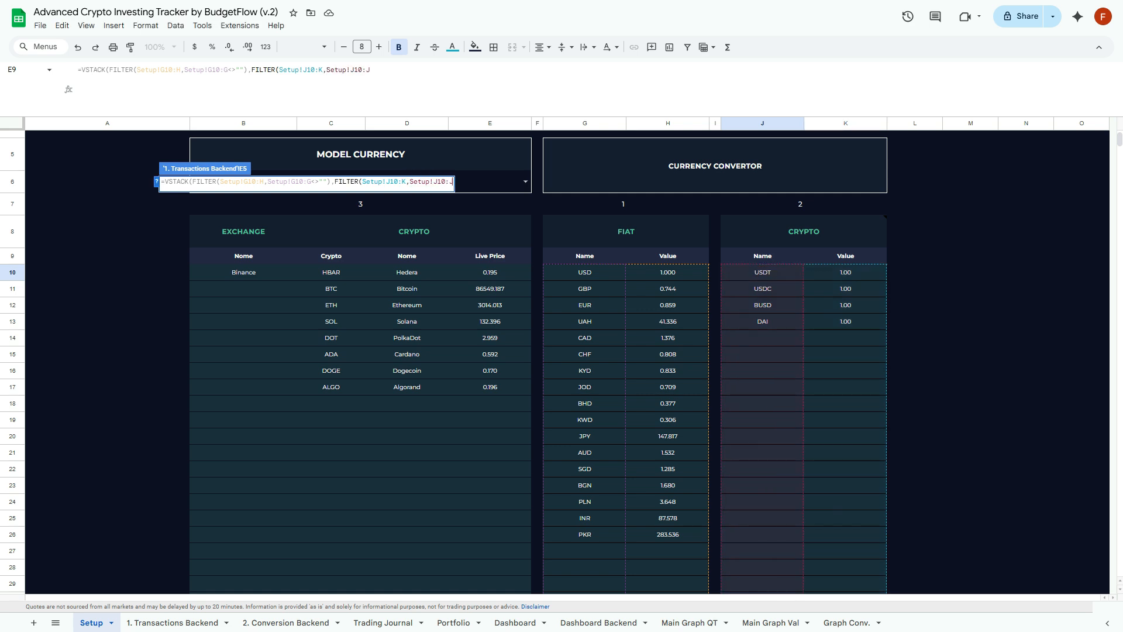
{"action": "type", "text": "<>\"\")"}
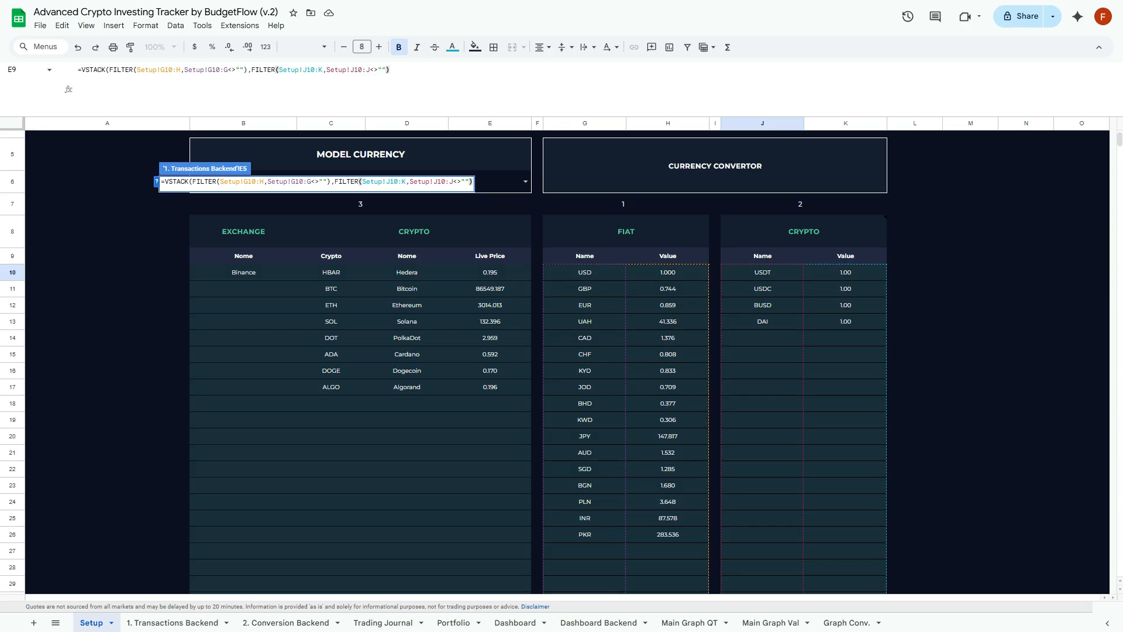
{"action": "key", "text": "Return"}
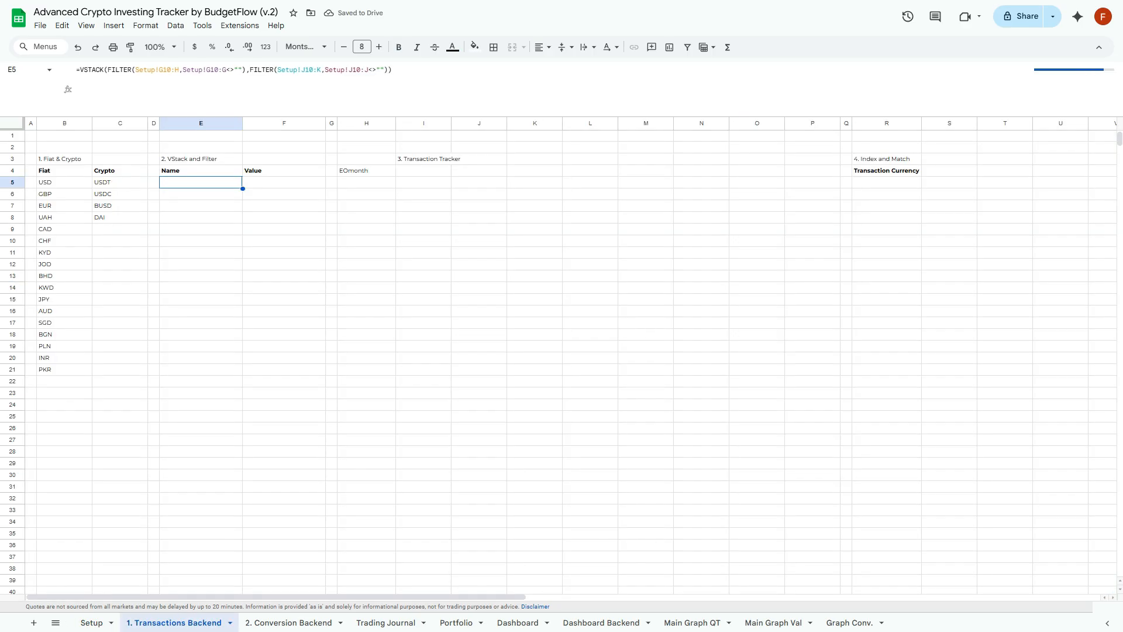
Review the stacked currency names and values from E5 onward, along with the neighbouring EOmonth column heading in H4
{"action": "left_click", "coordinate": [200, 194]}
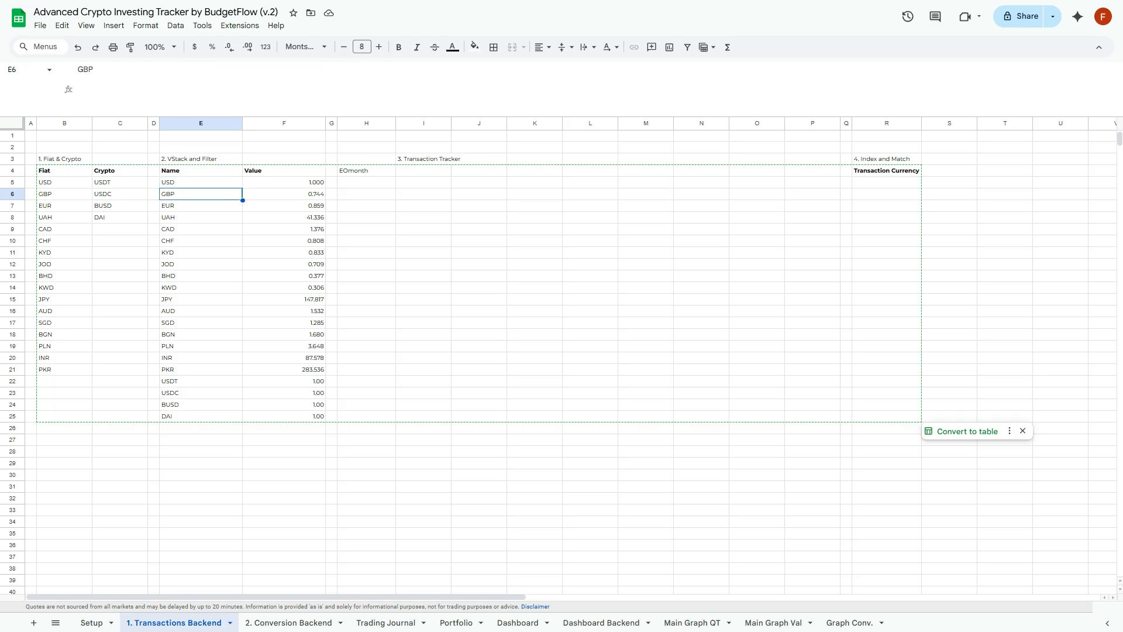
{"action": "left_click", "coordinate": [284, 194]}
{"action": "left_click", "coordinate": [201, 194]}
{"action": "left_click", "coordinate": [200, 182]}
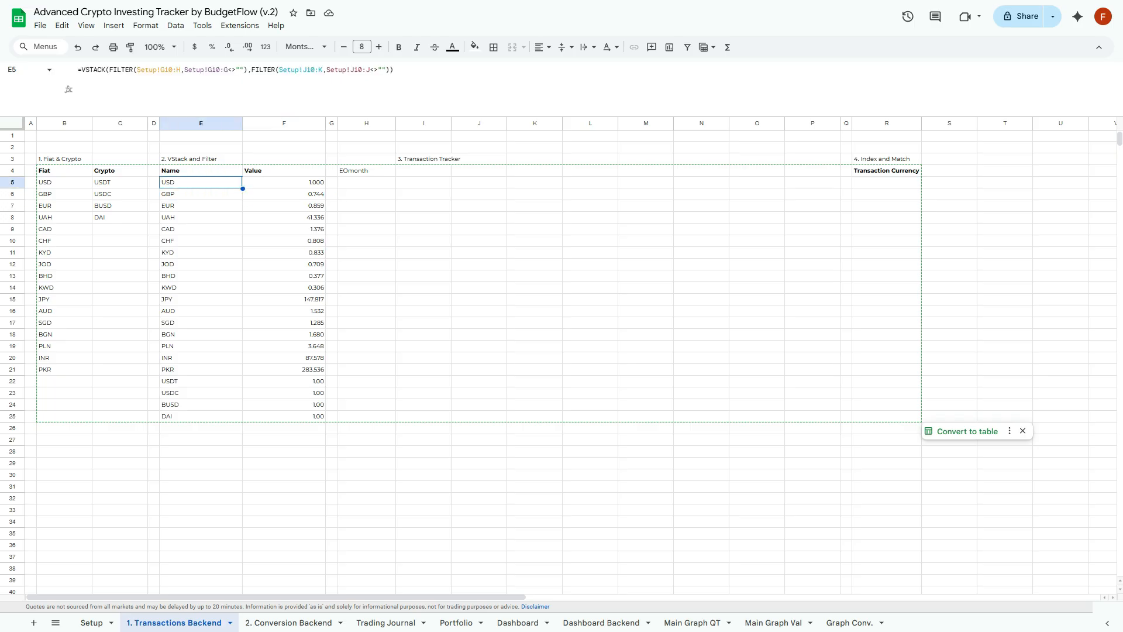
{"action": "key", "text": "Right"}
{"action": "key", "text": "Down"}
{"action": "key", "text": "Left"}
{"action": "key", "text": "Left"}
{"action": "key", "text": "Right"}
{"action": "key", "text": "Up"}
{"action": "key", "text": "Right"}
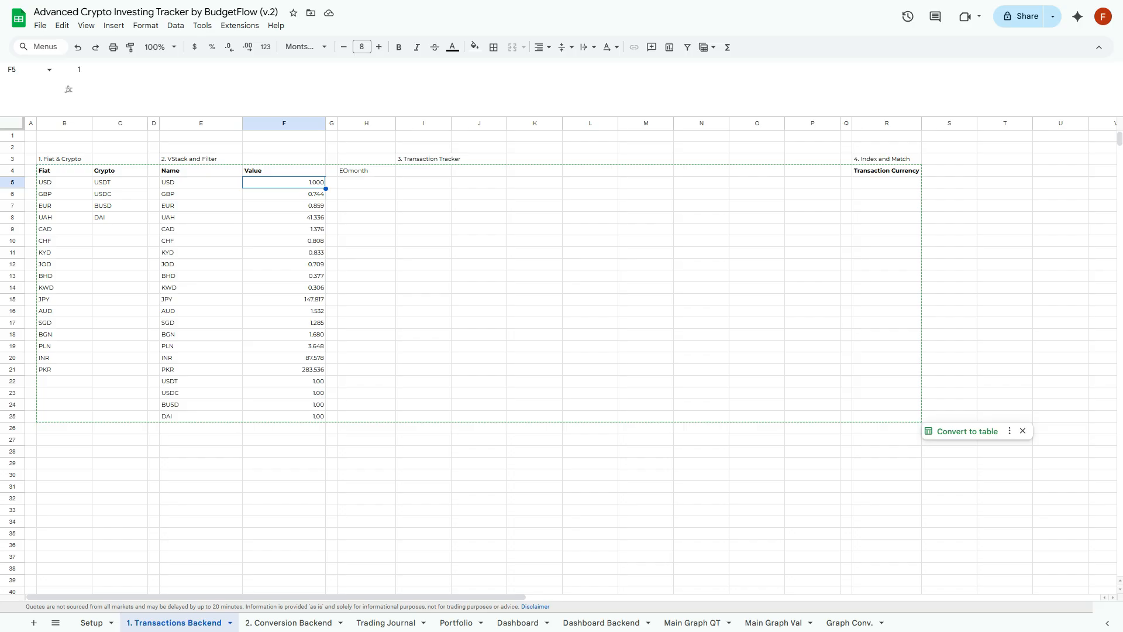
{"action": "key", "text": "Right"}
{"action": "key", "text": "Right"}
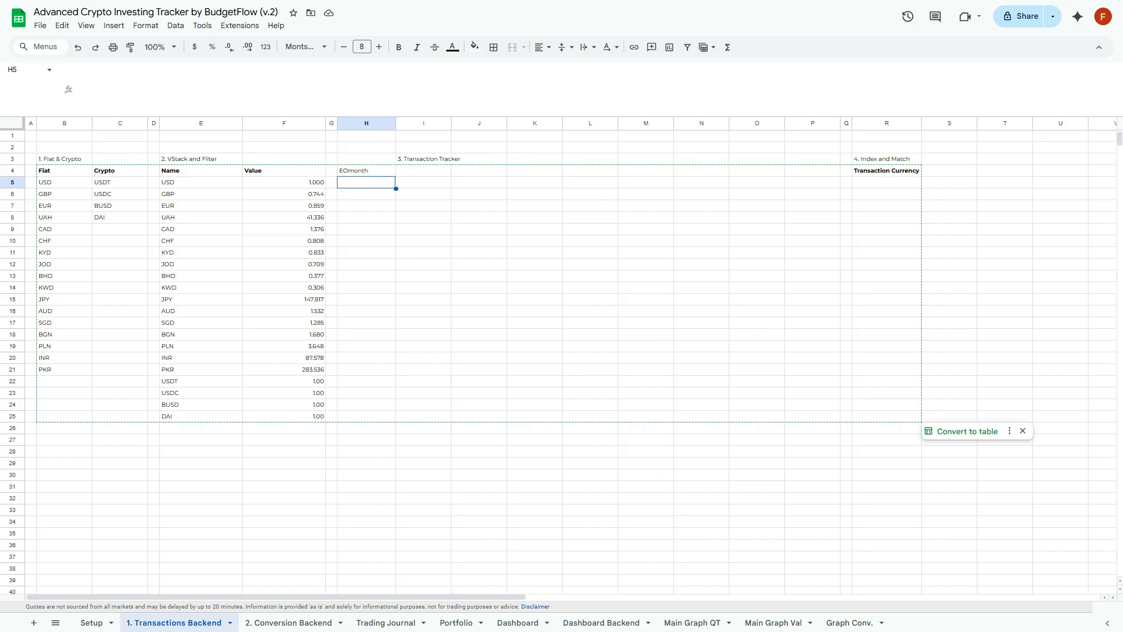
{"action": "key", "text": "Up"}
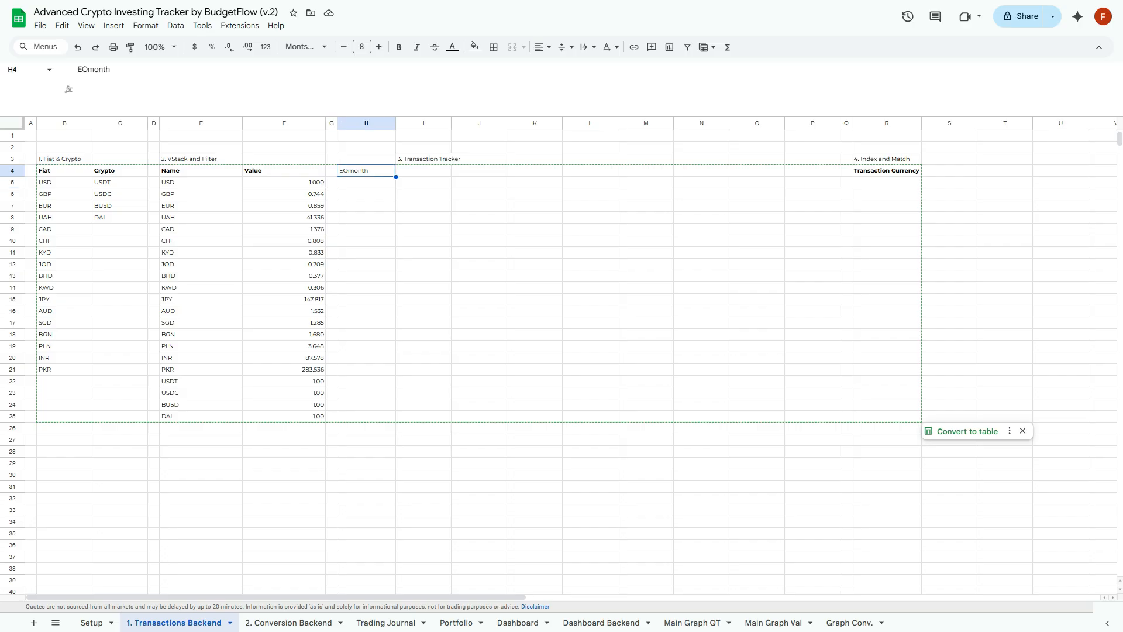
Mirror the Trading Journal ledger, headers included, into cell I4 of the Transaction Tracker section with ={'Trading Journal'!B5:I}
{"action": "key", "text": "Right"}
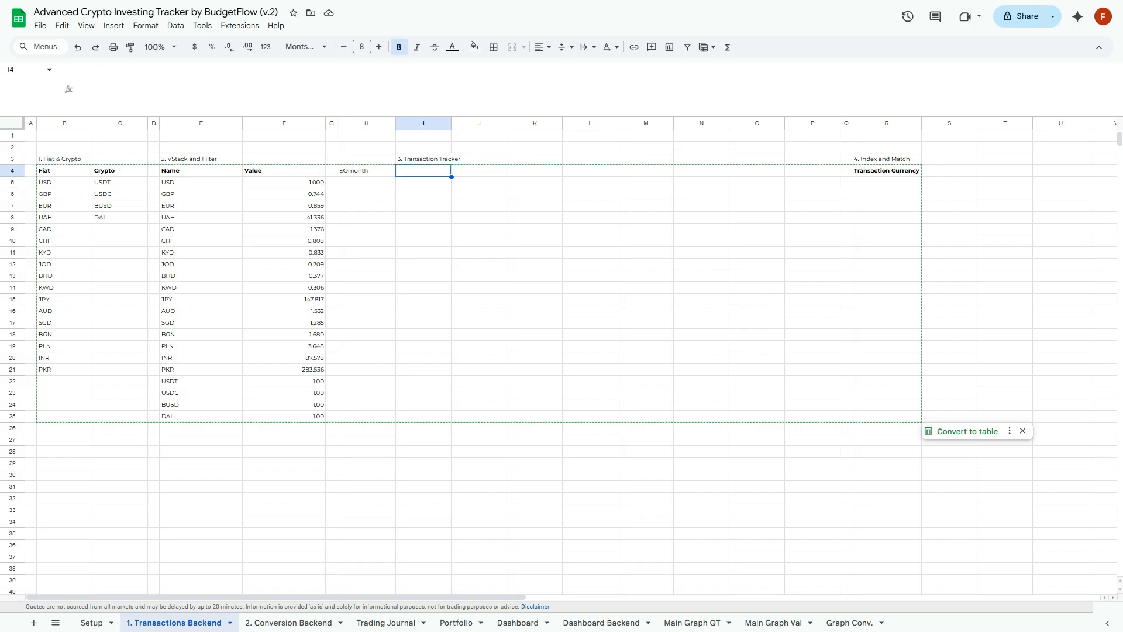
{"action": "type", "text": "={"}
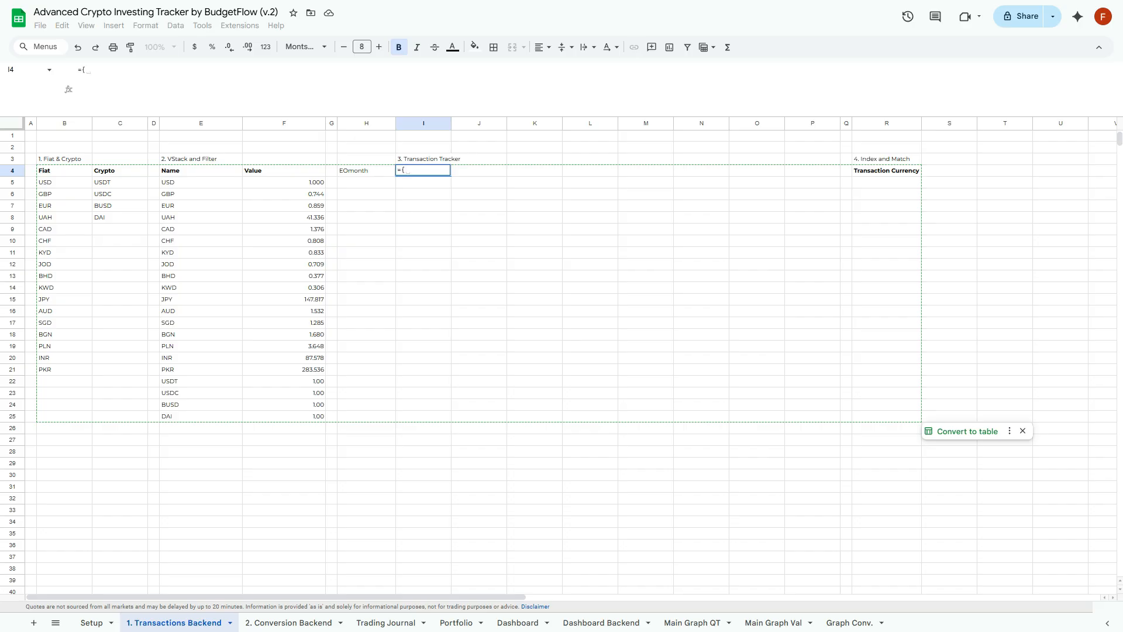
{"action": "left_click", "coordinate": [385, 622]}
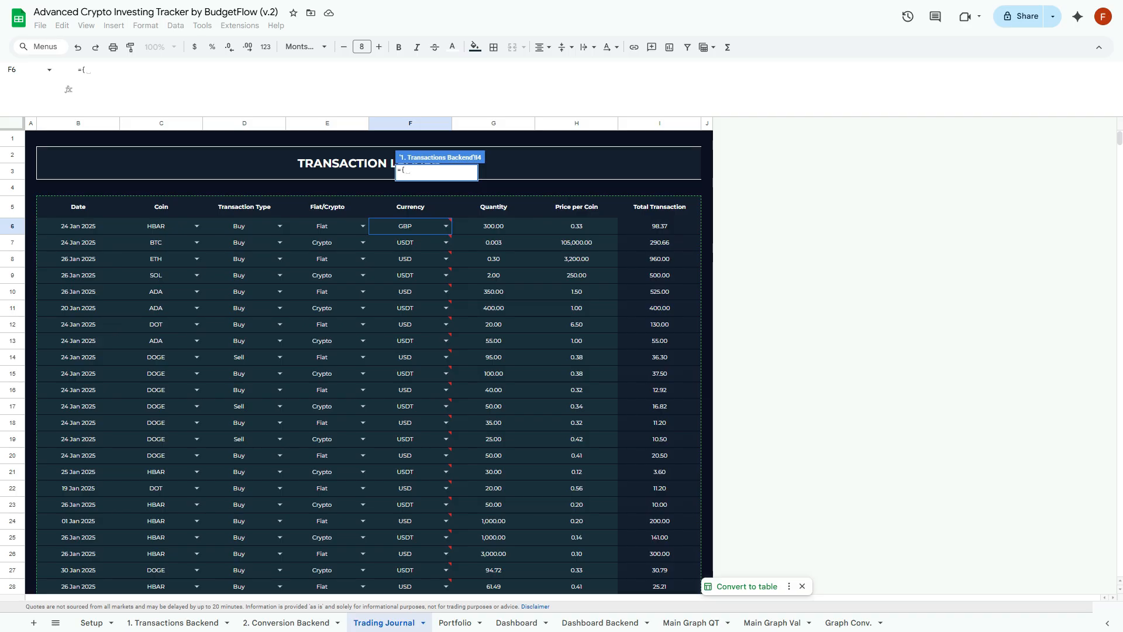
{"action": "left_click_drag", "start_coordinate": [78, 207], "coordinate": [659, 207]}
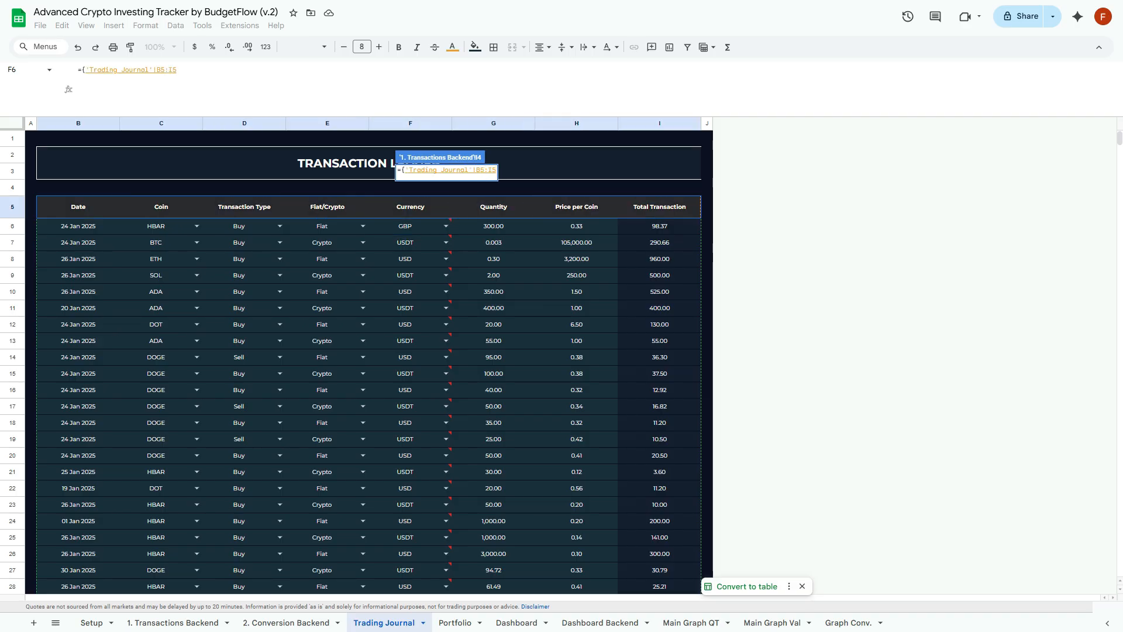
{"action": "key", "text": "BackSpace"}
{"action": "type", "text": "}"}
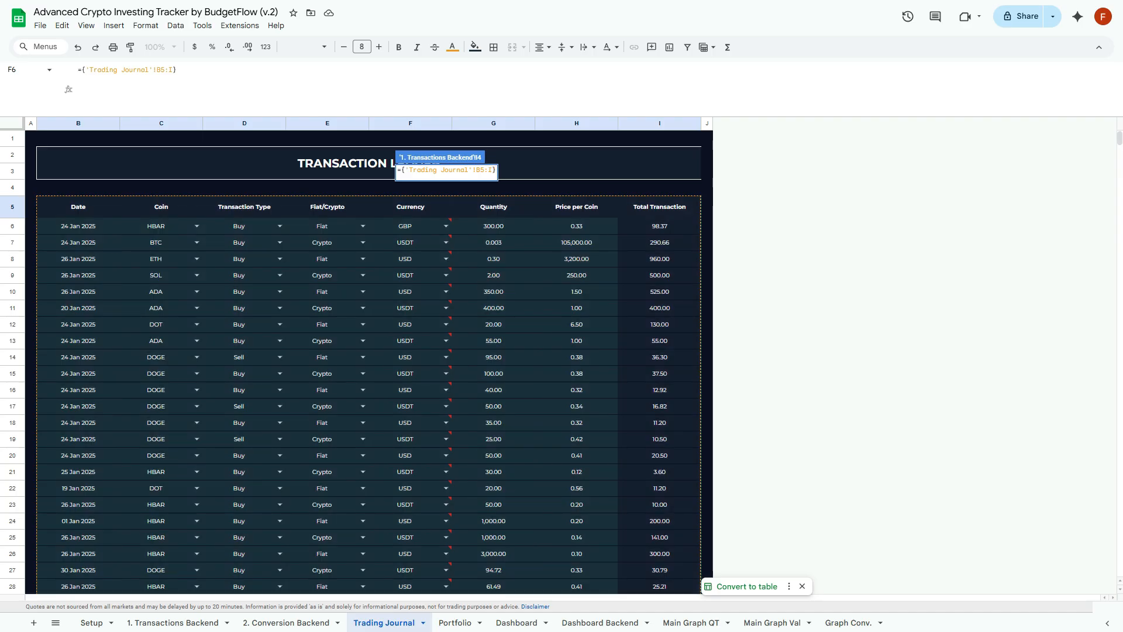
{"action": "key", "text": "Return"}
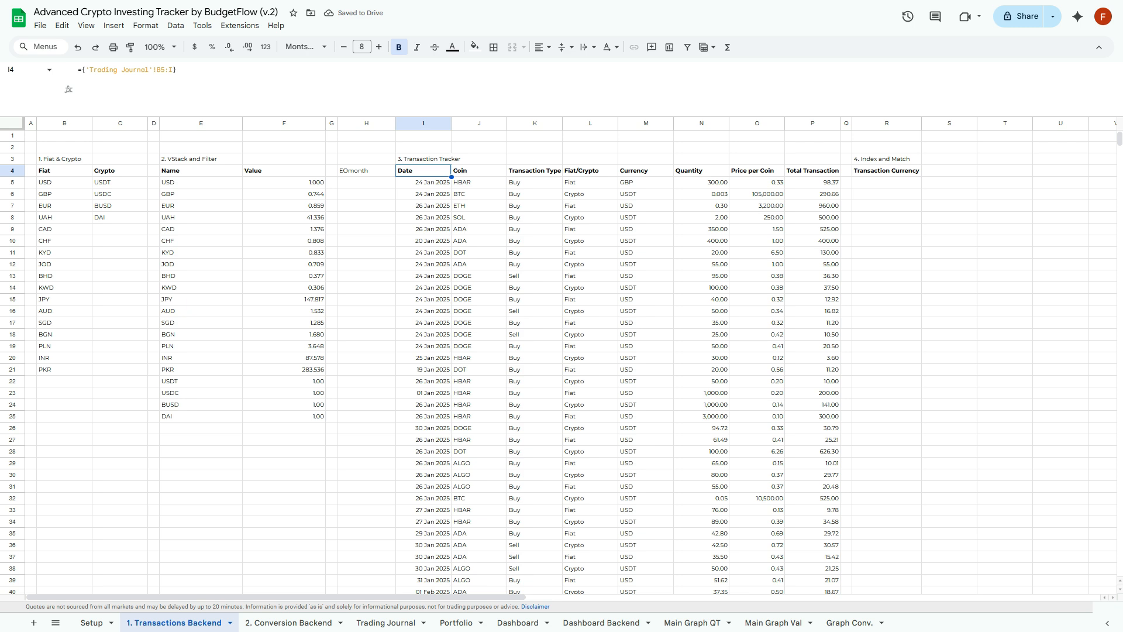
{"action": "left_click", "coordinate": [366, 182]}
{"action": "type", "text": "="}
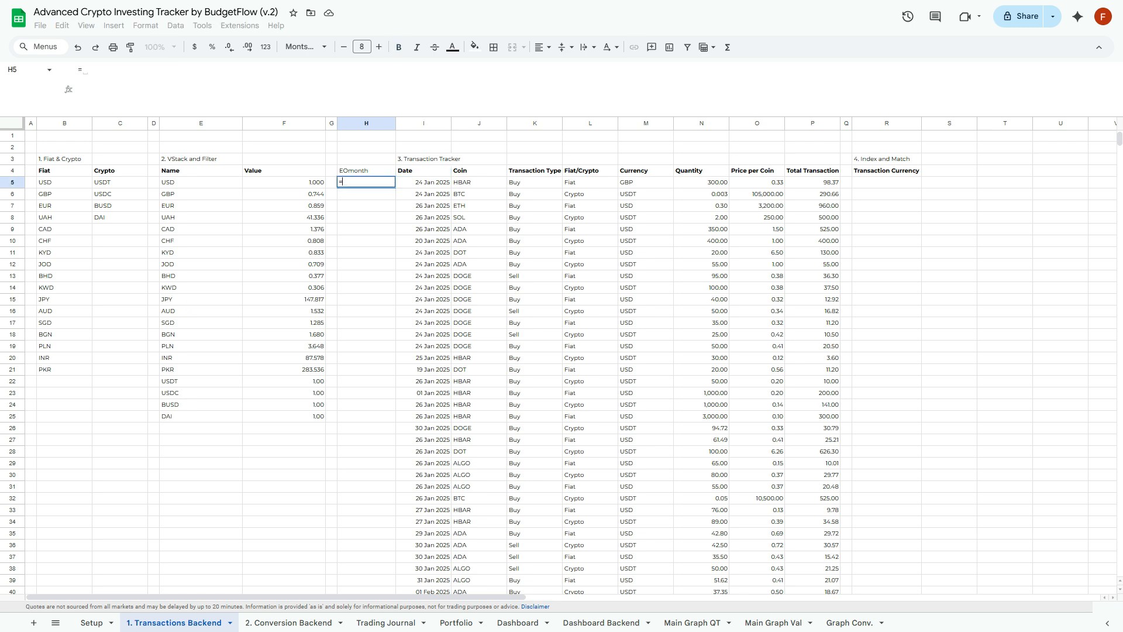
{"action": "type", "text": "eom"}
{"action": "key", "text": "Tab"}
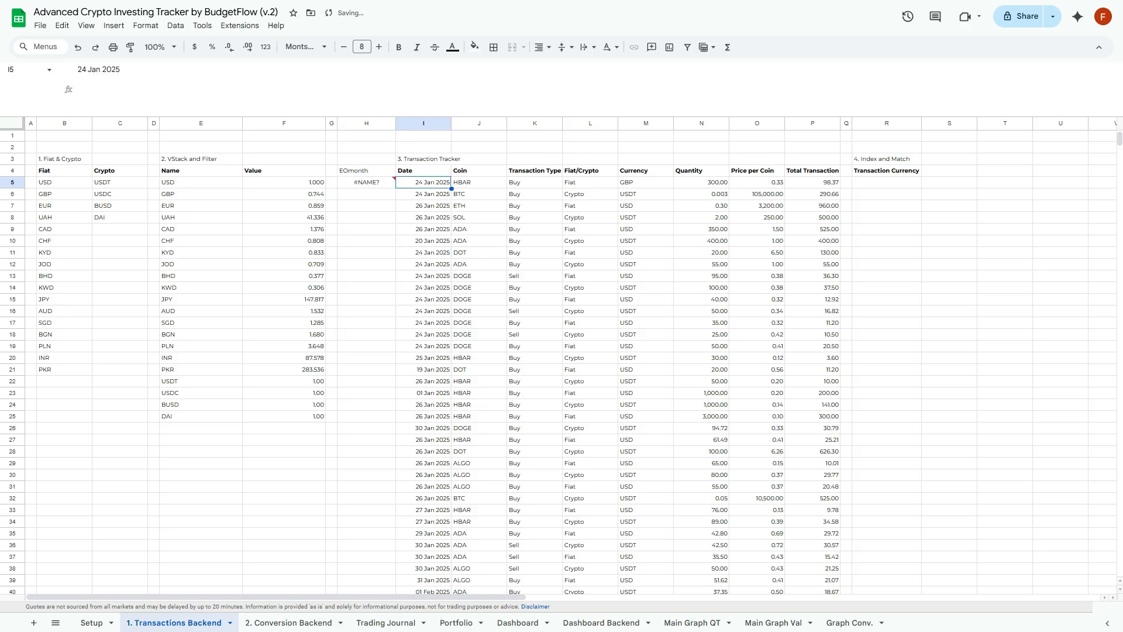
{"action": "key", "text": "Left"}
{"action": "key", "text": "BackSpace"}
Enter =EOMONTH(I5,0) in cell H5 to get the month end of the first transaction date
{"action": "type", "text": "=EOMONTH("}
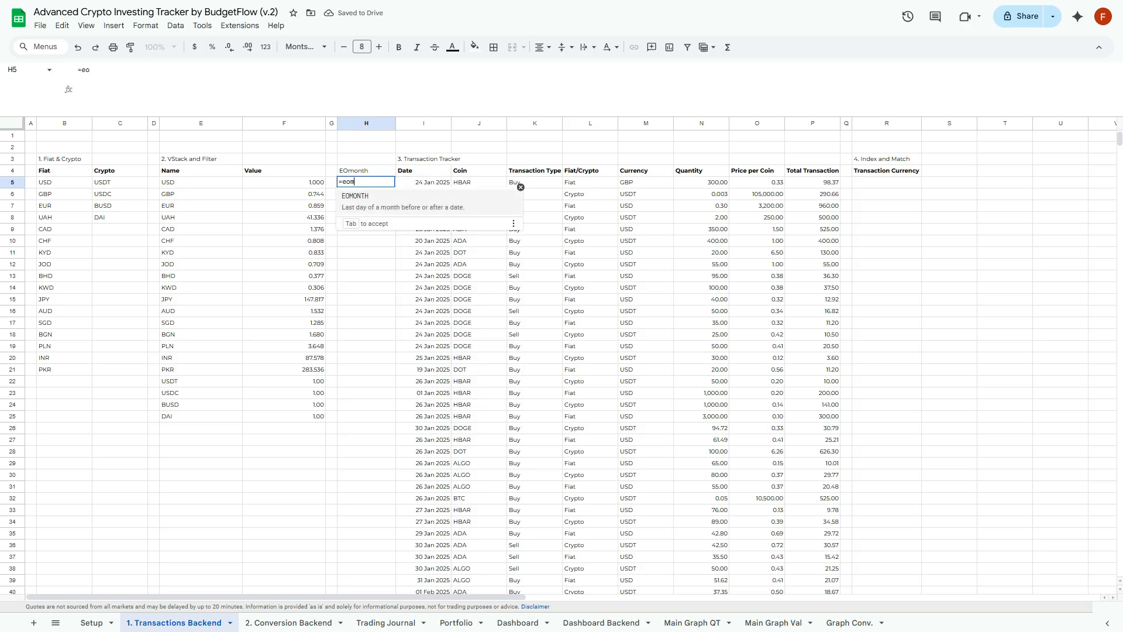
{"action": "key", "text": "Right"}
{"action": "type", "text": ",0"}
{"action": "key", "text": "Return"}
{"action": "key", "text": "Down"}
{"action": "key", "text": "Up"}
{"action": "key", "text": "Up"}
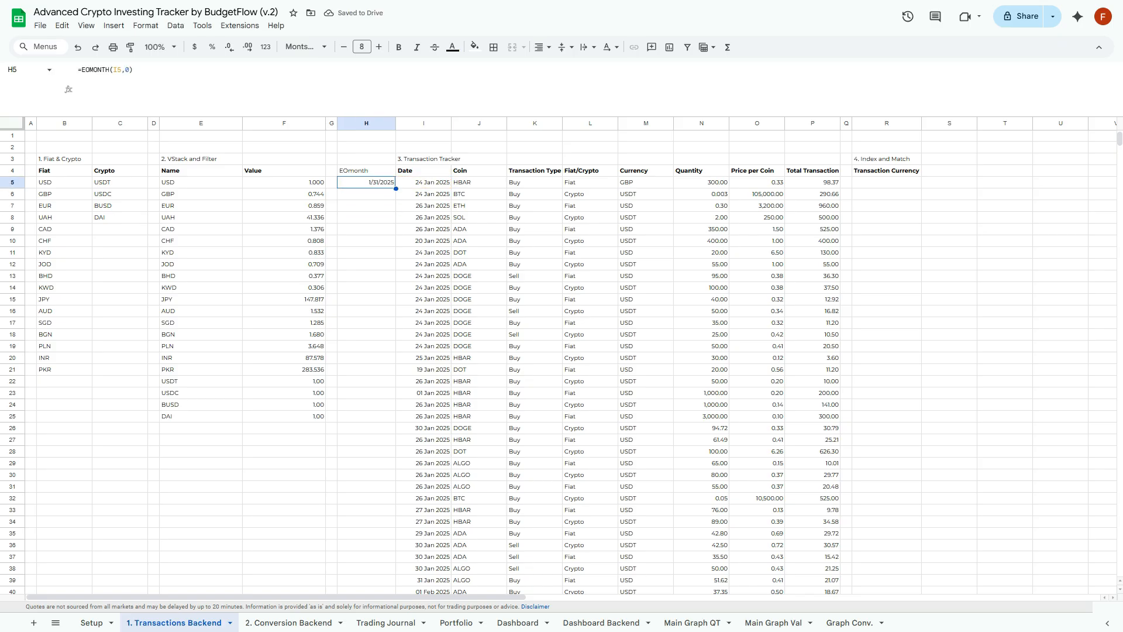
{"action": "key", "text": "ctrl+shift+Down"}
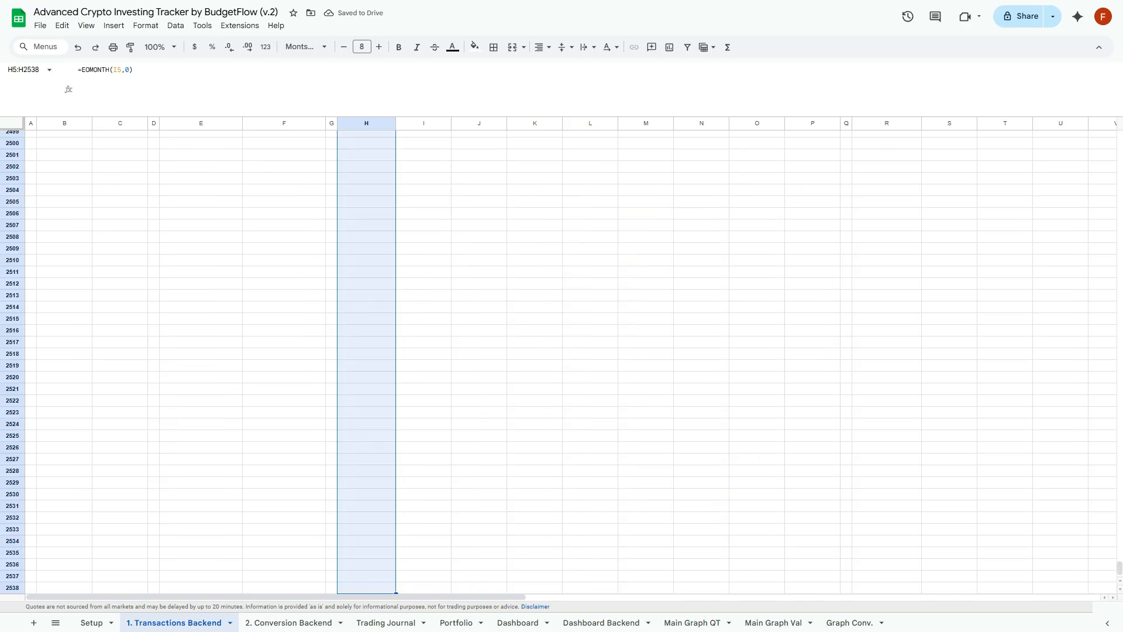
{"action": "scroll", "coordinate": [561, 363], "scroll_direction": "up", "scroll_amount": 20}
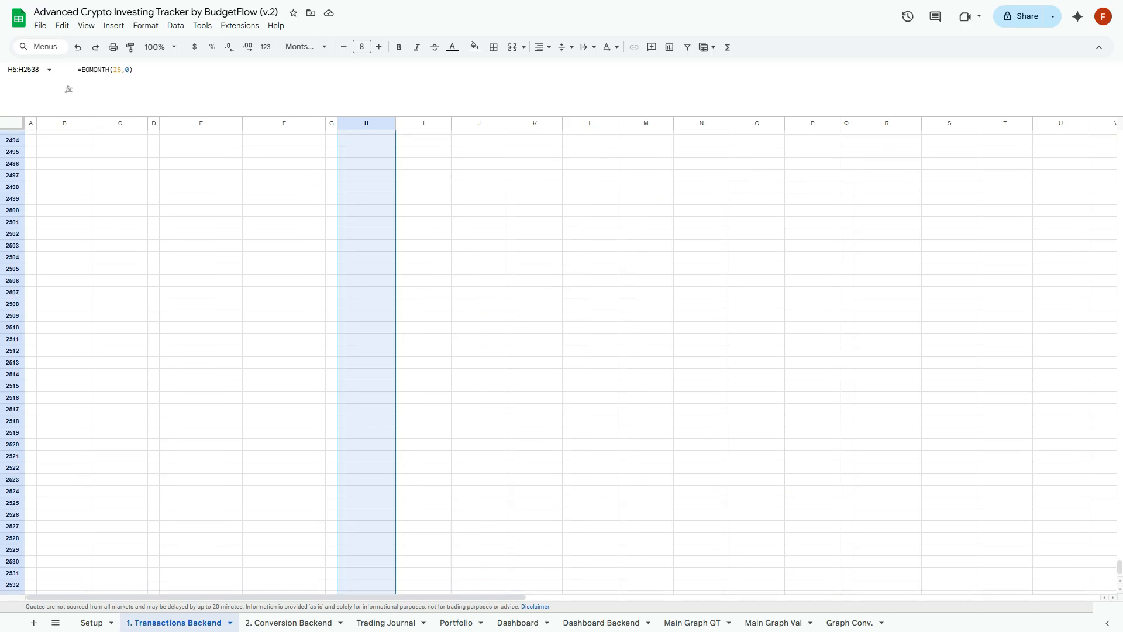
{"action": "scroll", "coordinate": [562, 363], "scroll_direction": "up", "scroll_amount": 20}
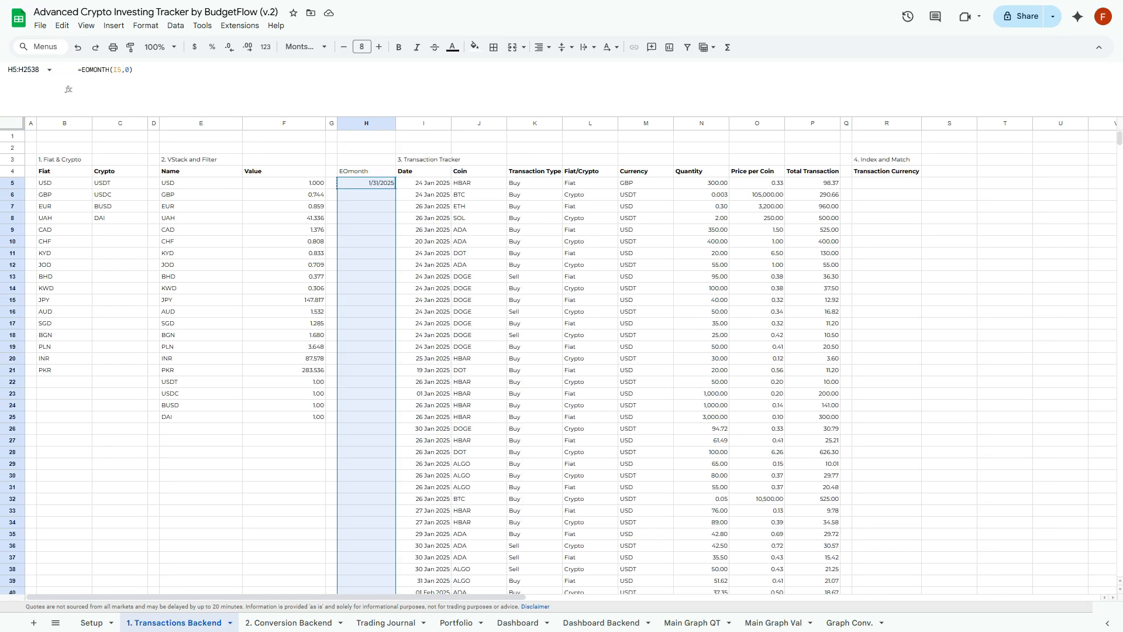
{"action": "left_click", "coordinate": [424, 206]}
Wrap the H5 formula in a blank check so it reads =if(I5="","",EOMONTH(I5,0))
{"action": "left_click", "coordinate": [366, 183]}
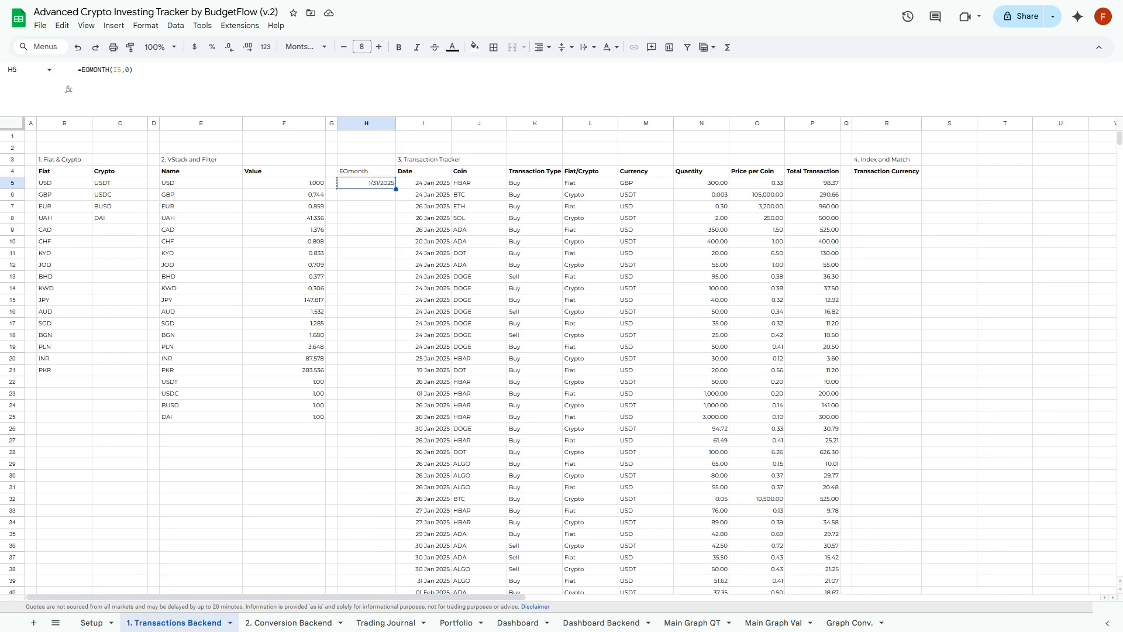
{"action": "left_click", "coordinate": [83, 70]}
{"action": "type", "text": "if( ,"}
{"action": "key", "text": "Left"}
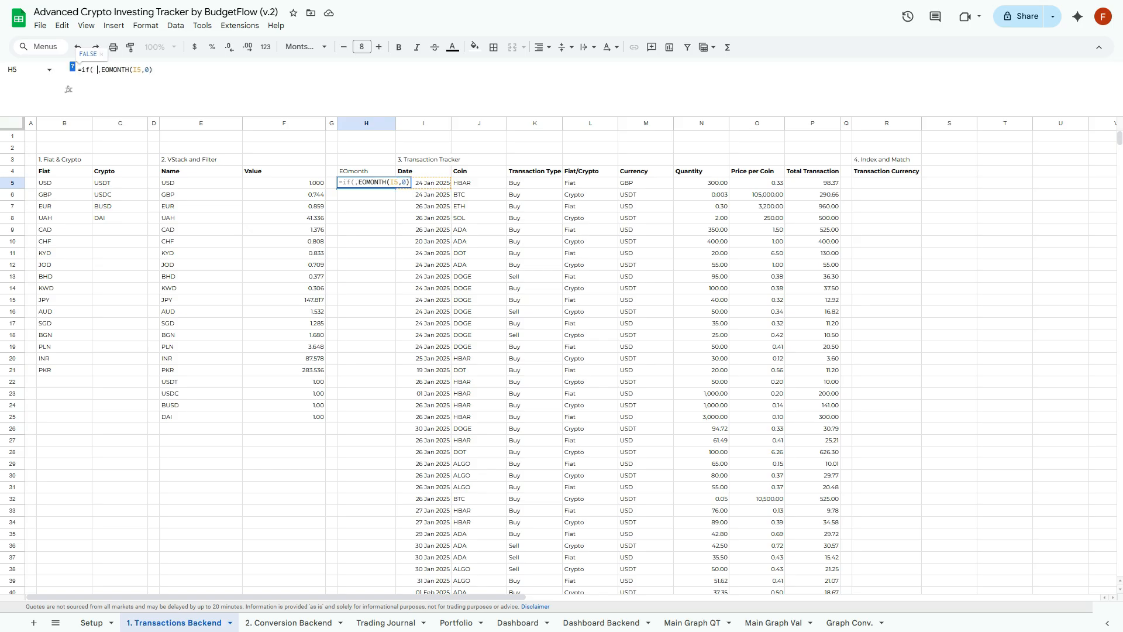
{"action": "key", "text": "Right"}
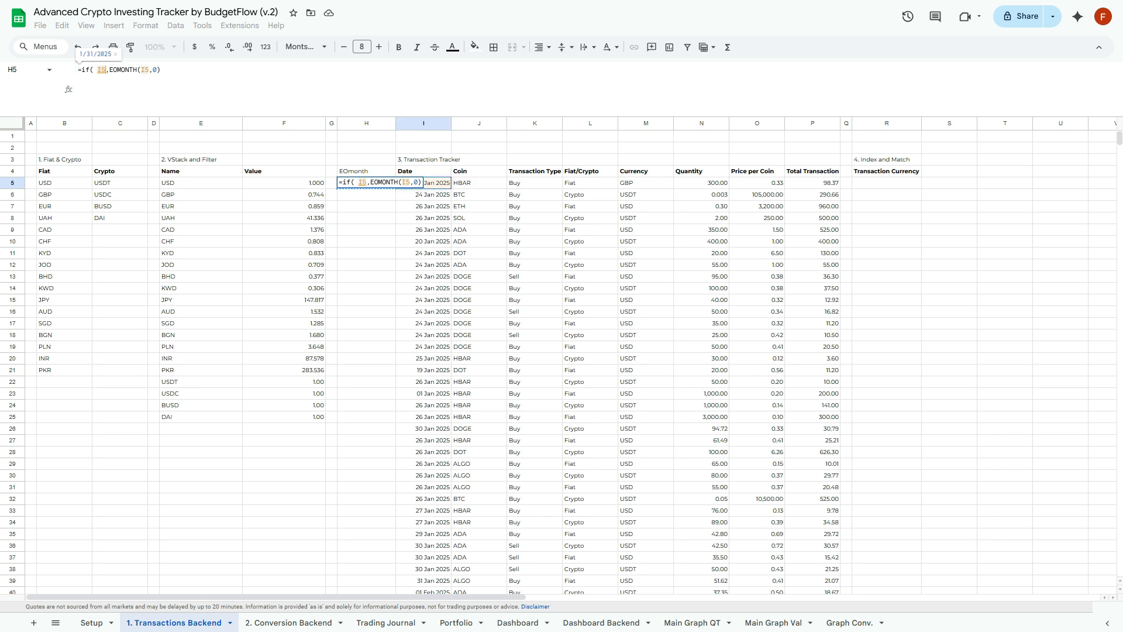
{"action": "type", "text": "=\"\",\"\""}
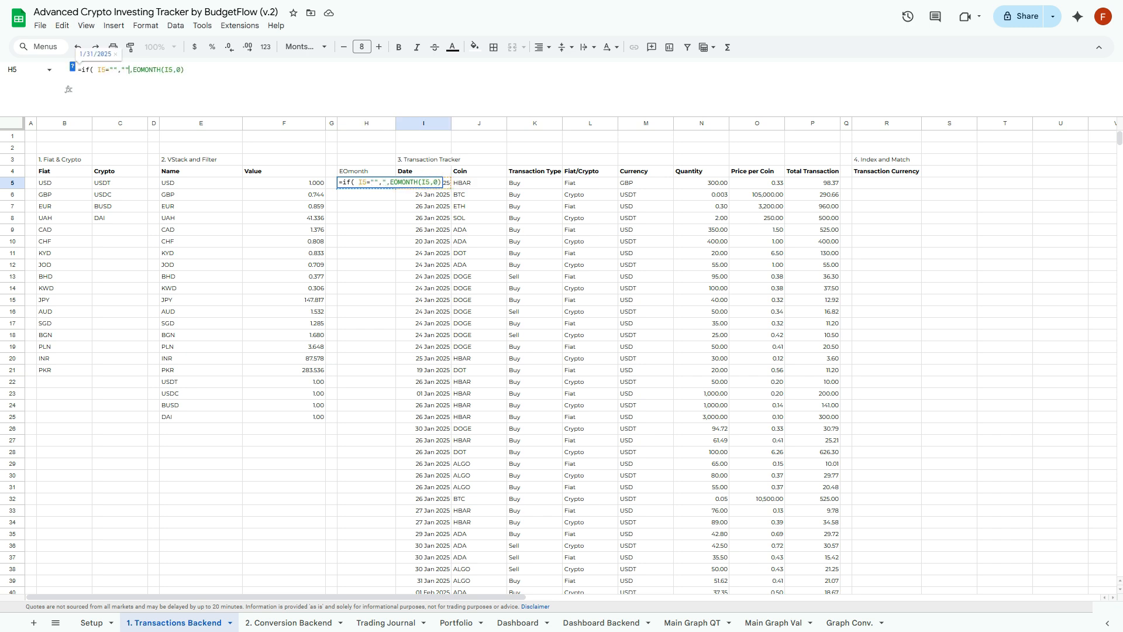
{"action": "key", "text": "Return"}
{"action": "key", "text": "Up"}
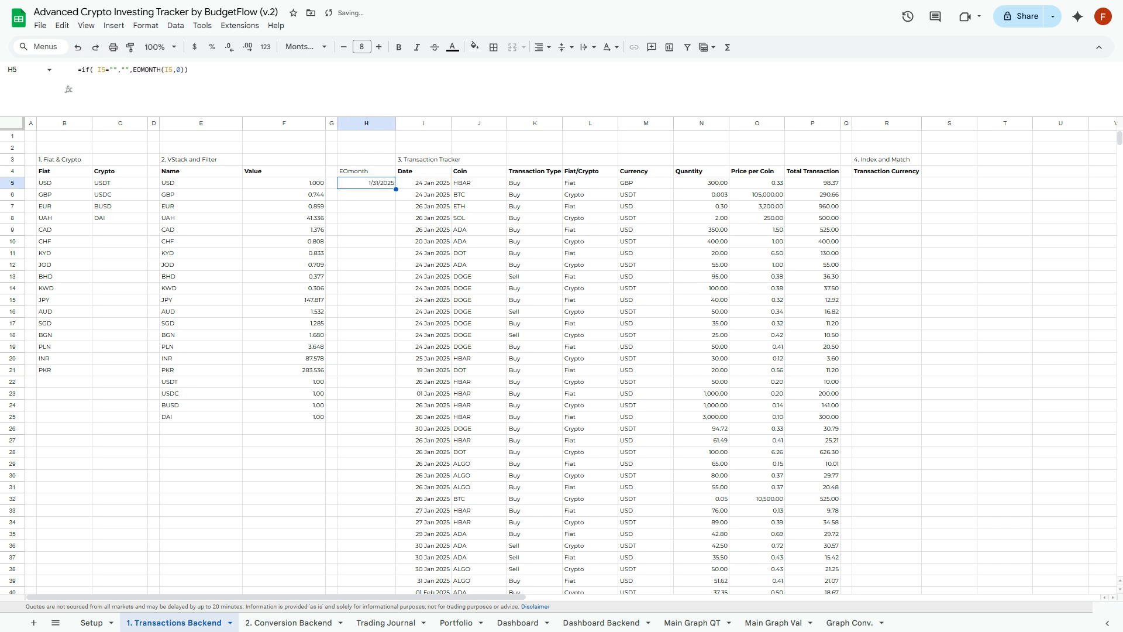
Copy the H5 month-end formula down the whole EOmonth column to row 2538
{"action": "key", "text": "ctrl+shift+Down"}
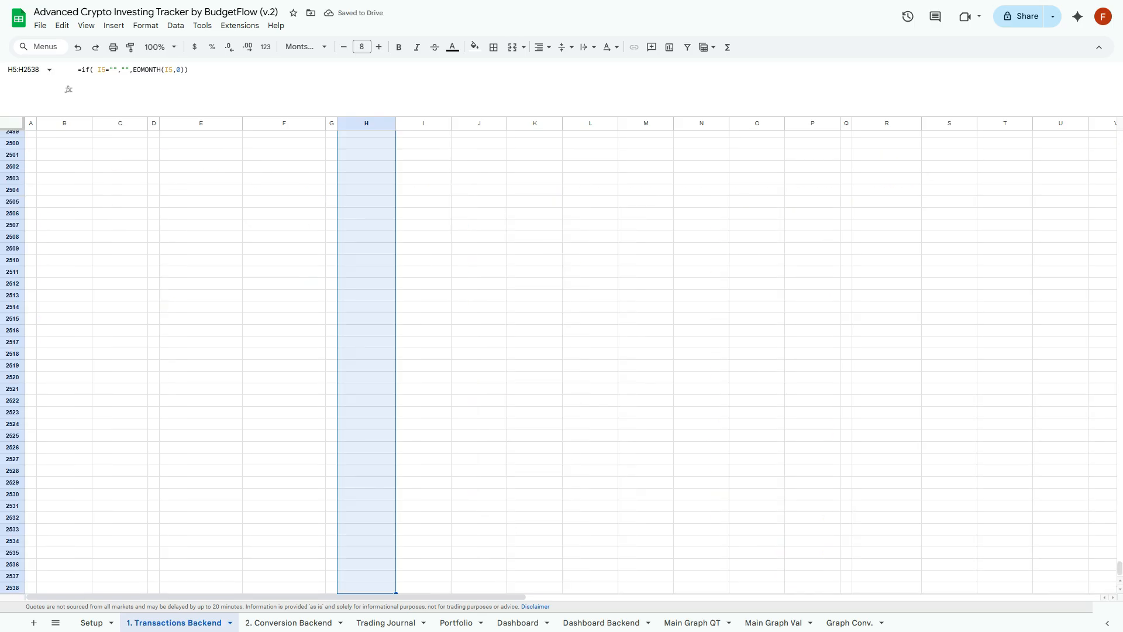
{"action": "key", "text": "ctrl+v"}
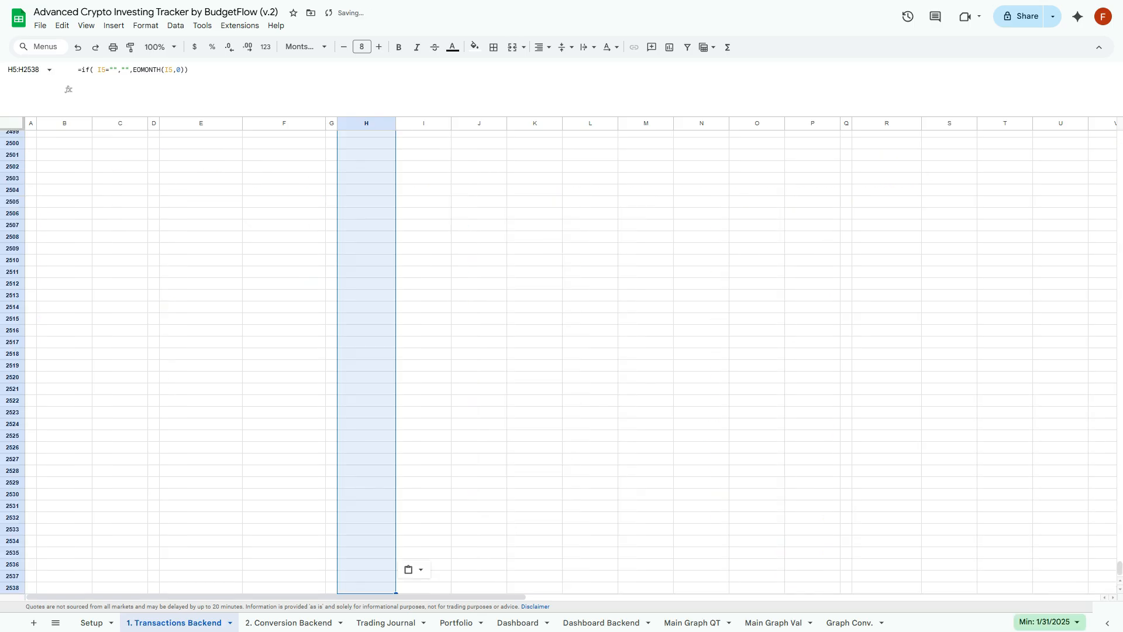
{"action": "left_click_drag", "start_coordinate": [1119, 567], "coordinate": [1120, 138]}
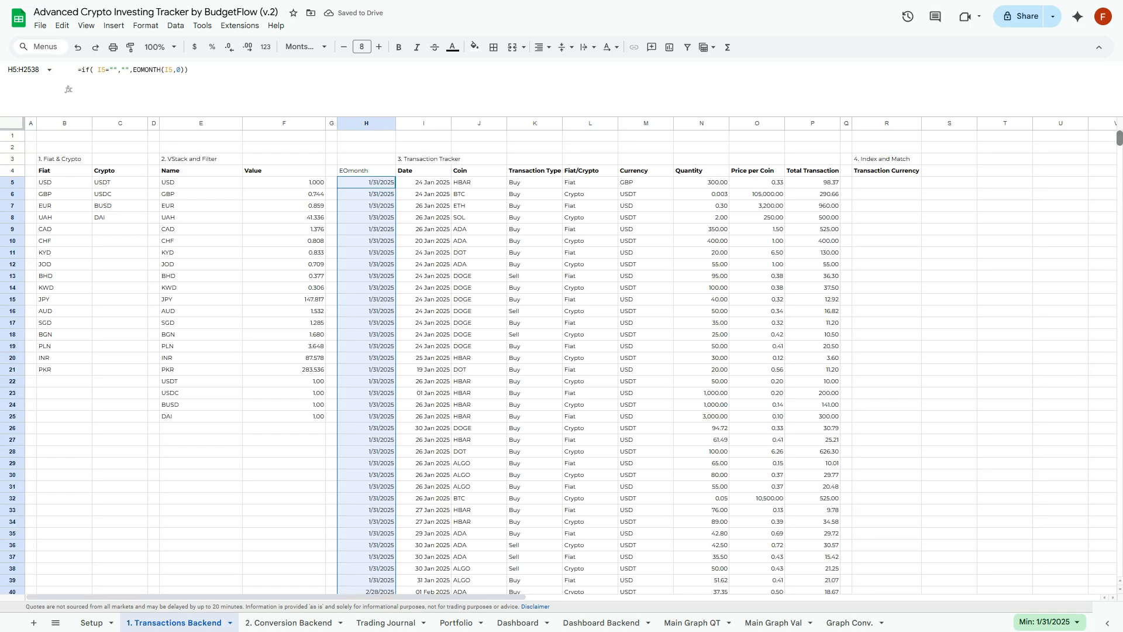
{"action": "left_click", "coordinate": [590, 276]}
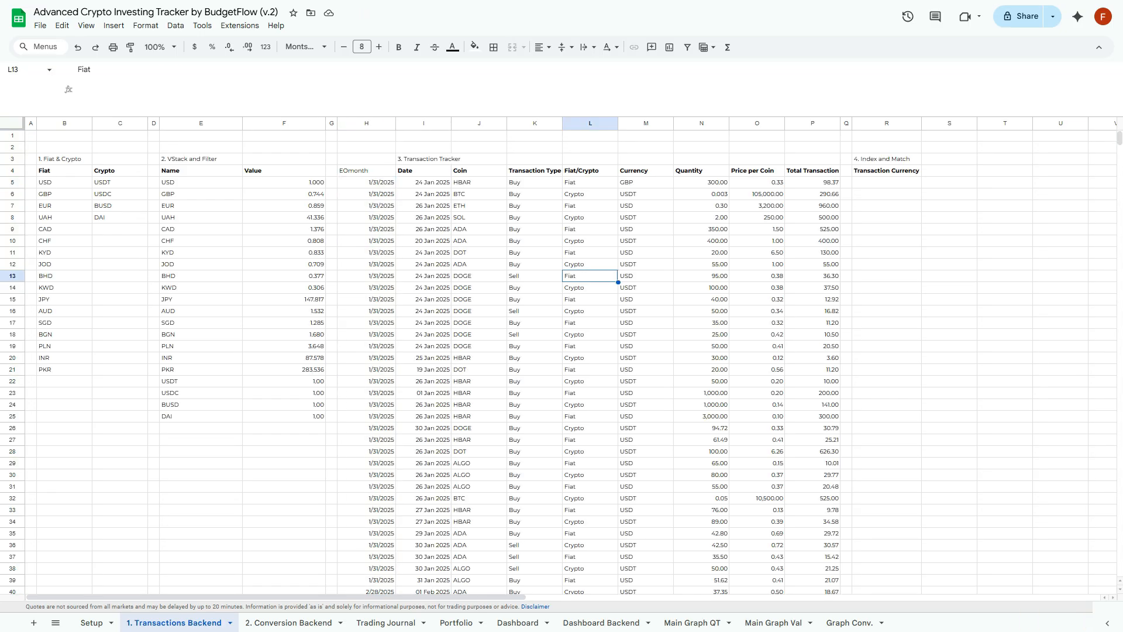
Compare the tracker's Currency column with the Currency entries in F6:F50 of the Trading Journal sheet
{"action": "scroll", "coordinate": [589, 276], "scroll_direction": "right", "scroll_amount": 1}
{"action": "left_click", "coordinate": [614, 183]}
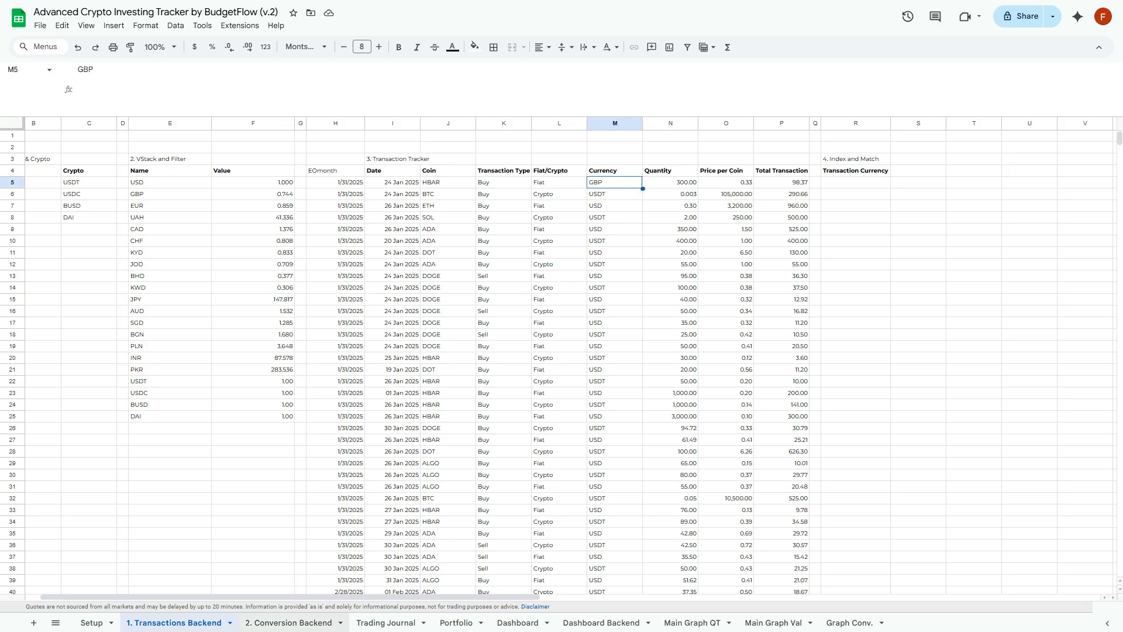
{"action": "left_click", "coordinate": [287, 622]}
{"action": "left_click", "coordinate": [386, 623]}
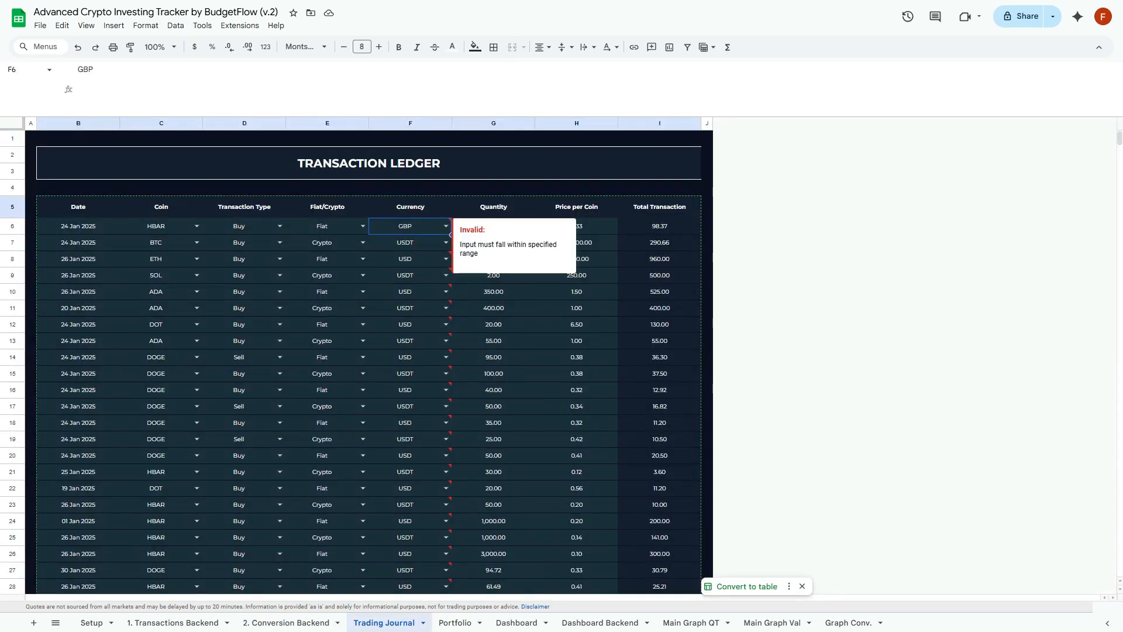
{"action": "key", "text": "ctrl+shift+Down"}
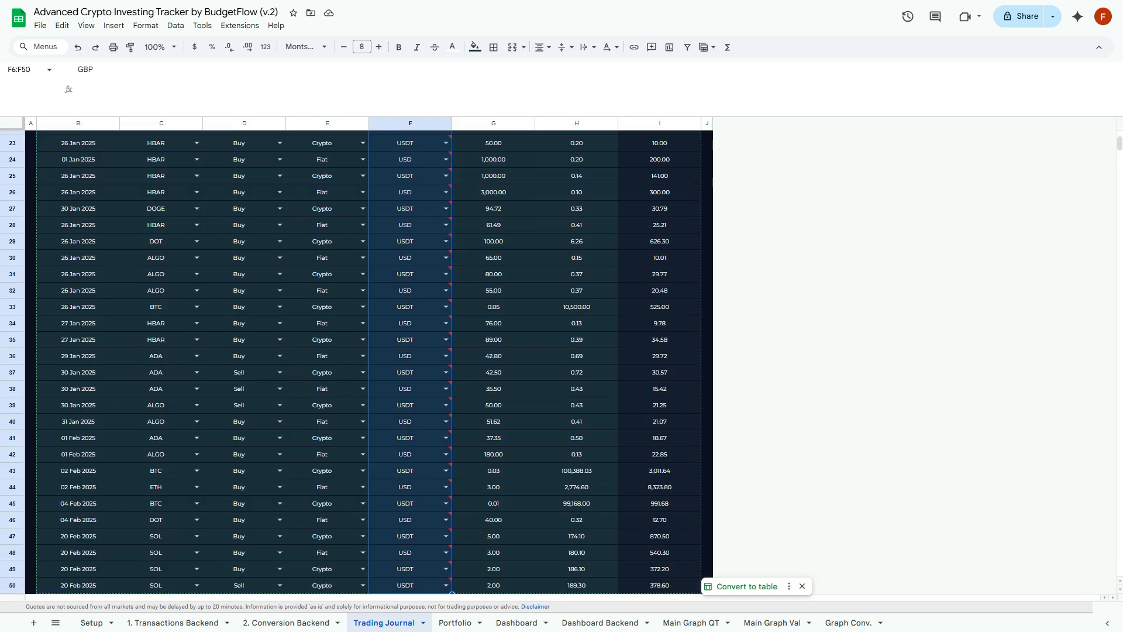
{"action": "scroll", "coordinate": [369, 362], "scroll_direction": "up", "scroll_amount": 7}
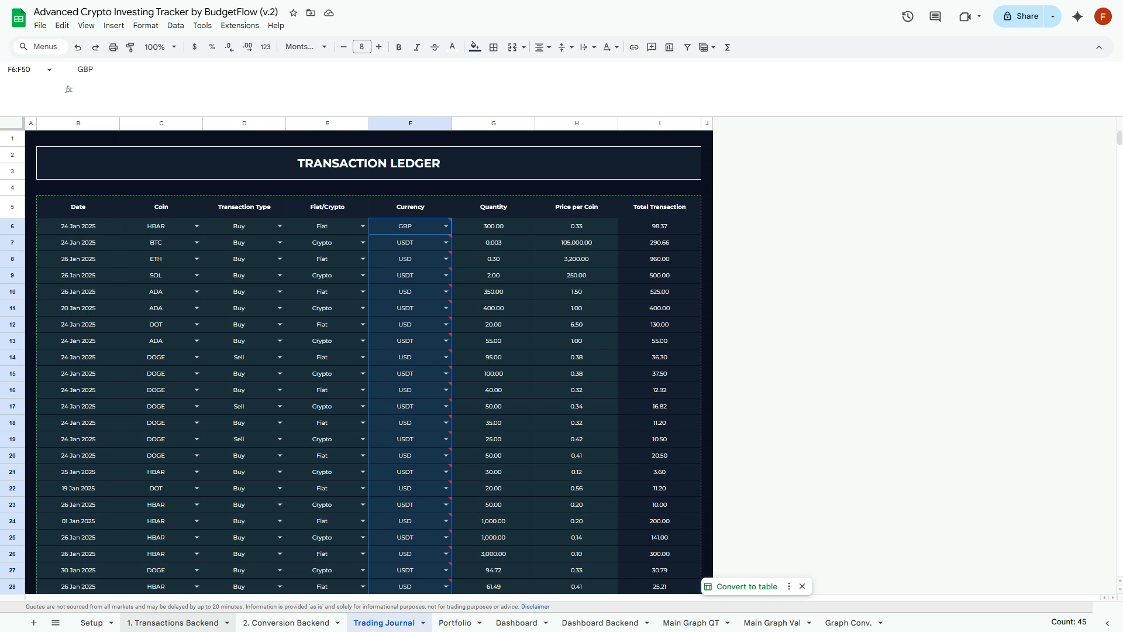
Start an INDEX formula in cell R5 of the Transactions Backend sheet over the locked Fiat and Crypto range $B$5:$C
{"action": "left_click", "coordinate": [173, 623]}
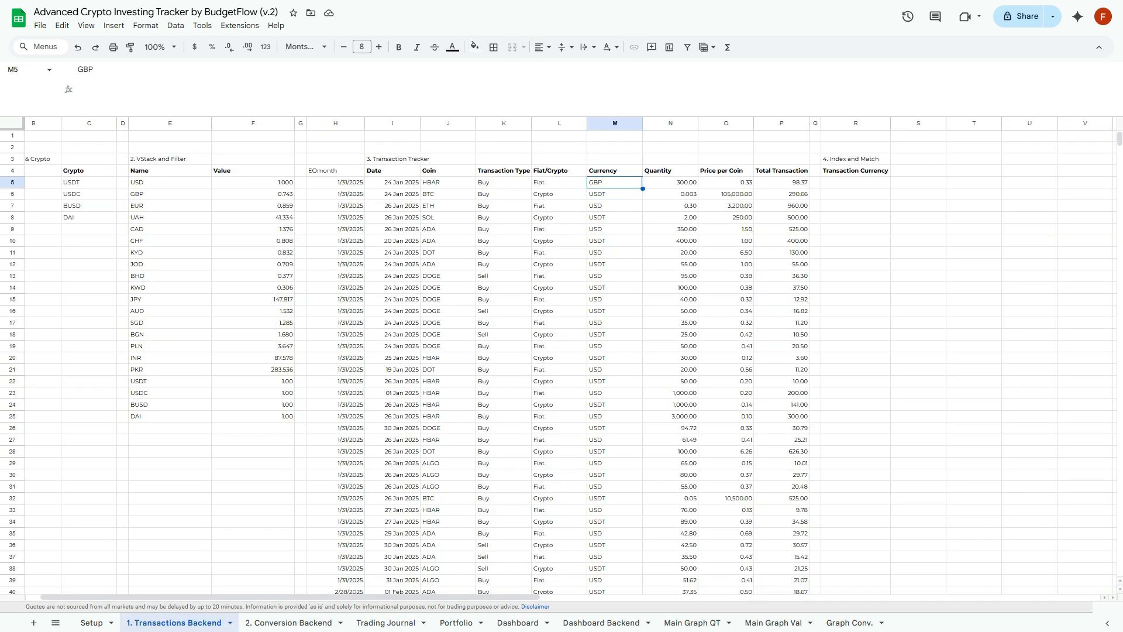
{"action": "left_click", "coordinate": [856, 182]}
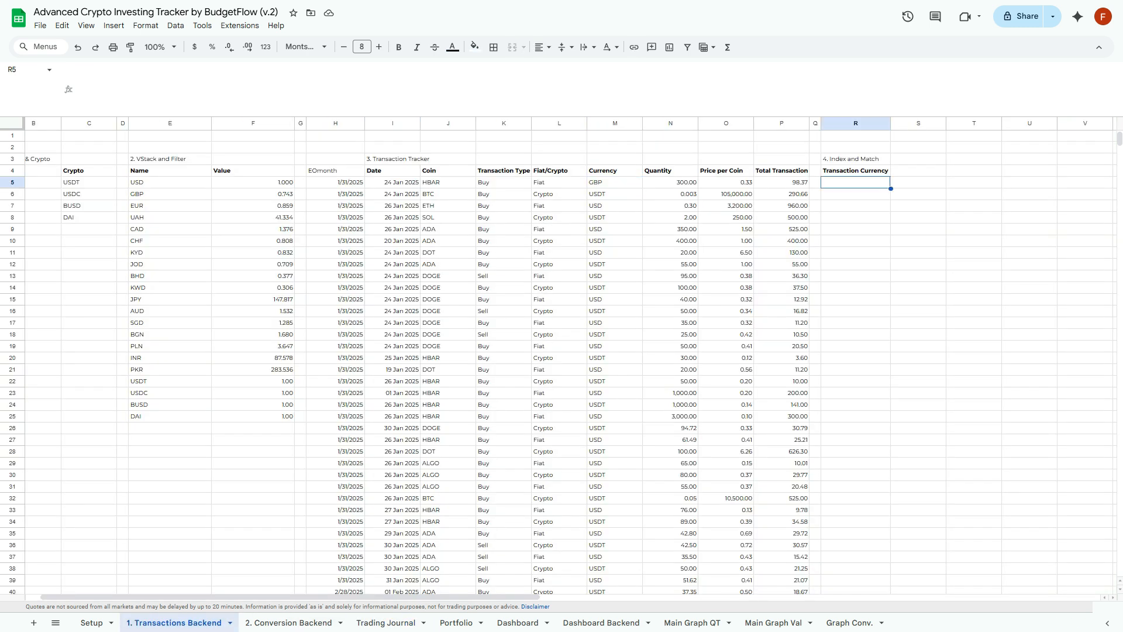
{"action": "type", "text": "=INDEX("}
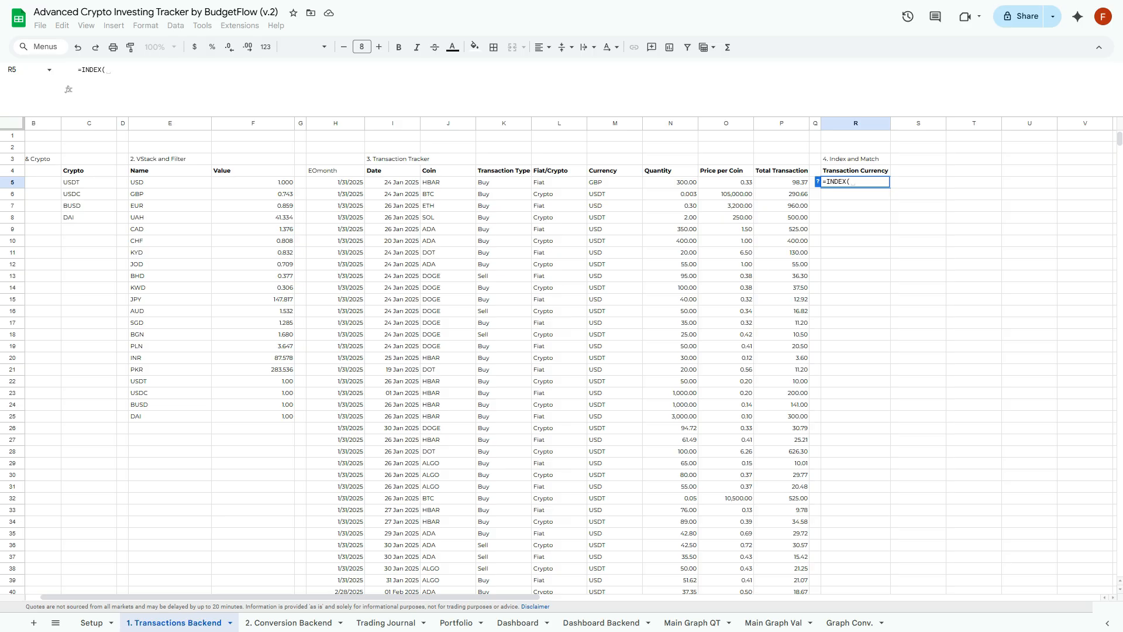
{"action": "left_click", "coordinate": [335, 182]}
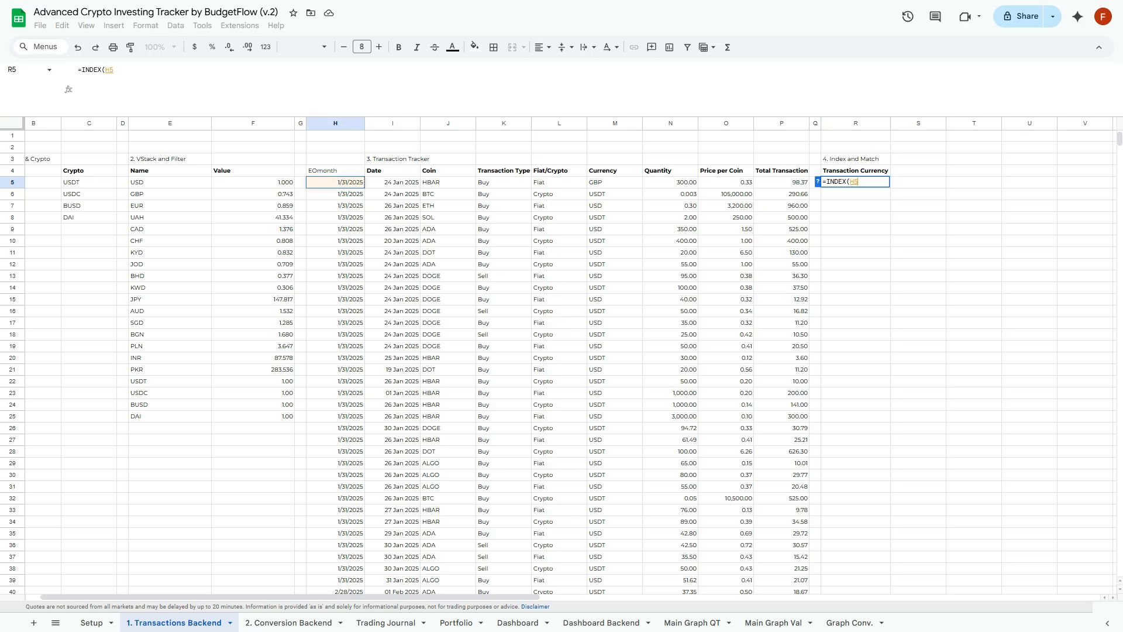
{"action": "key", "text": "Right"}
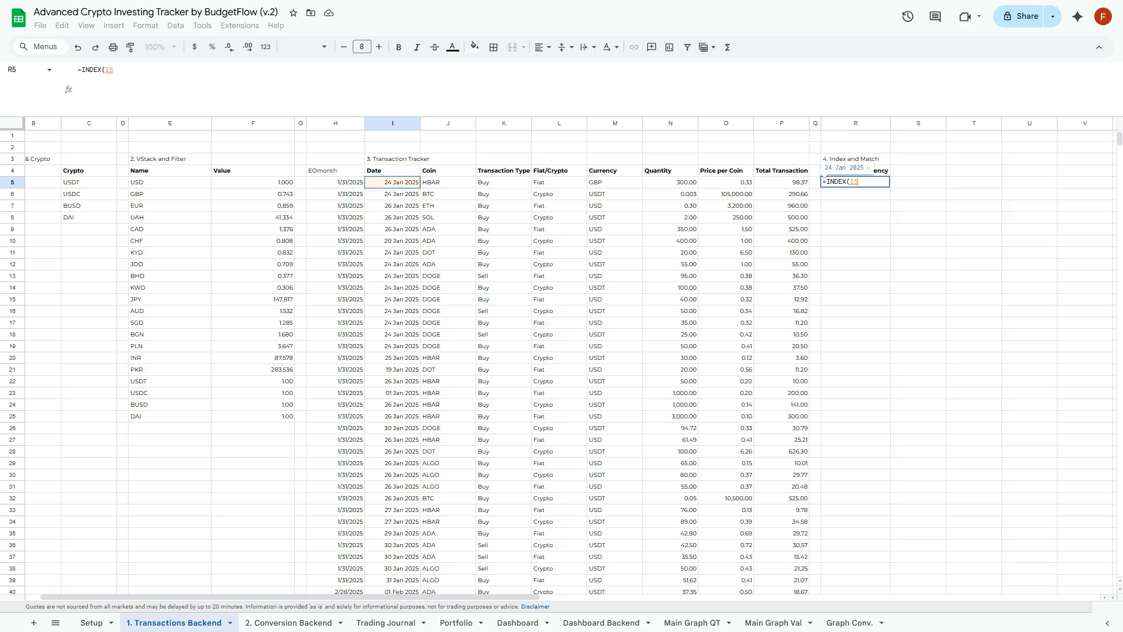
{"action": "scroll", "coordinate": [571, 358], "scroll_direction": "left", "scroll_amount": 1}
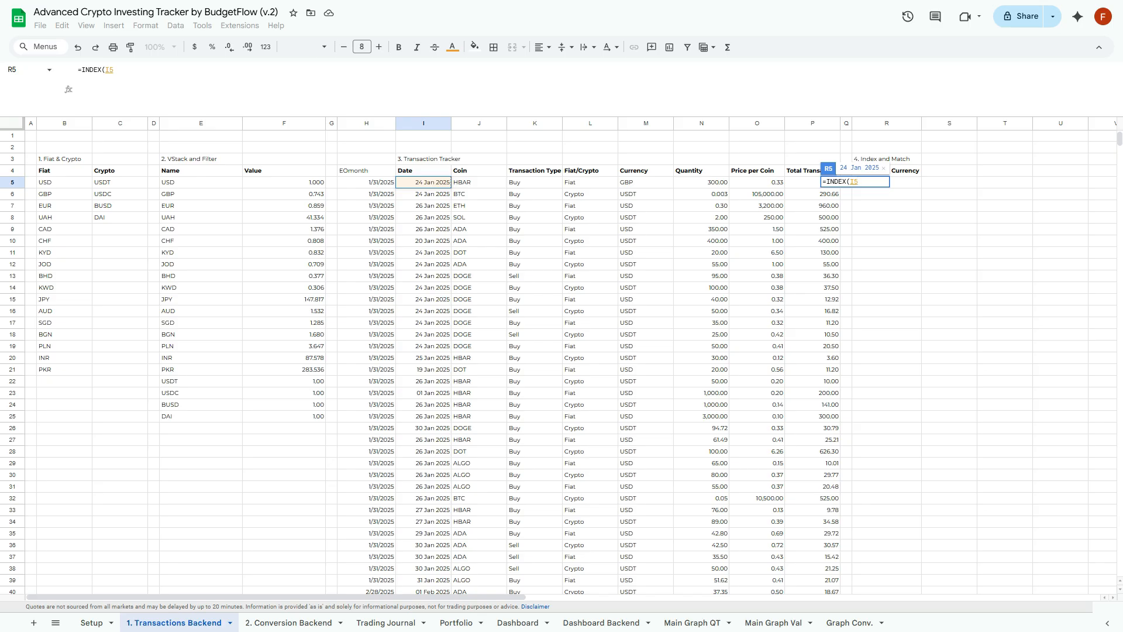
{"action": "left_click", "coordinate": [65, 182]}
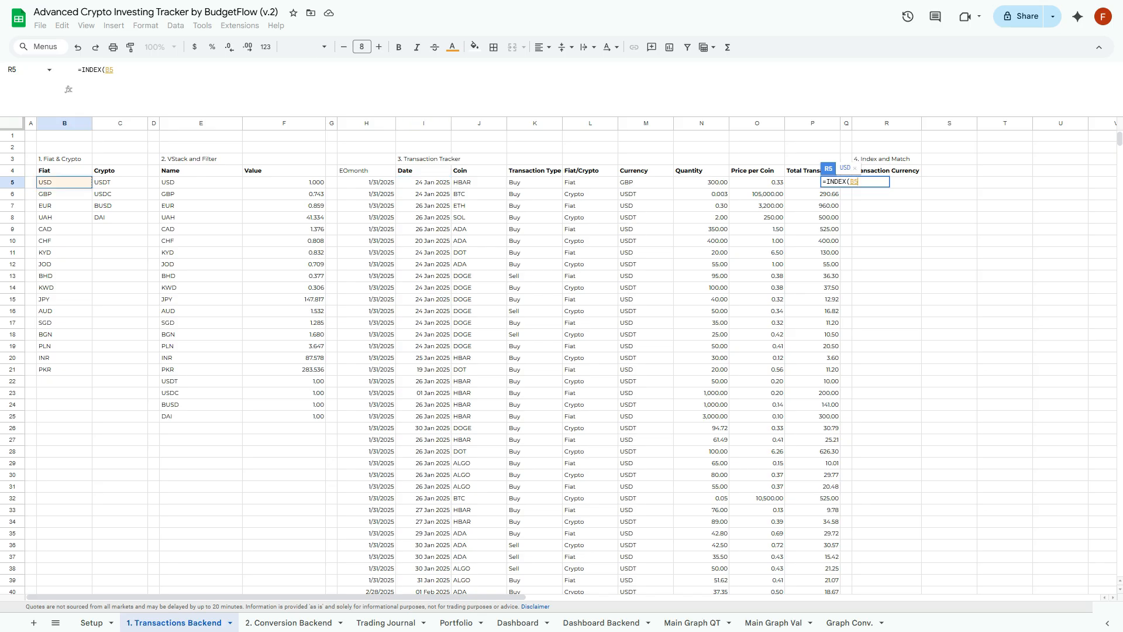
{"action": "key", "text": "shift+Right"}
{"action": "key", "text": "ctrl+shift+Down"}
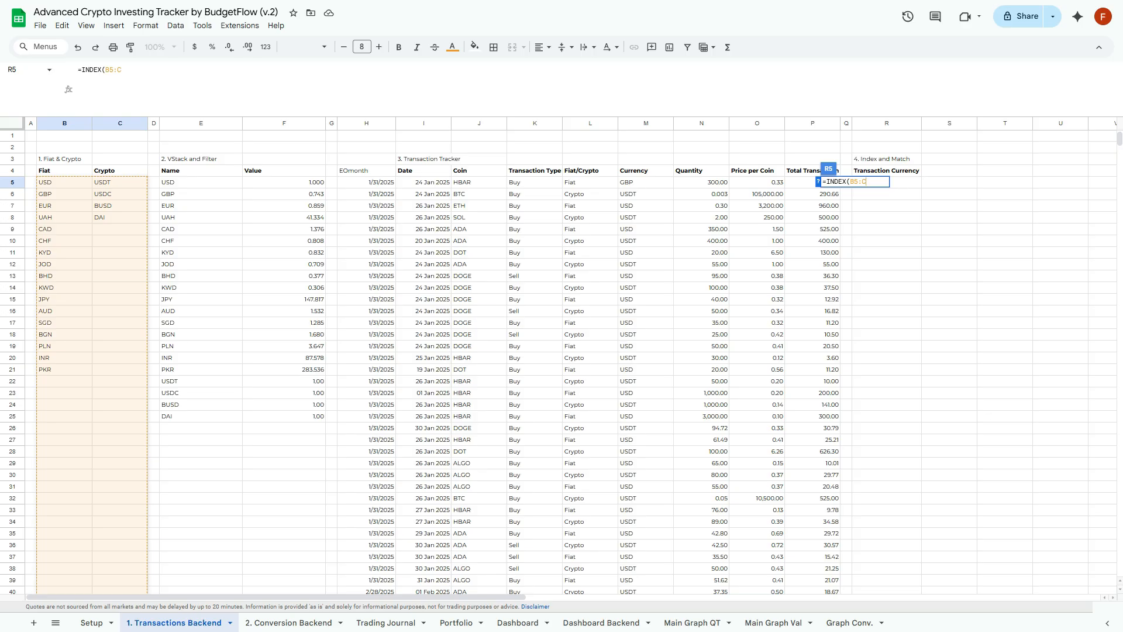
{"action": "key", "text": "F4"}
Leave the INDEX row argument empty and begin a MATCH function as its column argument
{"action": "type", "text": ",MATCH("}
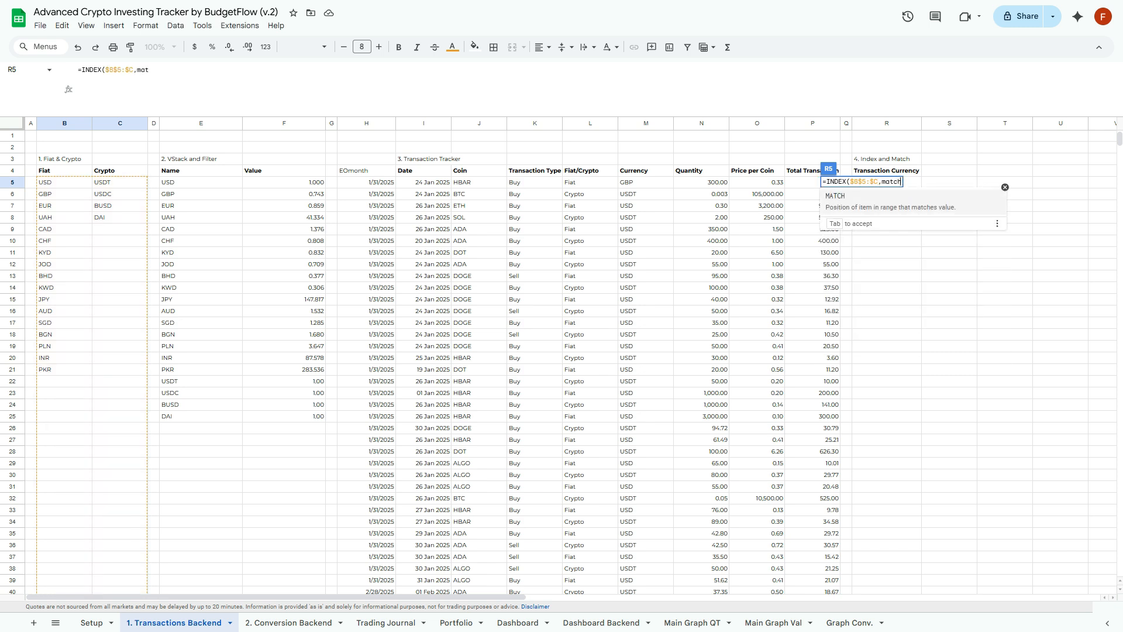
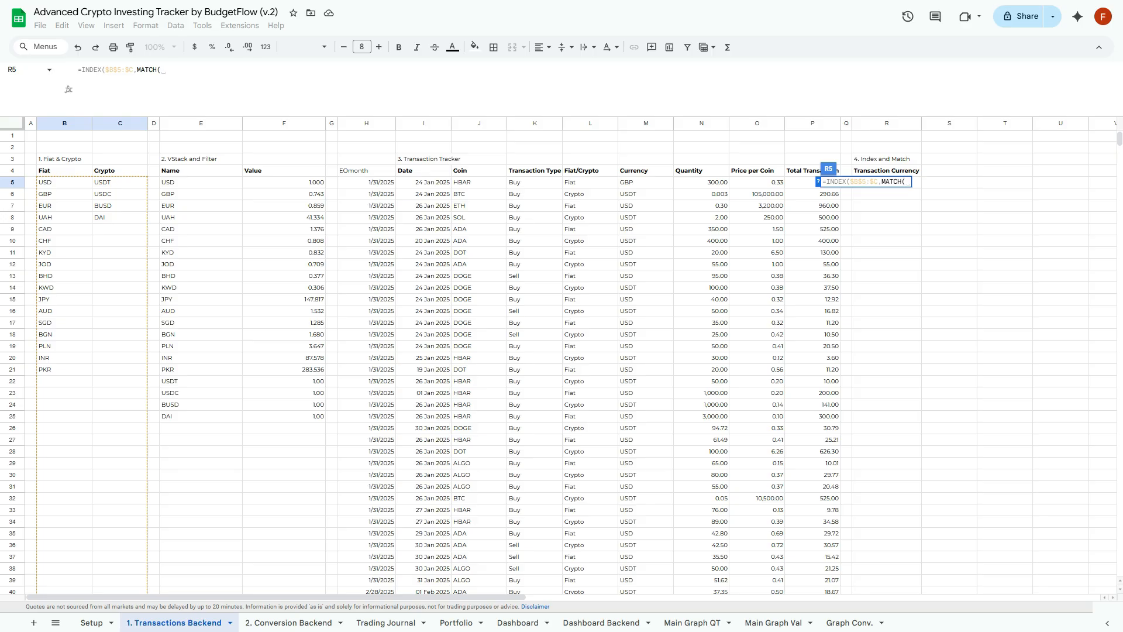
{"action": "key", "text": "BackSpace"}
{"action": "key", "text": "BackSpace"}
{"action": "key", "text": "BackSpace"}
{"action": "key", "text": "BackSpace"}
{"action": "key", "text": "BackSpace"}
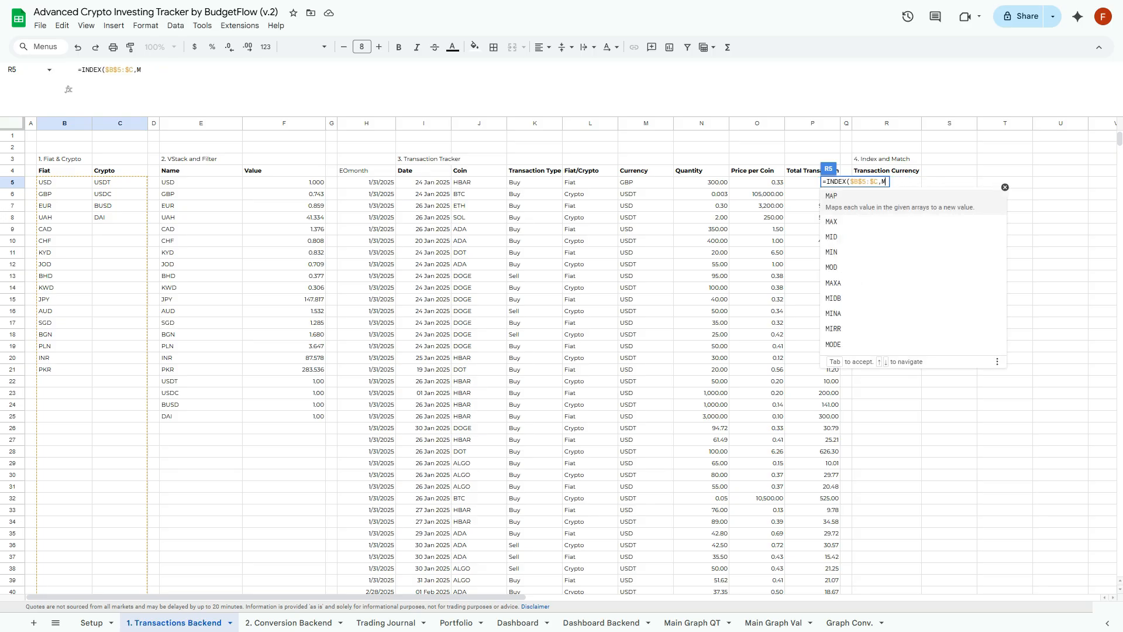
{"action": "key", "text": "BackSpace"}
{"action": "type", "text": ",MATCH("}
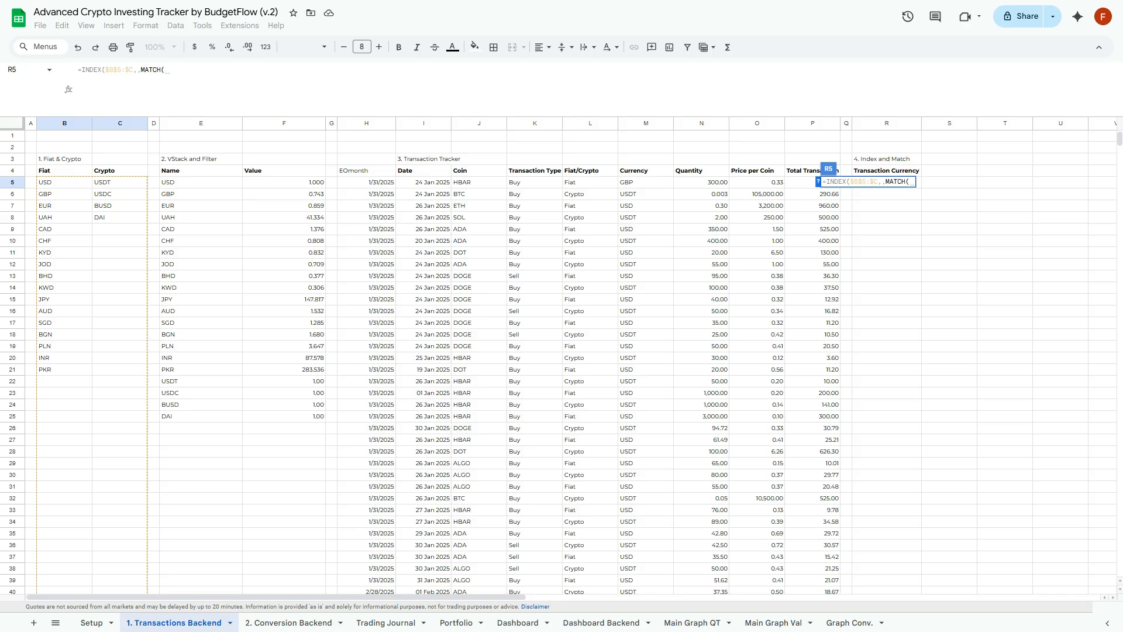
Complete the R5 formula by matching $L5 against the headers $B$4:$C$4 with match type 0, and commit it
{"action": "left_click", "coordinate": [591, 182]}
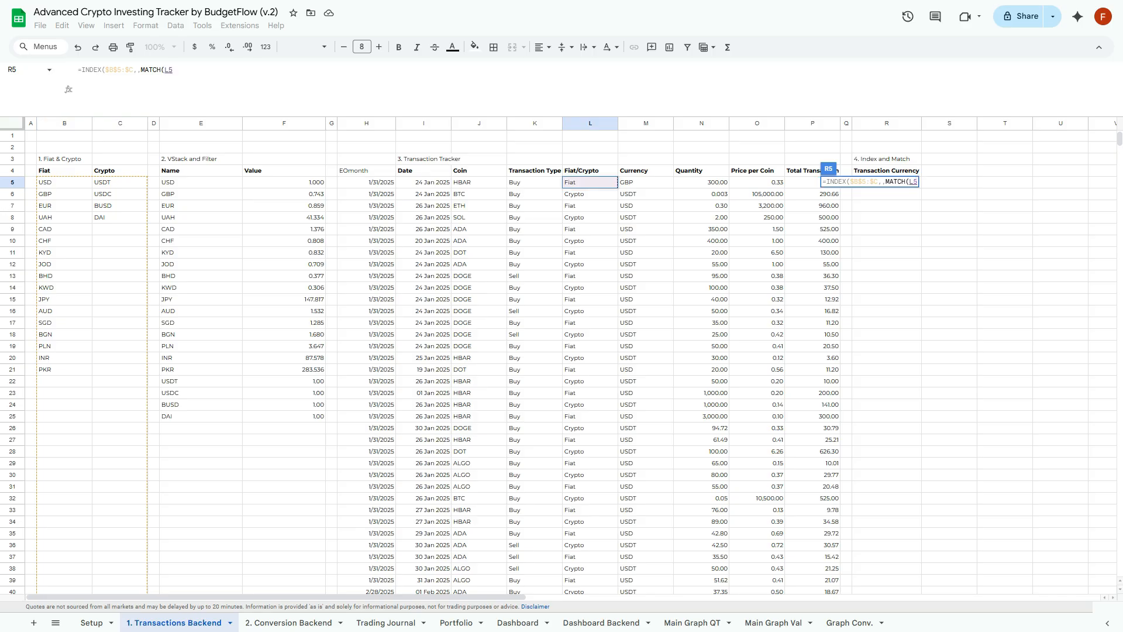
{"action": "key", "text": "F4"}
{"action": "key", "text": "F4"}
{"action": "key", "text": "F4"}
{"action": "type", "text": ","}
{"action": "left_click_drag", "start_coordinate": [65, 171], "coordinate": [120, 170]}
{"action": "key", "text": "F4"}
{"action": "type", "text": ",0)"}
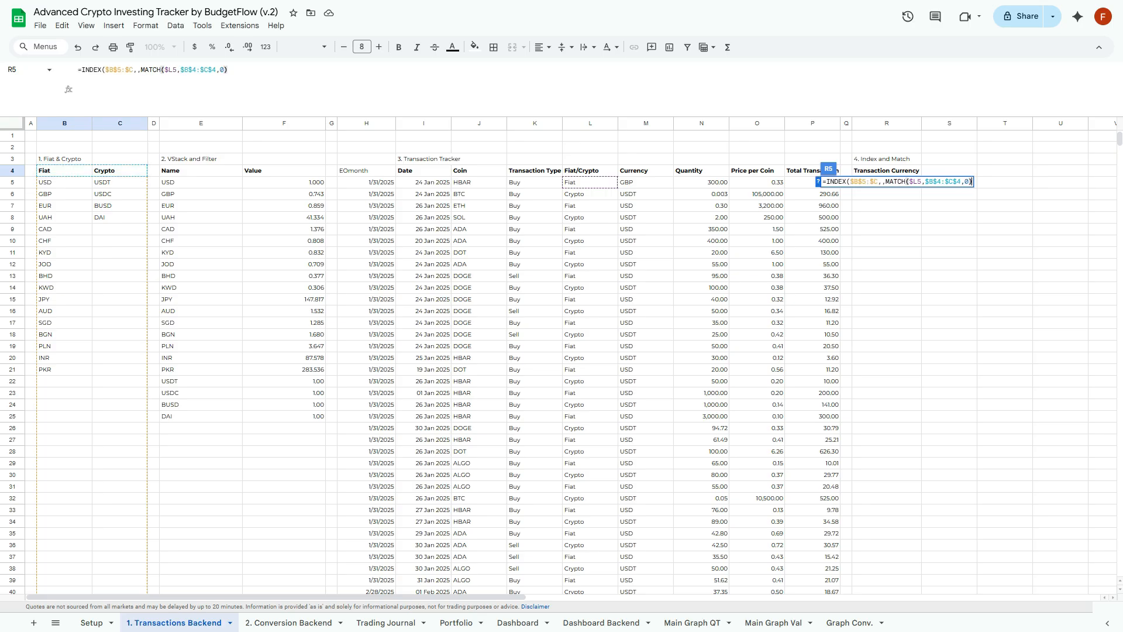
{"action": "key", "text": "Return"}
Compare the row 5 Fiat/Crypto and Currency entries with the currency list returned under Transaction Currency
{"action": "left_click", "coordinate": [886, 183]}
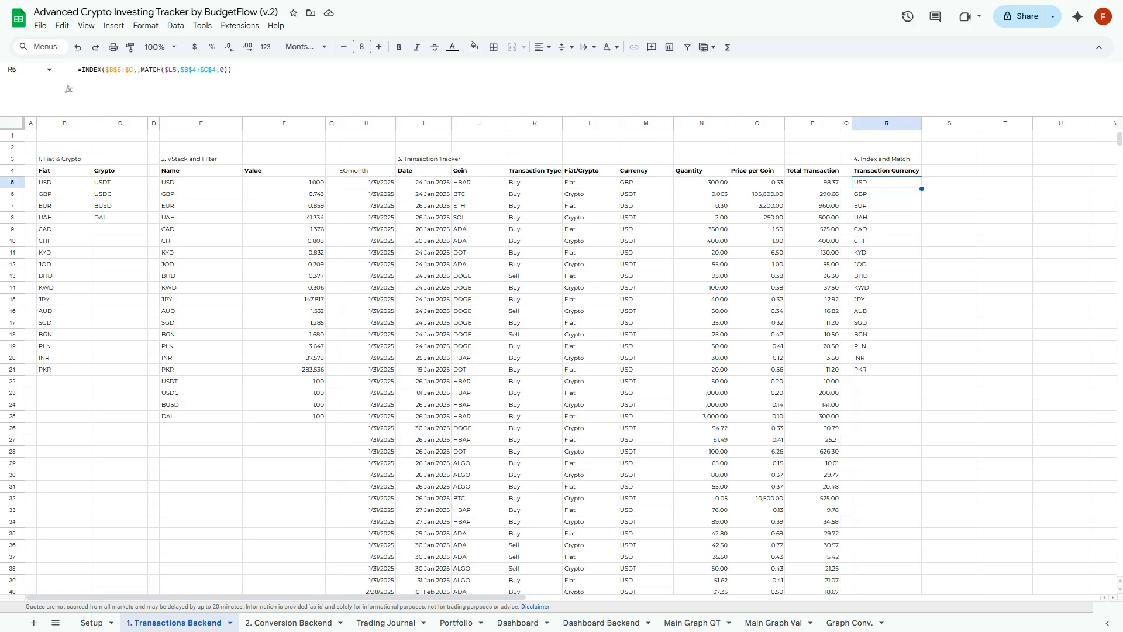
{"action": "key", "text": "Left"}
{"action": "key", "text": "Left"}
{"action": "key", "text": "Left"}
{"action": "key", "text": "Left"}
{"action": "key", "text": "Left"}
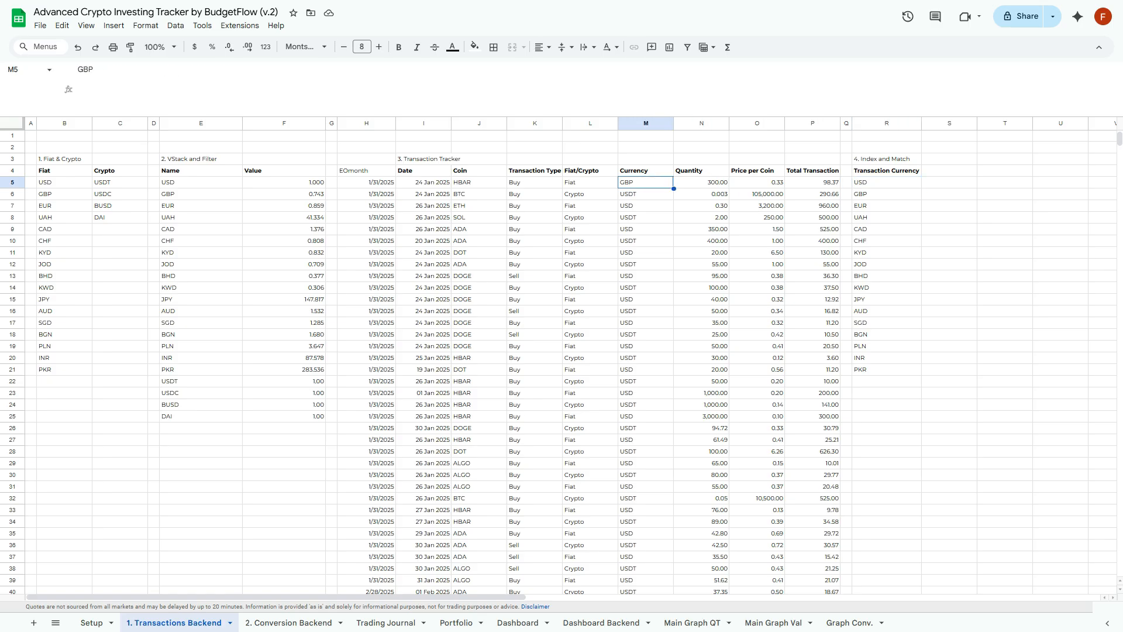
{"action": "key", "text": "Left"}
{"action": "key", "text": "Right"}
{"action": "key", "text": "Right"}
{"action": "key", "text": "Right"}
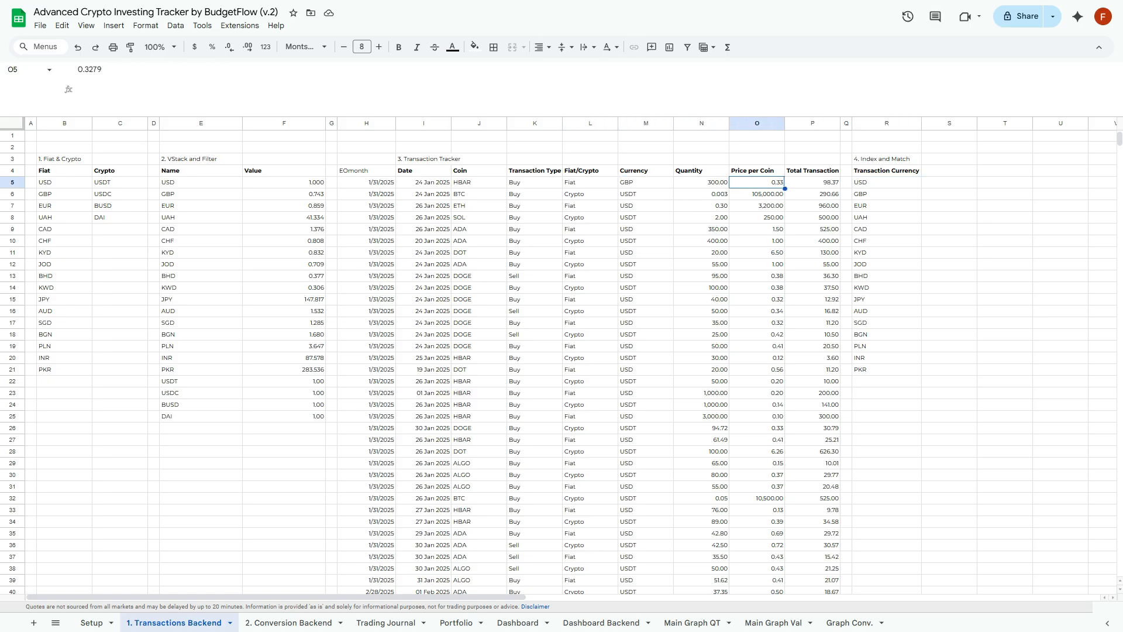
{"action": "key", "text": "Right"}
{"action": "key", "text": "Right"}
{"action": "key", "text": "Right"}
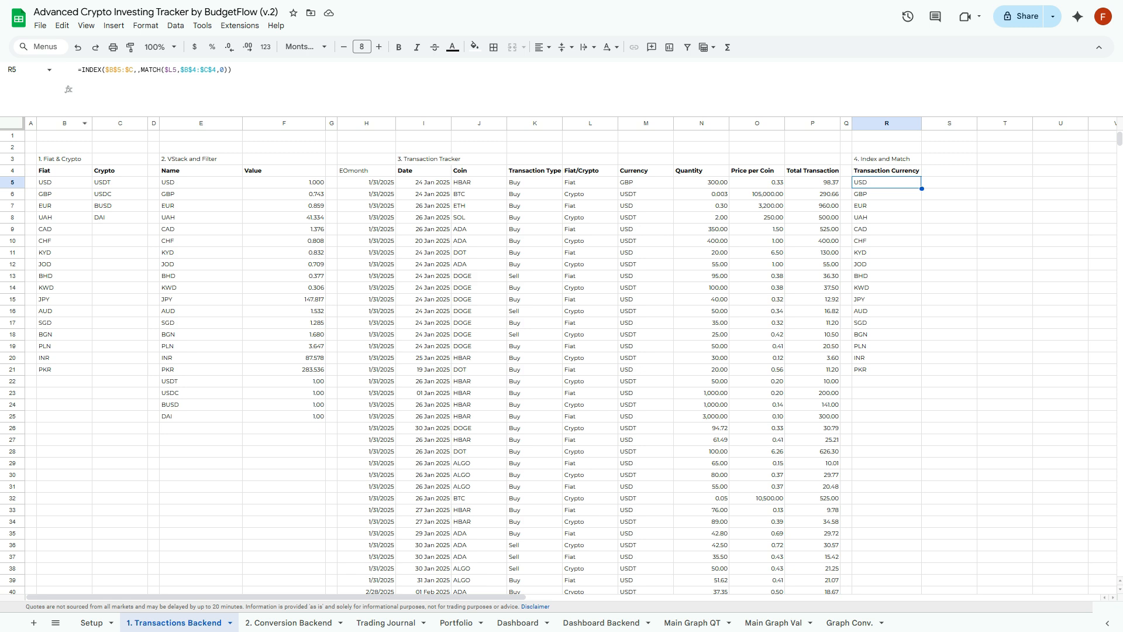
Wrap the R5 formula in TRANSPOSE so it reads =transpose(INDEX($B$5:$C,,MATCH($L5,$B$4:$C$4,0))), and review the currencies laid out across the row
{"action": "left_click", "coordinate": [81, 70]}
{"action": "type", "text": "transpose"}
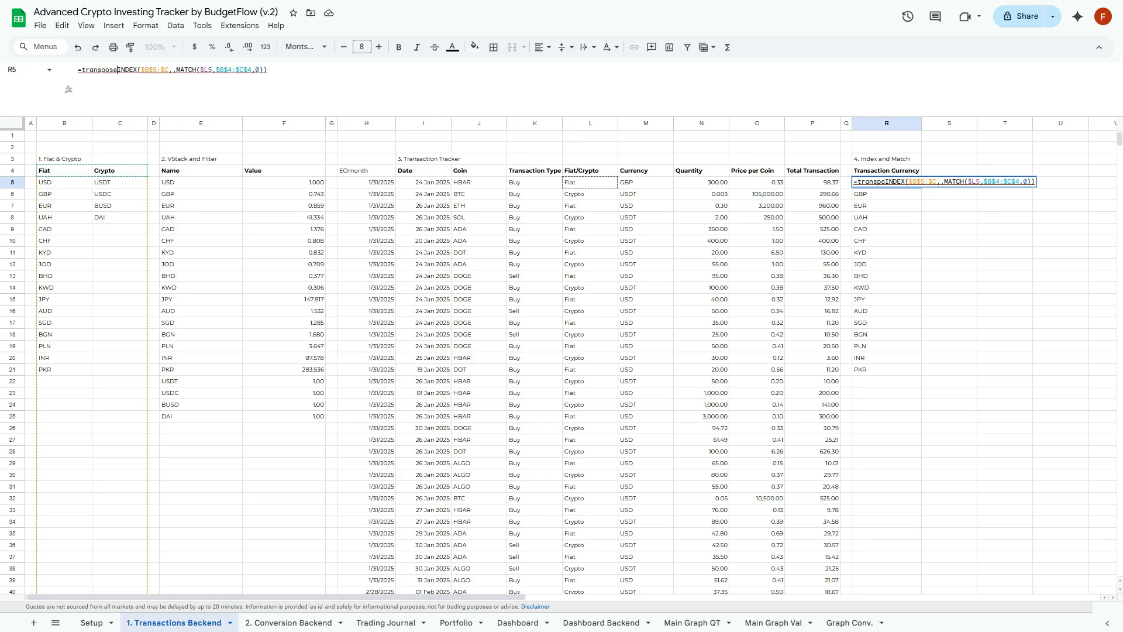
{"action": "type", "text": "("}
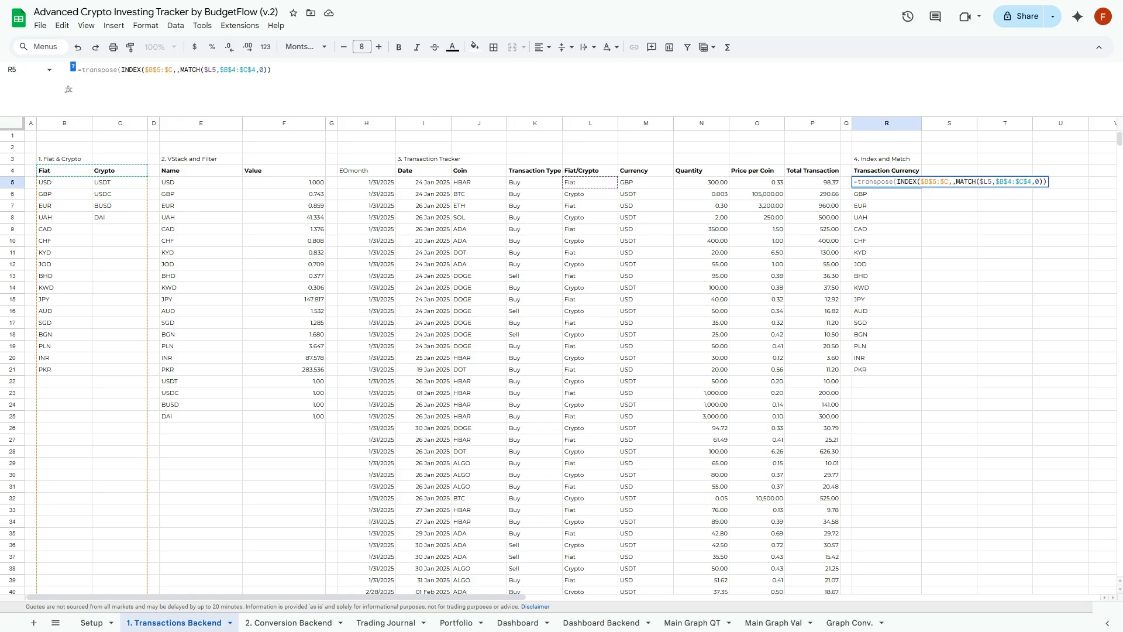
{"action": "key", "text": "Return"}
{"action": "scroll", "coordinate": [565, 355], "scroll_direction": "right", "scroll_amount": 10}
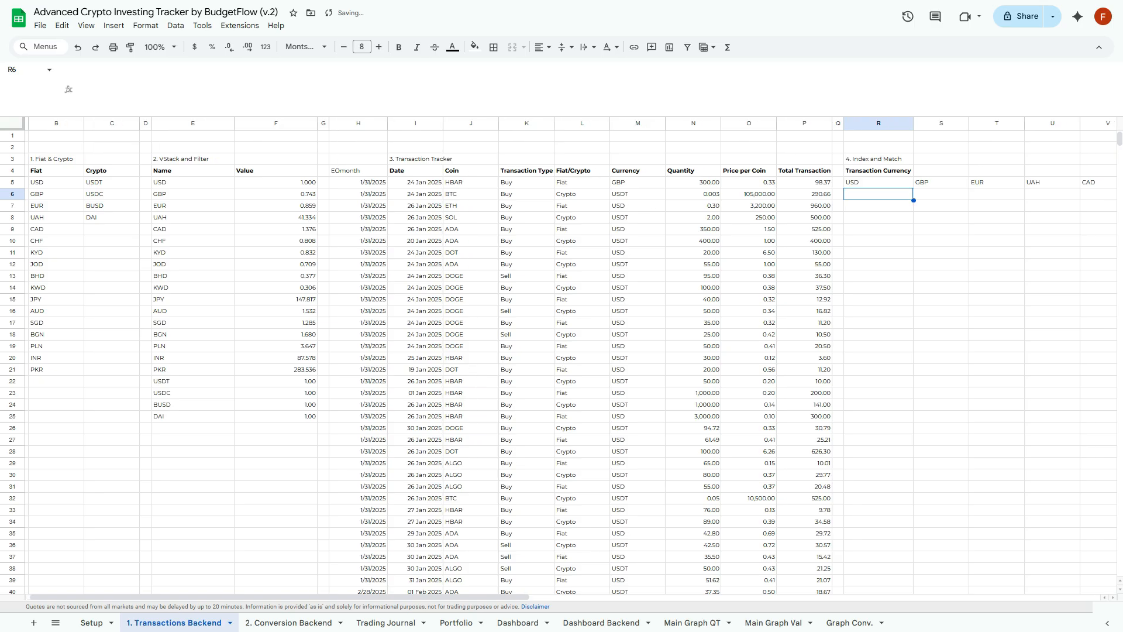
{"action": "scroll", "coordinate": [565, 355], "scroll_direction": "right", "scroll_amount": 5}
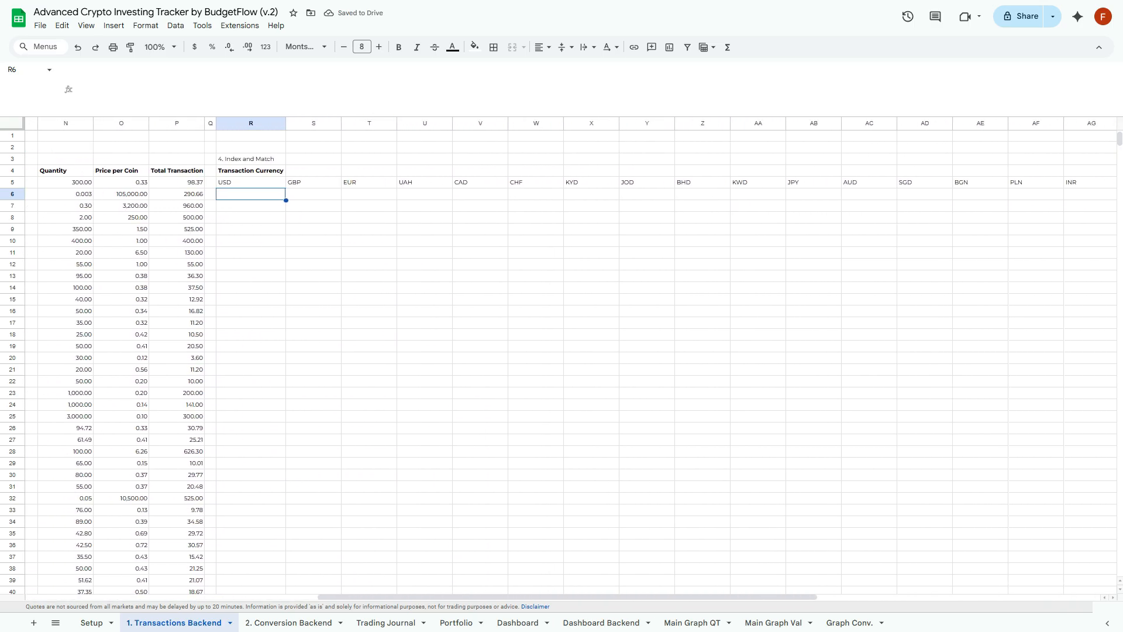
{"action": "scroll", "coordinate": [565, 355], "scroll_direction": "left", "scroll_amount": 4}
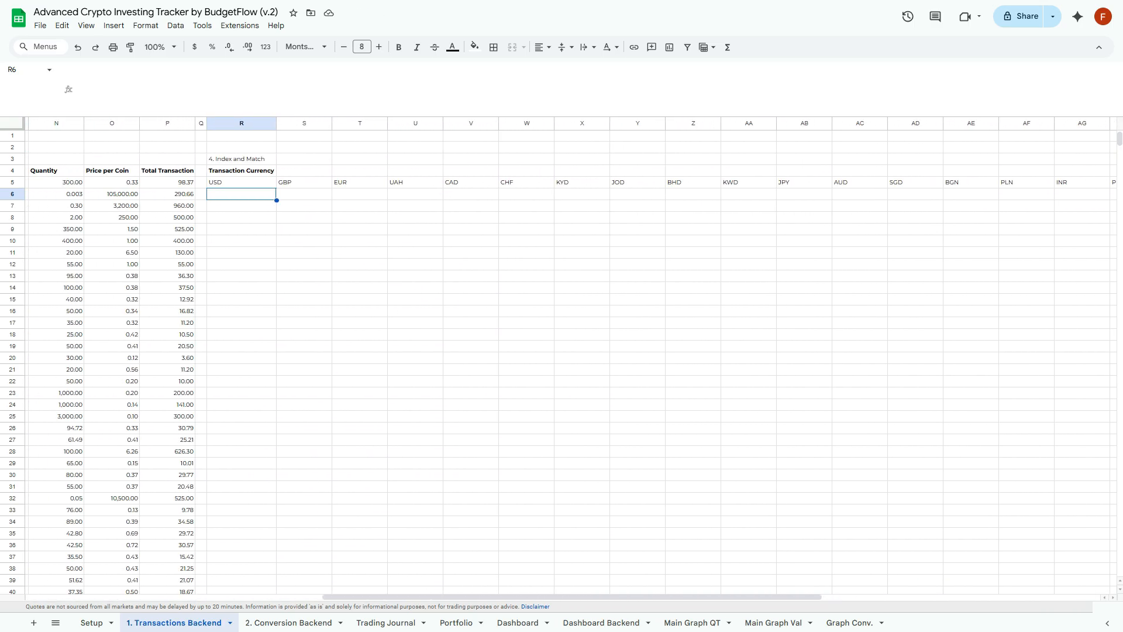
Wrap the R5 formula in a blank check on the date so it reads =if( I5="","",transpose(INDEX($B$5:$C,,MATCH($L5,$B$4:$C$4,0))))
{"action": "left_click", "coordinate": [448, 182]}
{"action": "scroll", "coordinate": [566, 355], "scroll_direction": "left", "scroll_amount": 1}
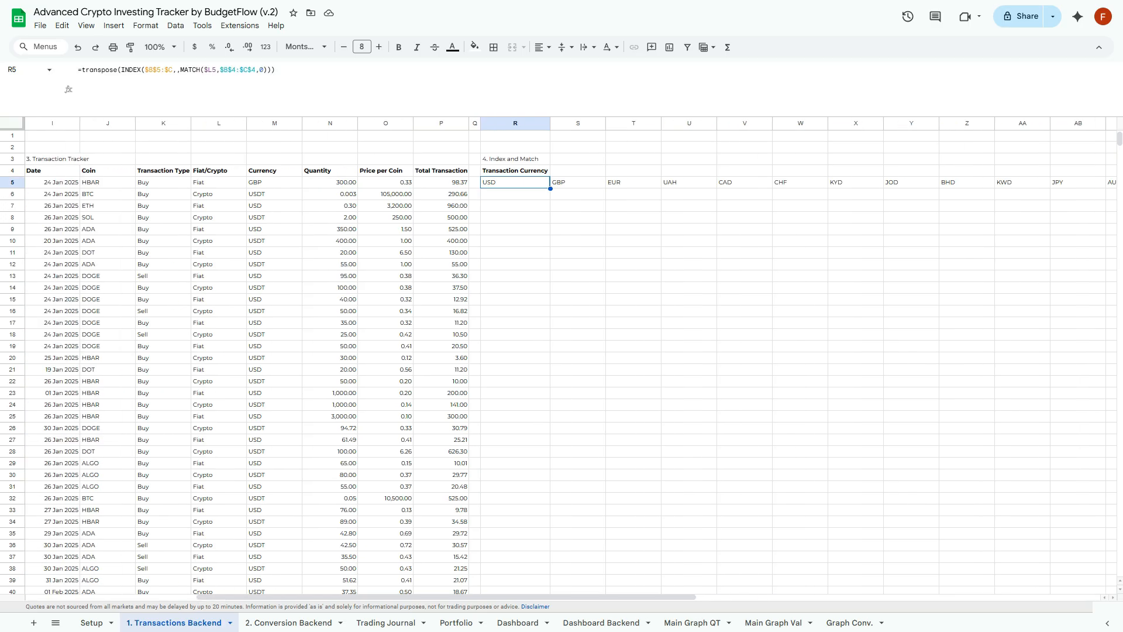
{"action": "scroll", "coordinate": [566, 355], "scroll_direction": "left", "scroll_amount": 3}
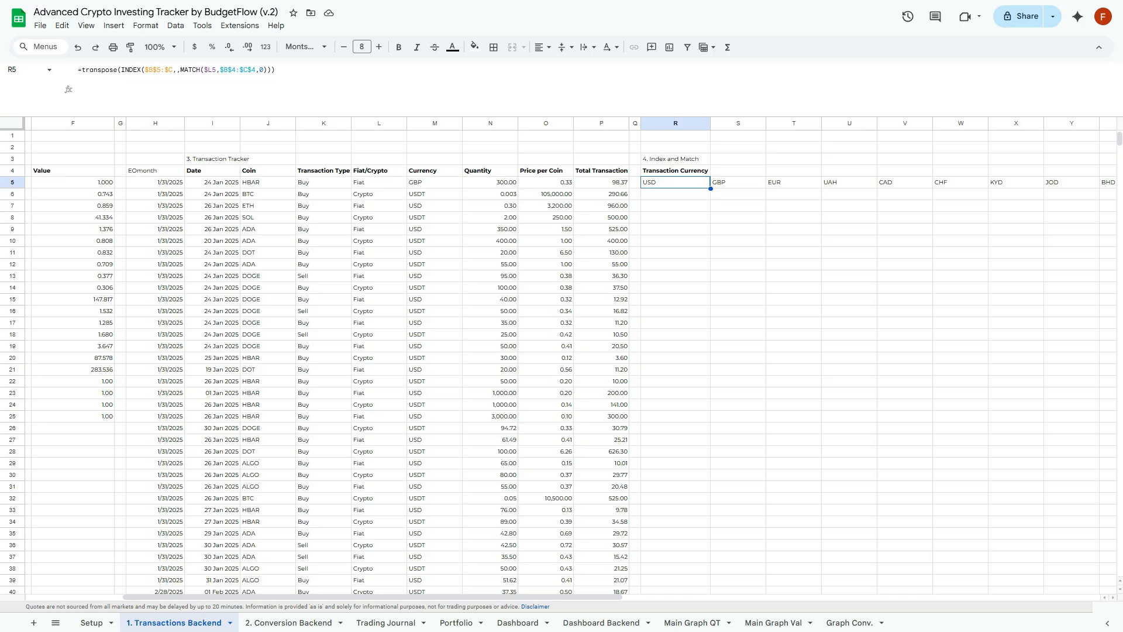
{"action": "type", "text": "if( "}
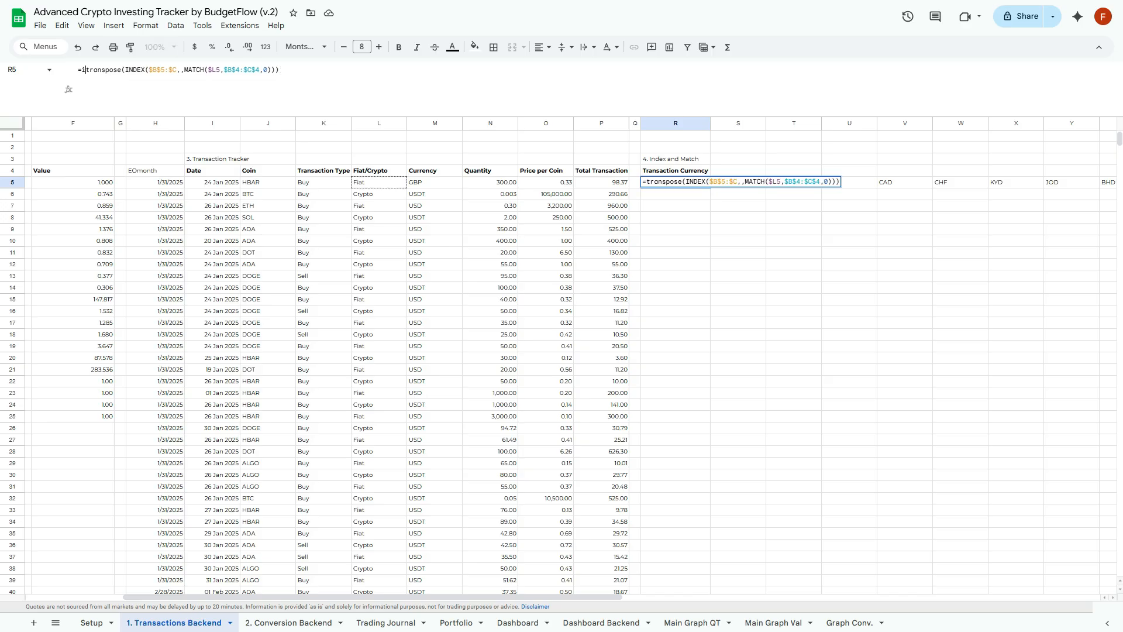
{"action": "type", "text": ","}
{"action": "key", "text": "Left"}
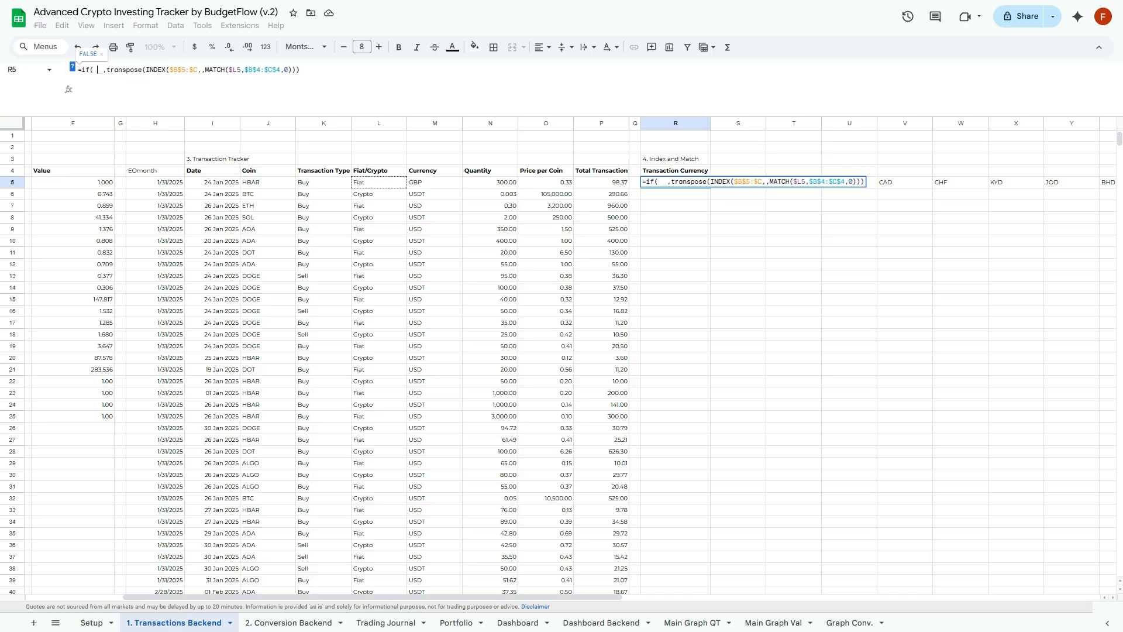
{"action": "left_click", "coordinate": [213, 183]}
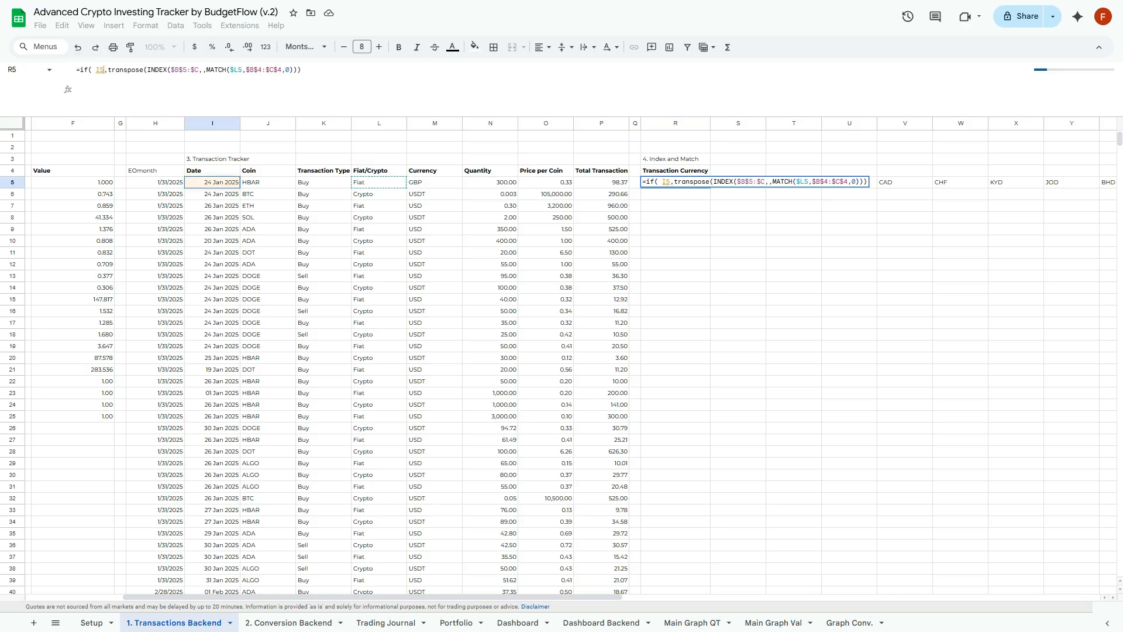
{"action": "type", "text": "=\"\""}
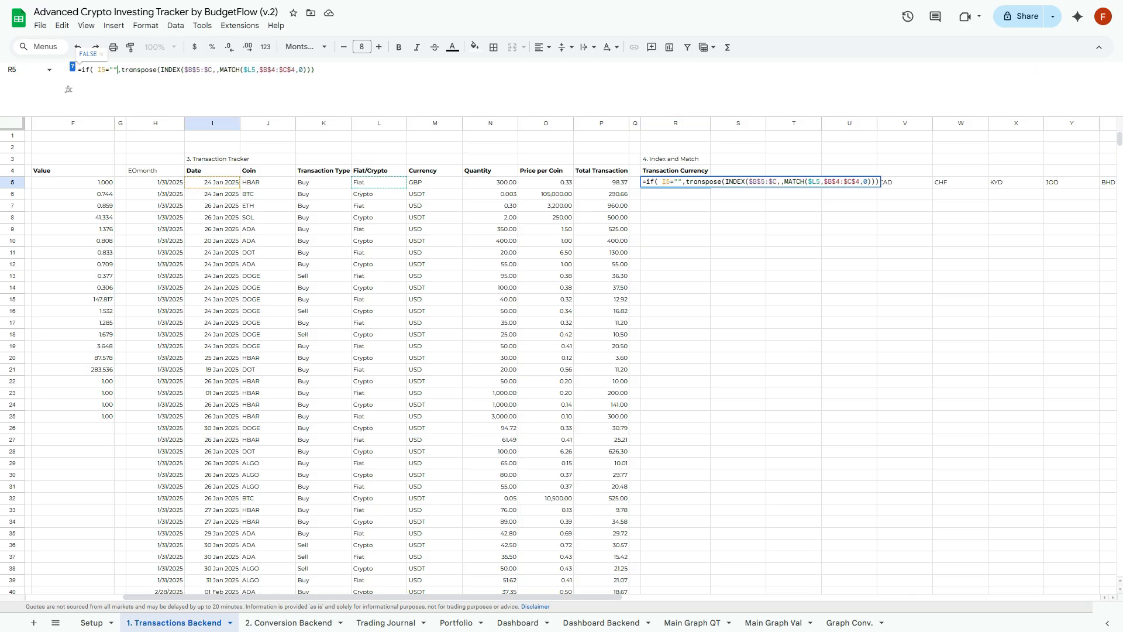
{"action": "type", "text": ",\"\""}
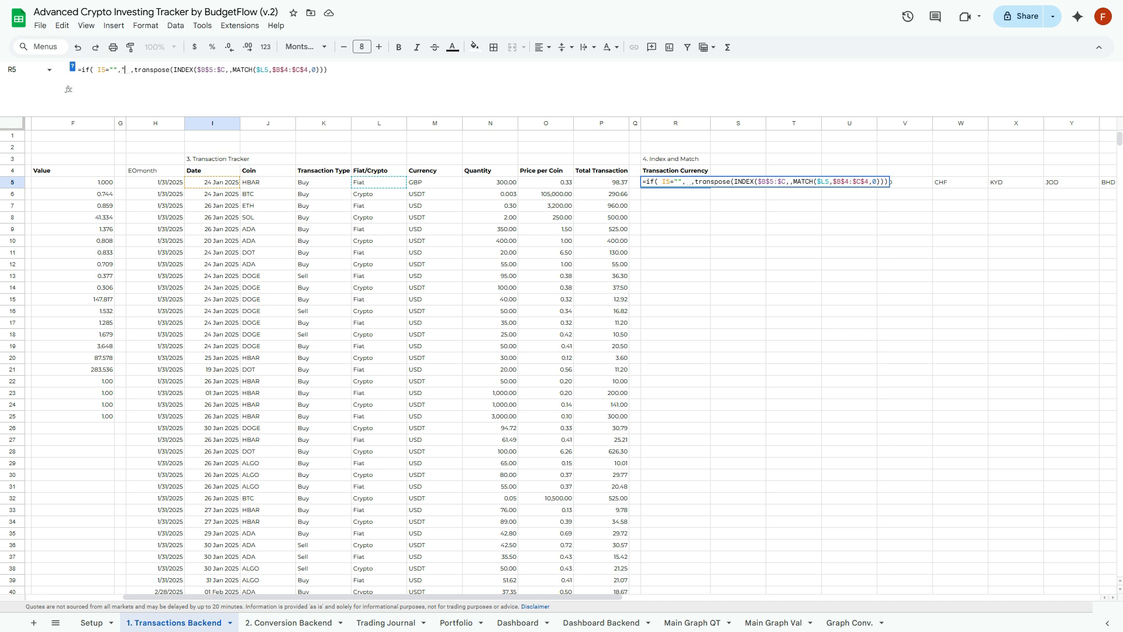
{"action": "key", "text": "Return"}
Copy the R5 formula down the whole Transaction Currency column to row 2538 and check the filled rows
{"action": "left_click", "coordinate": [675, 182]}
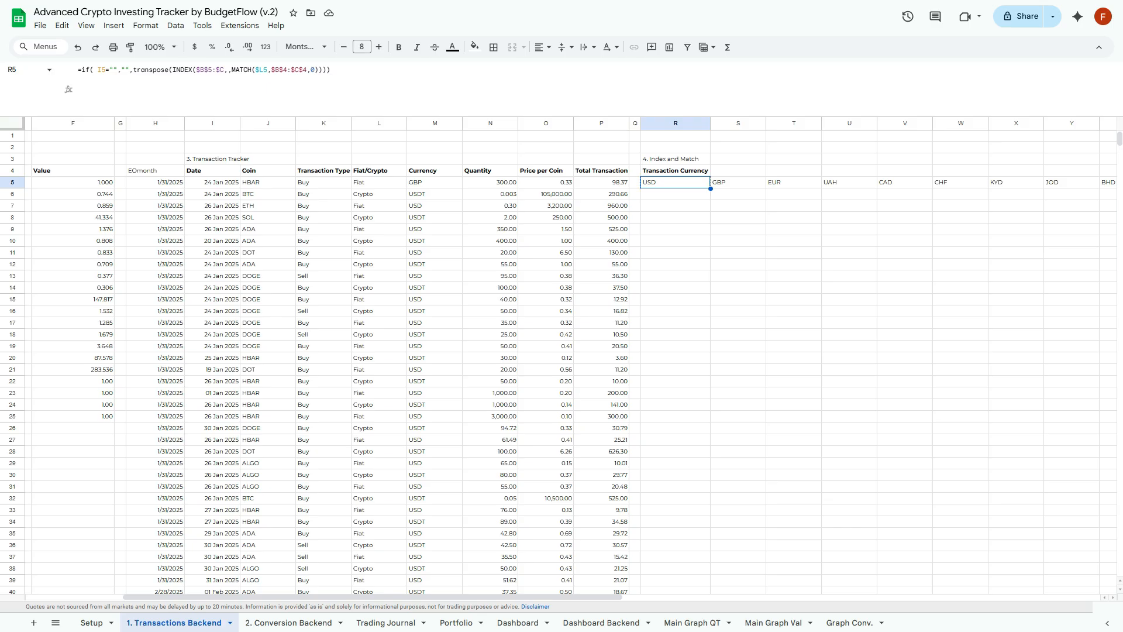
{"action": "key", "text": "ctrl+shift+Down"}
{"action": "key", "text": "ctrl+v"}
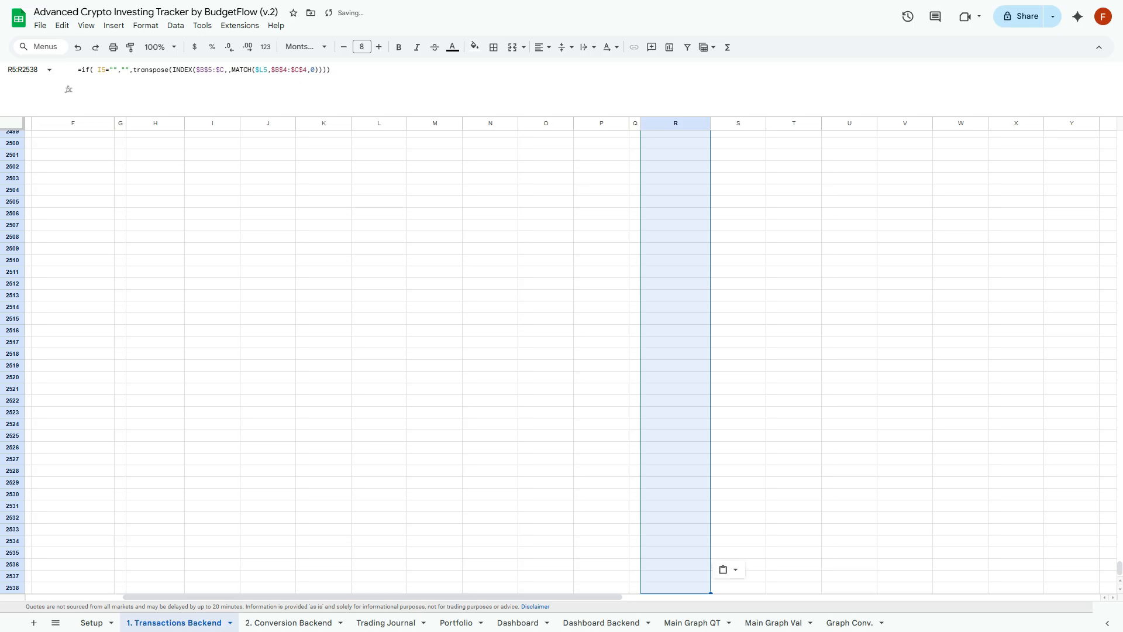
{"action": "left_click_drag", "start_coordinate": [1119, 568], "coordinate": [1119, 137]}
{"action": "left_click", "coordinate": [676, 253]}
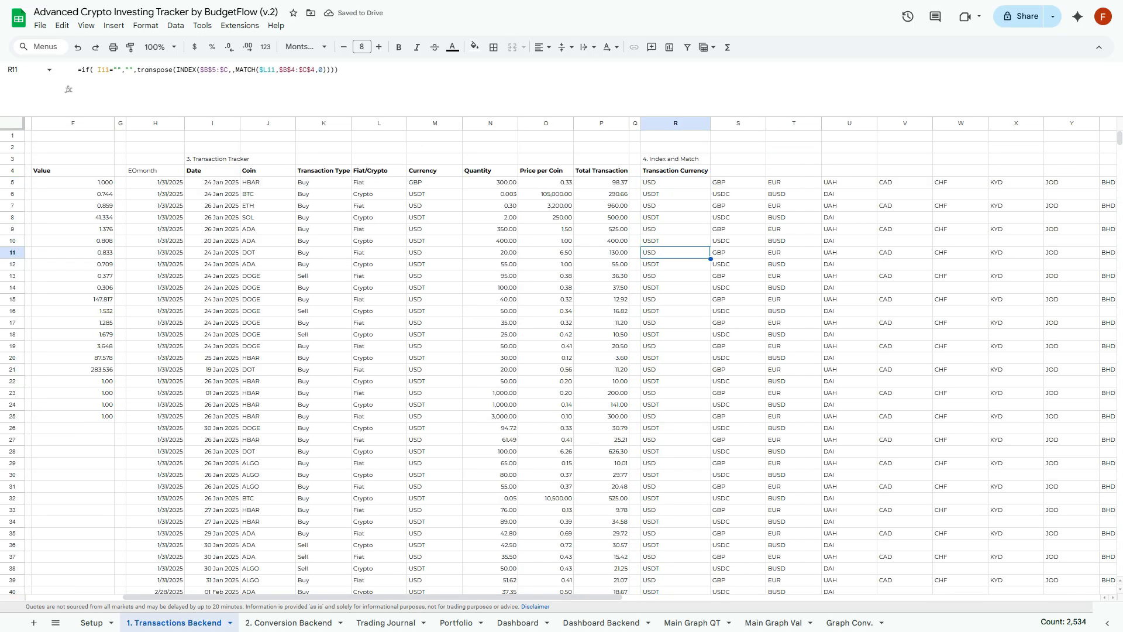
{"action": "scroll", "coordinate": [675, 253], "scroll_direction": "down", "scroll_amount": 2}
{"action": "scroll", "coordinate": [675, 252], "scroll_direction": "up", "scroll_amount": 2}
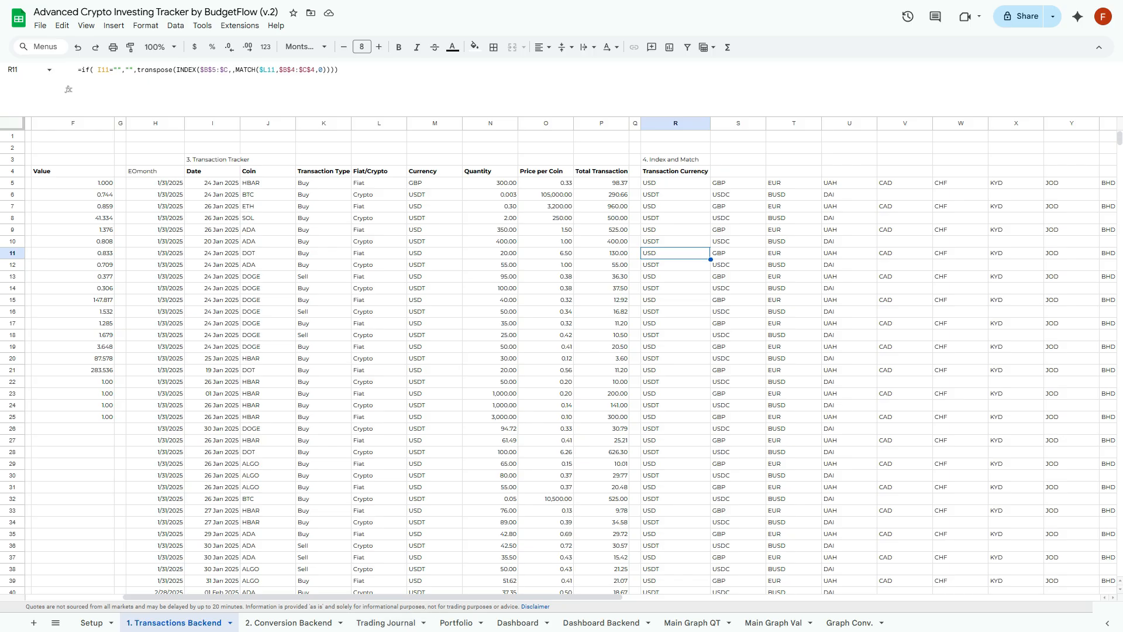
{"action": "left_click", "coordinate": [675, 183]}
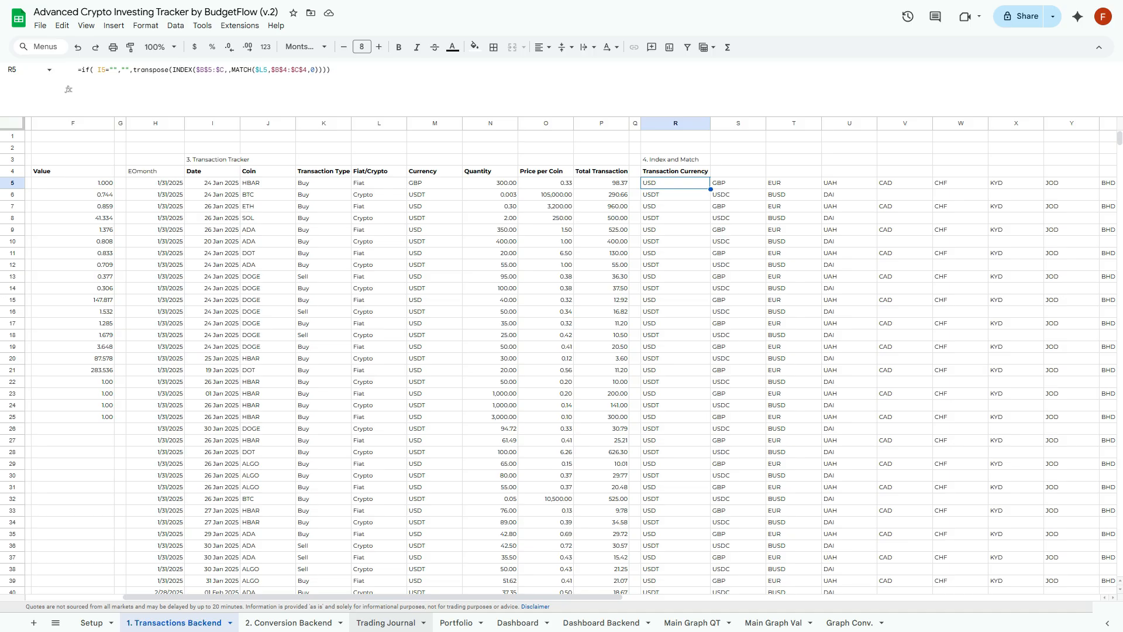
In the Trading Journal sheet, copy the date 20 Feb 2025 from row 50 into the first empty row, row 51
{"action": "left_click", "coordinate": [386, 623]}
{"action": "scroll", "coordinate": [374, 350], "scroll_direction": "down", "scroll_amount": 5}
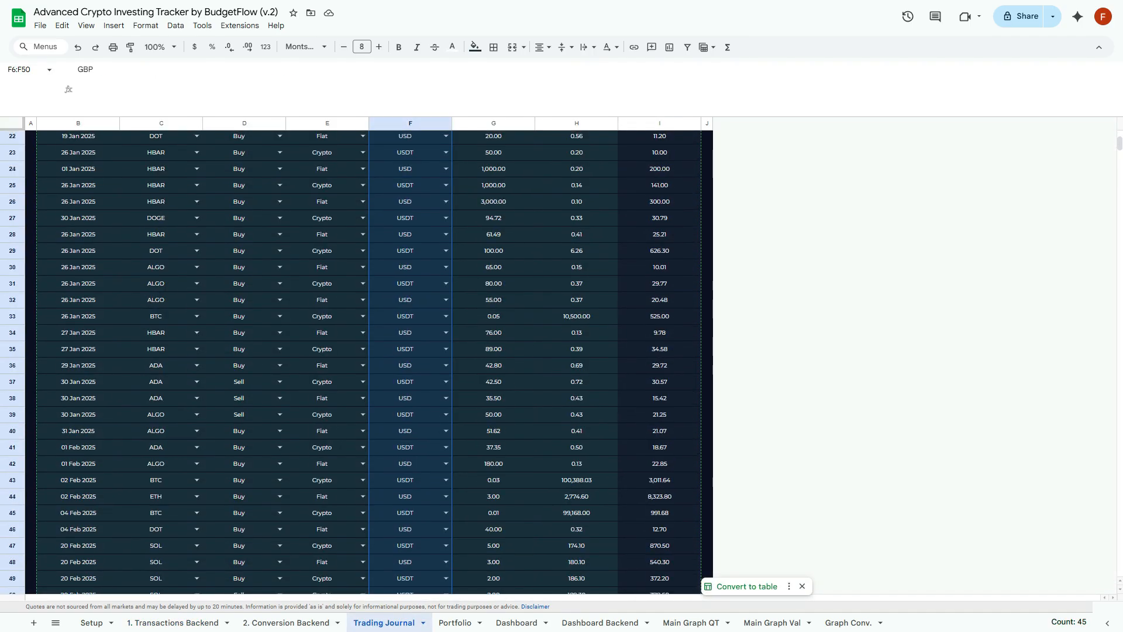
{"action": "scroll", "coordinate": [374, 351], "scroll_direction": "down", "scroll_amount": 6}
{"action": "scroll", "coordinate": [374, 351], "scroll_direction": "up", "scroll_amount": 2}
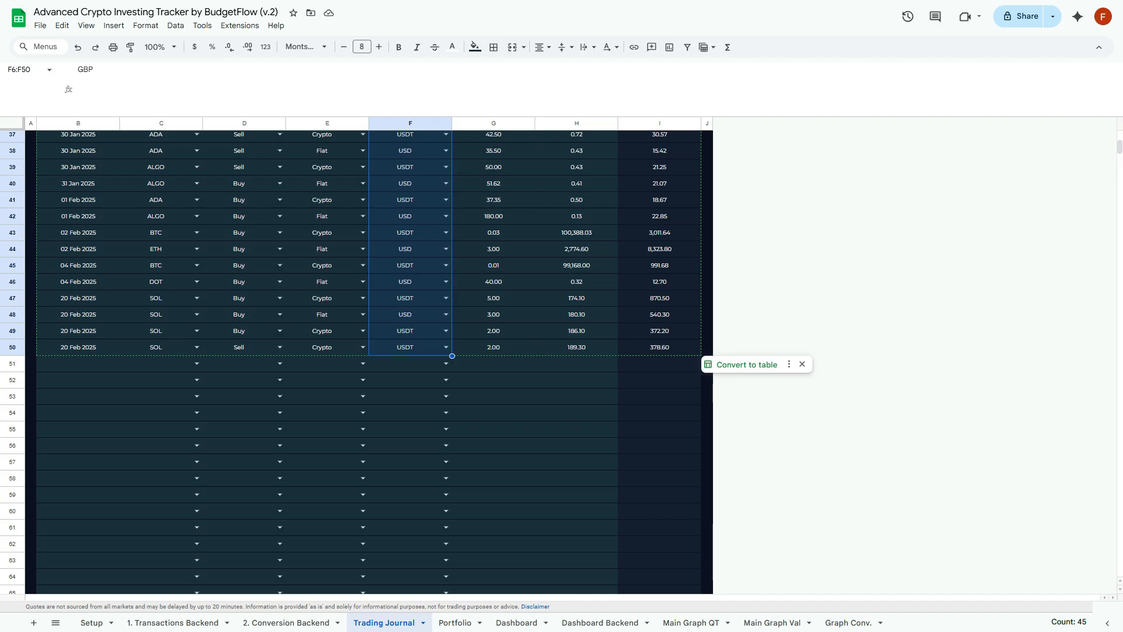
{"action": "left_click", "coordinate": [78, 364]}
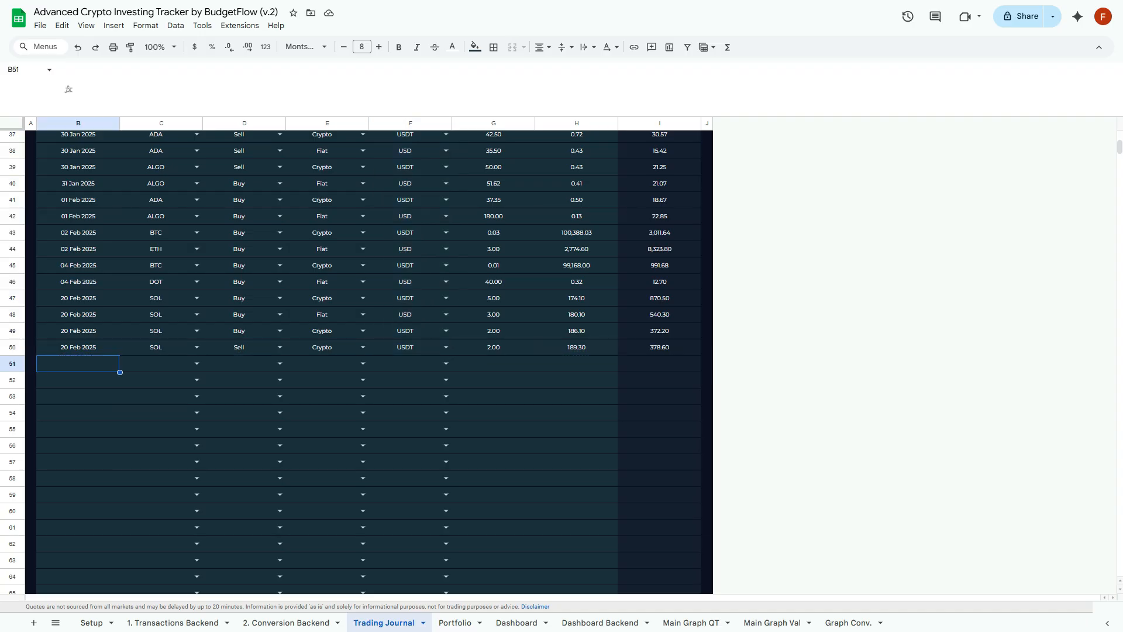
{"action": "left_click", "coordinate": [78, 347]}
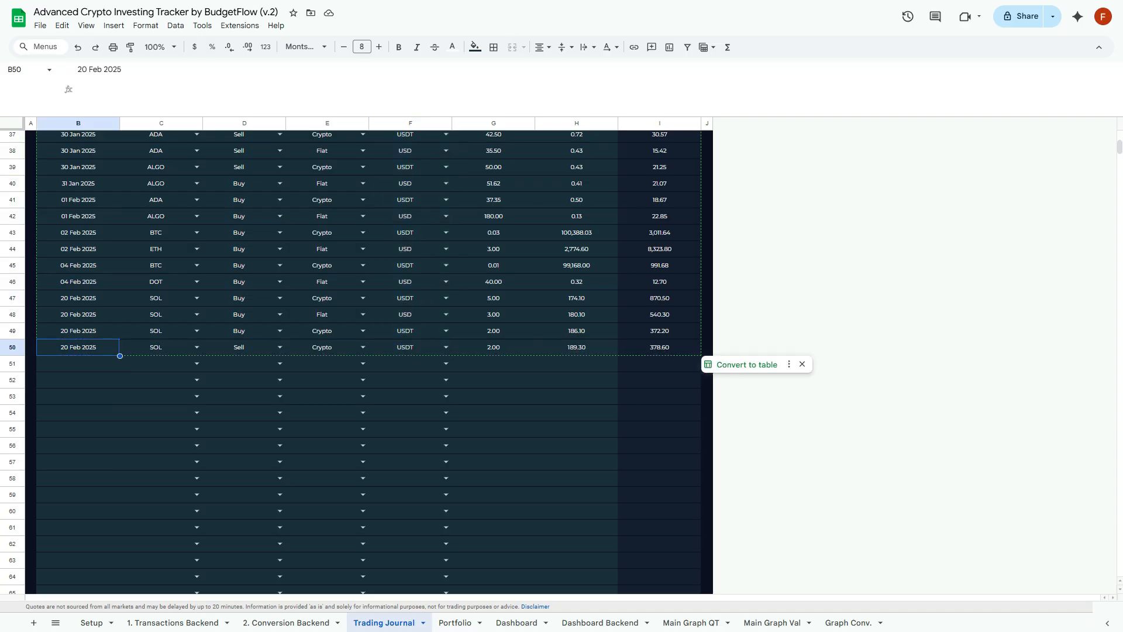
{"action": "key", "text": "ctrl+c"}
{"action": "left_click", "coordinate": [78, 364]}
{"action": "key", "text": "ctrl+v"}
Choose HBAR as the coin and Buy as the transaction type for row 51
{"action": "left_click", "coordinate": [161, 364]}
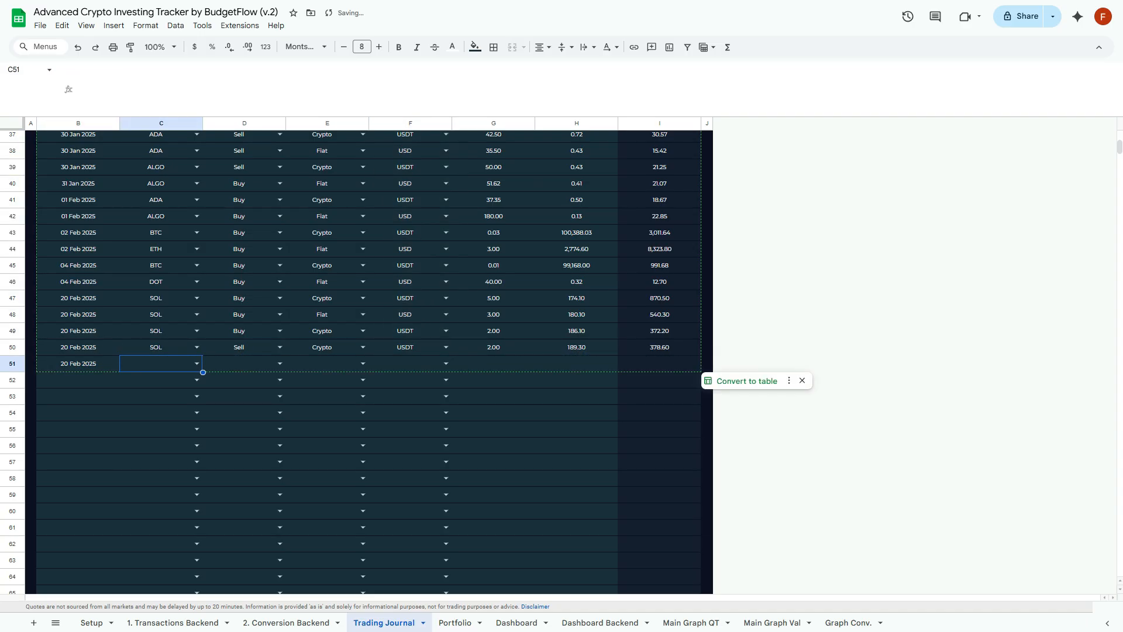
{"action": "key", "text": "Return"}
{"action": "key", "text": "Down"}
{"action": "key", "text": "Up"}
{"action": "key", "text": "Return"}
{"action": "key", "text": "Right"}
{"action": "key", "text": "Up"}
{"action": "key", "text": "Return"}
{"action": "key", "text": "Return"}
Set the Fiat/Crypto entry of row 51 to Fiat
{"action": "key", "text": "Right"}
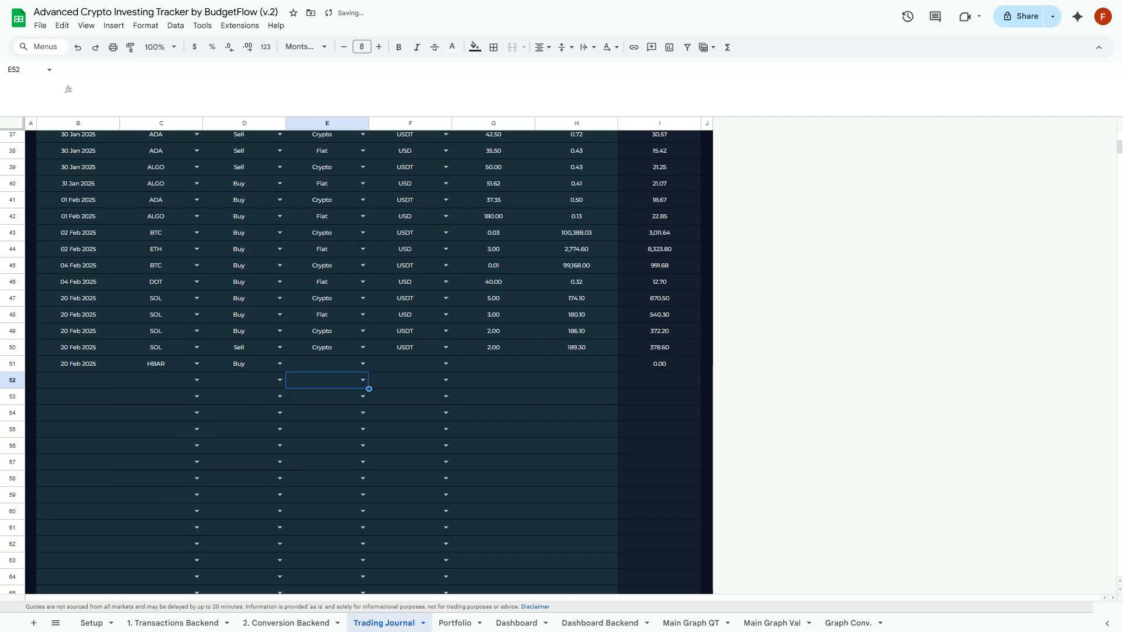
{"action": "key", "text": "Up"}
{"action": "key", "text": "Return"}
{"action": "key", "text": "Down"}
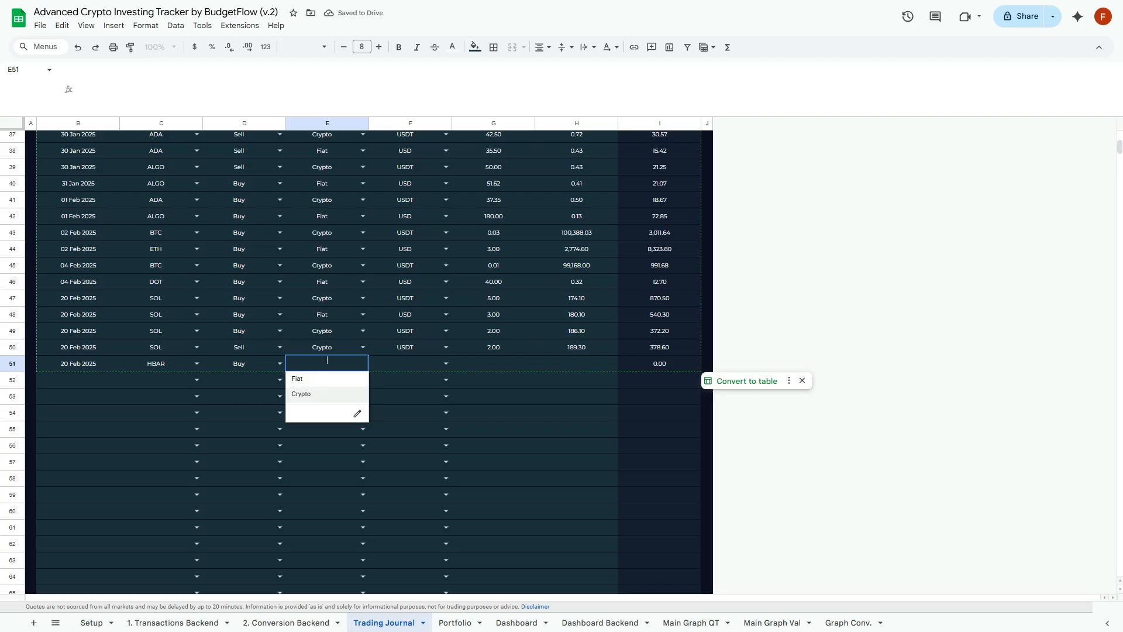
{"action": "key", "text": "Up"}
{"action": "key", "text": "Return"}
{"action": "key", "text": "Right"}
{"action": "key", "text": "Left"}
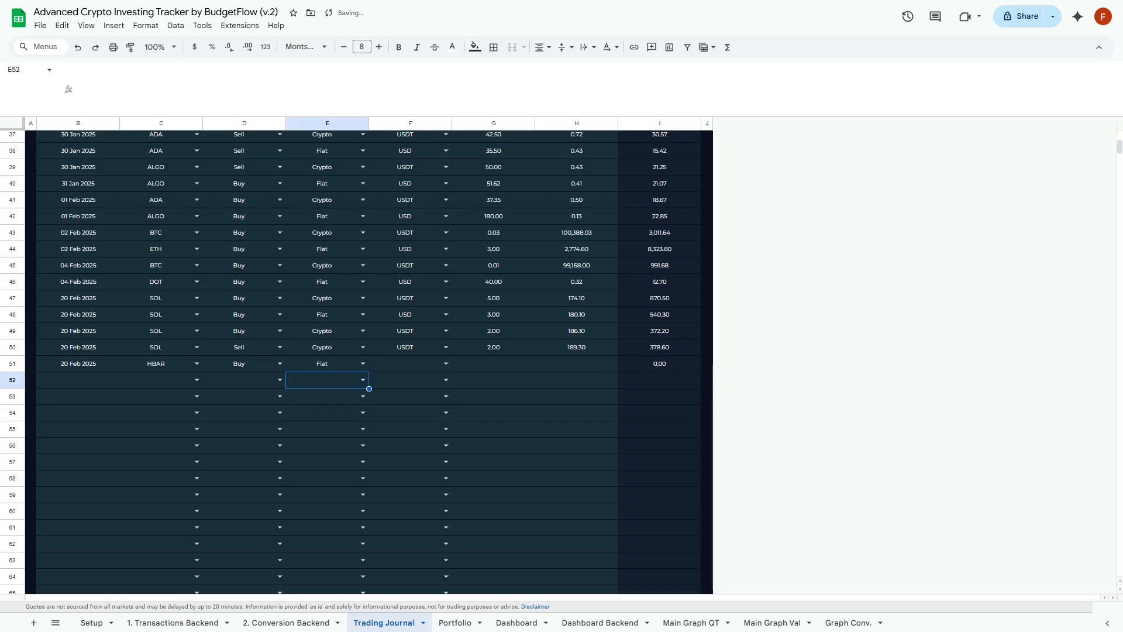
Change the Fiat/Crypto entry of row 51 to Crypto
{"action": "key", "text": "Up"}
{"action": "key", "text": "Return"}
{"action": "key", "text": "Down"}
{"action": "key", "text": "Return"}
Choose USDT as the currency for the HBAR purchase in row 51
{"action": "key", "text": "Right"}
{"action": "key", "text": "Down"}
{"action": "key", "text": "Up"}
{"action": "key", "text": "Up"}
{"action": "key", "text": "Return"}
{"action": "key", "text": "Down"}
{"action": "key", "text": "Down"}
{"action": "key", "text": "Down"}
{"action": "key", "text": "Up"}
{"action": "key", "text": "Up"}
{"action": "key", "text": "Up"}
{"action": "key", "text": "Return"}
{"action": "key", "text": "Down"}
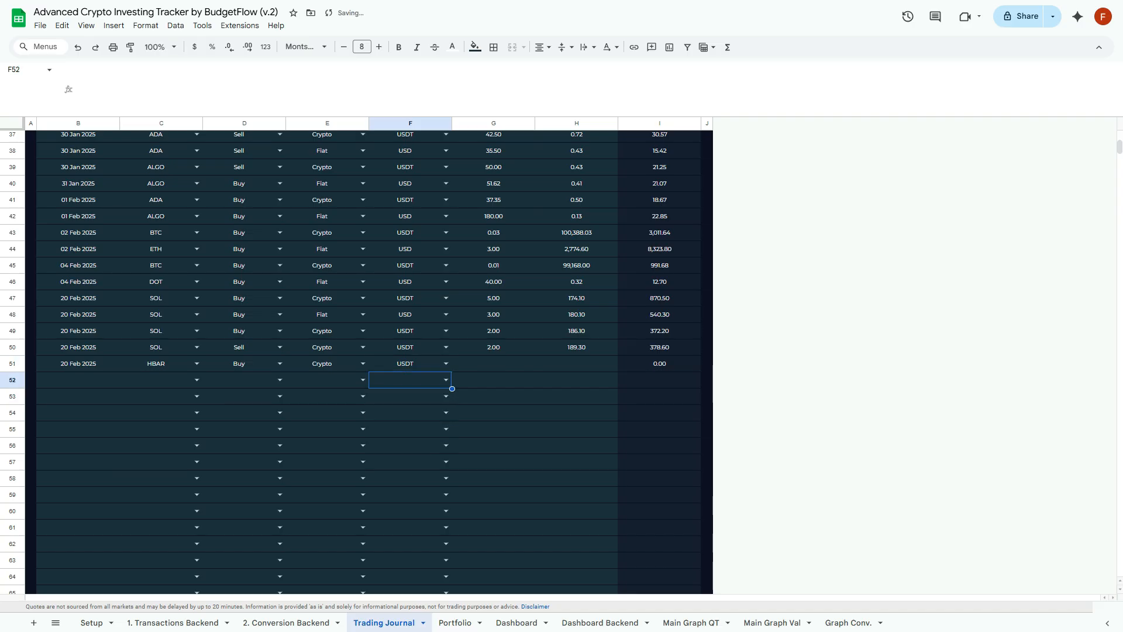
Enter a quantity of 1000 and a price per coin of 0.2 for the HBAR purchase in row 51
{"action": "key", "text": "Right"}
{"action": "key", "text": "Up"}
{"action": "type", "text": "1000"}
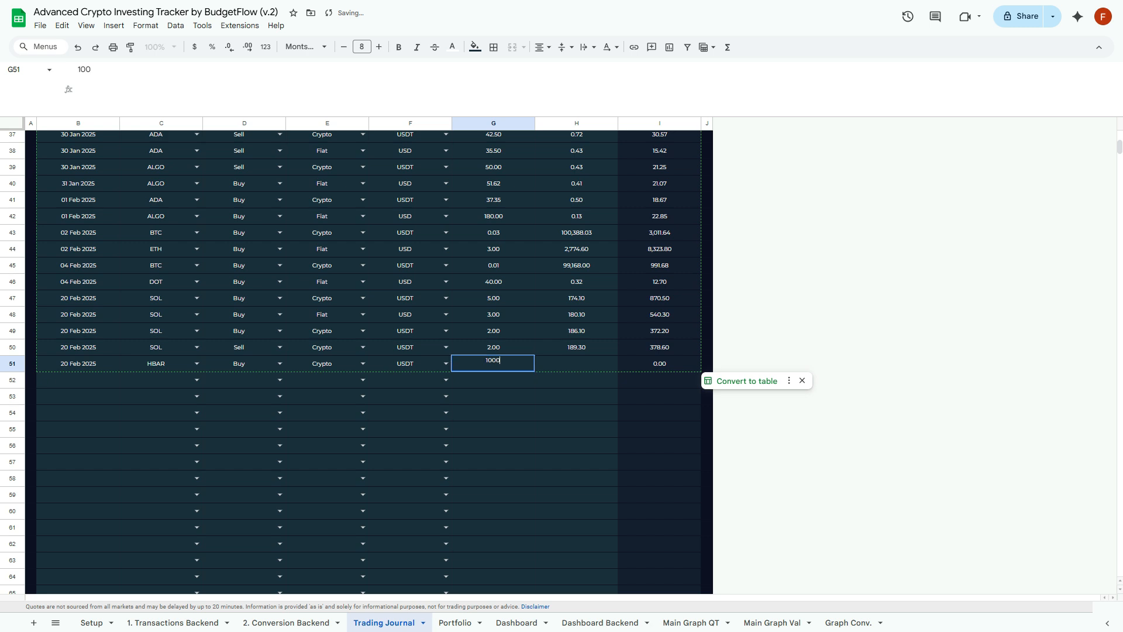
{"action": "key", "text": "Tab"}
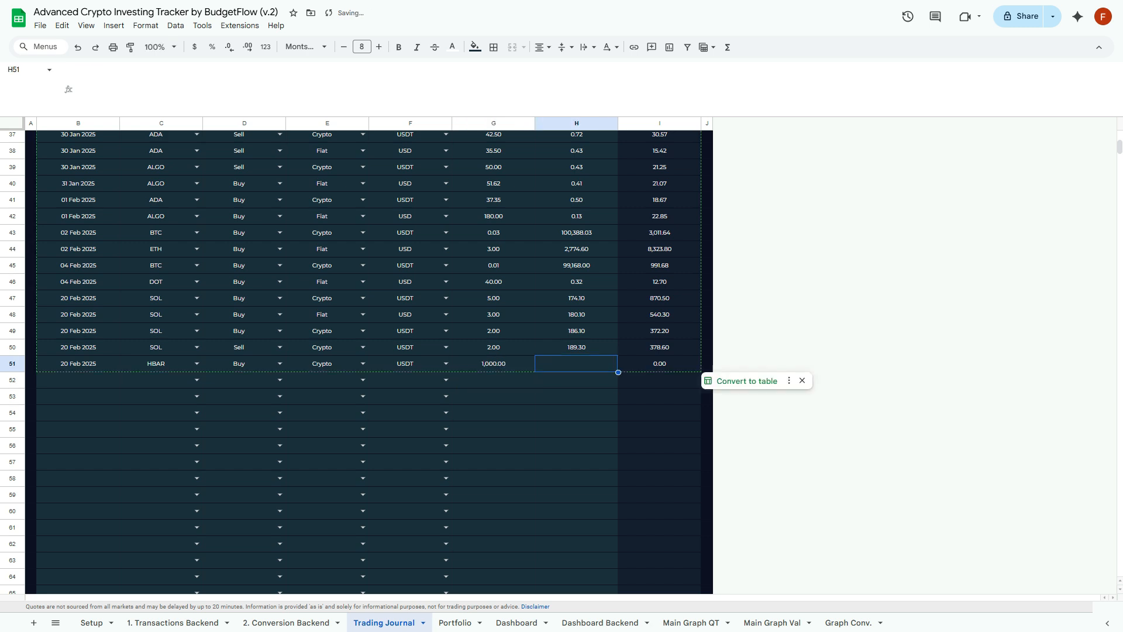
{"action": "type", "text": "0.2"}
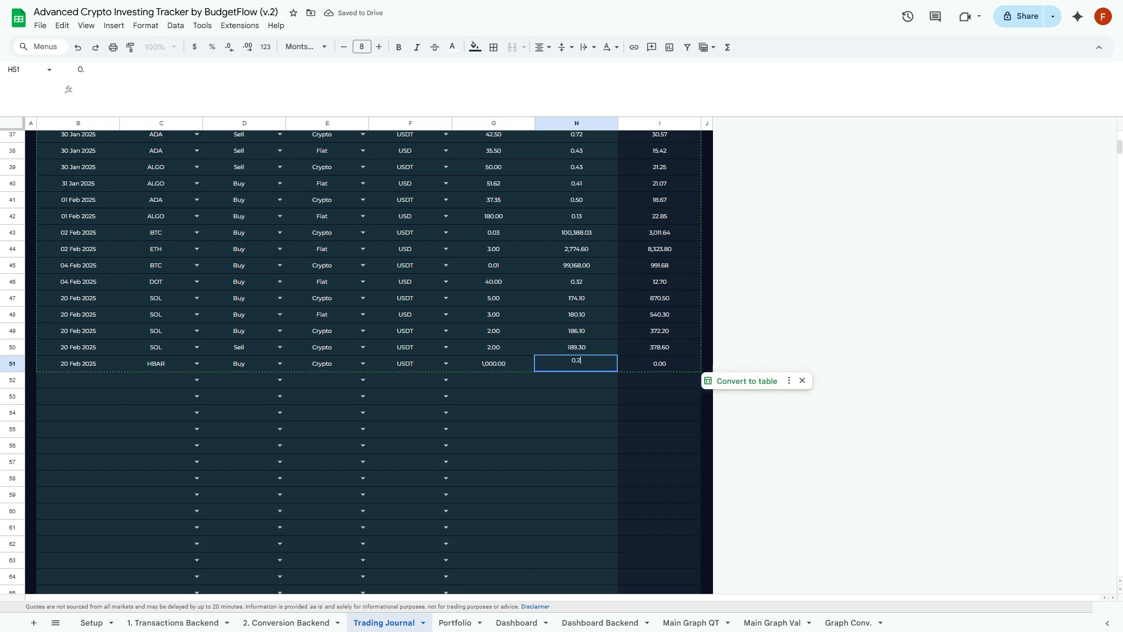
{"action": "key", "text": "Return"}
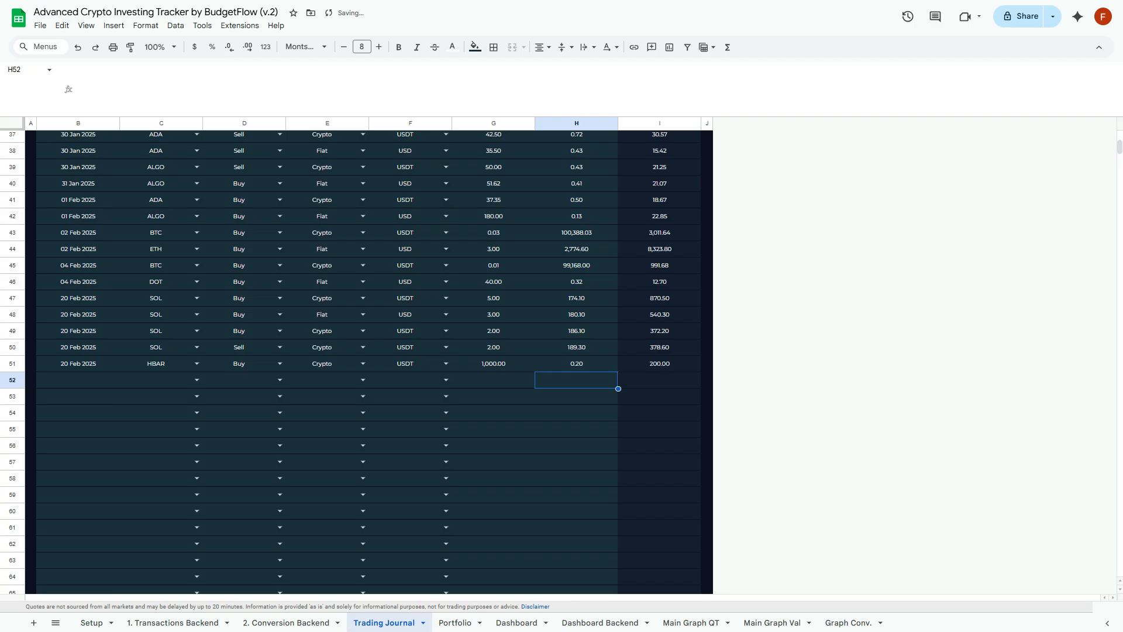
Start a new journal entry in row 52 by copying the date from row 51 and choosing BTC as the coin
{"action": "left_click", "coordinate": [77, 363]}
{"action": "key", "text": "ctrl+c"}
{"action": "key", "text": "Down"}
{"action": "key", "text": "ctrl+v"}
{"action": "key", "text": "Right"}
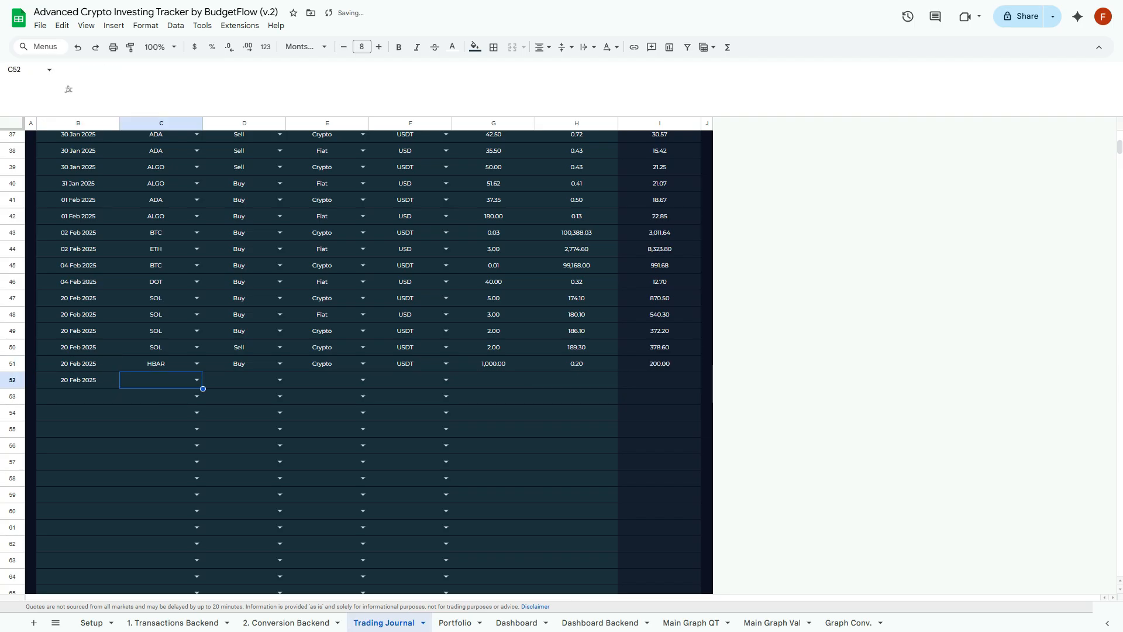
{"action": "key", "text": "Return"}
{"action": "key", "text": "Down"}
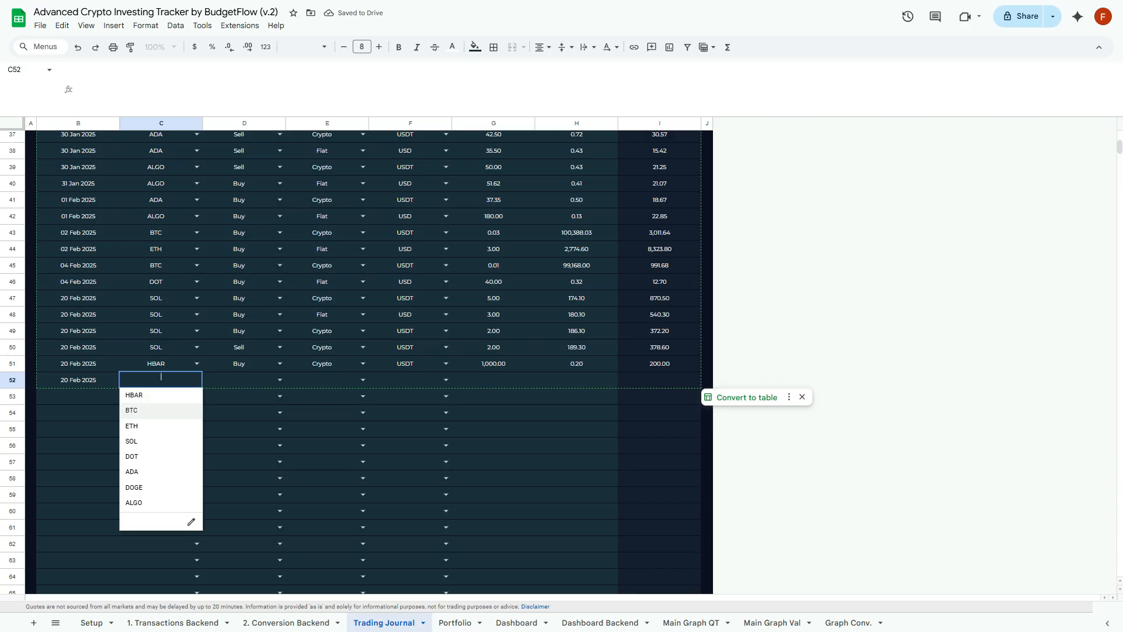
{"action": "key", "text": "Return"}
Set the row 52 transaction type to Buy and its Fiat/Crypto entry to Fiat
{"action": "key", "text": "Right"}
{"action": "key", "text": "Up"}
{"action": "key", "text": "Return"}
{"action": "key", "text": "Return"}
{"action": "key", "text": "Right"}
{"action": "key", "text": "Up"}
{"action": "key", "text": "Return"}
{"action": "key", "text": "Return"}
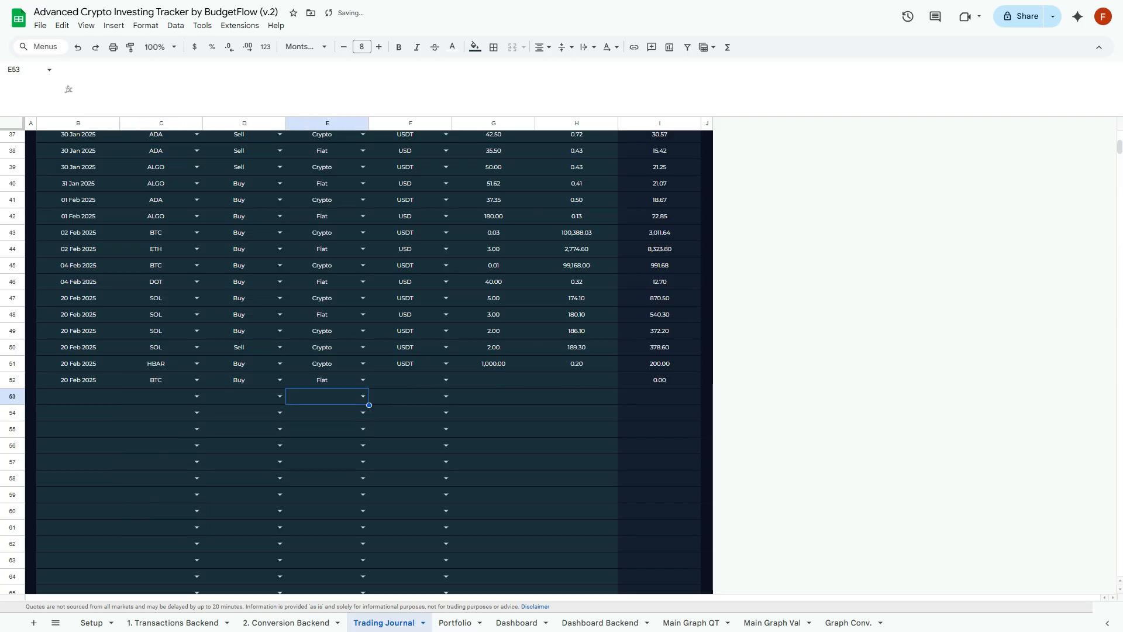
Choose GBP as the currency for the BTC purchase in row 52
{"action": "key", "text": "Right"}
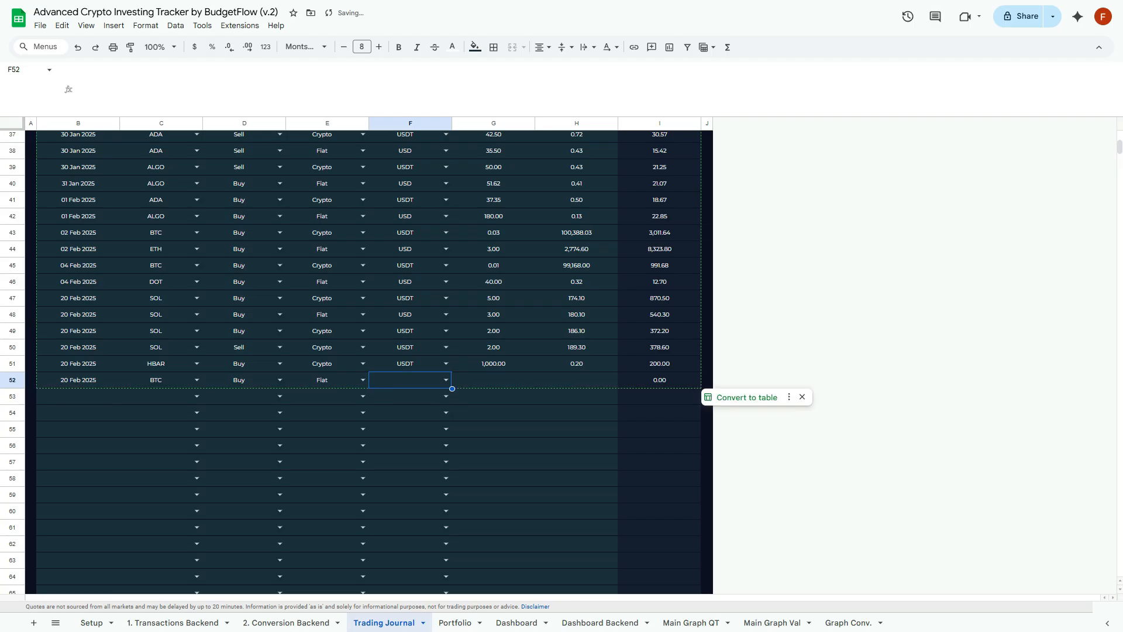
{"action": "key", "text": "Return"}
{"action": "key", "text": "Down"}
{"action": "key", "text": "Up"}
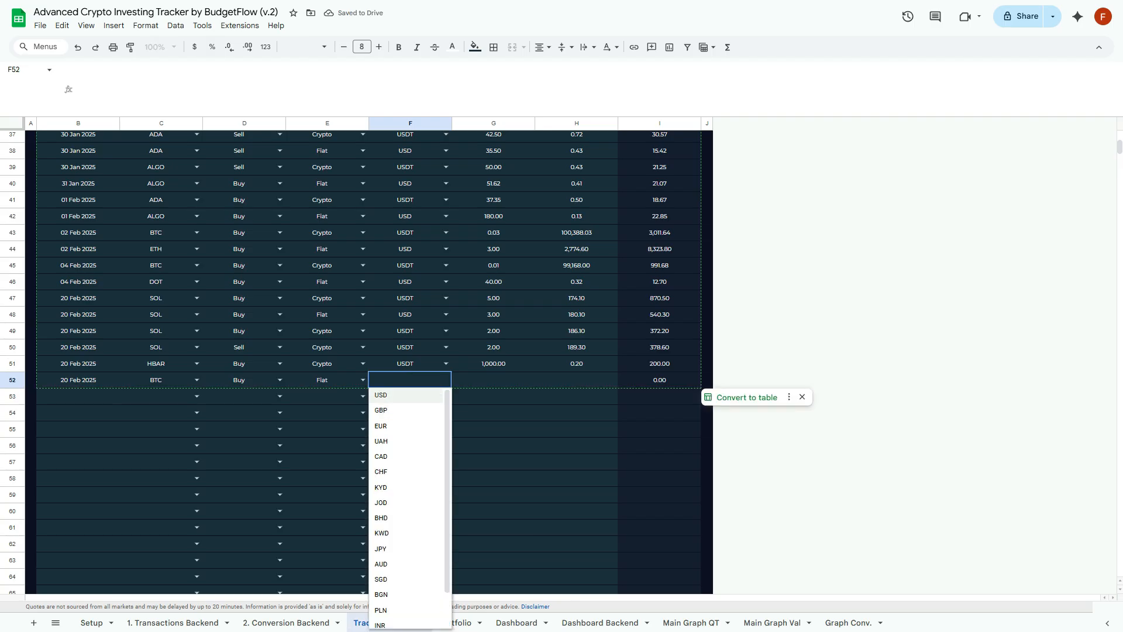
{"action": "key", "text": "Return"}
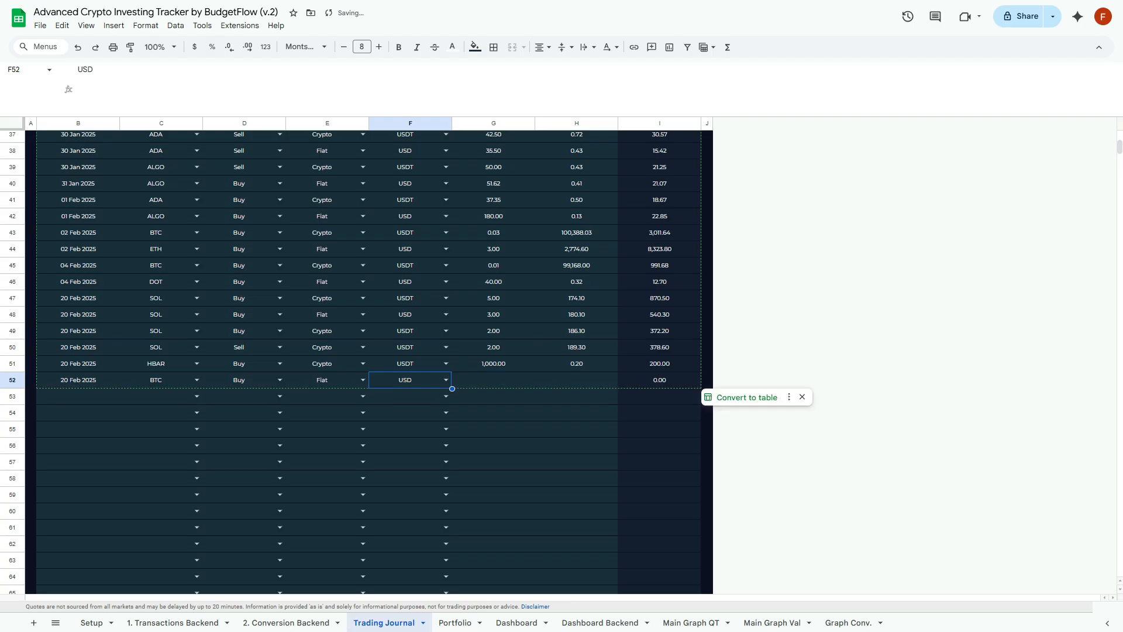
{"action": "key", "text": "Return"}
{"action": "key", "text": "Down"}
{"action": "key", "text": "Tab"}
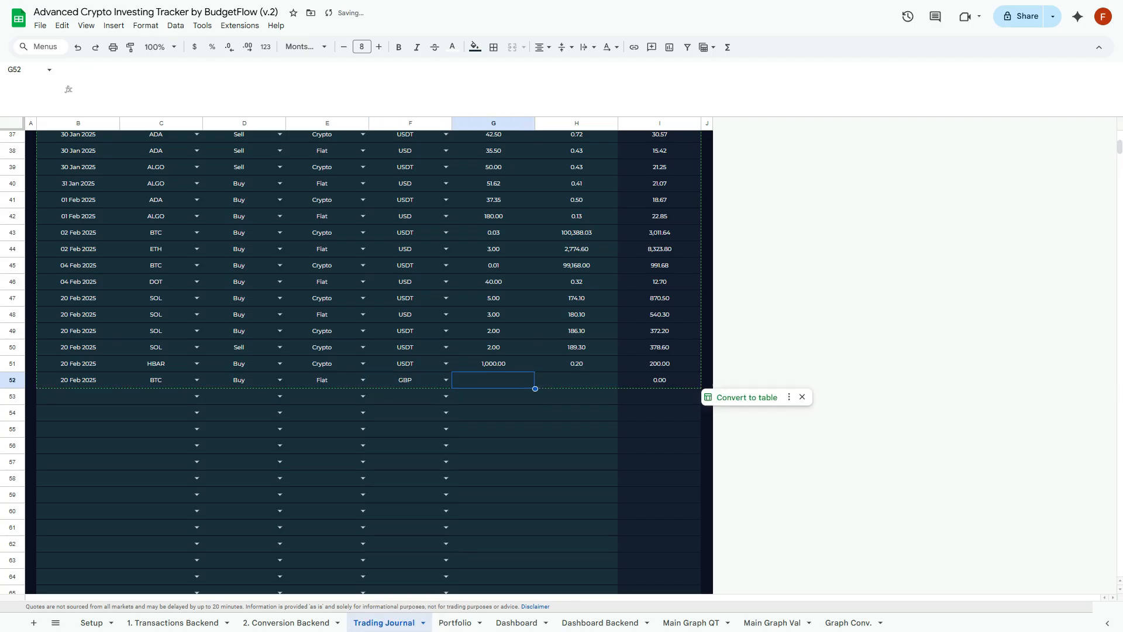
Enter a quantity of 5000 for the BTC purchase in row 52 and look over the earlier ledger entries
{"action": "type", "text": "5"}
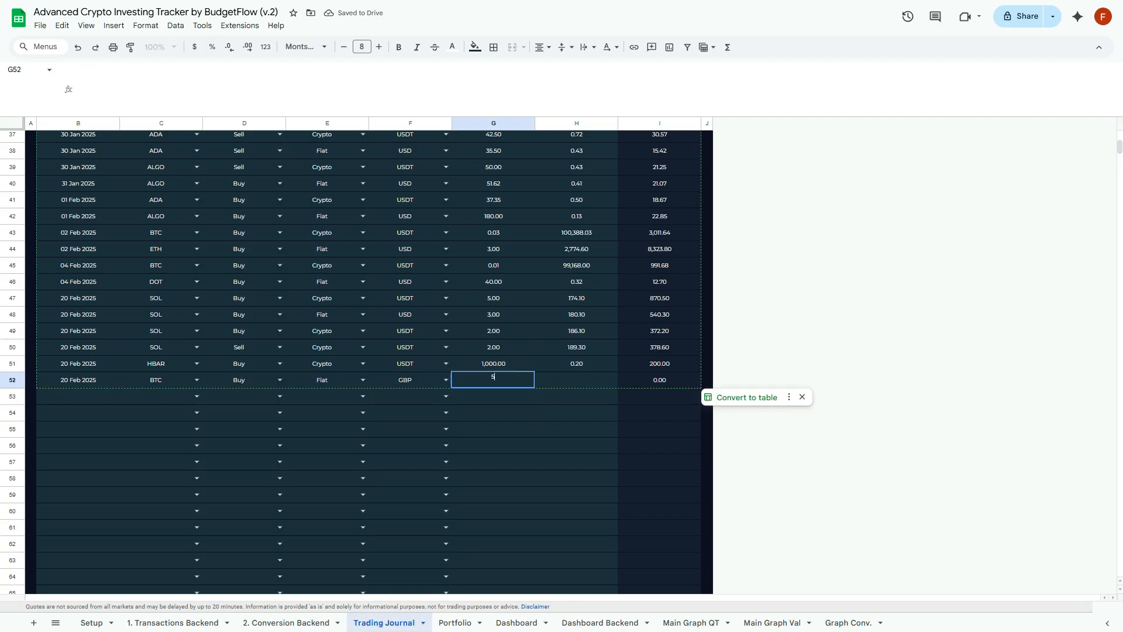
{"action": "type", "text": "0000"}
{"action": "key", "text": "BackSpace"}
{"action": "key", "text": "Tab"}
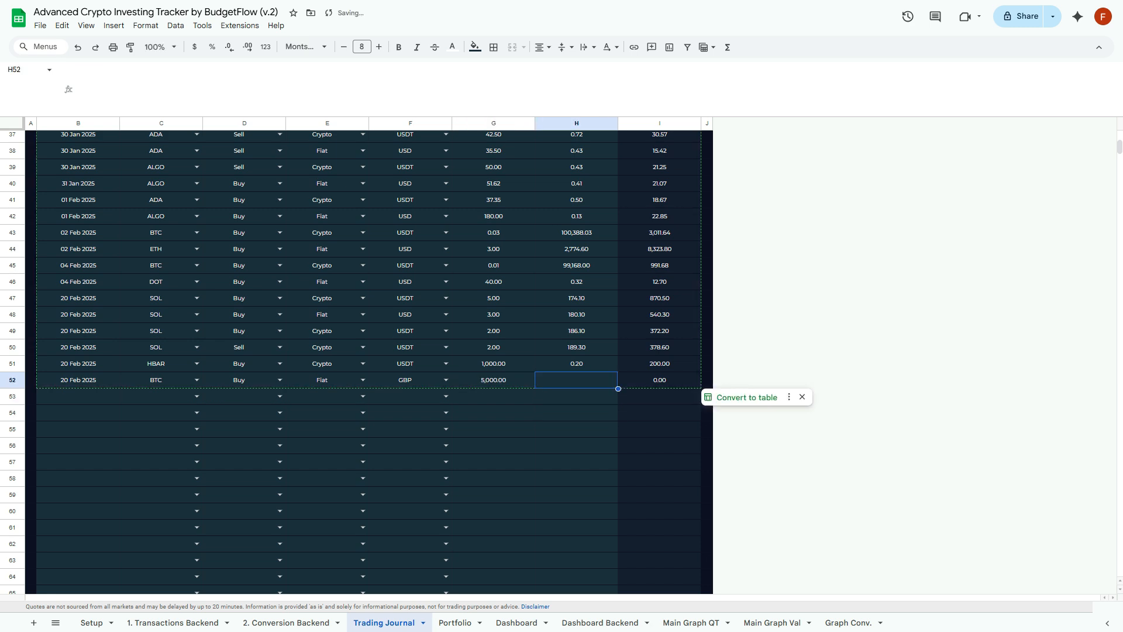
{"action": "scroll", "coordinate": [197, 357], "scroll_direction": "up", "scroll_amount": 12}
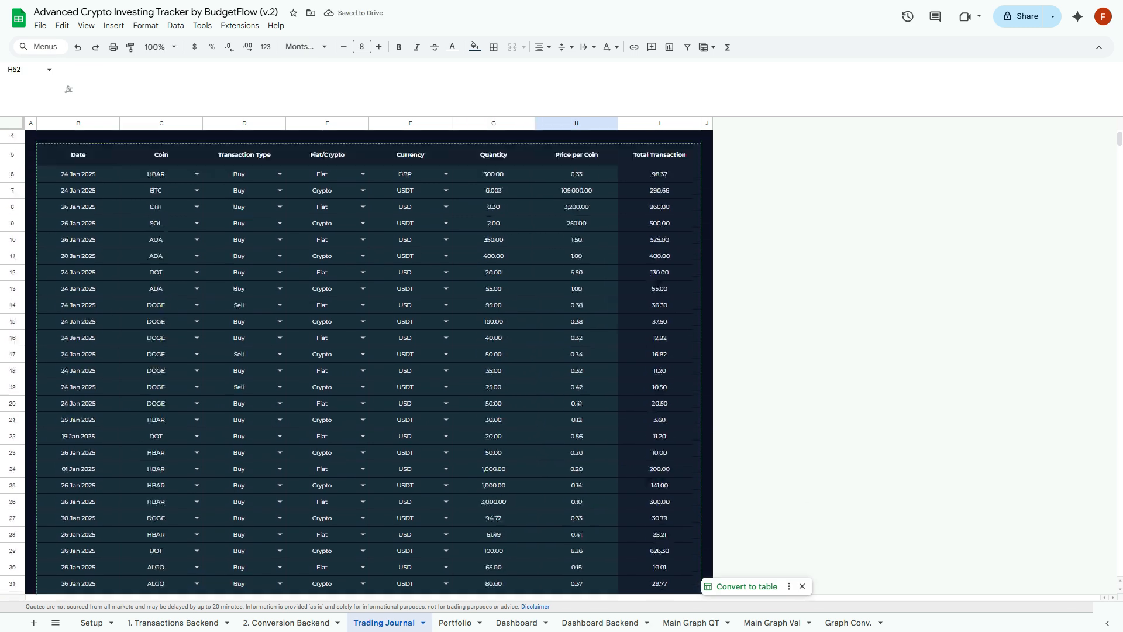
{"action": "scroll", "coordinate": [196, 357], "scroll_direction": "down", "scroll_amount": 13}
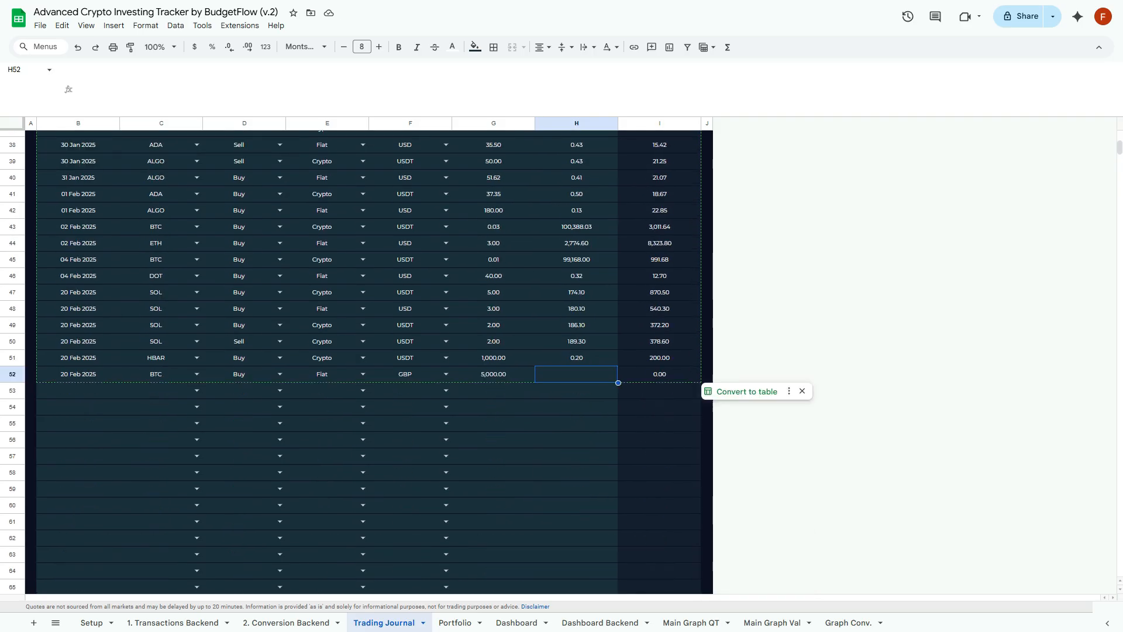
Set the quantity of the BTC purchase in row 52 to 0.05
{"action": "left_click", "coordinate": [493, 324]}
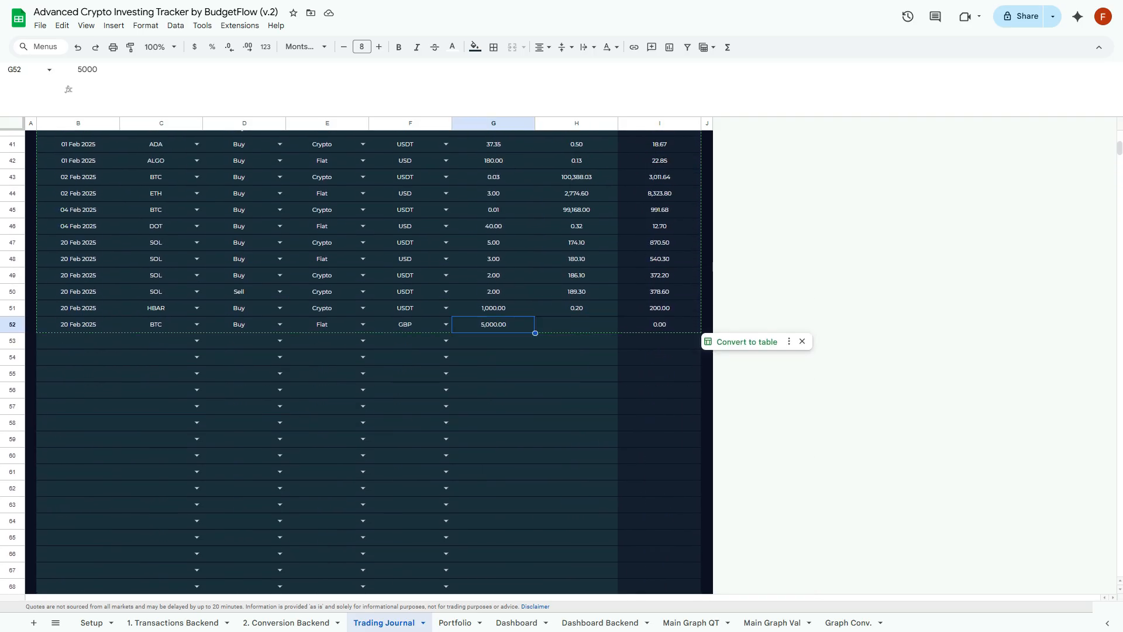
{"action": "type", "text": "0."}
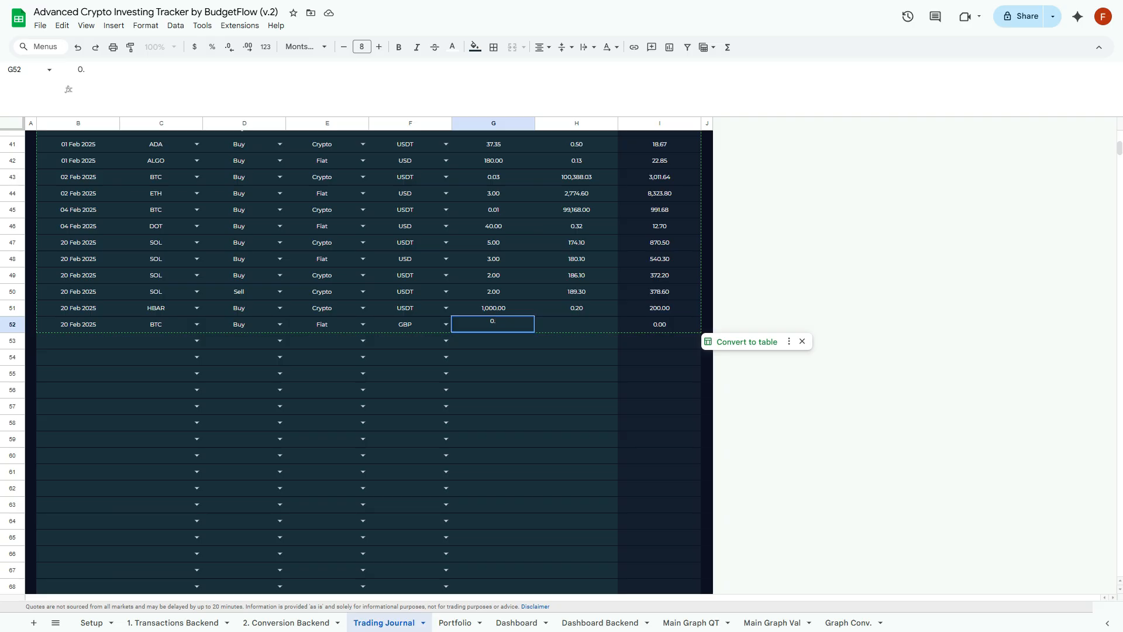
{"action": "type", "text": "05"}
{"action": "key", "text": "Return"}
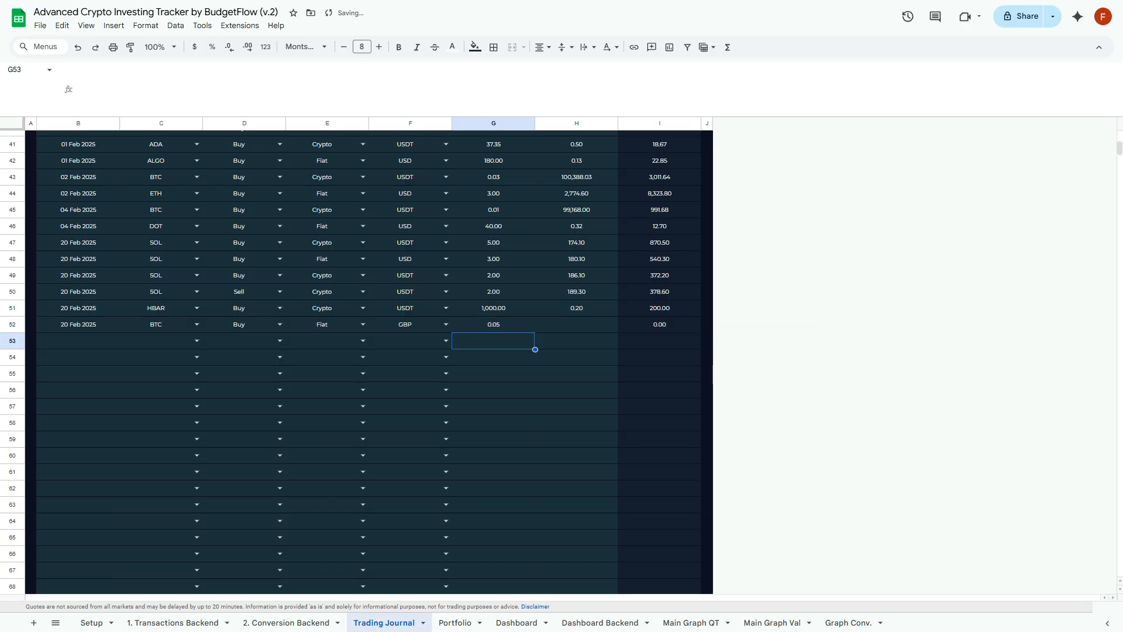
Enter a price per coin of 100,000 for the BTC purchase in row 52 and check its Total Transaction
{"action": "key", "text": "Right"}
{"action": "key", "text": "Up"}
{"action": "scroll", "coordinate": [369, 362], "scroll_direction": "up", "scroll_amount": 11}
{"action": "scroll", "coordinate": [369, 363], "scroll_direction": "down", "scroll_amount": 6}
{"action": "scroll", "coordinate": [368, 363], "scroll_direction": "down", "scroll_amount": 4}
{"action": "type", "text": "100,000"}
{"action": "key", "text": "Return"}
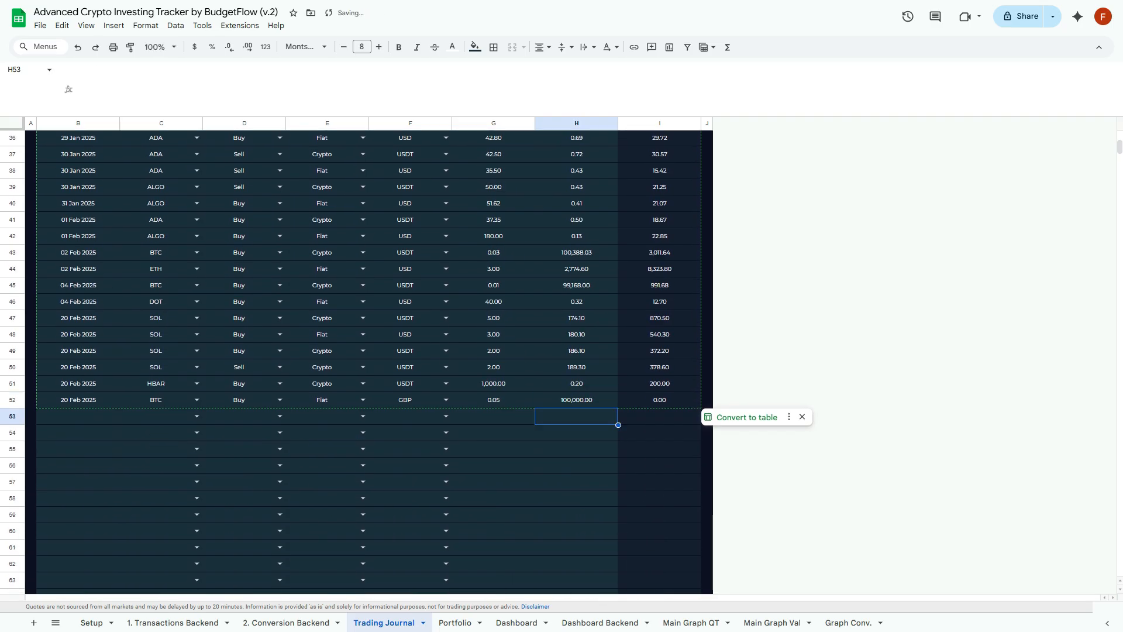
{"action": "key", "text": "Up"}
{"action": "key", "text": "Right"}
{"action": "key", "text": "Left"}
{"action": "key", "text": "Right"}
{"action": "scroll", "coordinate": [368, 362], "scroll_direction": "up", "scroll_amount": 12}
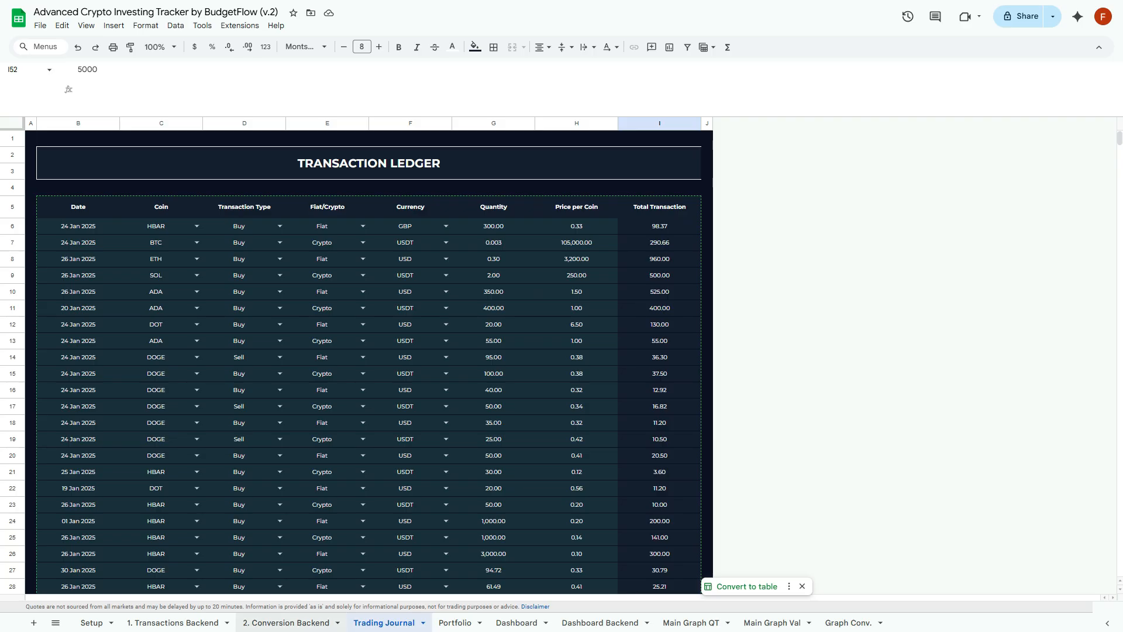
In the 2. Conversion Backend sheet, link Main Model Currency in C2 to the Setup model currency with =Setup!B6
{"action": "left_click", "coordinate": [286, 622]}
{"action": "scroll", "coordinate": [571, 358], "scroll_direction": "left", "scroll_amount": 5}
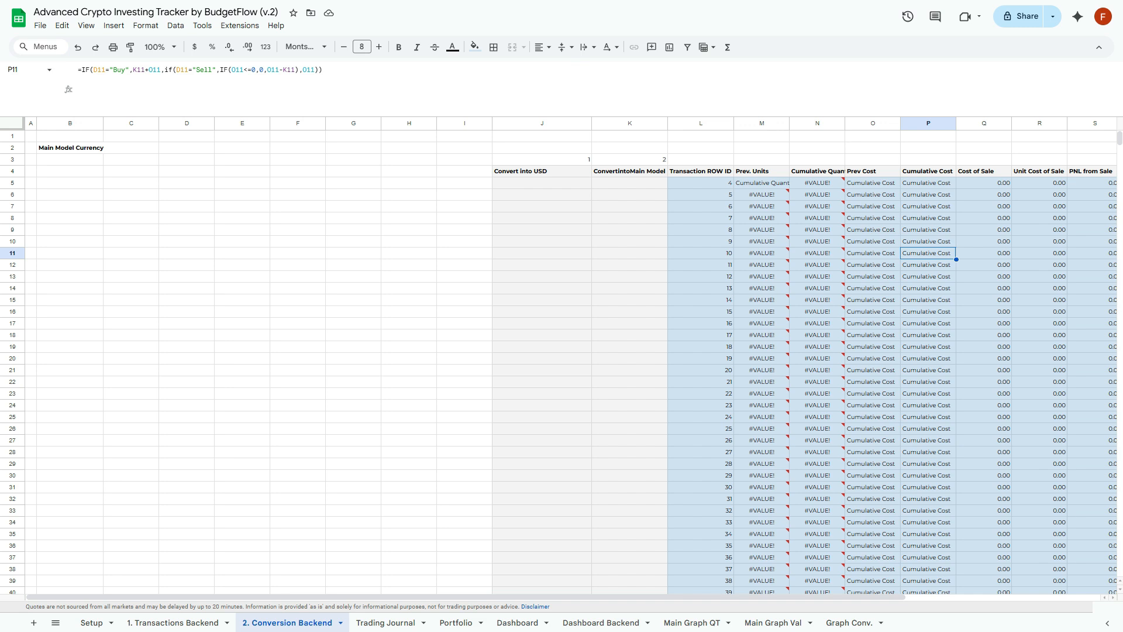
{"action": "left_click", "coordinate": [131, 136]}
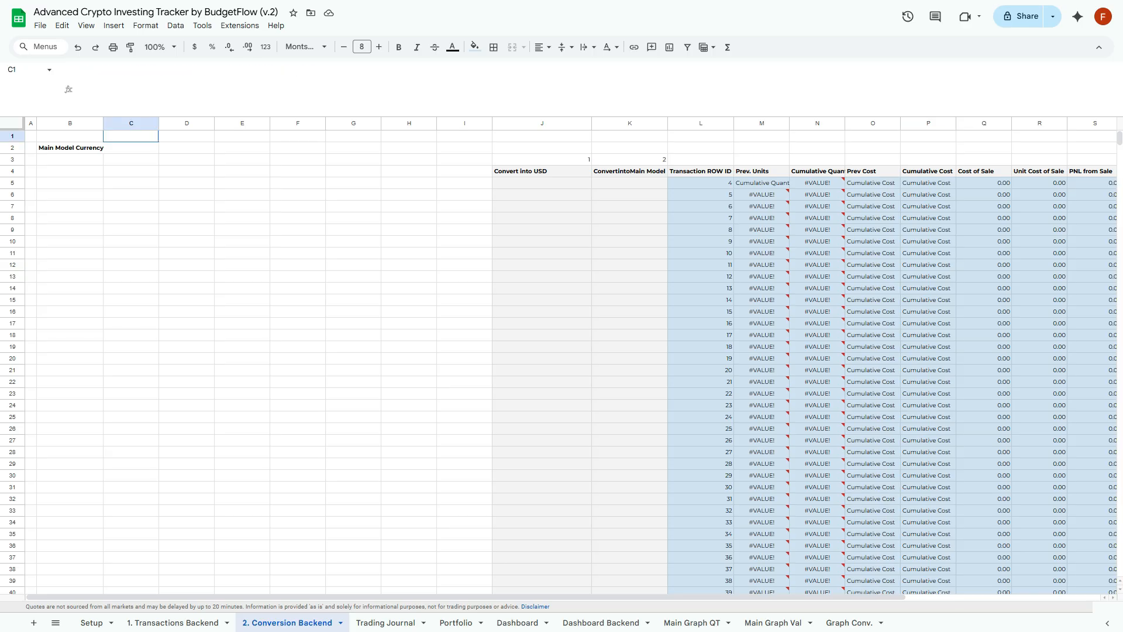
{"action": "left_click", "coordinate": [131, 148]}
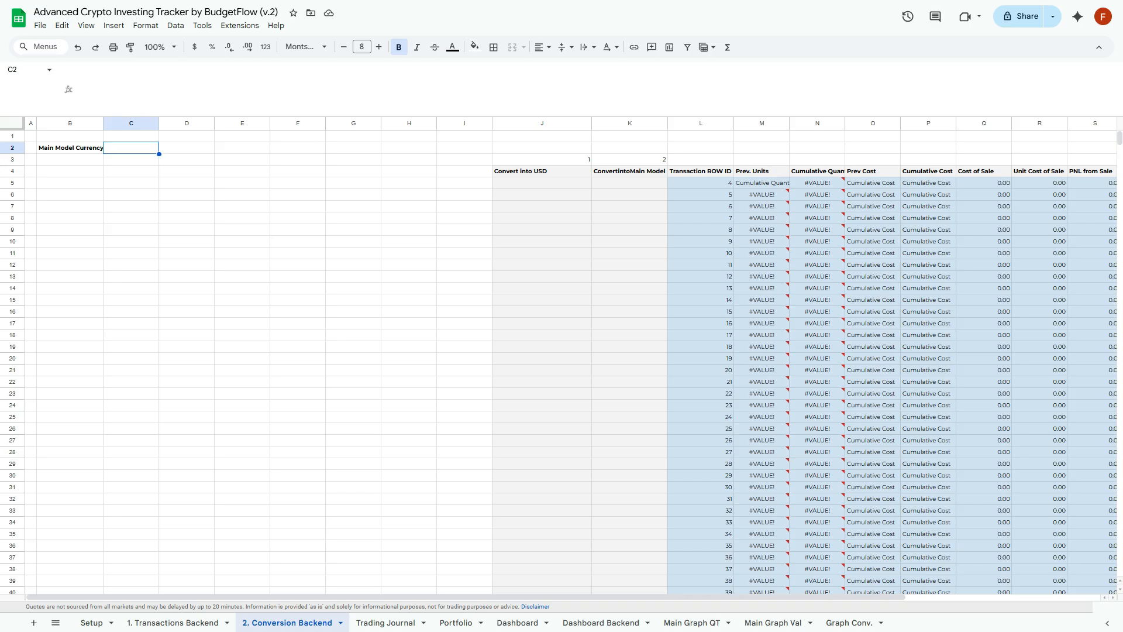
{"action": "type", "text": "="}
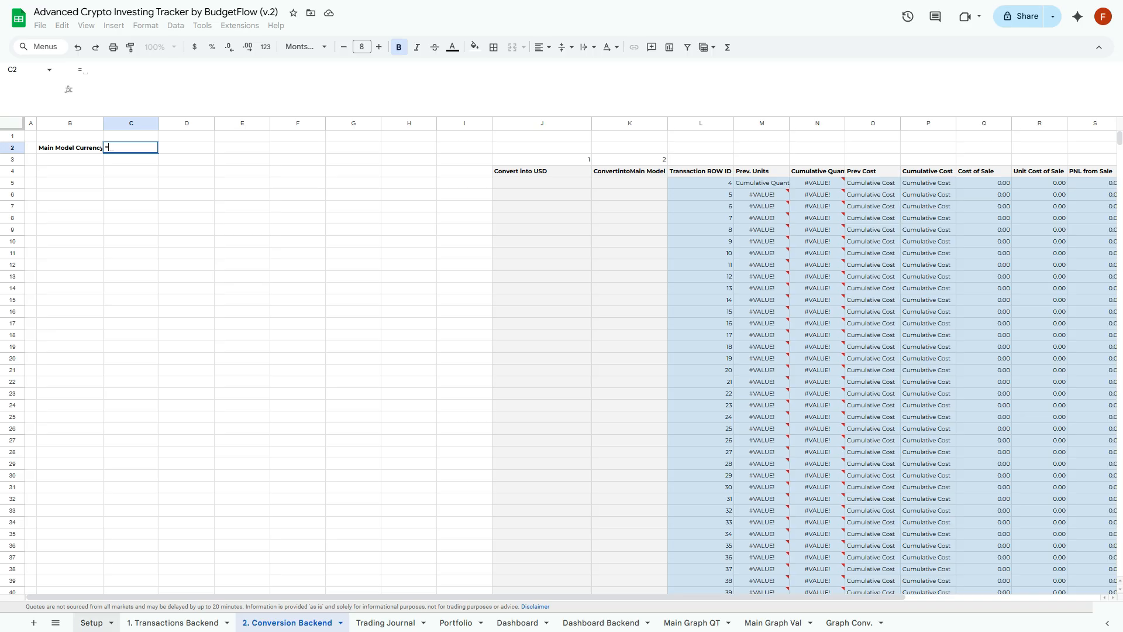
{"action": "left_click", "coordinate": [91, 622]}
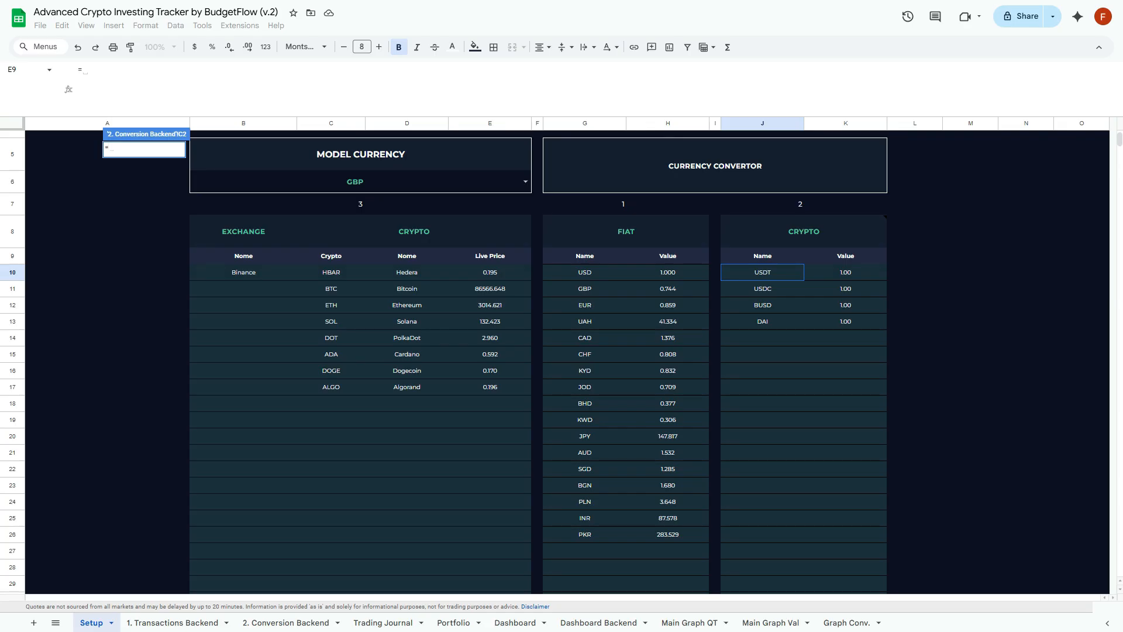
{"action": "left_click", "coordinate": [360, 182]}
{"action": "key", "text": "Return"}
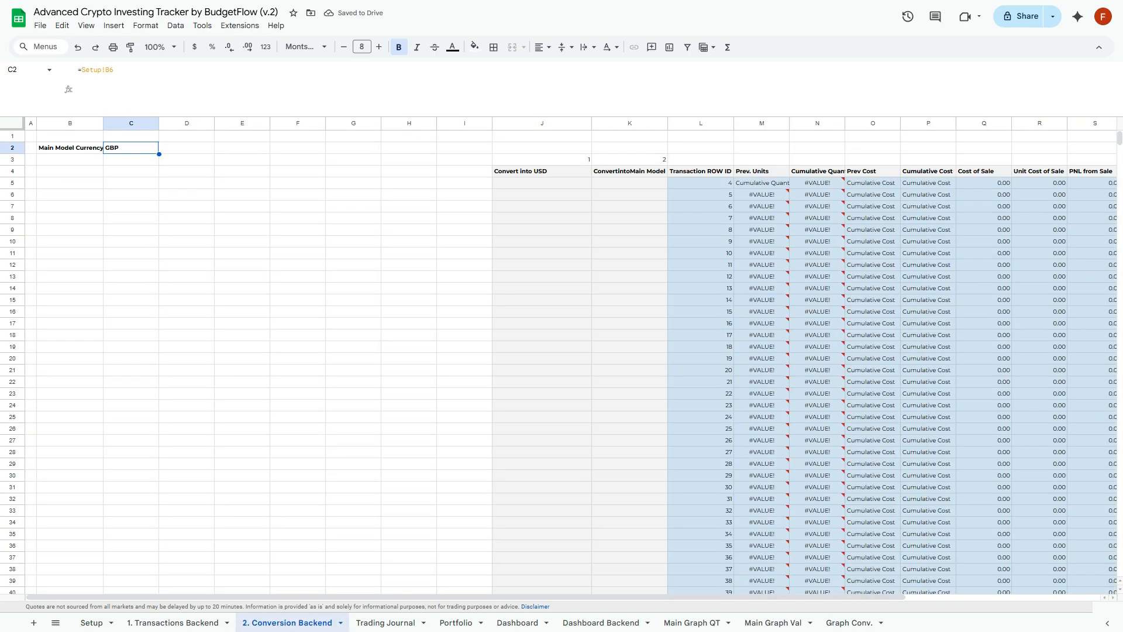
In B4 of 2. Conversion Backend, pull in the transaction tracker headers with ={'1. Transactions Backend'!I4:P4}
{"action": "key", "text": "Down"}
{"action": "key", "text": "Down"}
{"action": "key", "text": "Left"}
{"action": "key", "text": "Right"}
{"action": "key", "text": "Right"}
{"action": "key", "text": "Right"}
{"action": "key", "text": "Right"}
{"action": "key", "text": "Right"}
{"action": "key", "text": "Right"}
{"action": "key", "text": "Left"}
{"action": "key", "text": "Left"}
{"action": "key", "text": "Left"}
{"action": "key", "text": "Left"}
{"action": "key", "text": "Left"}
{"action": "key", "text": "Left"}
{"action": "type", "text": "={"}
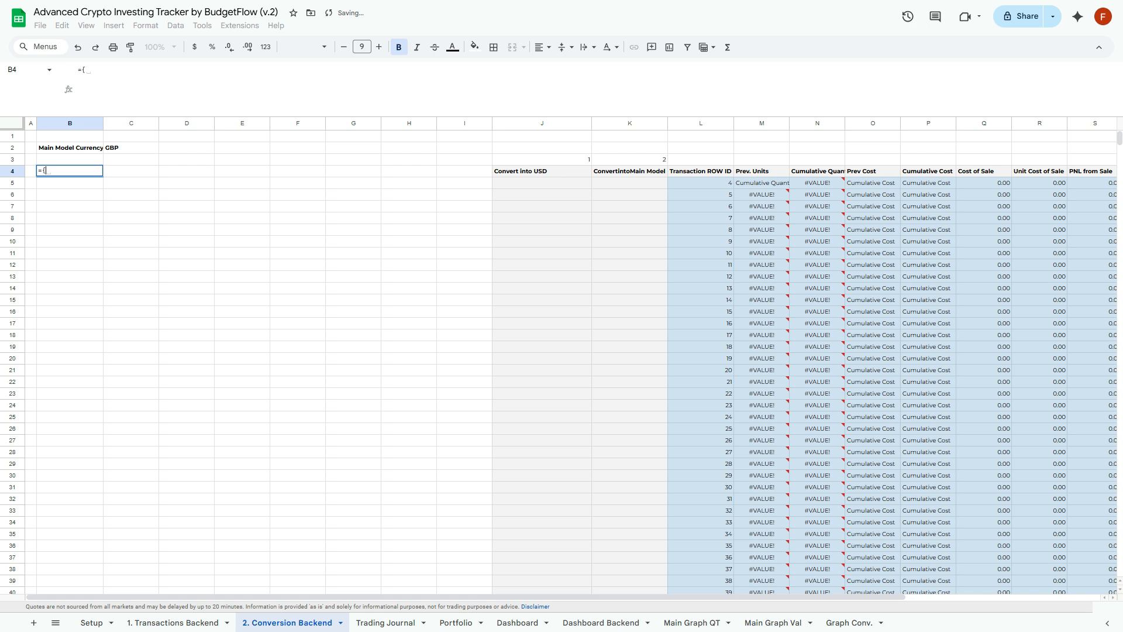
{"action": "left_click", "coordinate": [173, 622]}
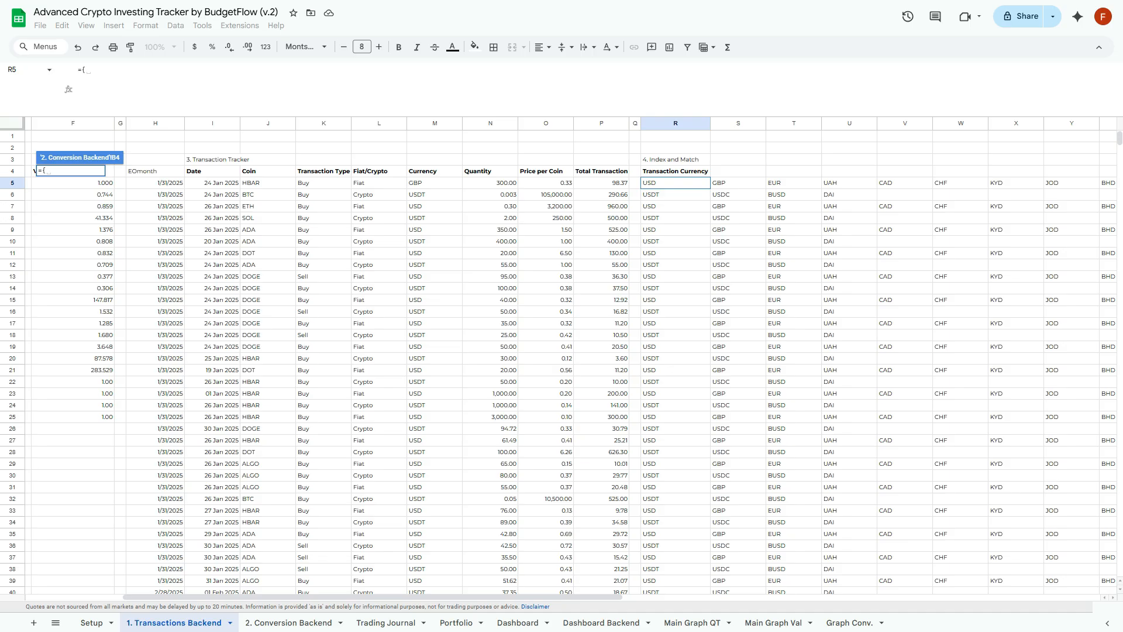
{"action": "left_click_drag", "start_coordinate": [212, 171], "coordinate": [601, 171]}
{"action": "type", "text": "}"}
{"action": "key", "text": "Return"}
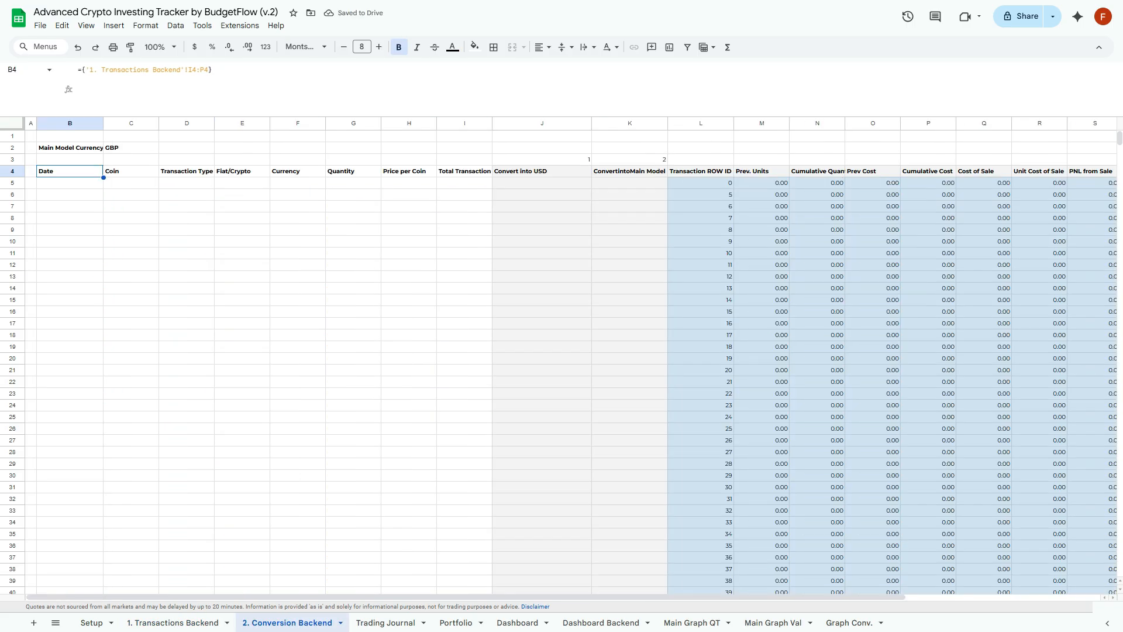
Make the array reference in B4 open-ended as I4:P by removing its closing row number
{"action": "key", "text": "Right"}
{"action": "key", "text": "Right"}
{"action": "key", "text": "Right"}
{"action": "key", "text": "Left"}
{"action": "key", "text": "Left"}
{"action": "key", "text": "Left"}
{"action": "key", "text": "Down"}
{"action": "key", "text": "Down"}
{"action": "key", "text": "Up"}
{"action": "key", "text": "Up"}
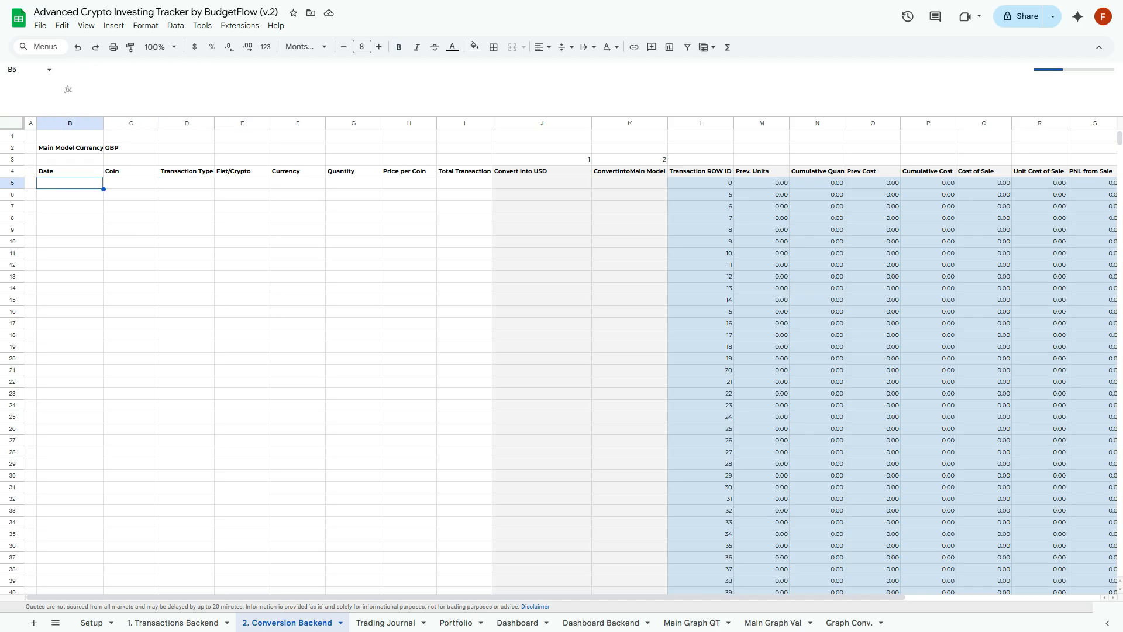
{"action": "key", "text": "F2"}
{"action": "key", "text": "Left"}
{"action": "key", "text": "BackSpace"}
{"action": "key", "text": "Return"}
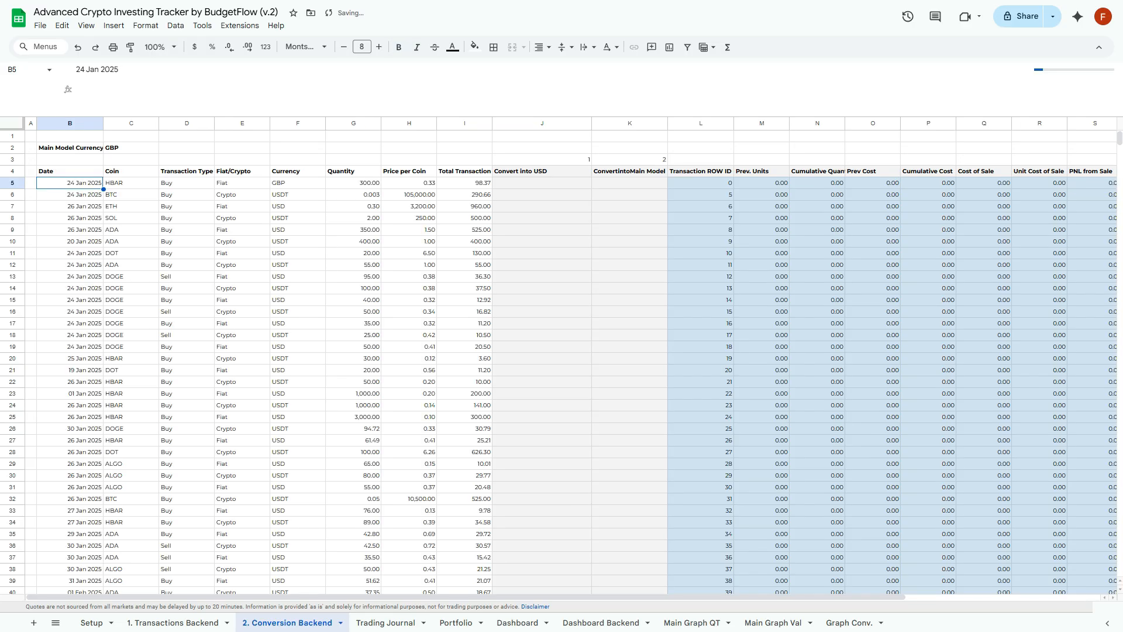
Start the Convert into USD formula in J5, dividing I5 by an INDEX over '1. Transactions Backend'!$E$5:$F$25
{"action": "key", "text": "Right"}
{"action": "key", "text": "Right"}
{"action": "key", "text": "Right"}
{"action": "key", "text": "Right"}
{"action": "key", "text": "Right"}
{"action": "key", "text": "Right"}
{"action": "key", "text": "Right"}
{"action": "key", "text": "Right"}
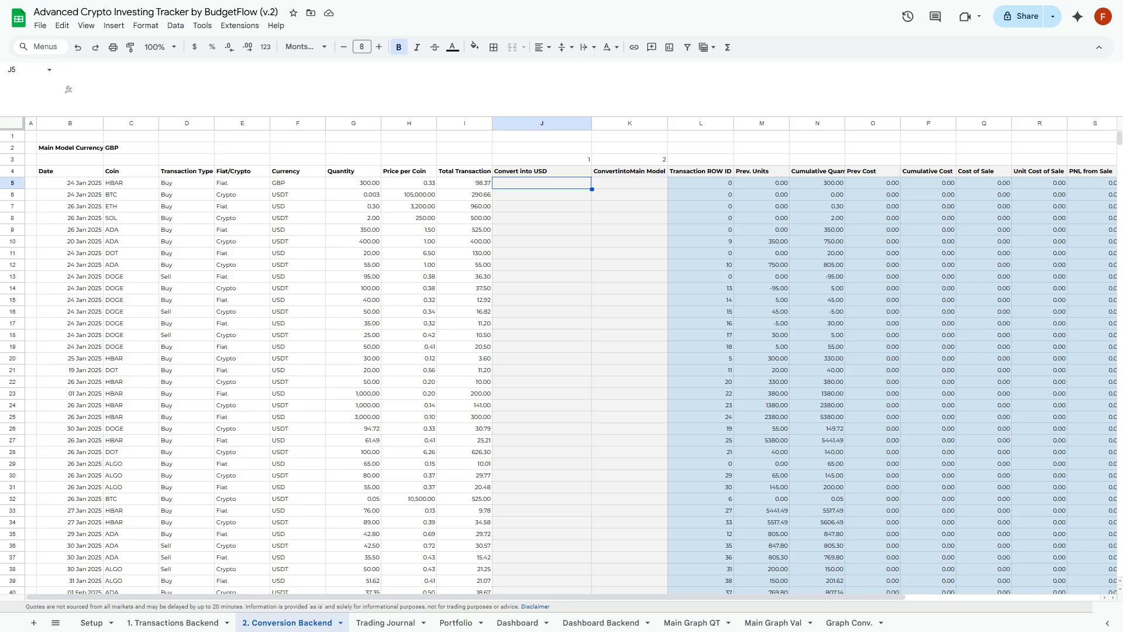
{"action": "type", "text": "="}
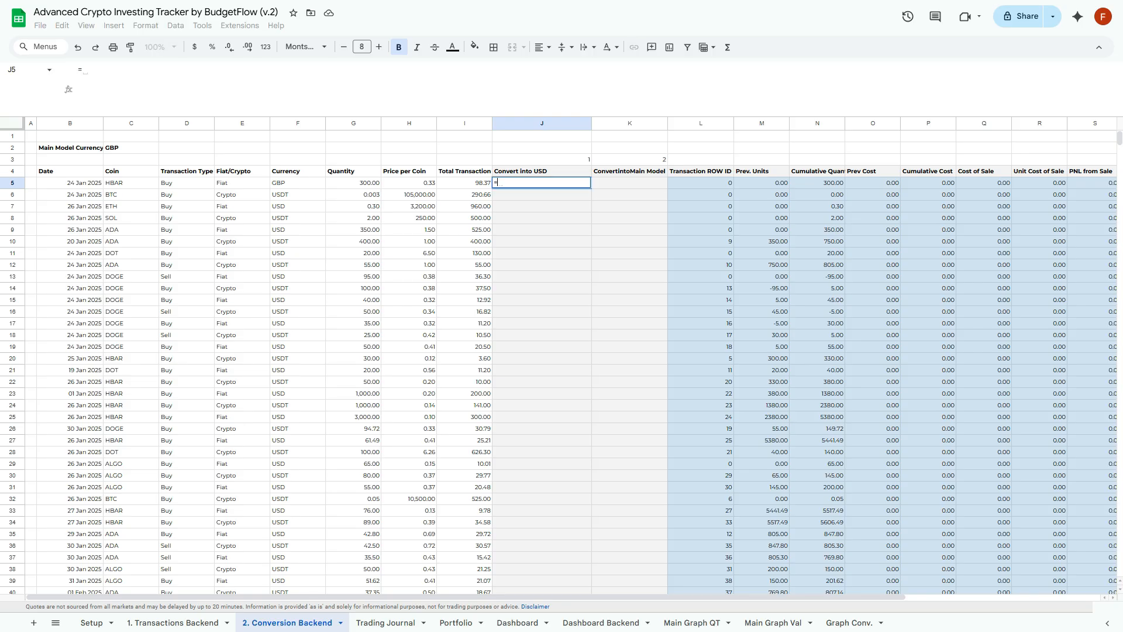
{"action": "key", "text": "Left"}
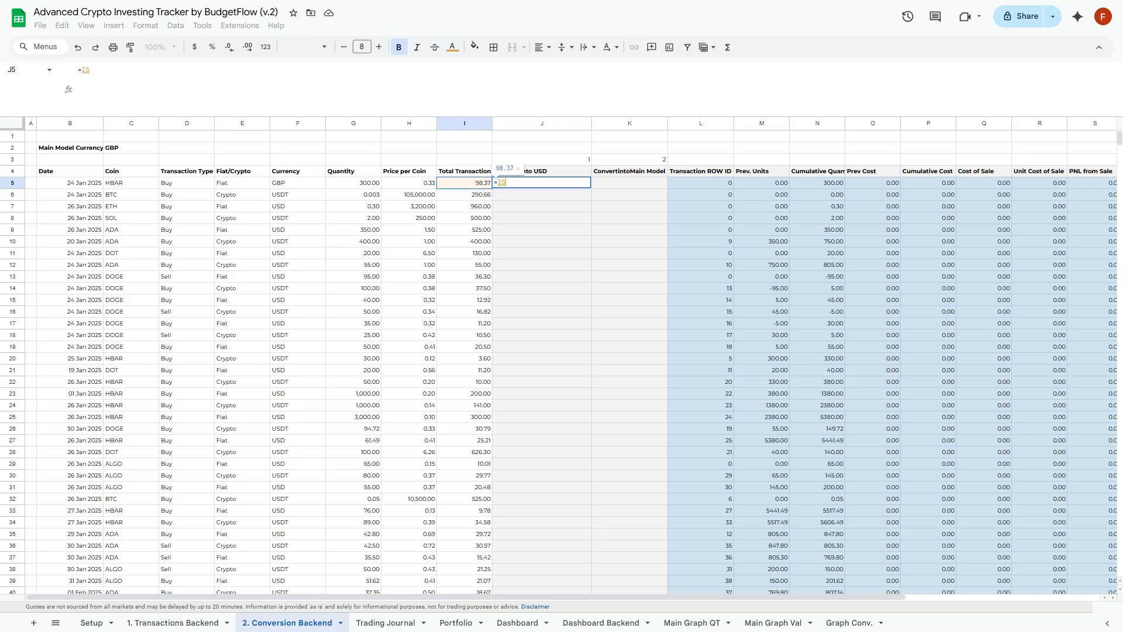
{"action": "type", "text": "/"}
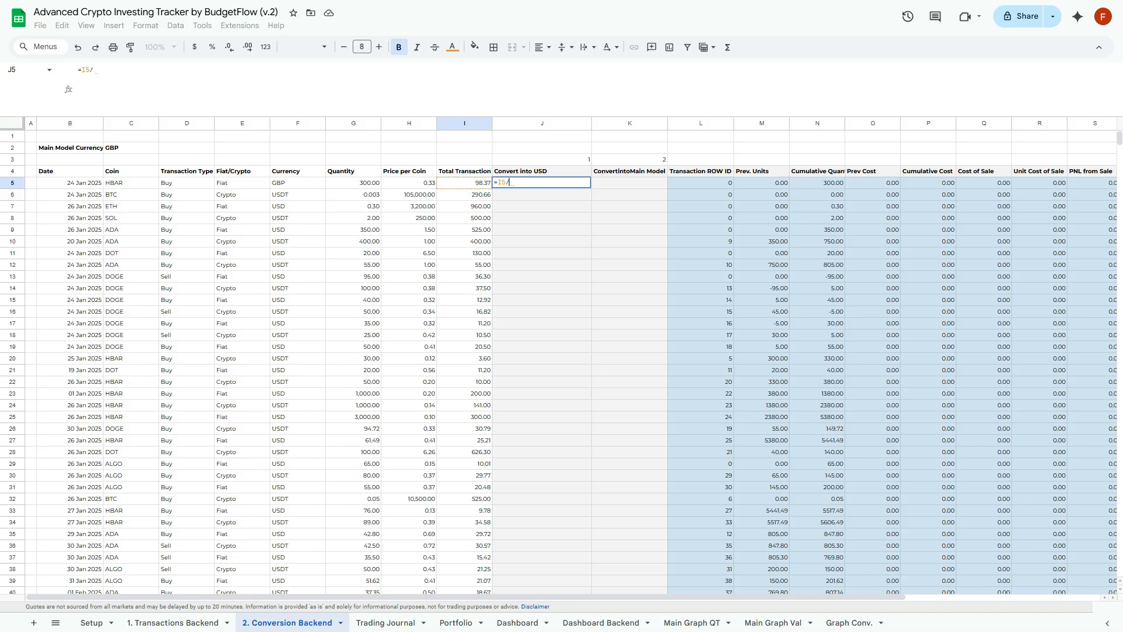
{"action": "type", "text": "INDEX("}
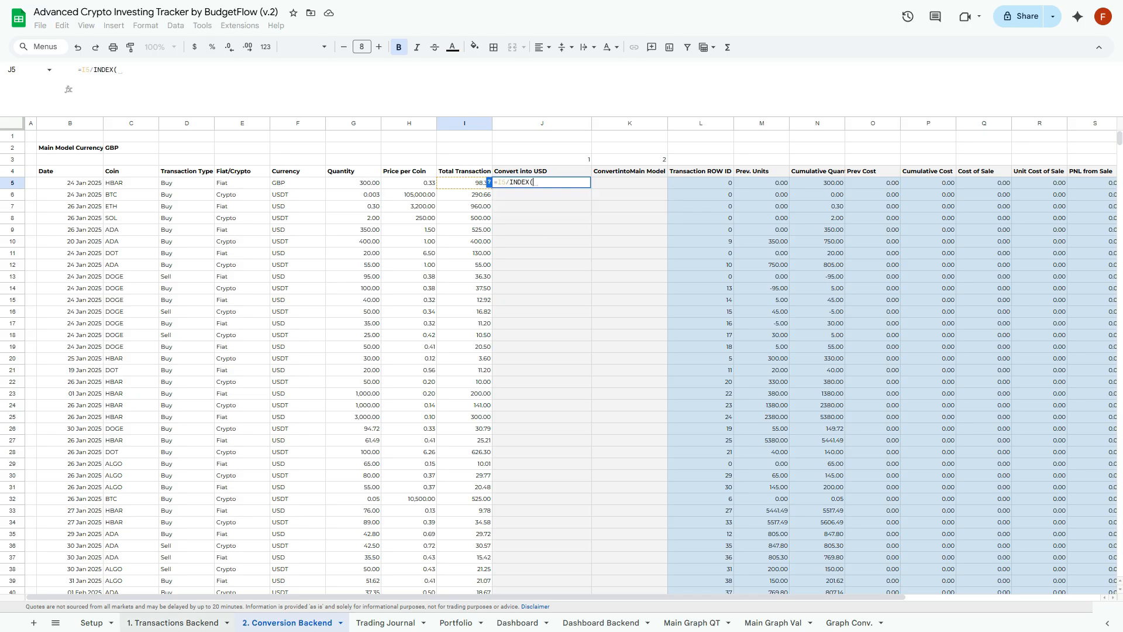
{"action": "left_click", "coordinate": [172, 623]}
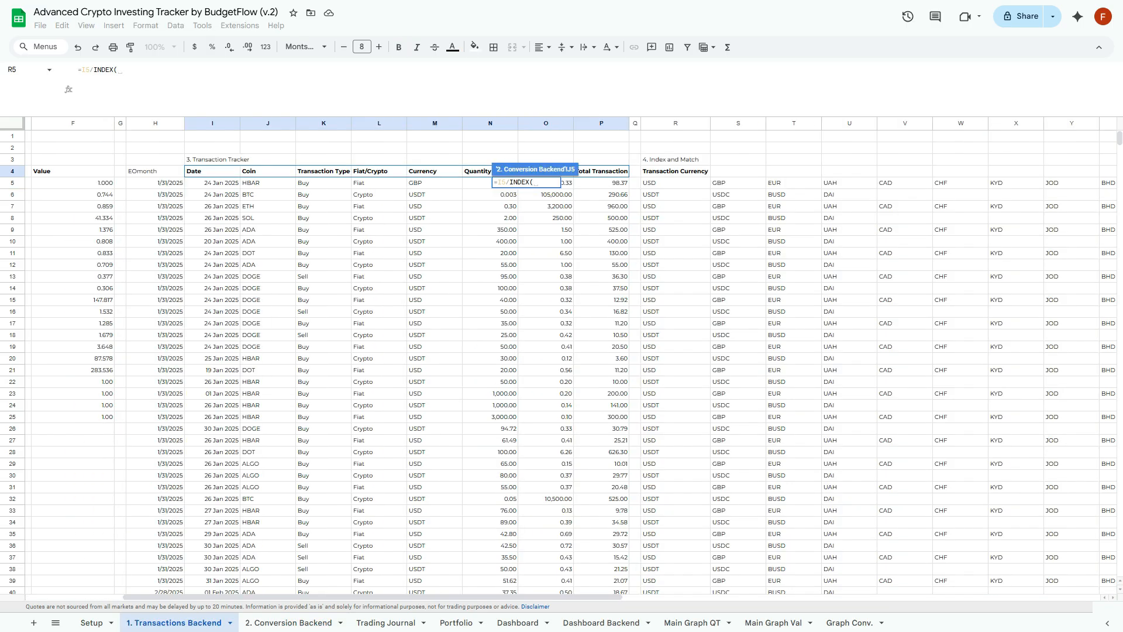
{"action": "scroll", "coordinate": [561, 358], "scroll_direction": "left", "scroll_amount": 3}
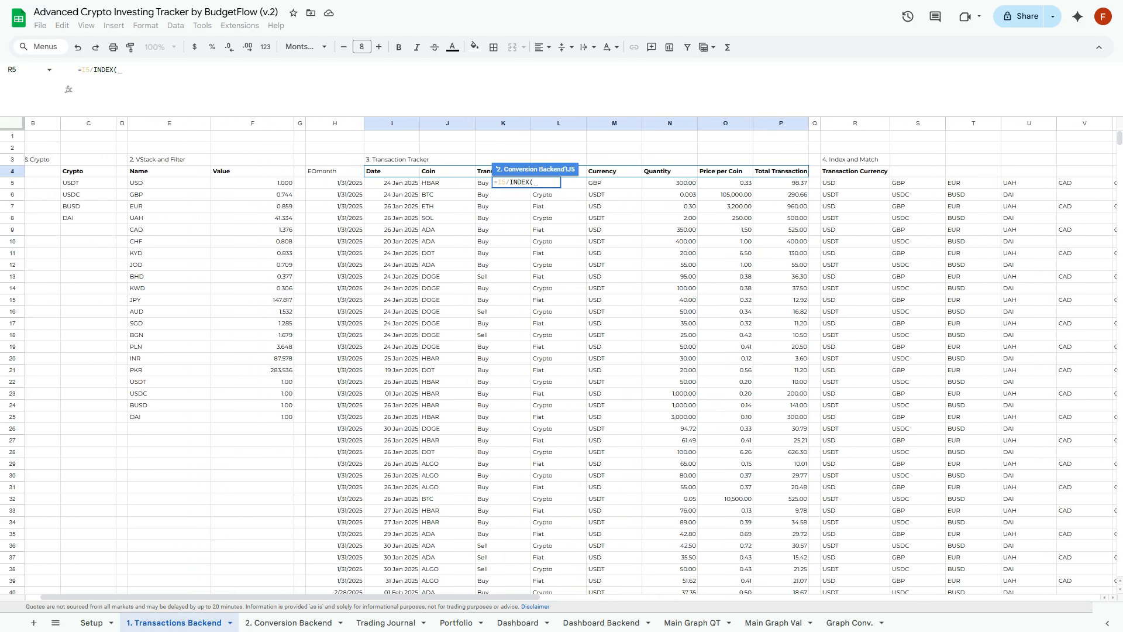
{"action": "scroll", "coordinate": [562, 358], "scroll_direction": "left", "scroll_amount": 1}
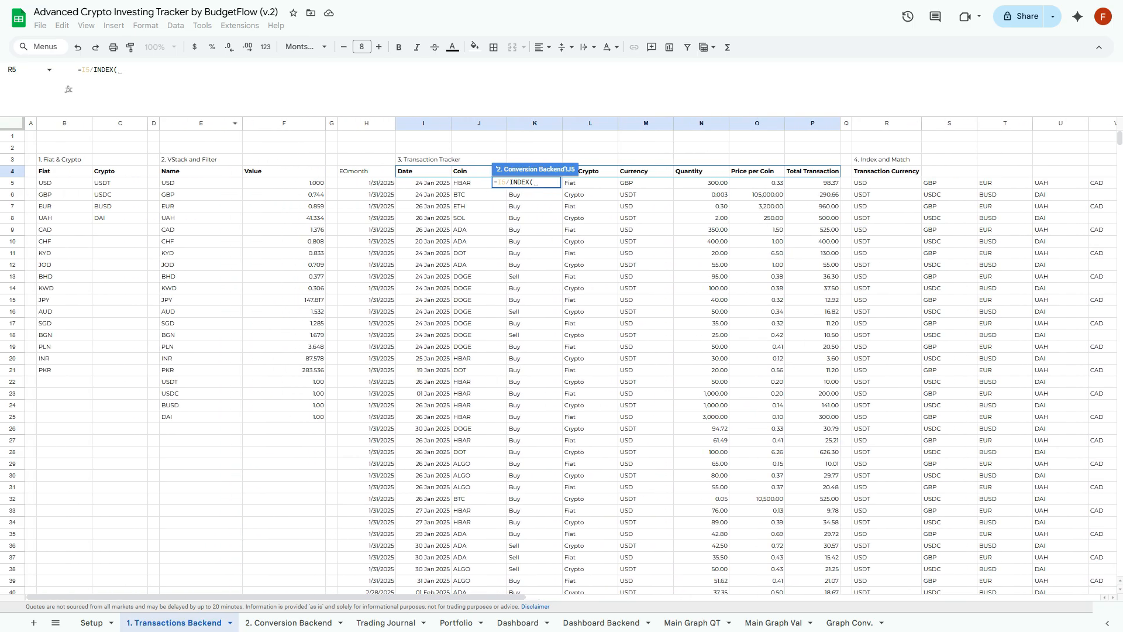
{"action": "left_click_drag", "start_coordinate": [201, 183], "coordinate": [310, 416]}
{"action": "key", "text": "F4"}
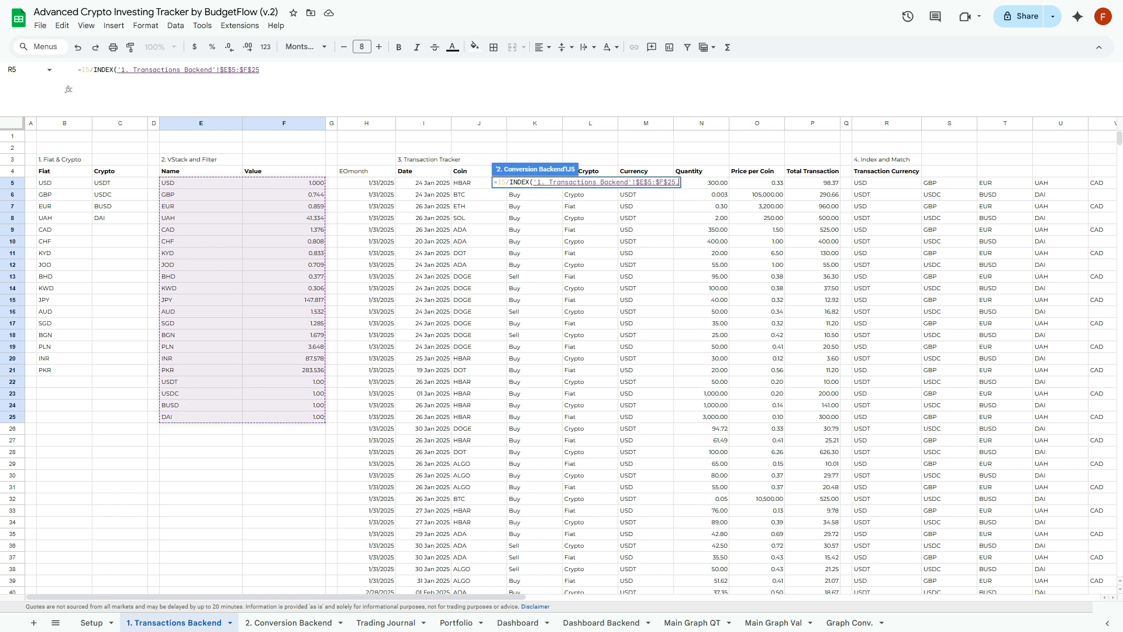
Add a MATCH to the J5 formula that looks up $F5 in the currency names E5:E25 of 1. Transactions Backend
{"action": "type", "text": ",MATCH("}
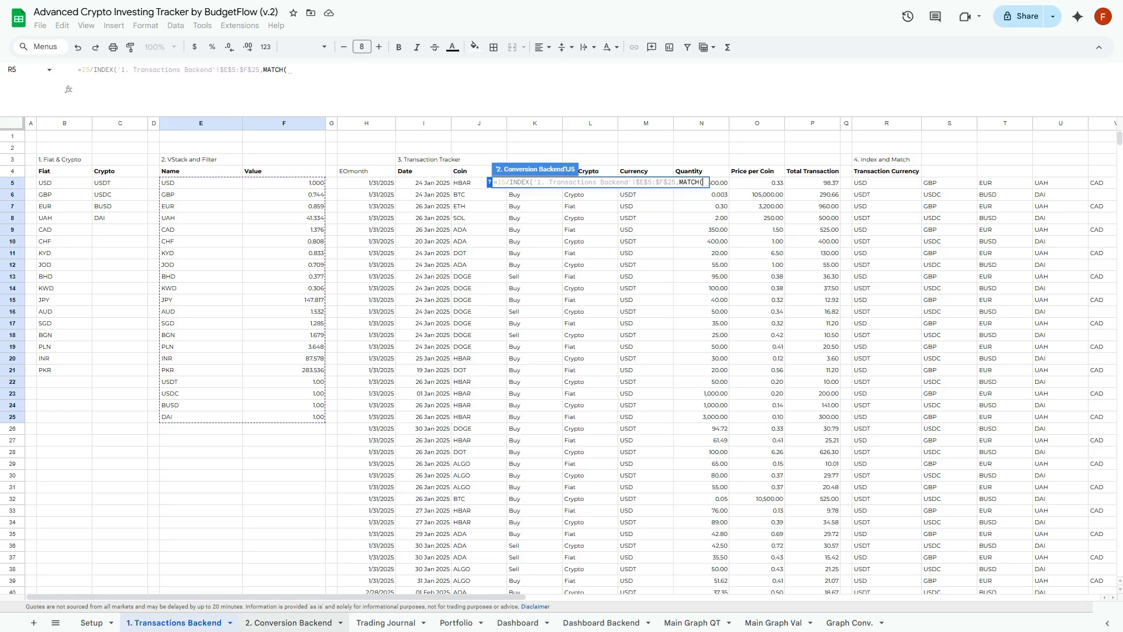
{"action": "left_click", "coordinate": [288, 623]}
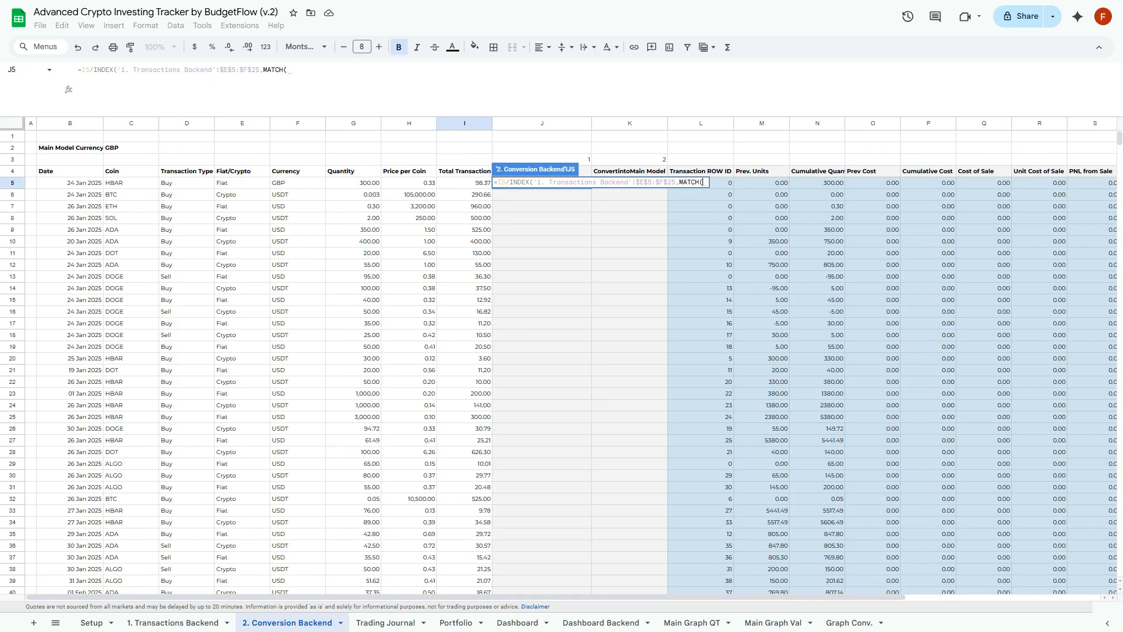
{"action": "left_click", "coordinate": [298, 183]}
{"action": "key", "text": "F4"}
{"action": "key", "text": "F4"}
{"action": "key", "text": "F4"}
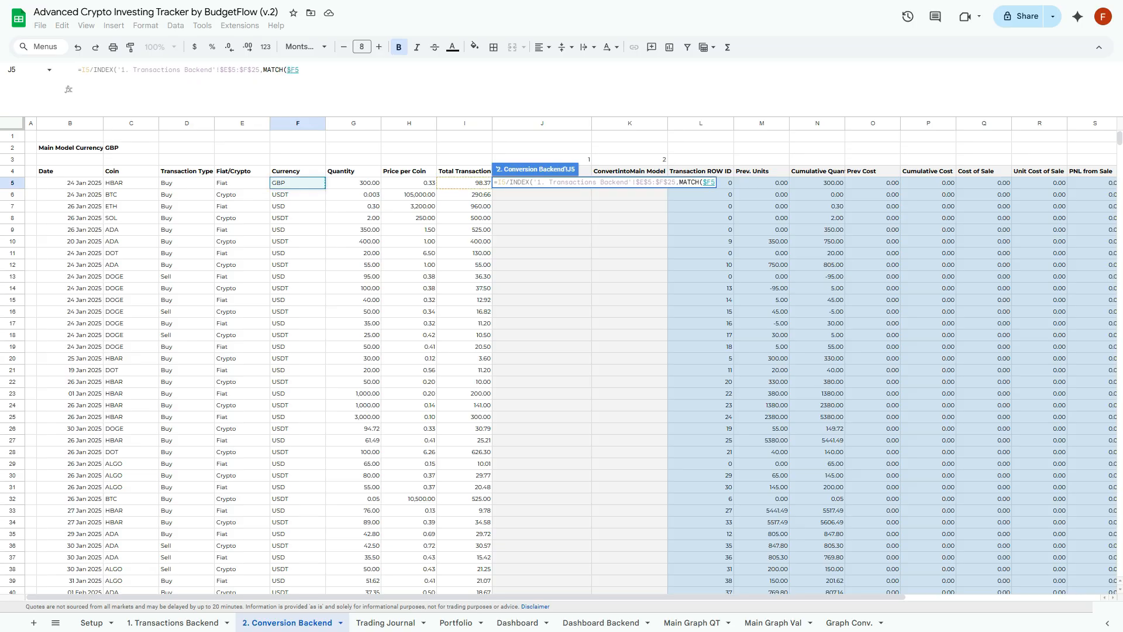
{"action": "type", "text": ","}
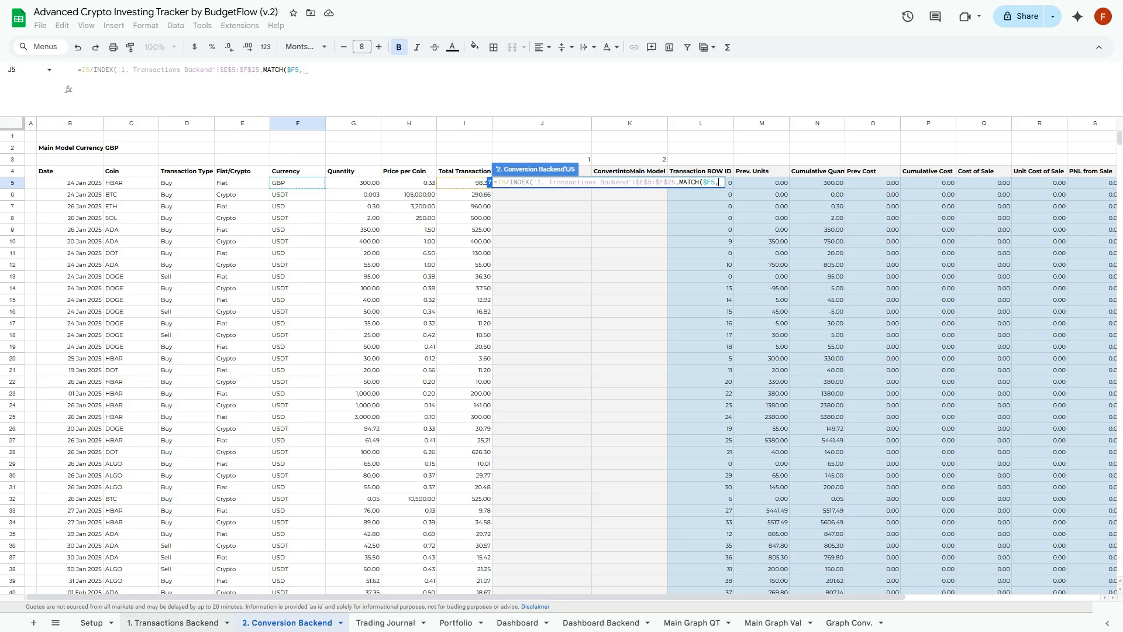
{"action": "left_click", "coordinate": [172, 623]}
{"action": "left_click_drag", "start_coordinate": [201, 183], "coordinate": [201, 416]}
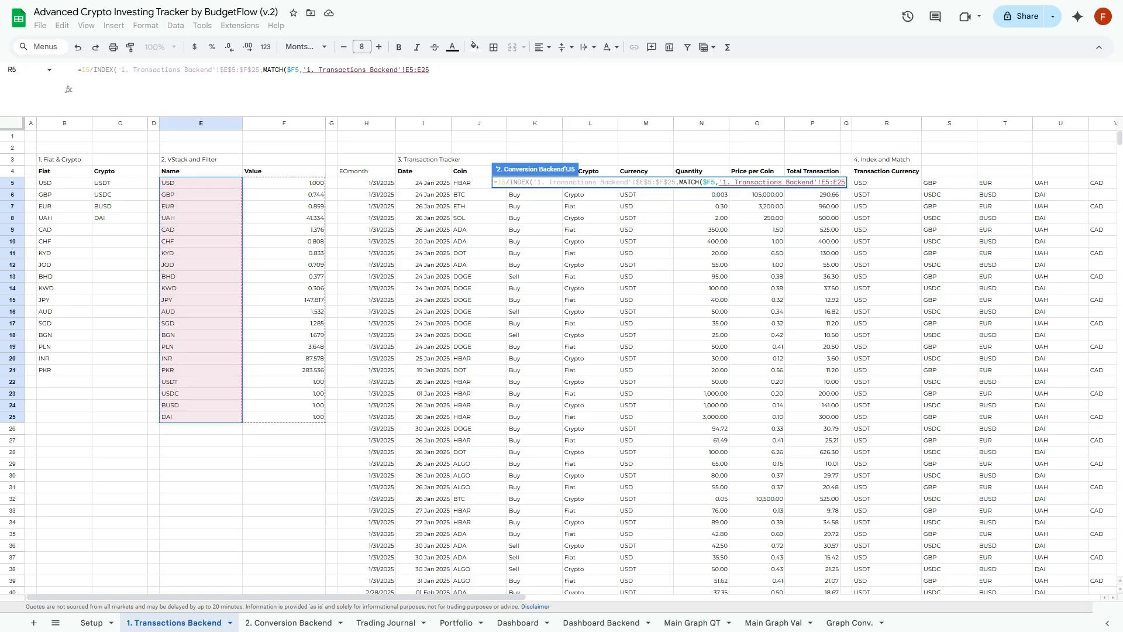
Open-end the INDEX range as $E$5:$F and the MATCH range as absolute $E$5:$E in the J5 formula
{"action": "left_click", "coordinate": [676, 182]}
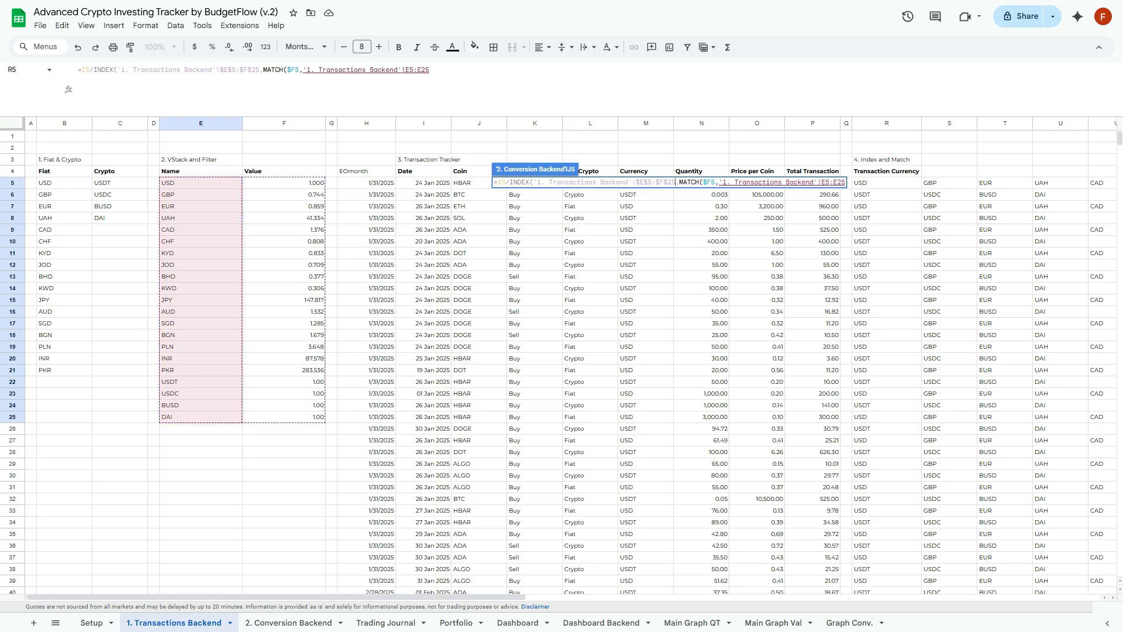
{"action": "key", "text": "BackSpace"}
{"action": "key", "text": "BackSpace"}
{"action": "key", "text": "BackSpace"}
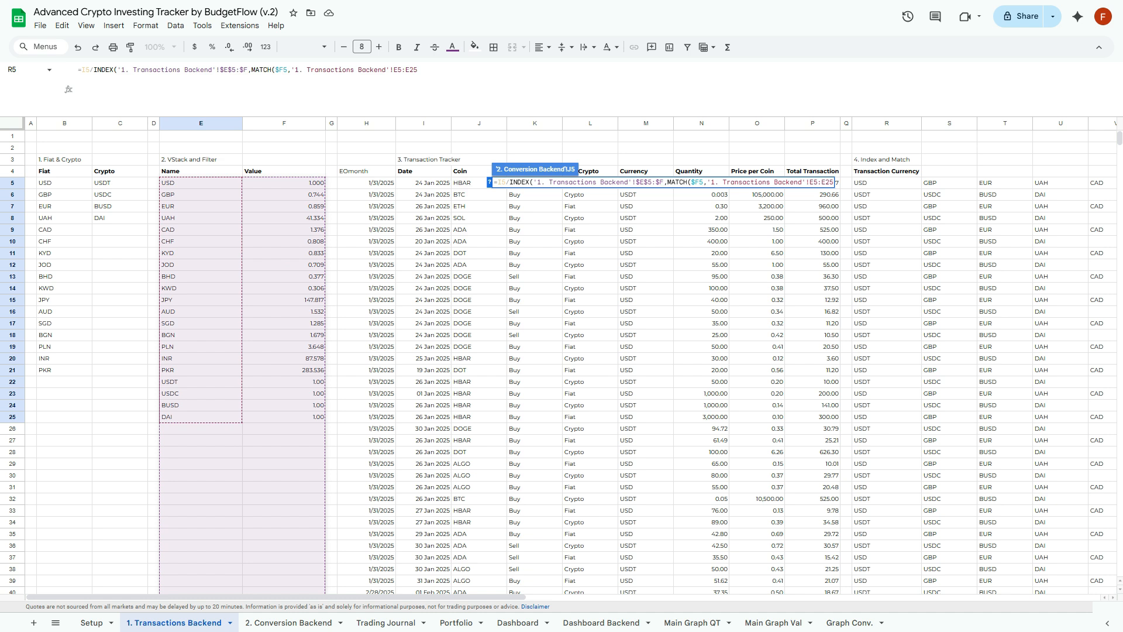
{"action": "key", "text": "BackSpace"}
{"action": "key", "text": "BackSpace"}
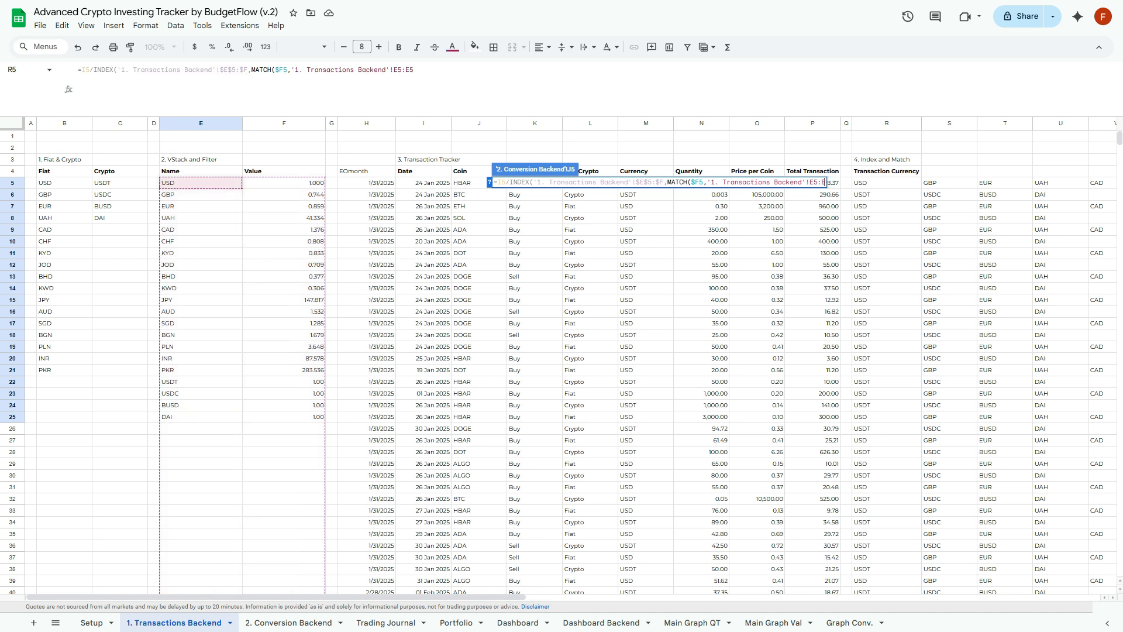
{"action": "key", "text": "F4"}
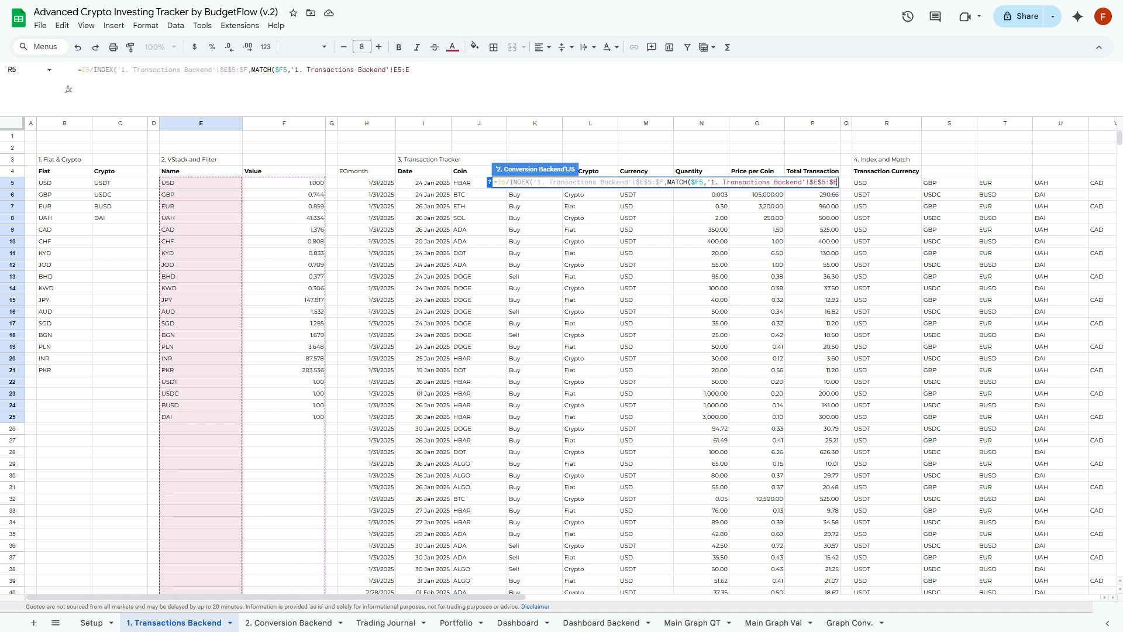
Complete the J5 formula with exact match type 0 and return column 2
{"action": "type", "text": ",0)"}
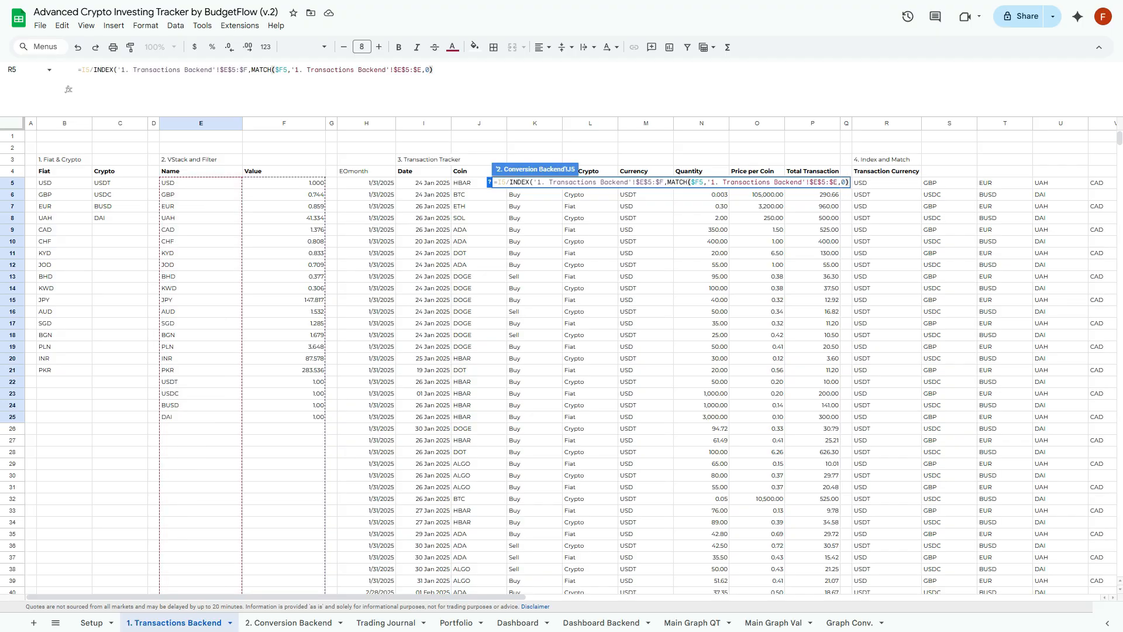
{"action": "type", "text": ",2"}
{"action": "key", "text": "Return"}
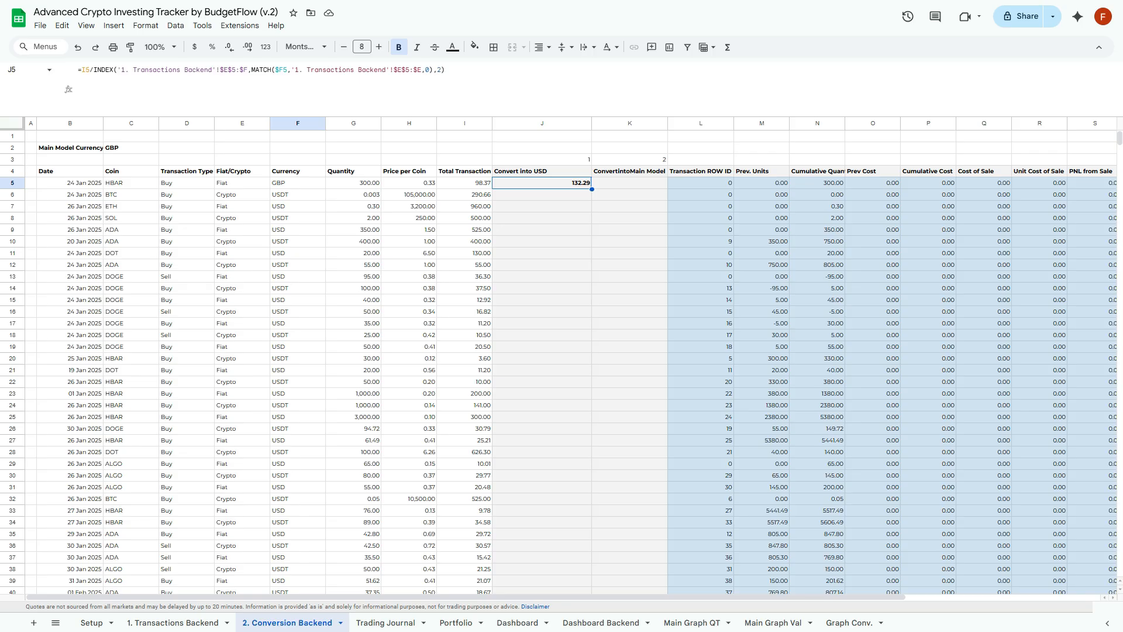
Review the first transaction's Currency, Total Transaction and Convert into USD cells in row 5 to check the conversion
{"action": "key", "text": "Left"}
{"action": "key", "text": "Left"}
{"action": "key", "text": "Left"}
{"action": "key", "text": "Left"}
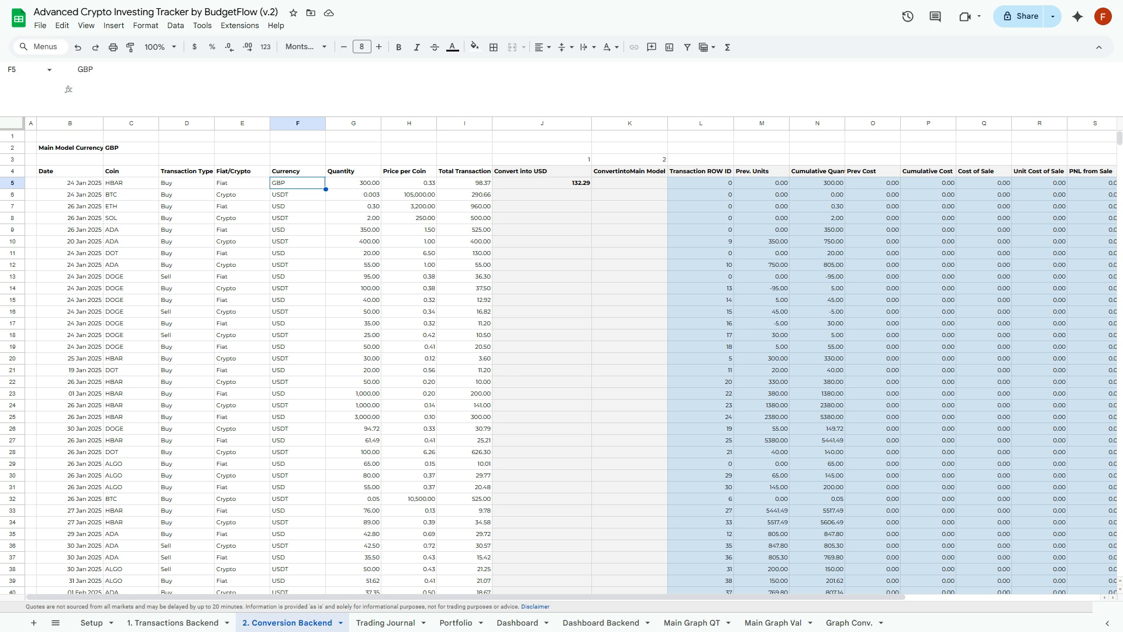
{"action": "key", "text": "Right"}
{"action": "key", "text": "Right"}
{"action": "key", "text": "Right"}
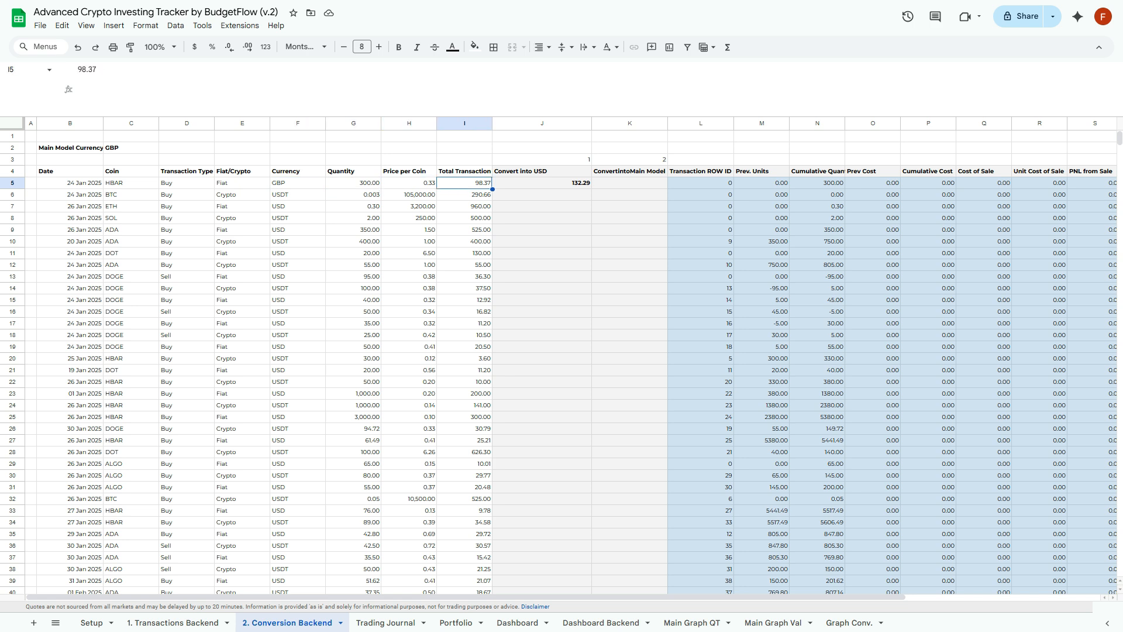
{"action": "key", "text": "Up"}
{"action": "key", "text": "Right"}
{"action": "key", "text": "Up"}
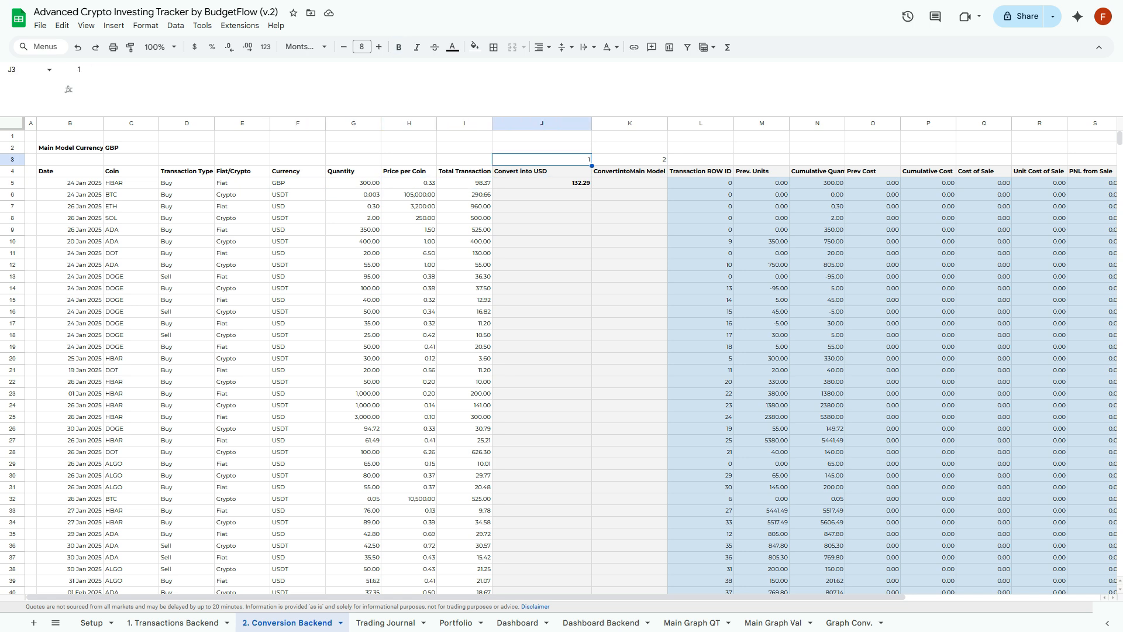
{"action": "key", "text": "Left"}
{"action": "key", "text": "Down"}
{"action": "key", "text": "Down"}
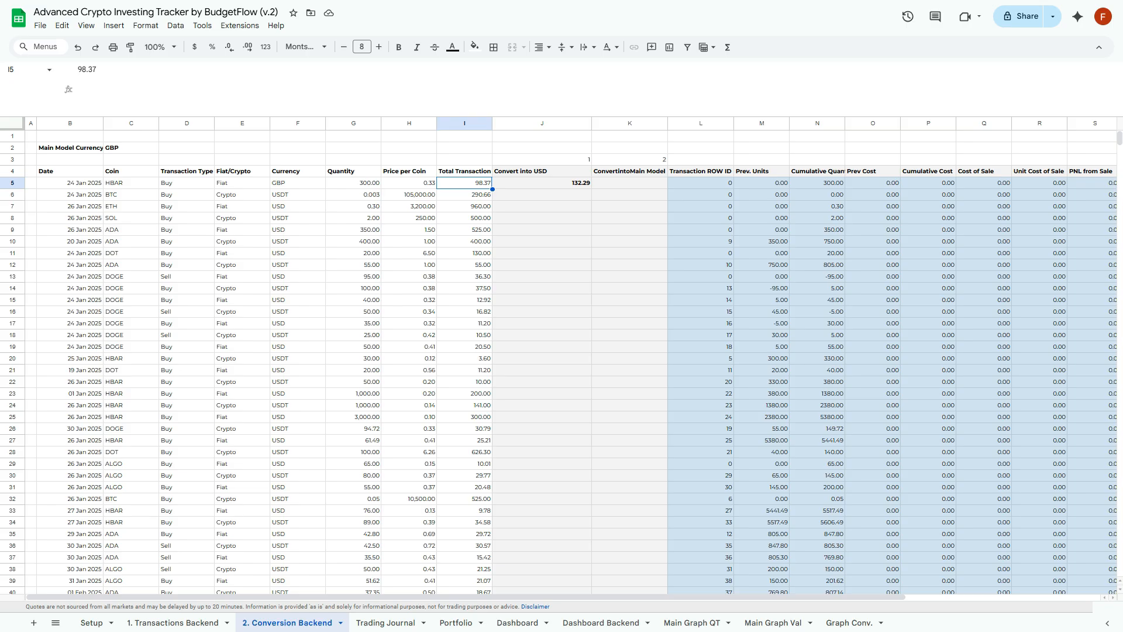
{"action": "key", "text": "Right"}
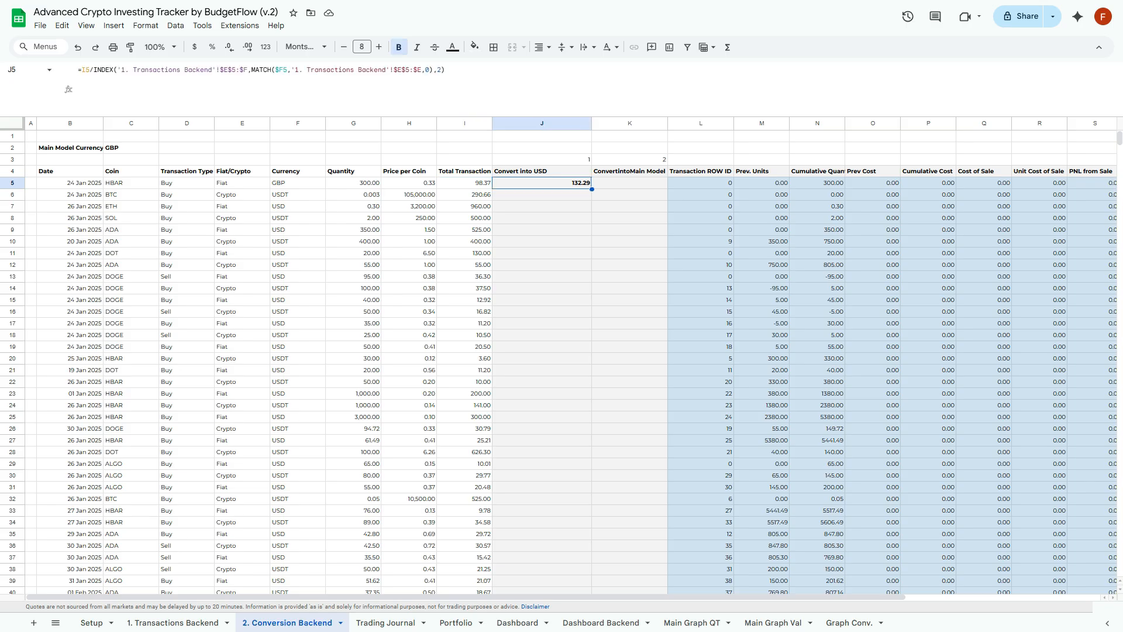
{"action": "key", "text": "Left"}
{"action": "key", "text": "Right"}
{"action": "left_click", "coordinate": [464, 183]}
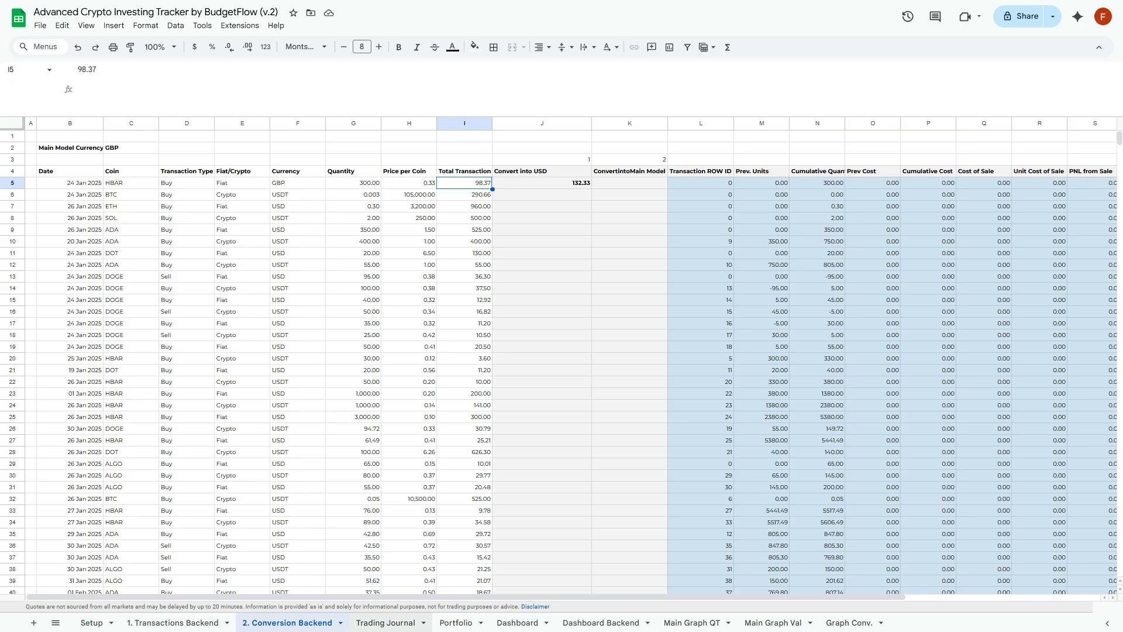
Set the first transaction's currency to USD in the Trading Journal and check its Convert into USD value on 2. Conversion Backend
{"action": "left_click", "coordinate": [386, 622]}
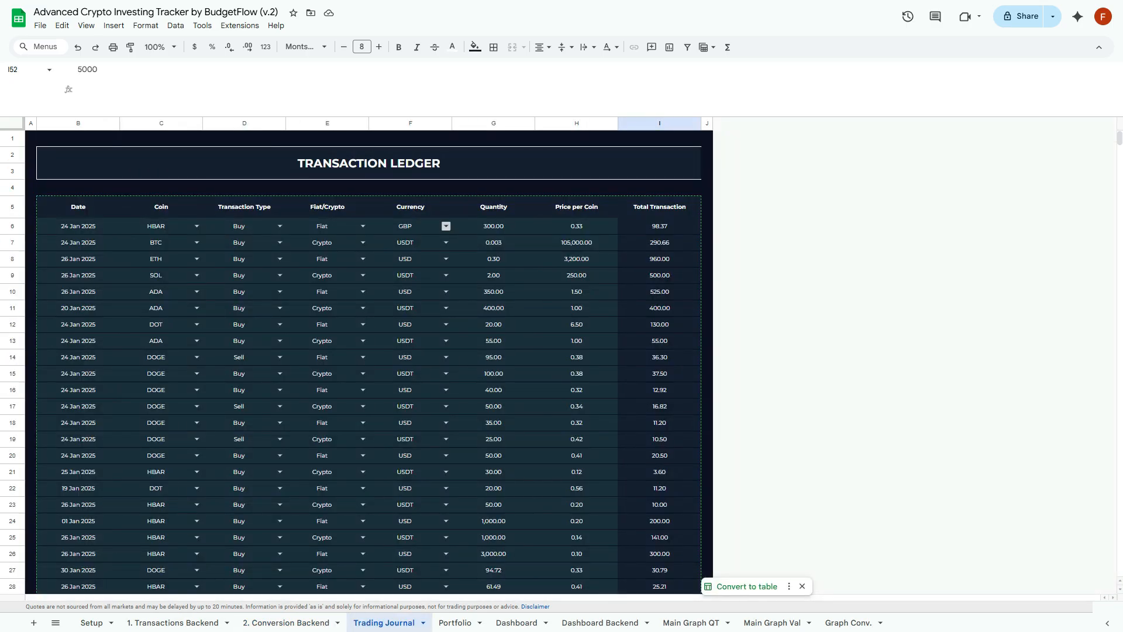
{"action": "left_click", "coordinate": [445, 226]}
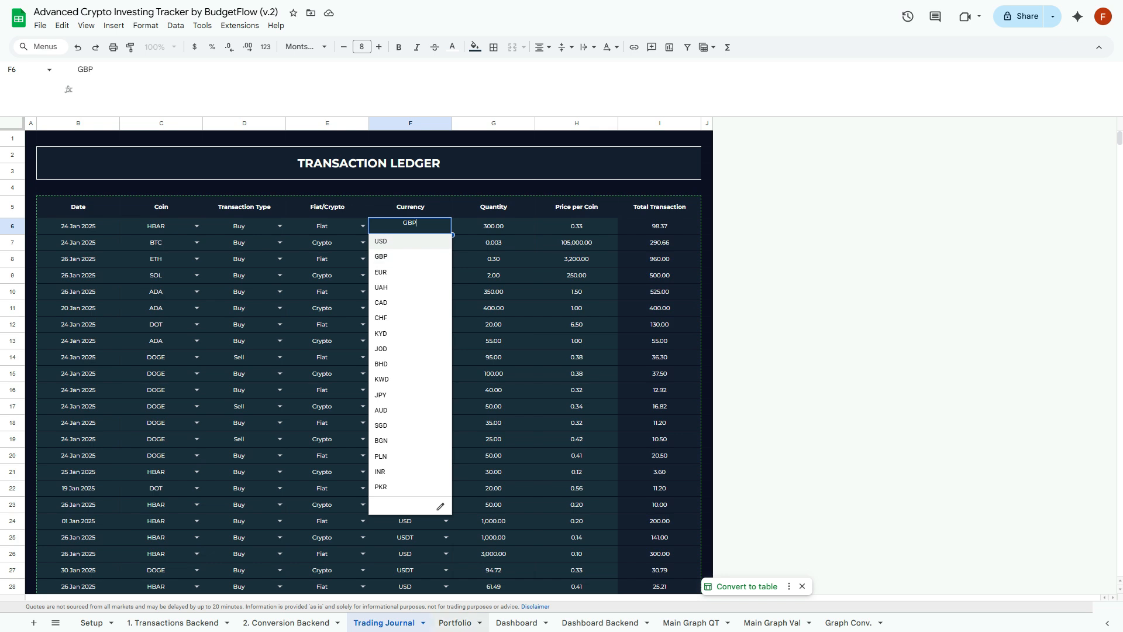
{"action": "left_click", "coordinate": [287, 623]}
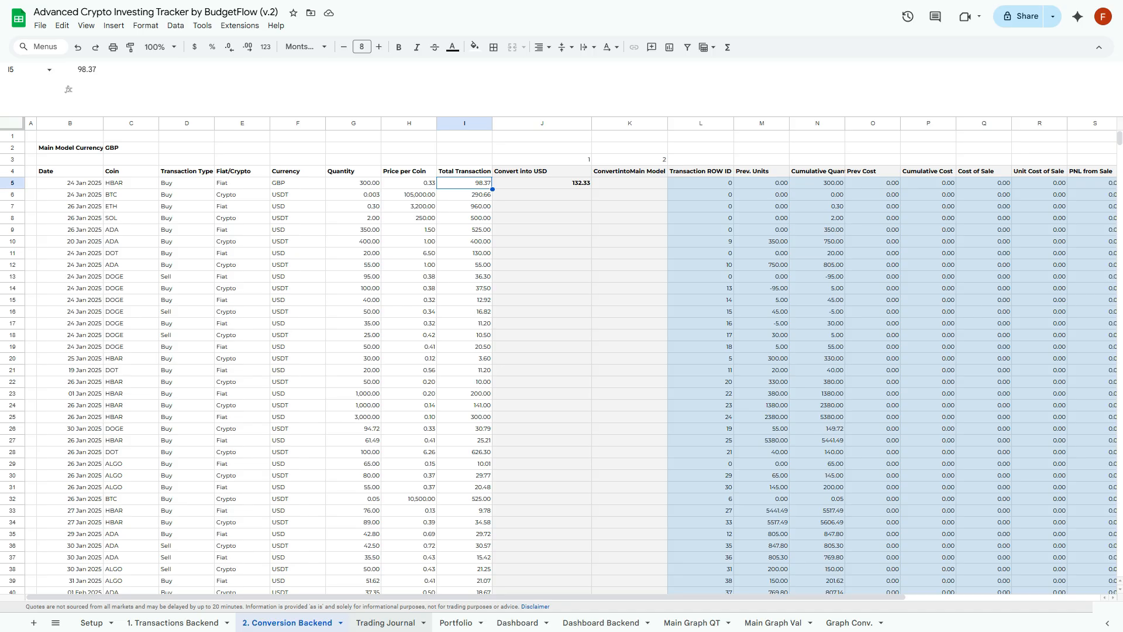
{"action": "left_click", "coordinate": [386, 622]}
{"action": "left_click", "coordinate": [445, 225]}
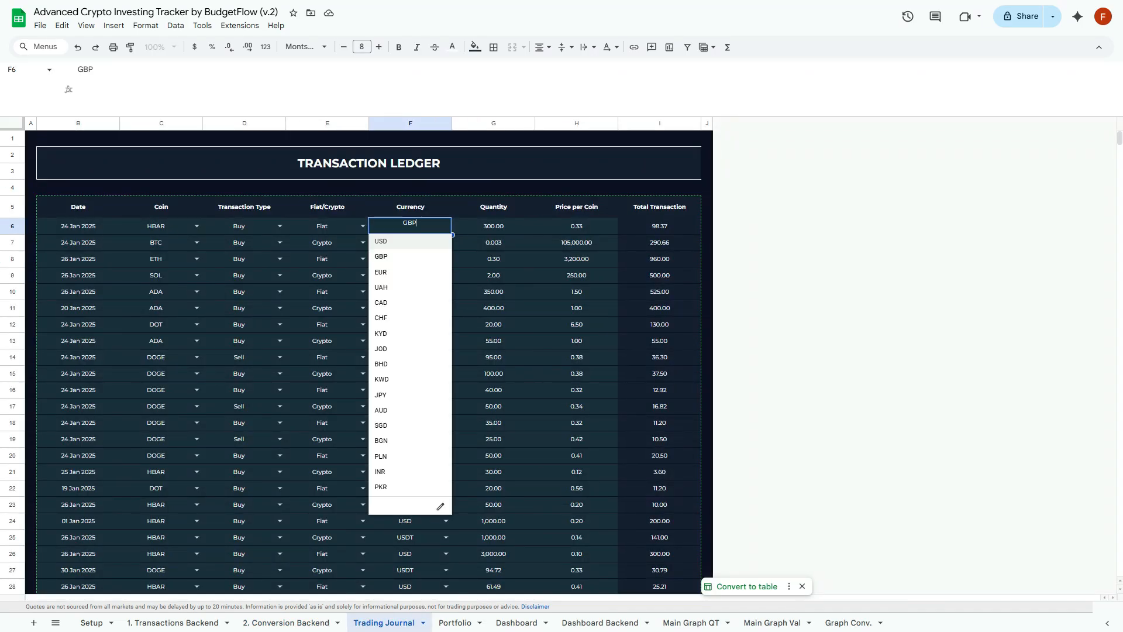
{"action": "key", "text": "Return"}
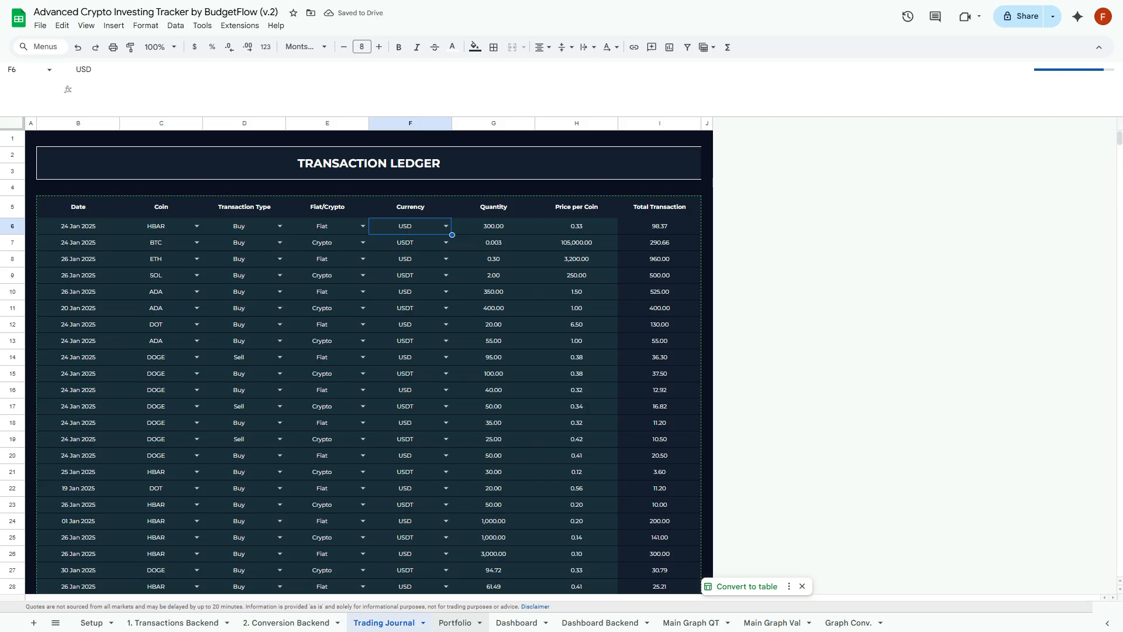
{"action": "left_click", "coordinate": [286, 623]}
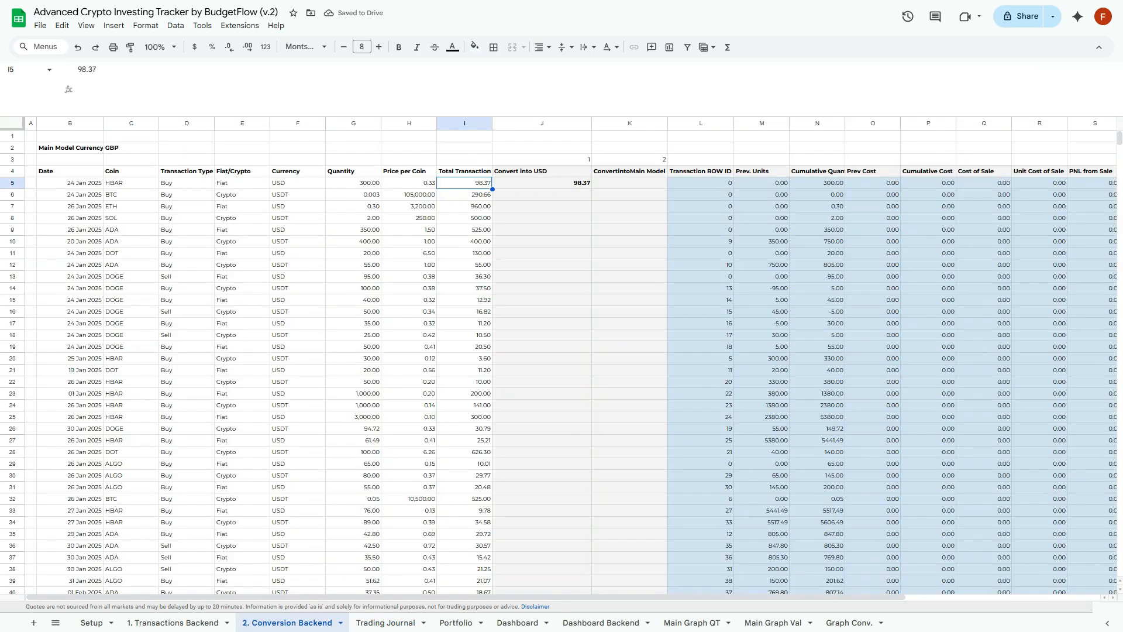
{"action": "left_click", "coordinate": [541, 183]}
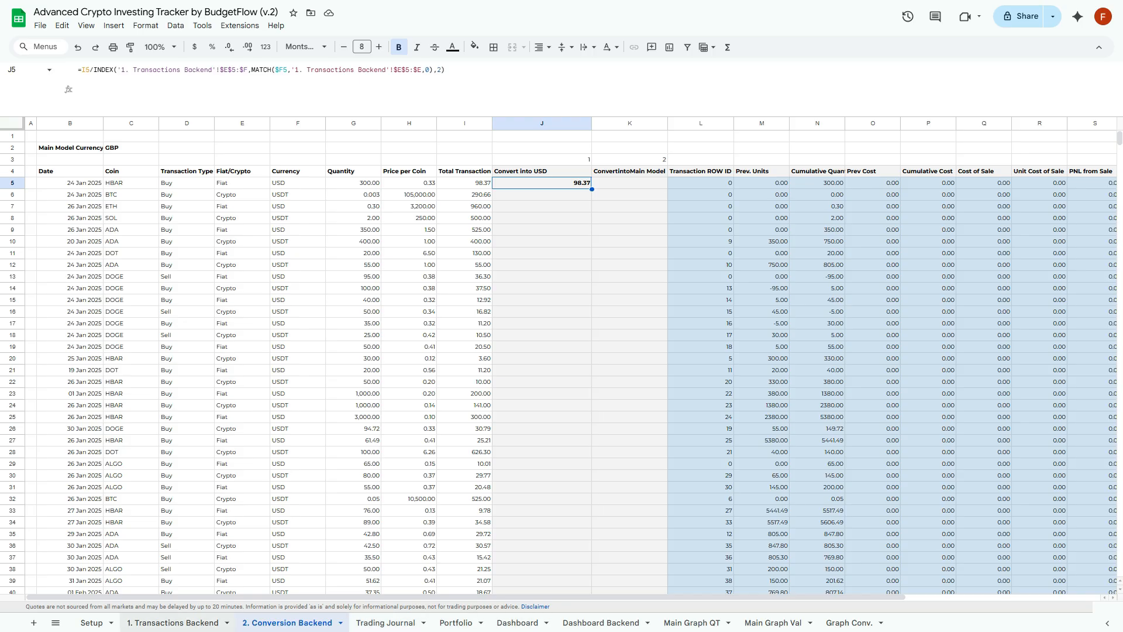
Set the first transaction's currency back to GBP in the Trading Journal and return to 2. Conversion Backend
{"action": "left_click", "coordinate": [385, 623]}
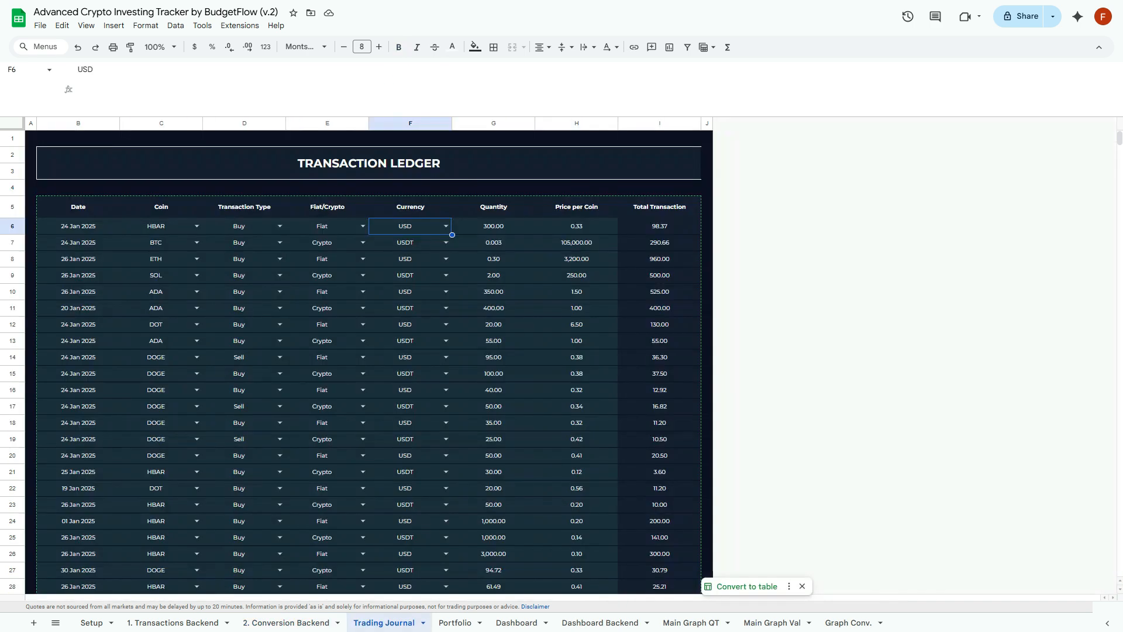
{"action": "left_click", "coordinate": [446, 226]}
{"action": "left_click", "coordinate": [380, 257]}
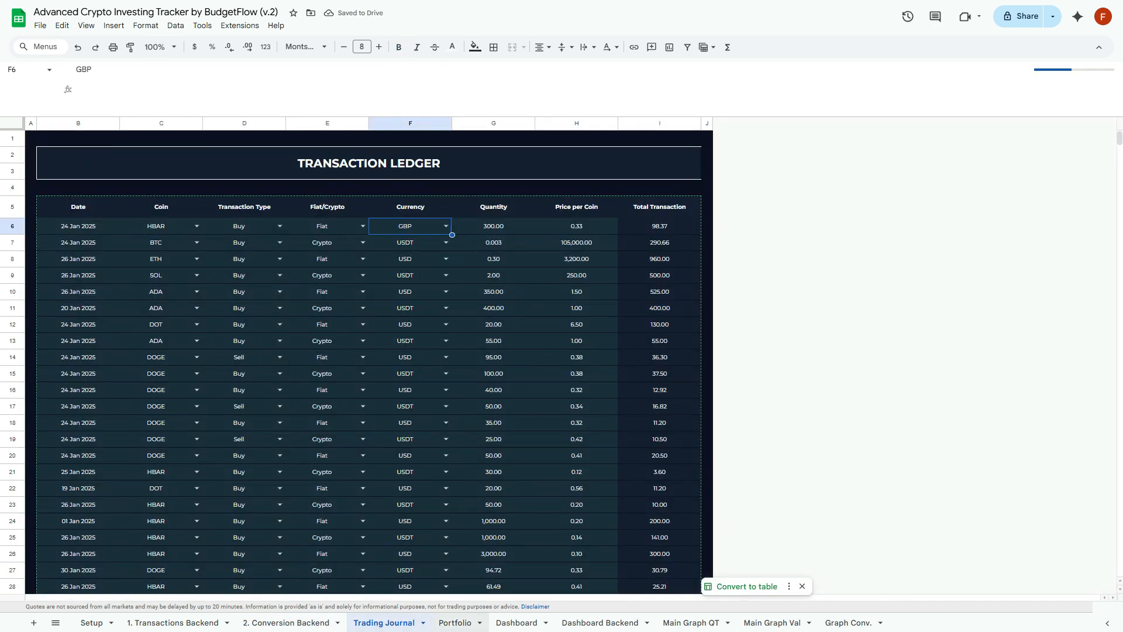
{"action": "left_click", "coordinate": [287, 623]}
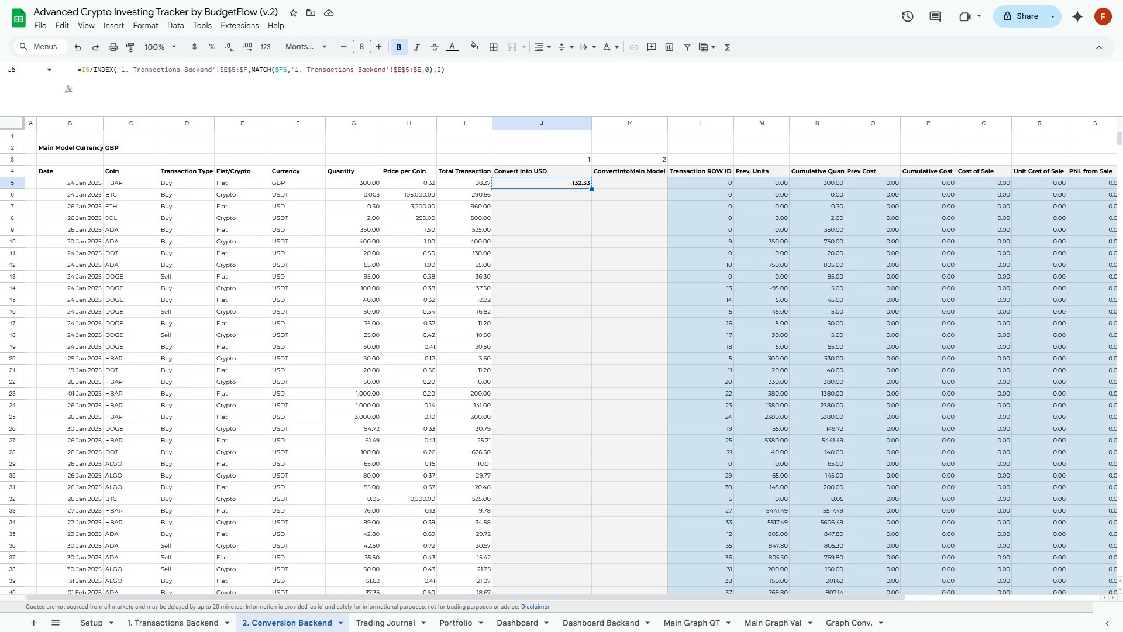
Wrap the J5 formula in an IF that returns blank when B5 is empty, and auto-fill it down the Convert into USD column
{"action": "left_click", "coordinate": [80, 70]}
{"action": "type", "text": "if(,"}
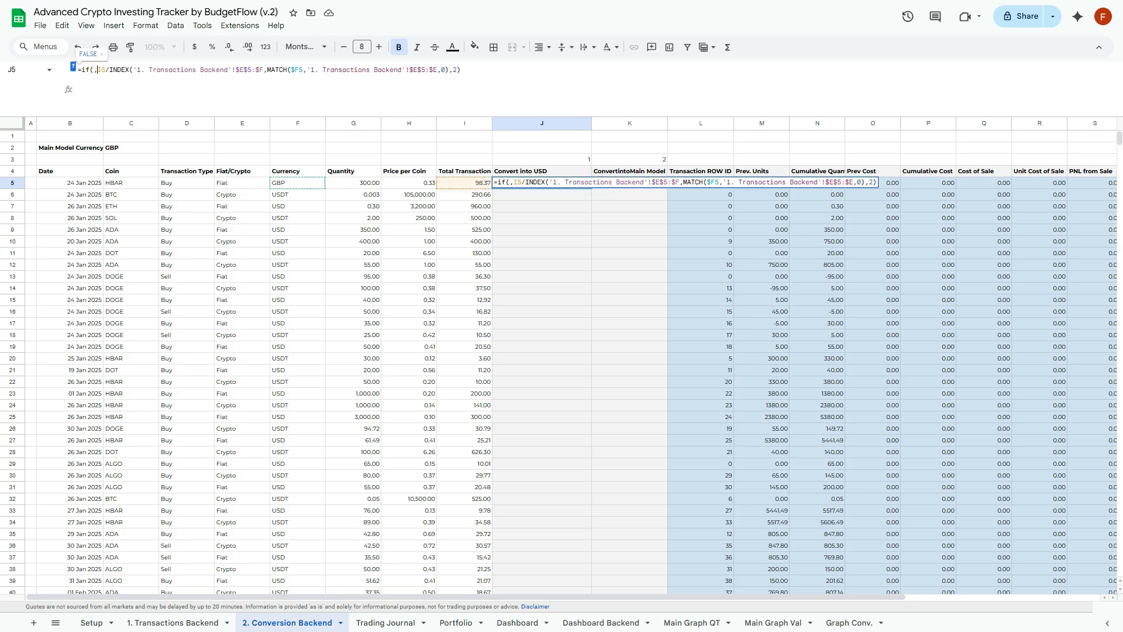
{"action": "key", "text": "BackSpace"}
{"action": "key", "text": "Left"}
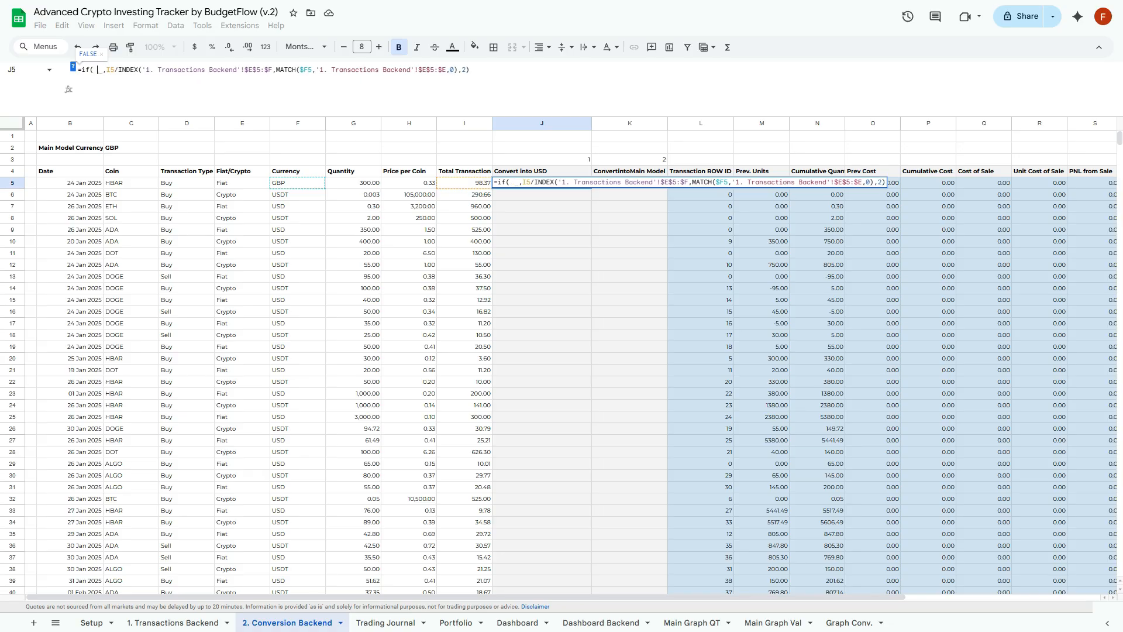
{"action": "left_click", "coordinate": [79, 183]}
{"action": "type", "text": "=\"\",\"\""}
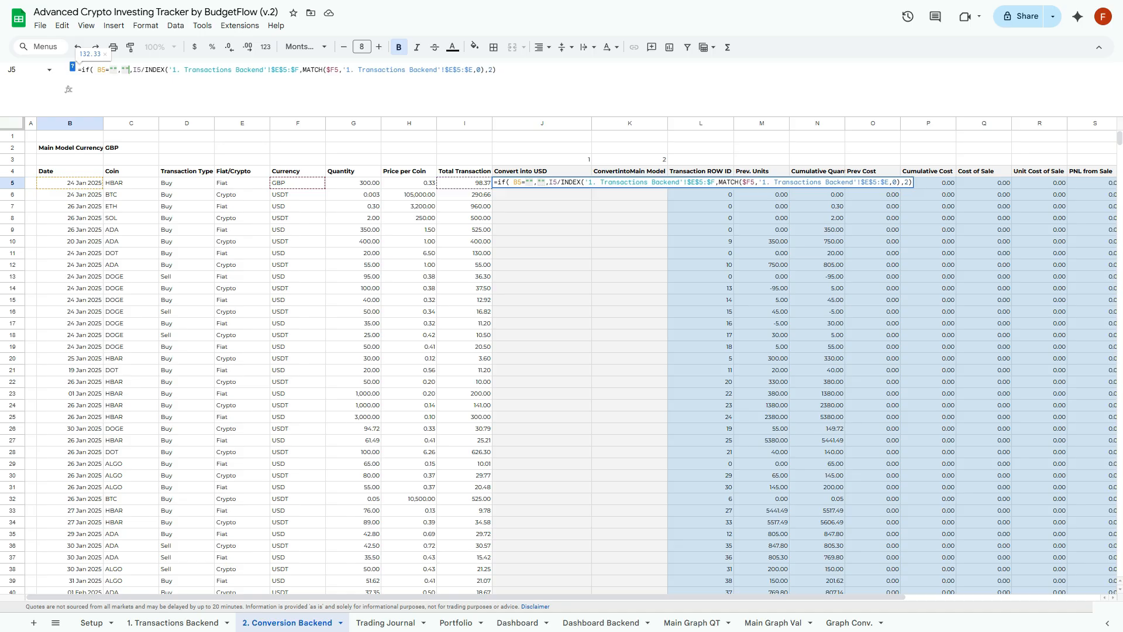
{"action": "key", "text": "Return"}
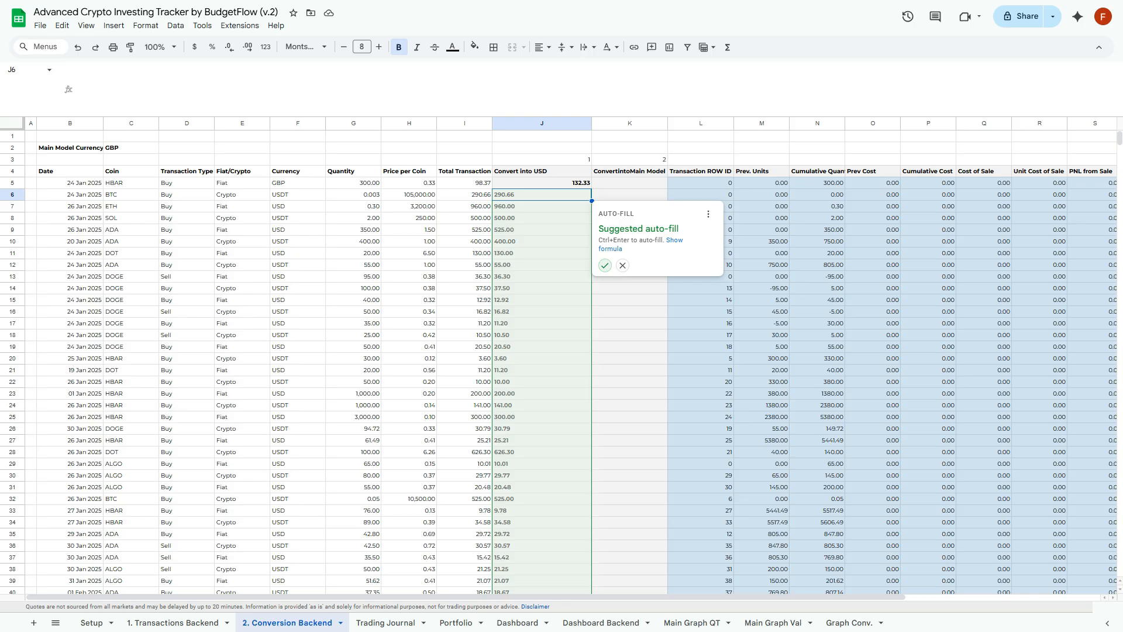
{"action": "left_click", "coordinate": [605, 265]}
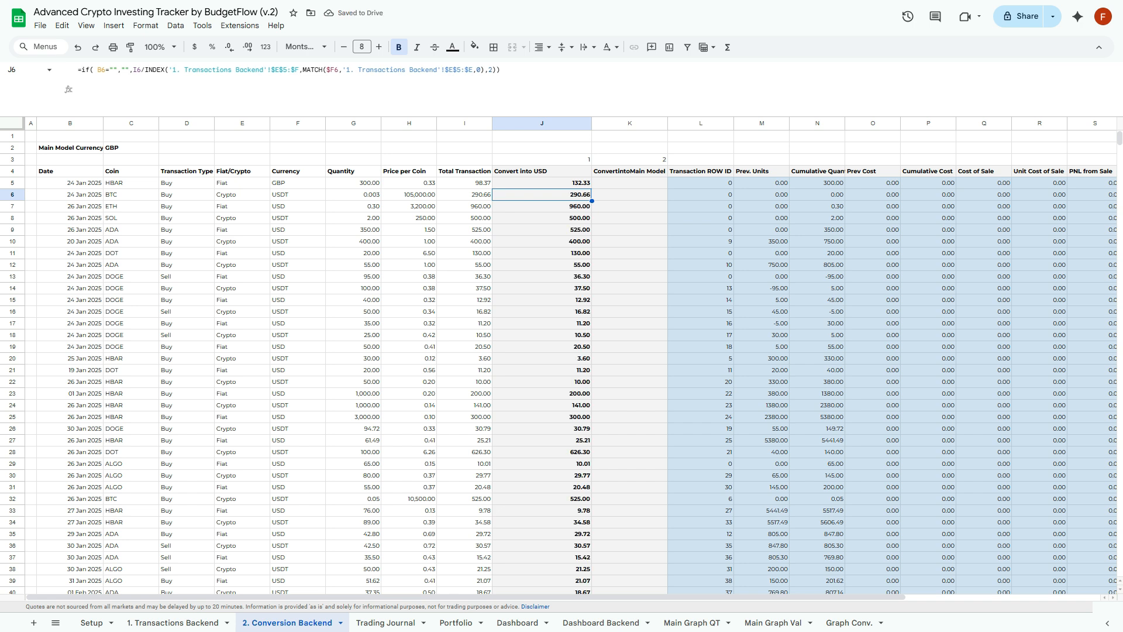
Compare the Currency, Total Transaction and Convert into USD cells across the first transactions to check the filled-down conversion
{"action": "left_click", "coordinate": [542, 206]}
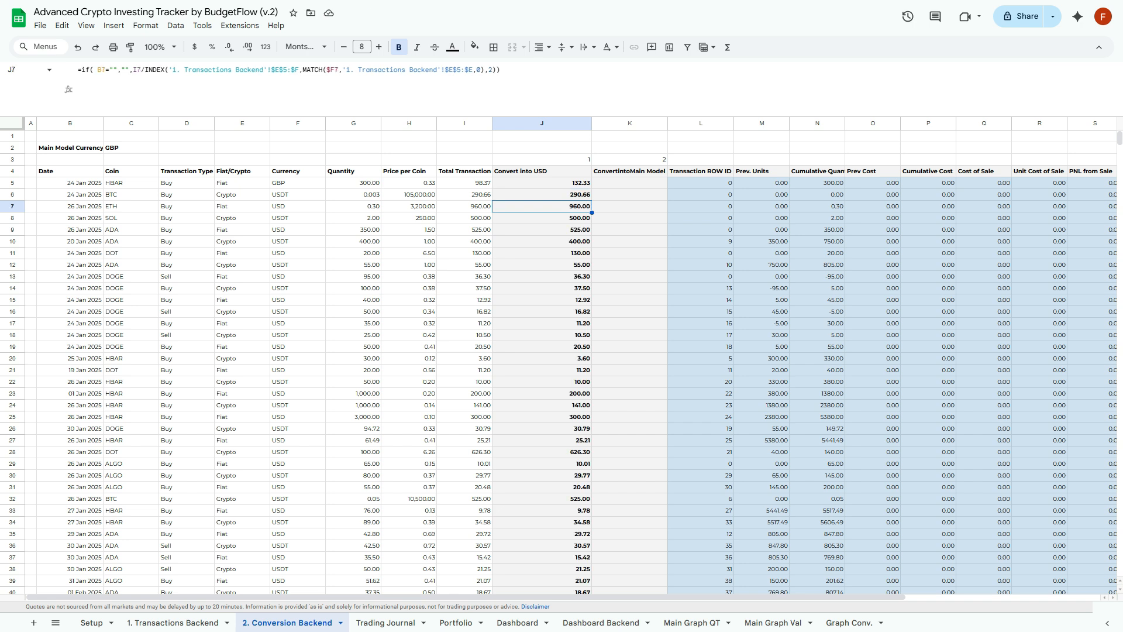
{"action": "key", "text": "Down"}
{"action": "key", "text": "Left"}
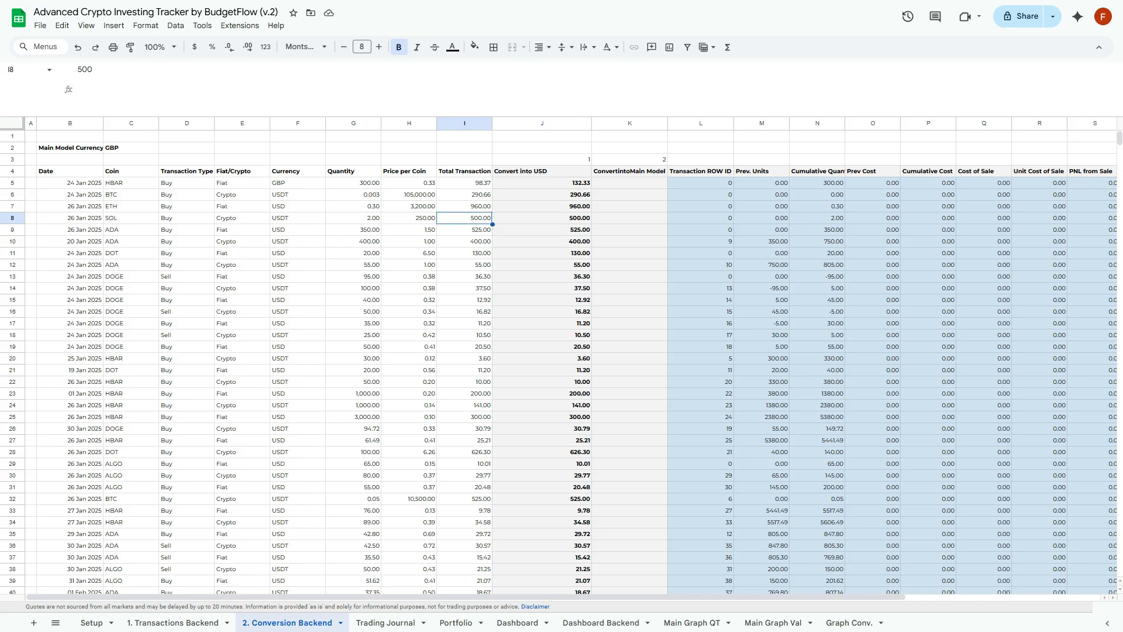
{"action": "key", "text": "Left"}
{"action": "key", "text": "Left"}
{"action": "key", "text": "Left"}
{"action": "key", "text": "Up"}
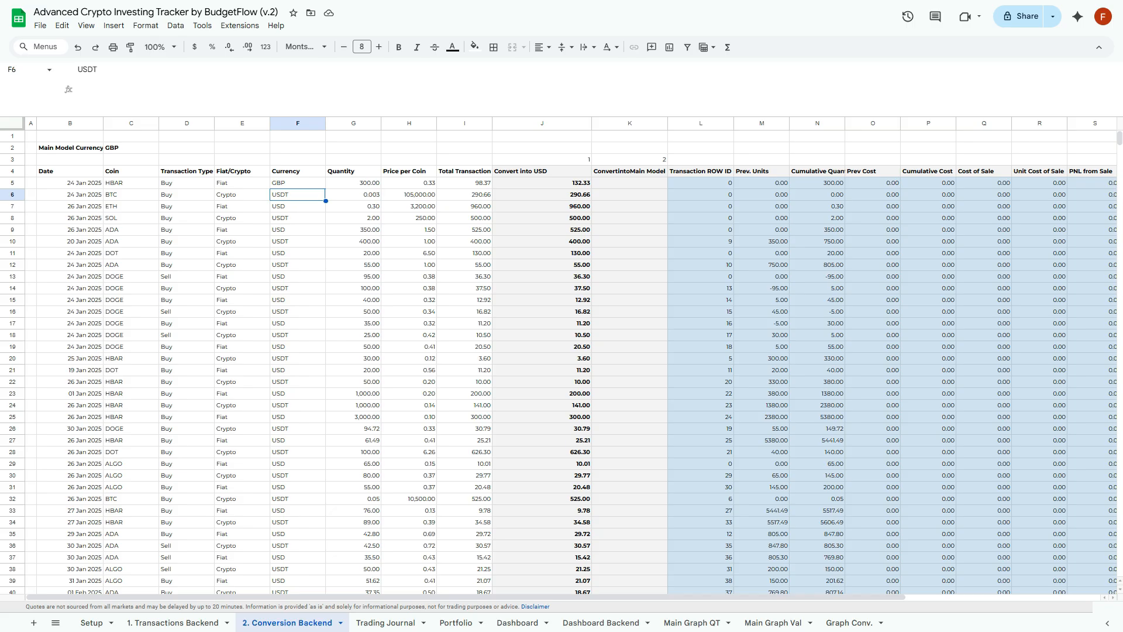
{"action": "key", "text": "Right"}
{"action": "key", "text": "Right"}
{"action": "key", "text": "Right"}
{"action": "key", "text": "Right"}
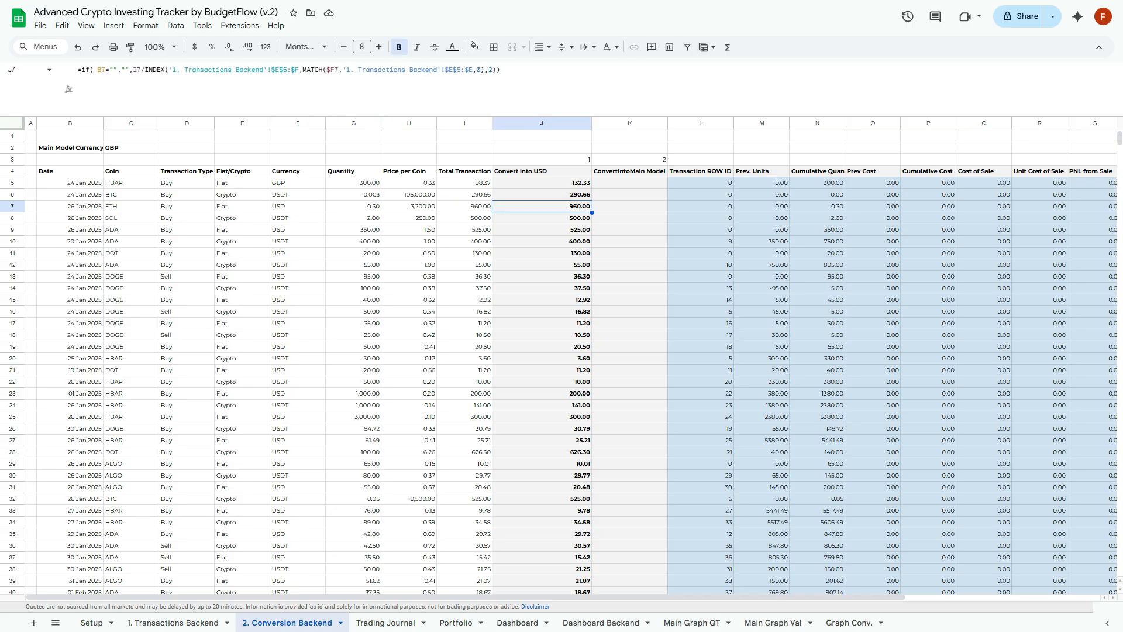
{"action": "key", "text": "Up"}
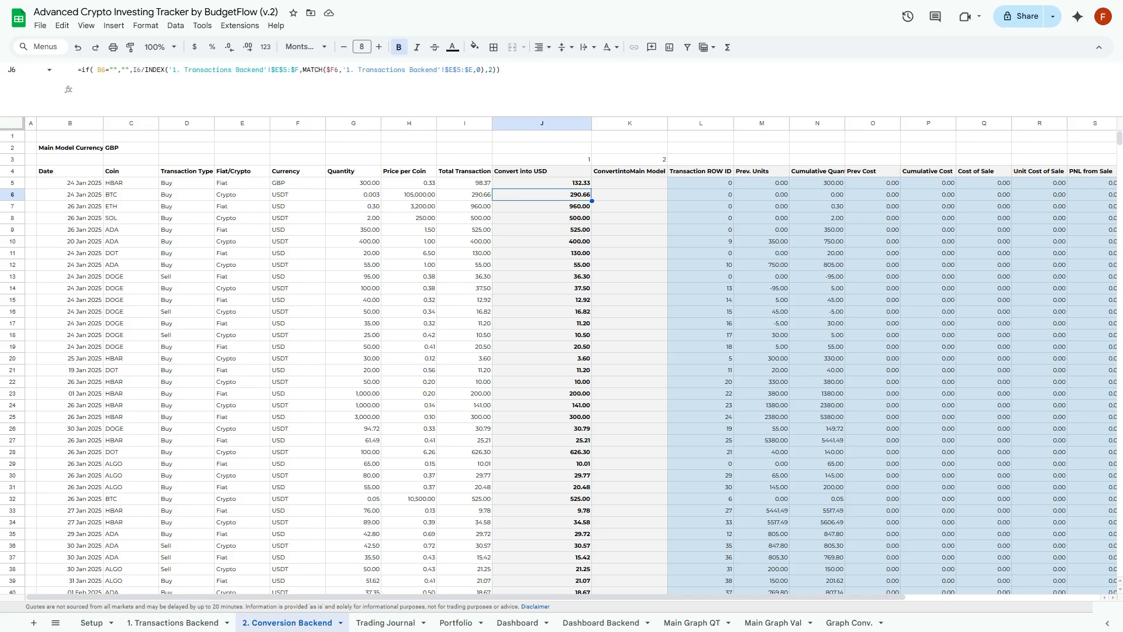
{"action": "key", "text": "Down"}
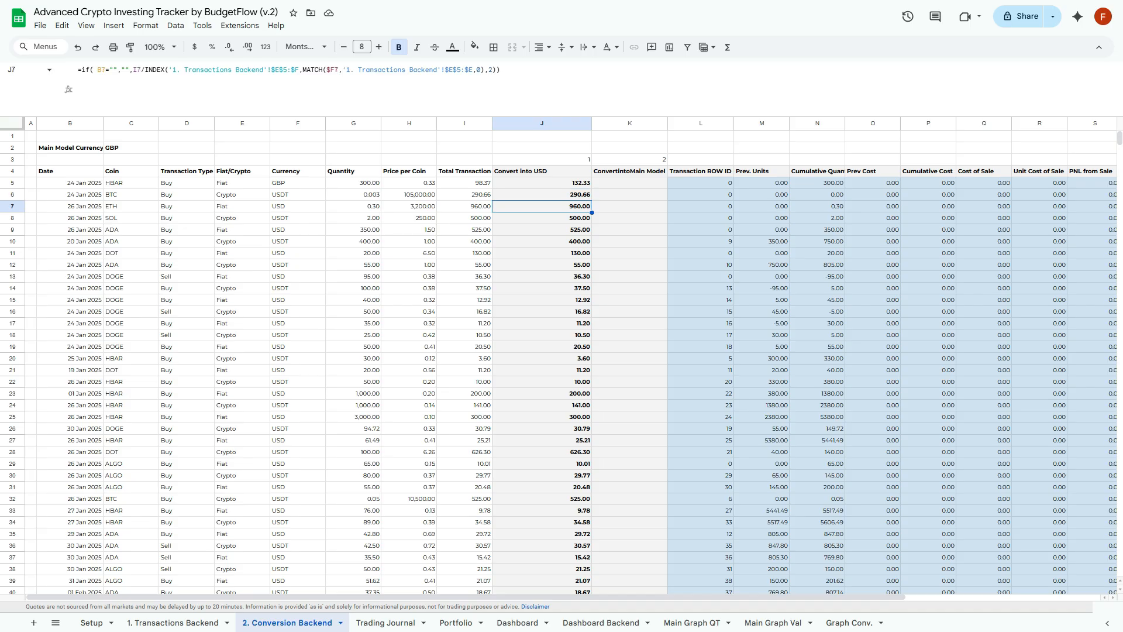
{"action": "key", "text": "Right"}
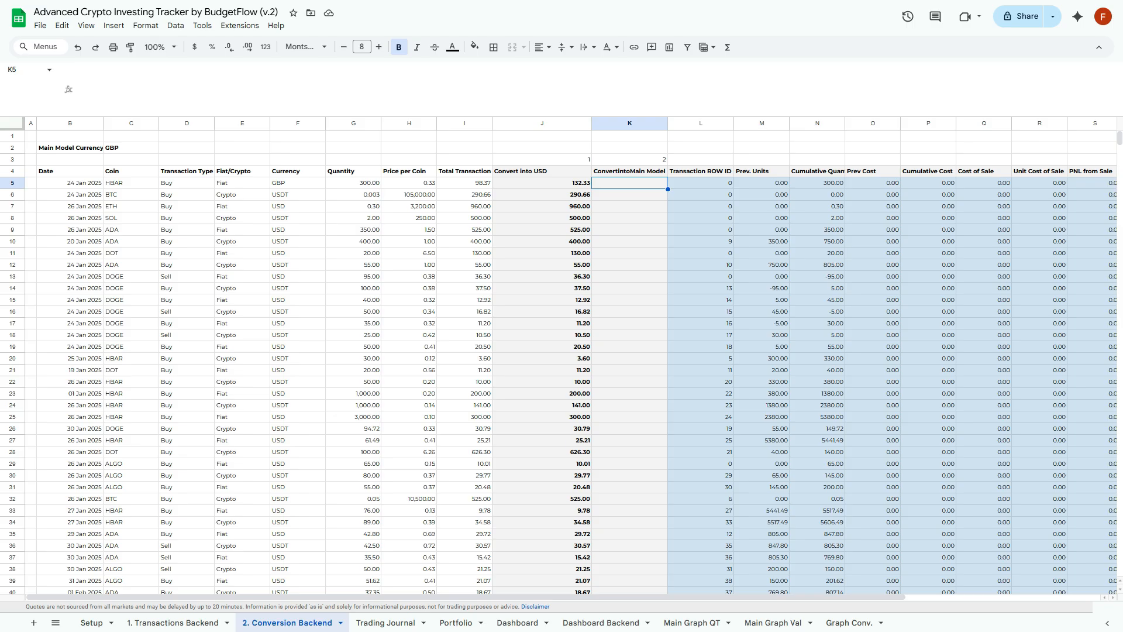
{"action": "left_click", "coordinate": [542, 183]}
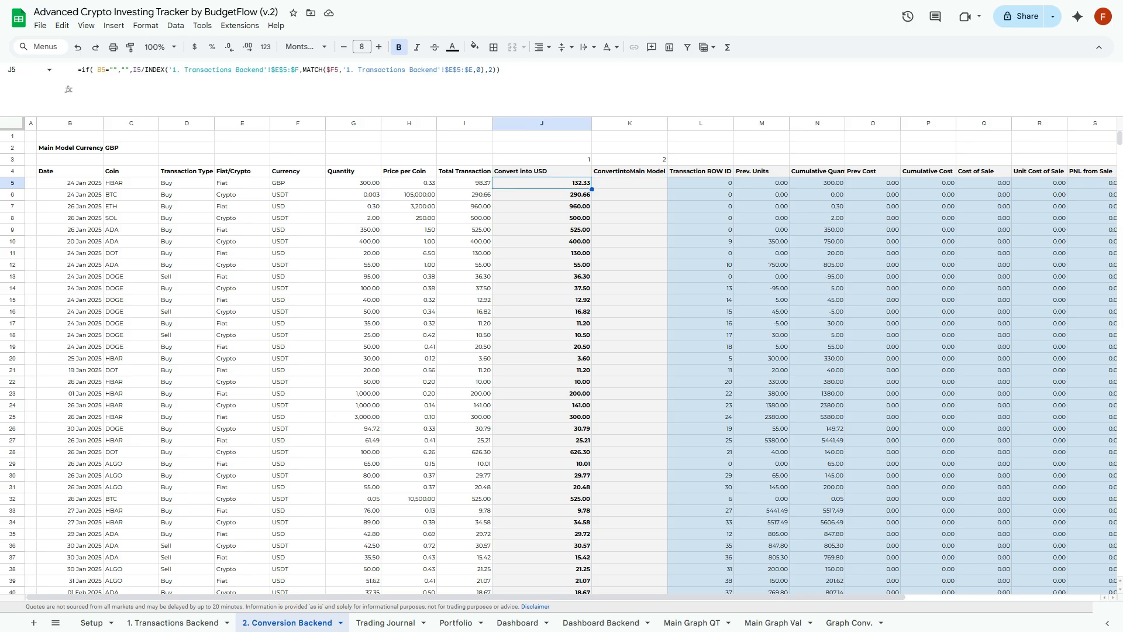
Start the K5 formula by multiplying J5 by an INDEX over the open-ended range $E$5:$F of 1. Transactions Backend
{"action": "left_click", "coordinate": [630, 183]}
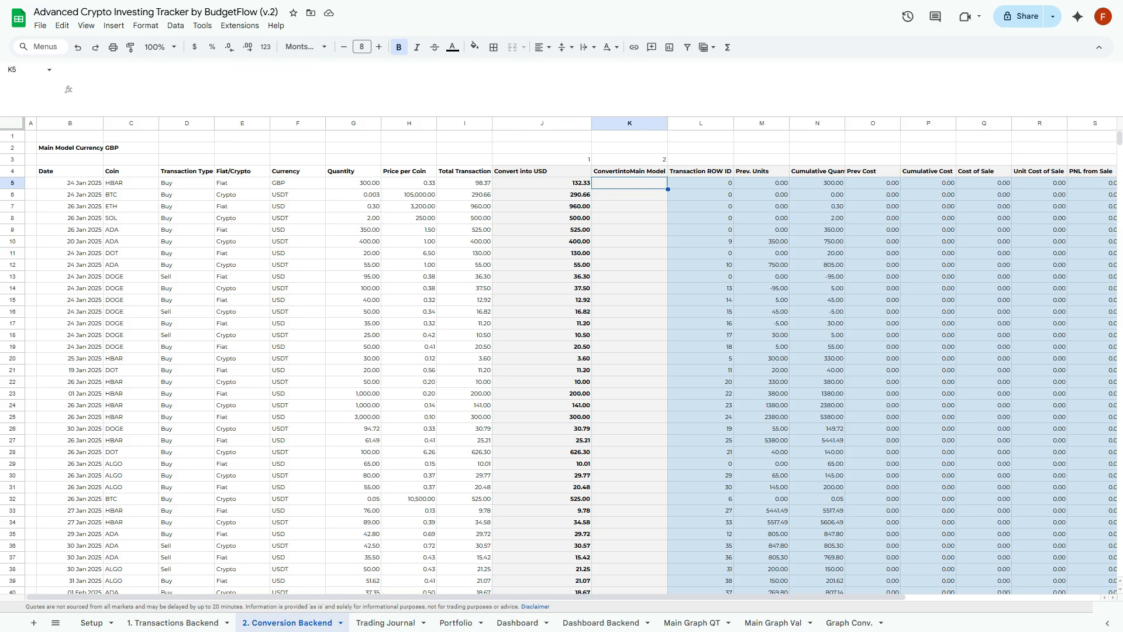
{"action": "type", "text": "="}
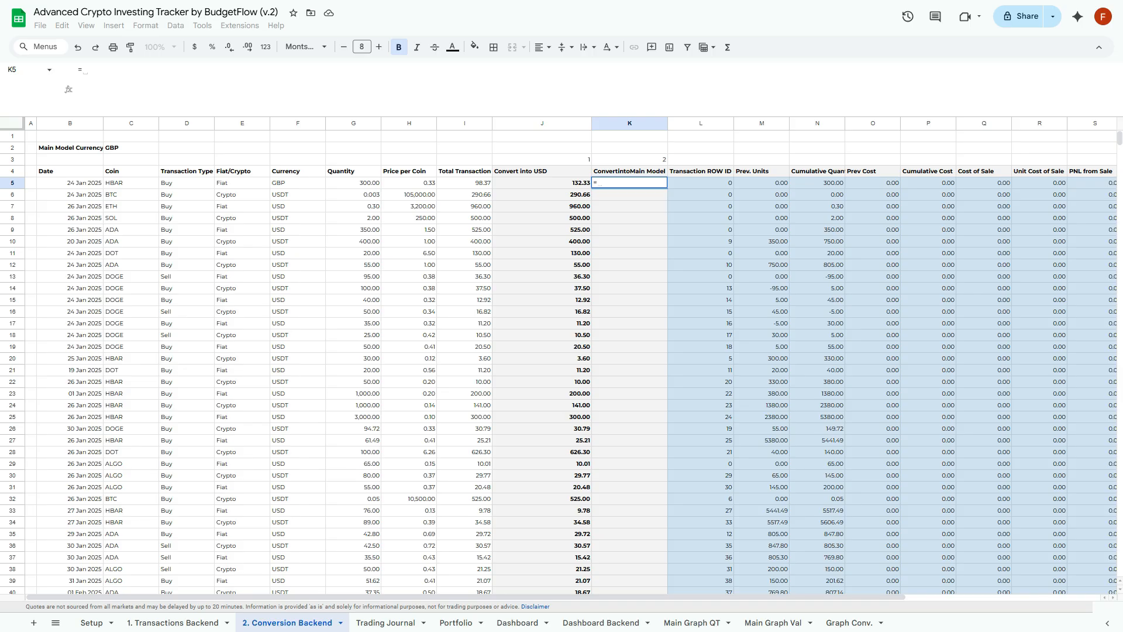
{"action": "key", "text": "Left"}
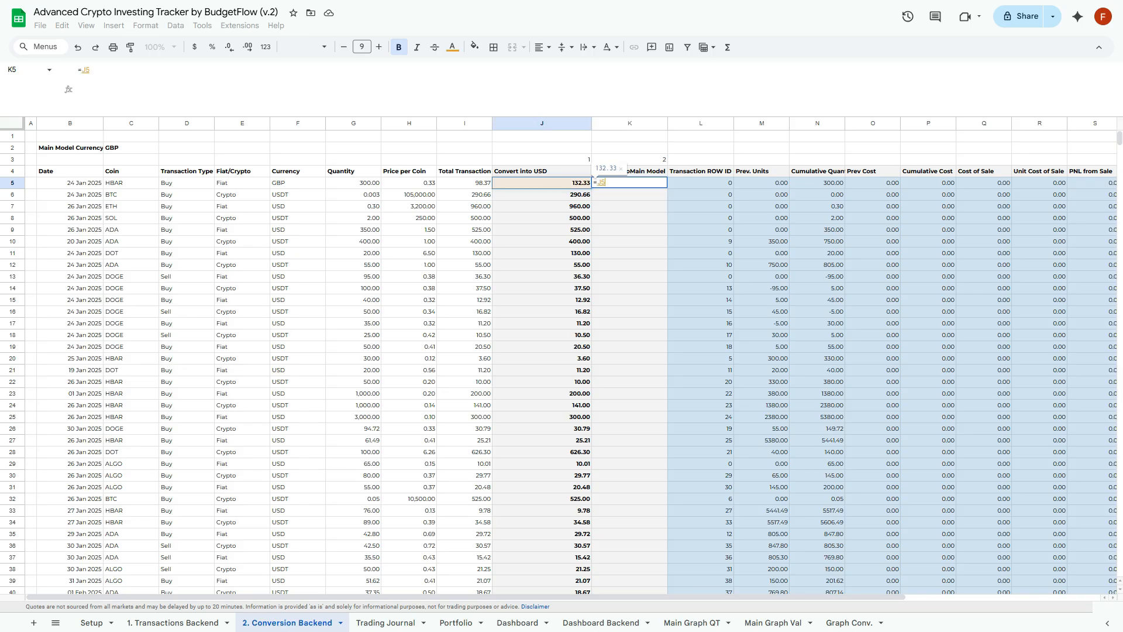
{"action": "type", "text": "*INDEX("}
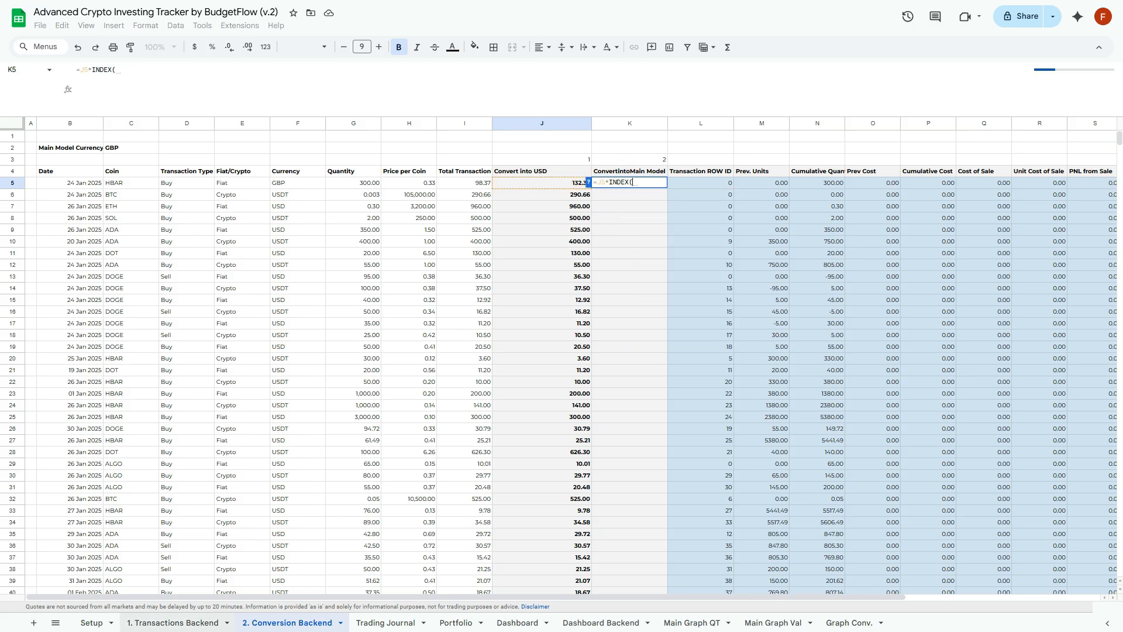
{"action": "left_click", "coordinate": [174, 622]}
{"action": "left_click_drag", "start_coordinate": [193, 183], "coordinate": [331, 183]}
{"action": "key", "text": "BackSpace"}
{"action": "key", "text": "BackSpace"}
{"action": "type", "text": "F"}
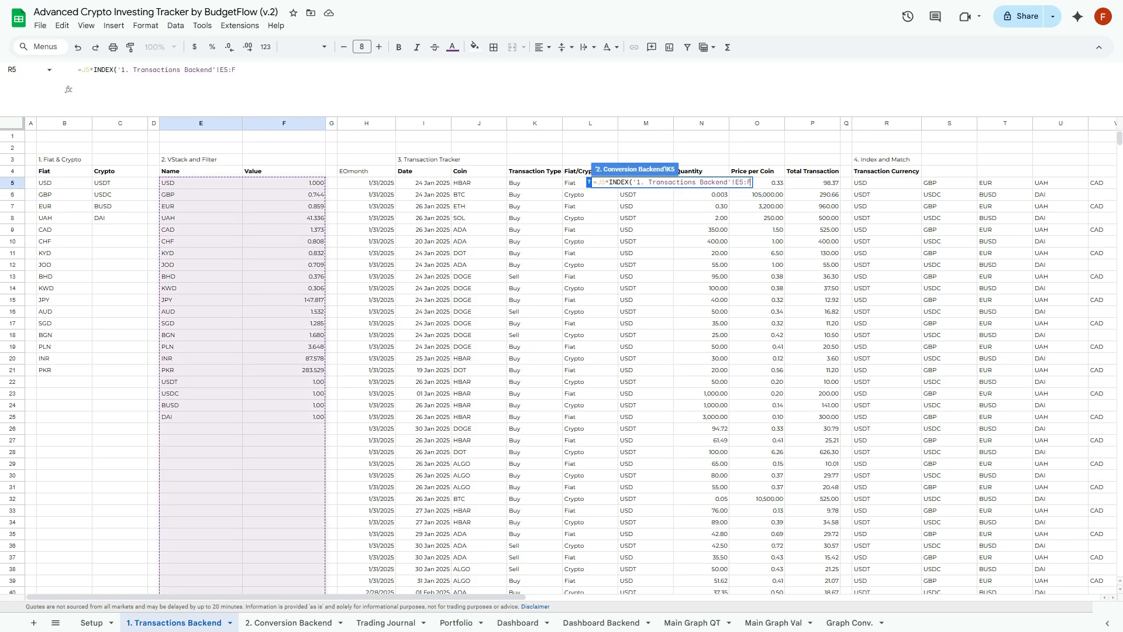
{"action": "key", "text": "F4"}
{"action": "type", "text": ","}
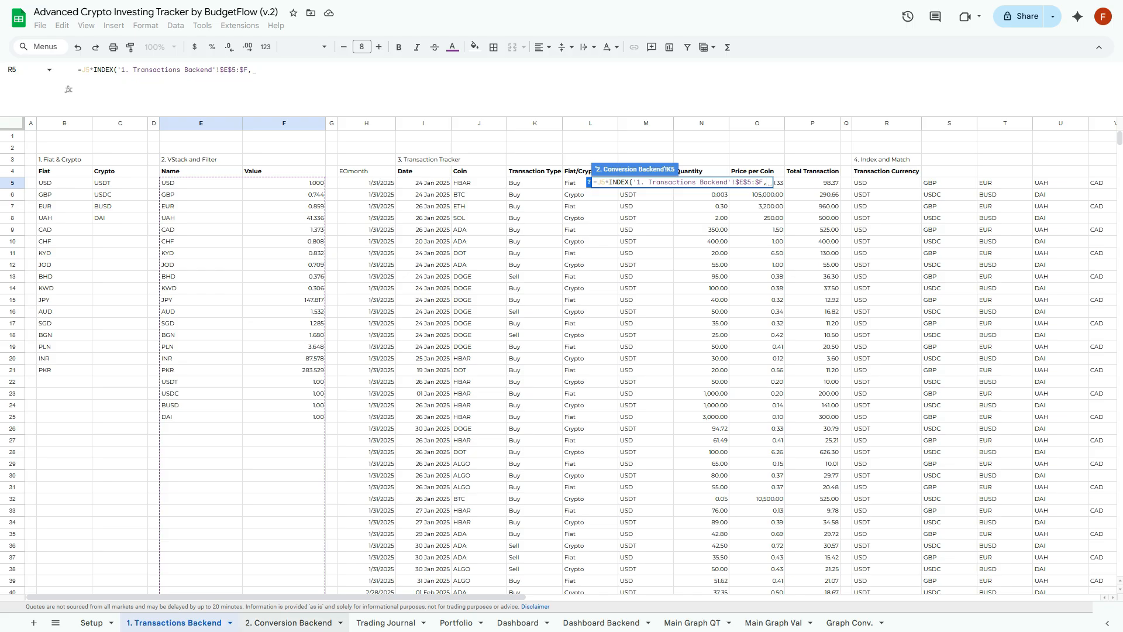
In the K5 formula, start a MATCH for the INDEX row with the main model currency cell $C$2 as its search key
{"action": "left_click", "coordinate": [288, 622]}
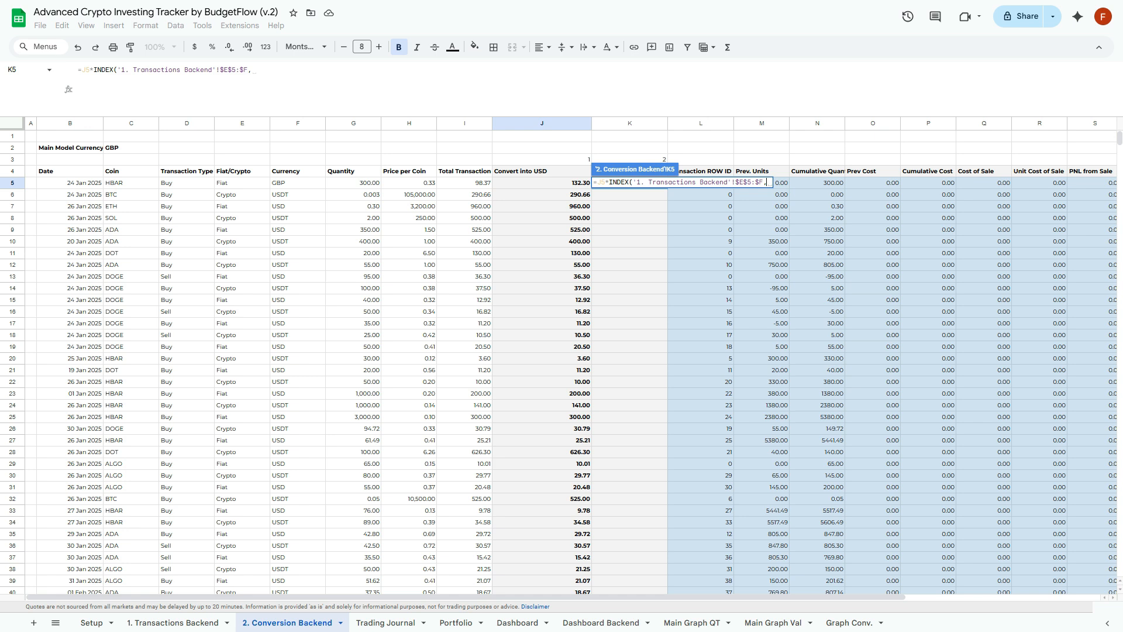
{"action": "type", "text": "MATCH("}
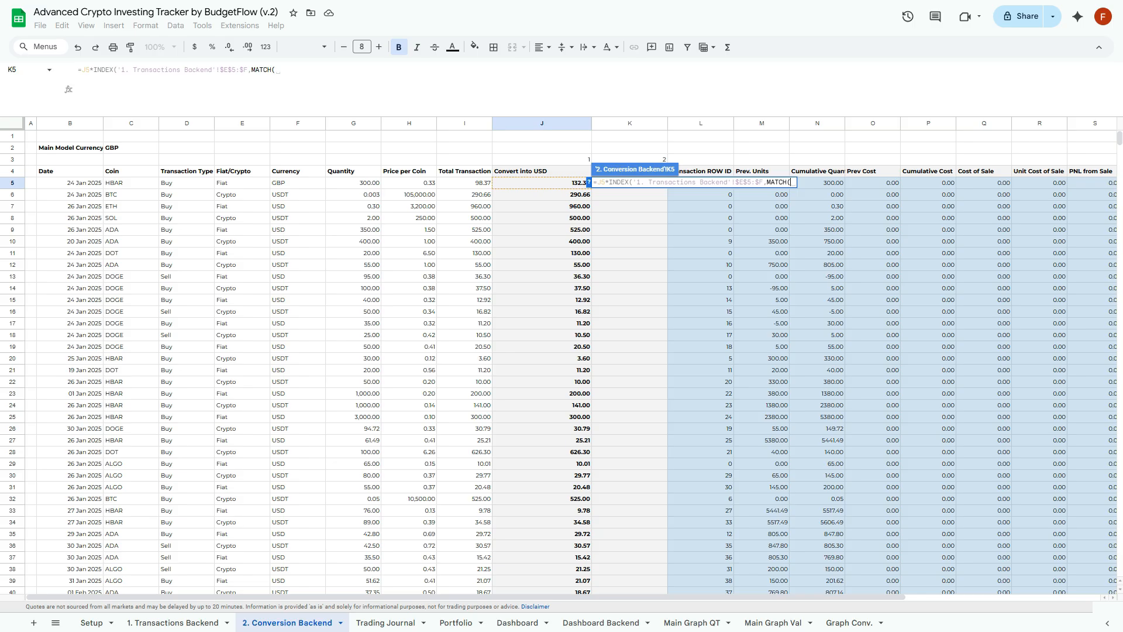
{"action": "left_click", "coordinate": [131, 148]}
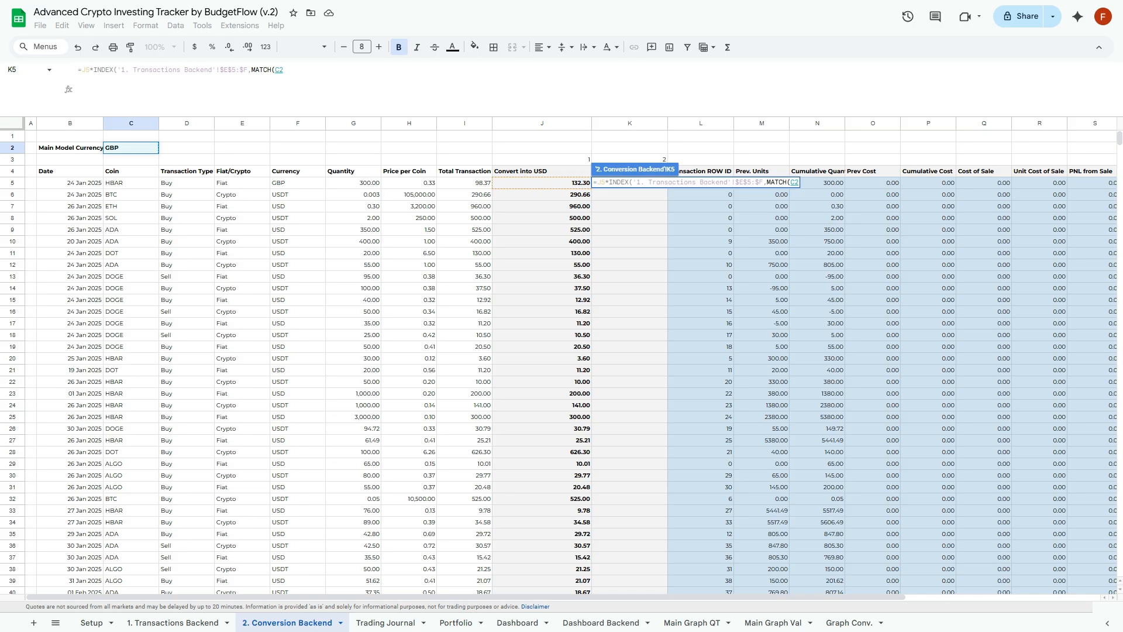
{"action": "key", "text": "F4"}
{"action": "type", "text": ","}
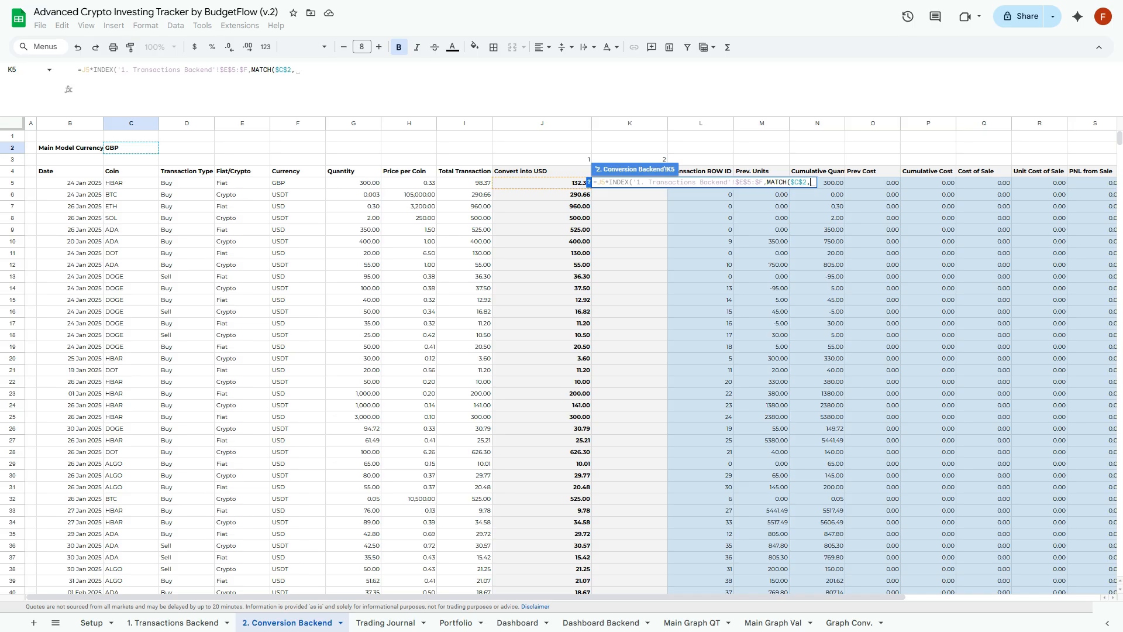
Complete the K5 formula by matching against '1. Transactions Backend'!$E$5:$E with match type 0 and returning column 2
{"action": "left_click", "coordinate": [172, 623]}
{"action": "left_click", "coordinate": [201, 183]}
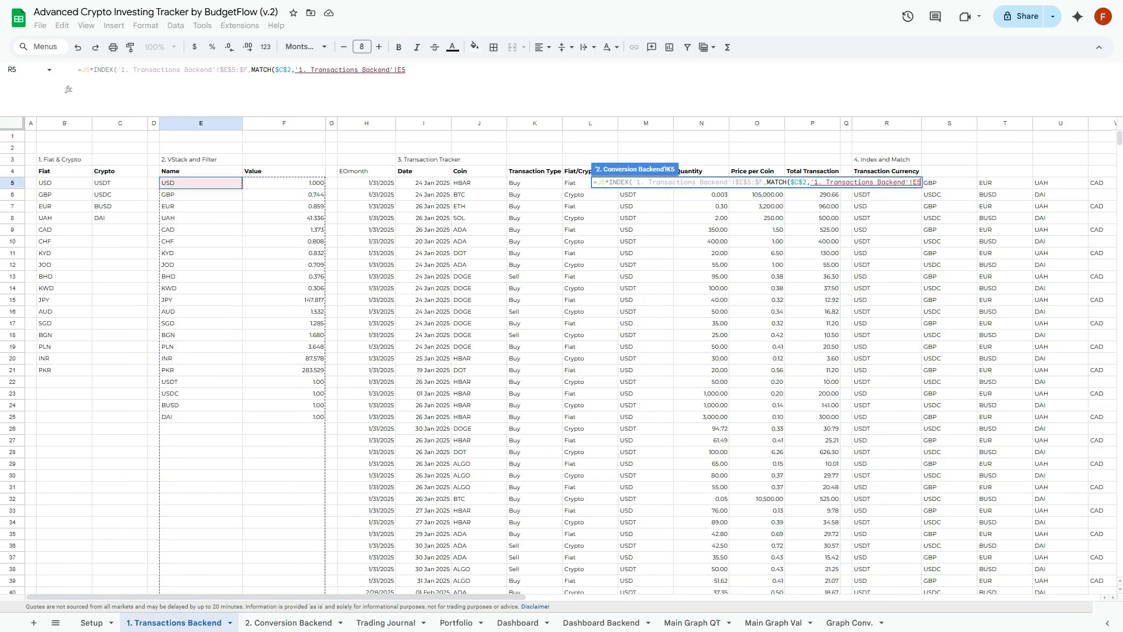
{"action": "type", "text": ":E"}
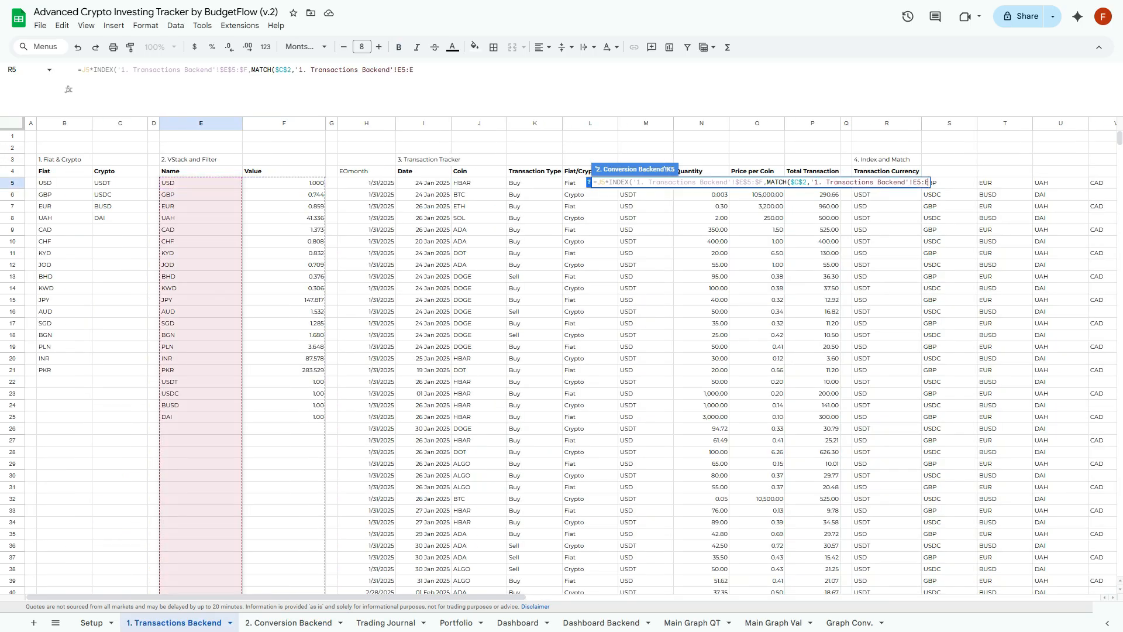
{"action": "key", "text": "F4"}
{"action": "type", "text": ","}
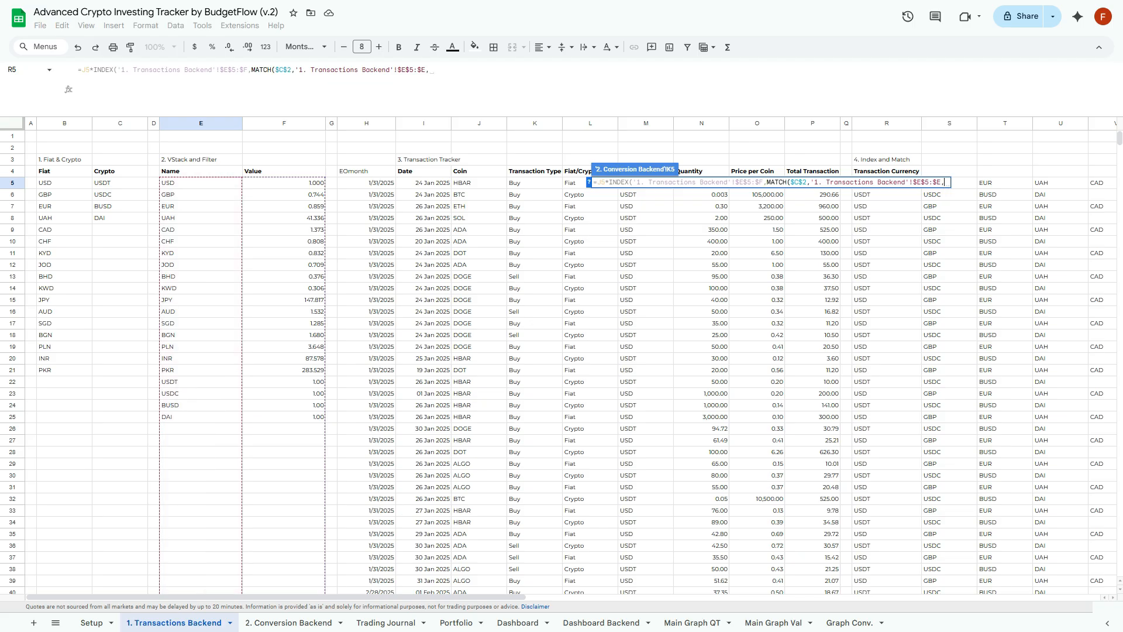
{"action": "type", "text": "0),2"}
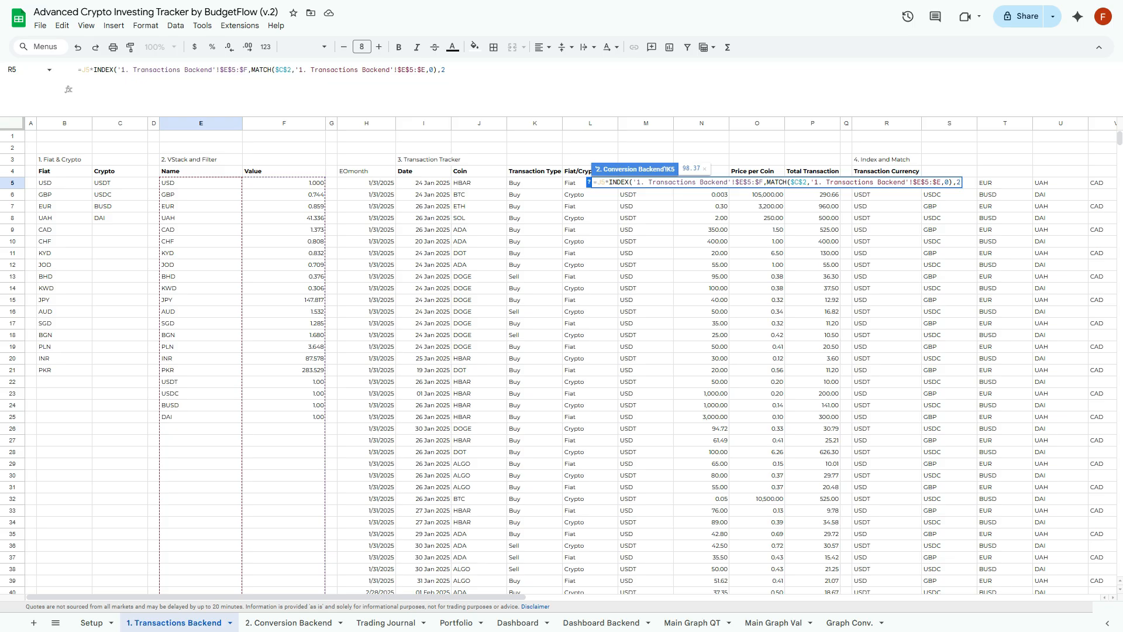
{"action": "key", "text": "Return"}
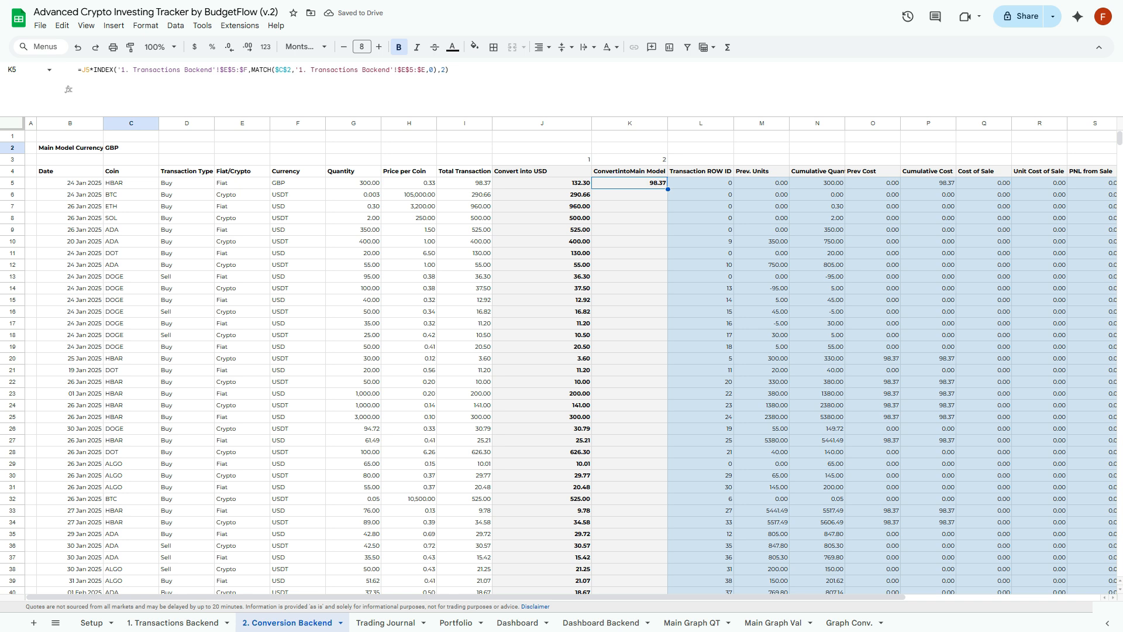
Compare the first transaction's Currency, Total Transaction, Convert into USD and main model currency cells in row 5
{"action": "left_click", "coordinate": [298, 183]}
{"action": "key", "text": "Right"}
{"action": "key", "text": "Right"}
{"action": "key", "text": "Left"}
{"action": "key", "text": "Left"}
{"action": "key", "text": "Right"}
{"action": "key", "text": "Right"}
{"action": "key", "text": "Right"}
{"action": "key", "text": "Right"}
{"action": "key", "text": "Right"}
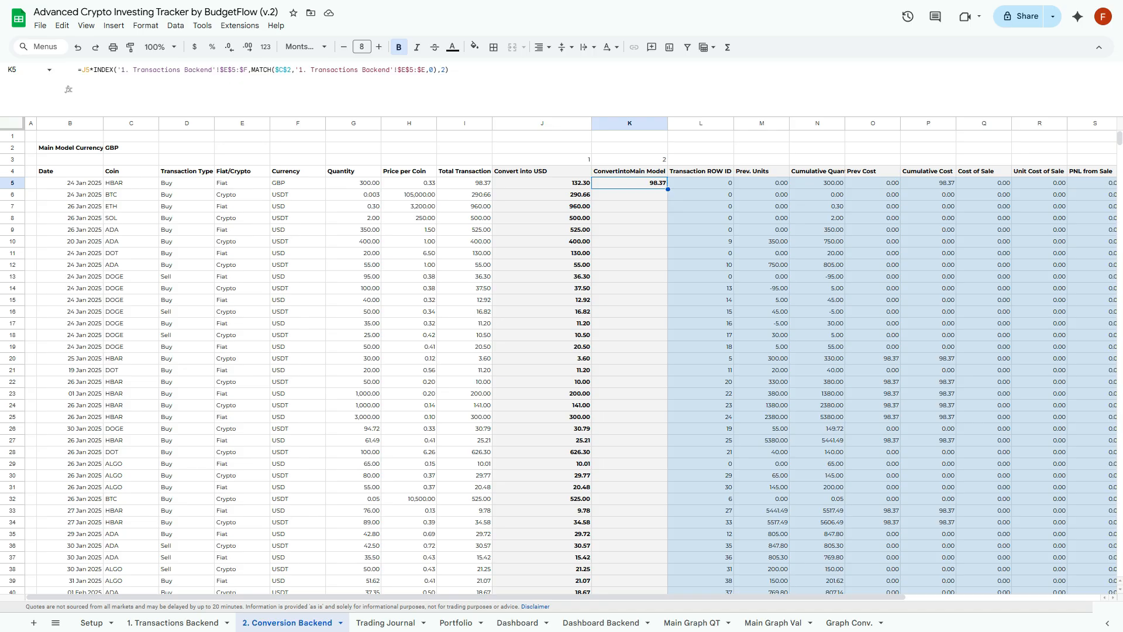
Wrap the K5 formula in an IF that returns blank when B5 is empty
{"action": "type", "text": "if( "}
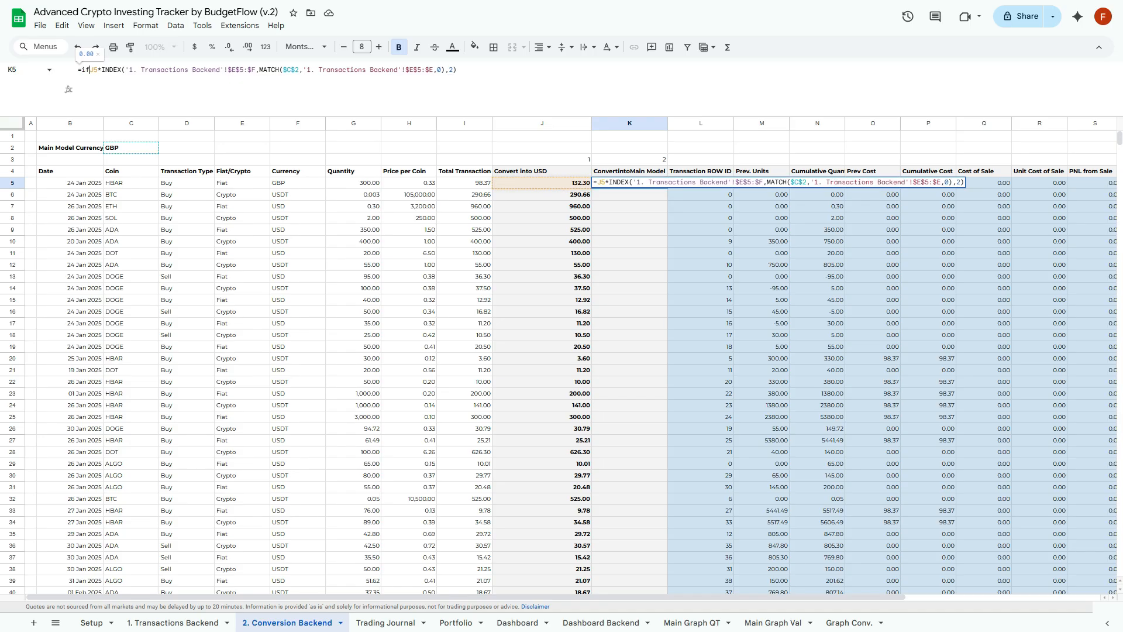
{"action": "type", "text": ","}
{"action": "key", "text": "Left"}
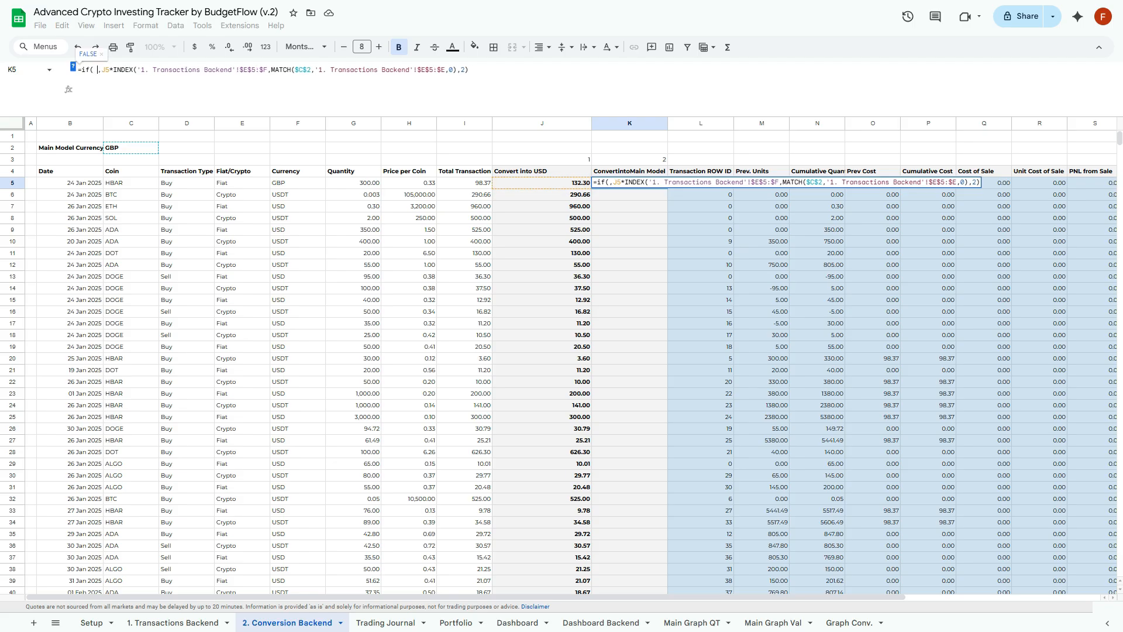
{"action": "key", "text": "ctrl+Left"}
{"action": "type", "text": "=\"\",\"\""}
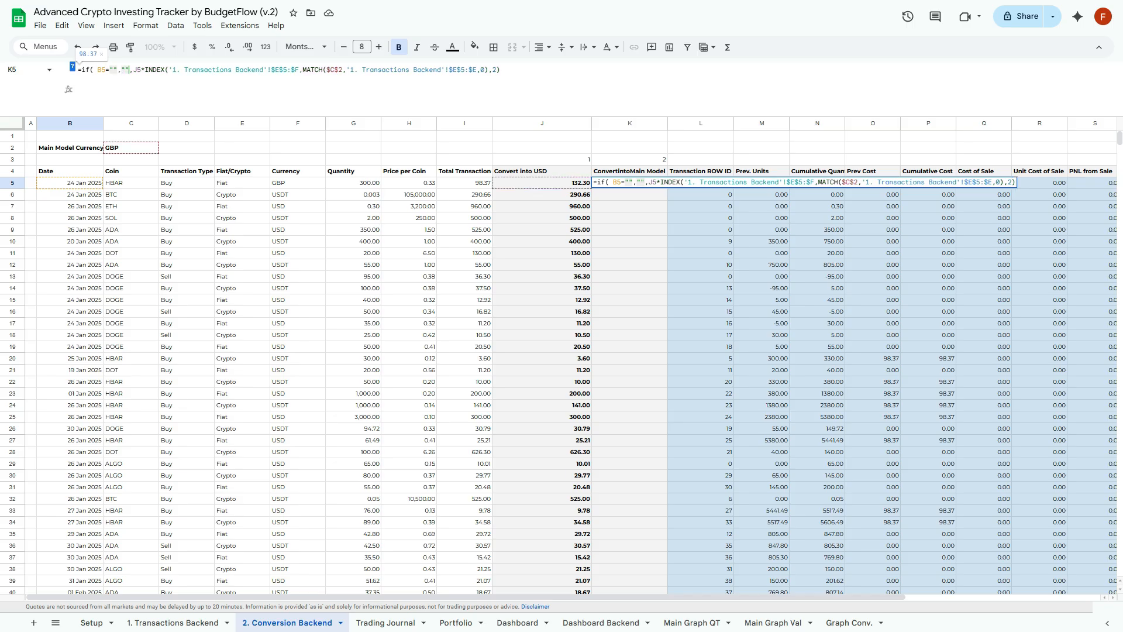
{"action": "key", "text": "Return"}
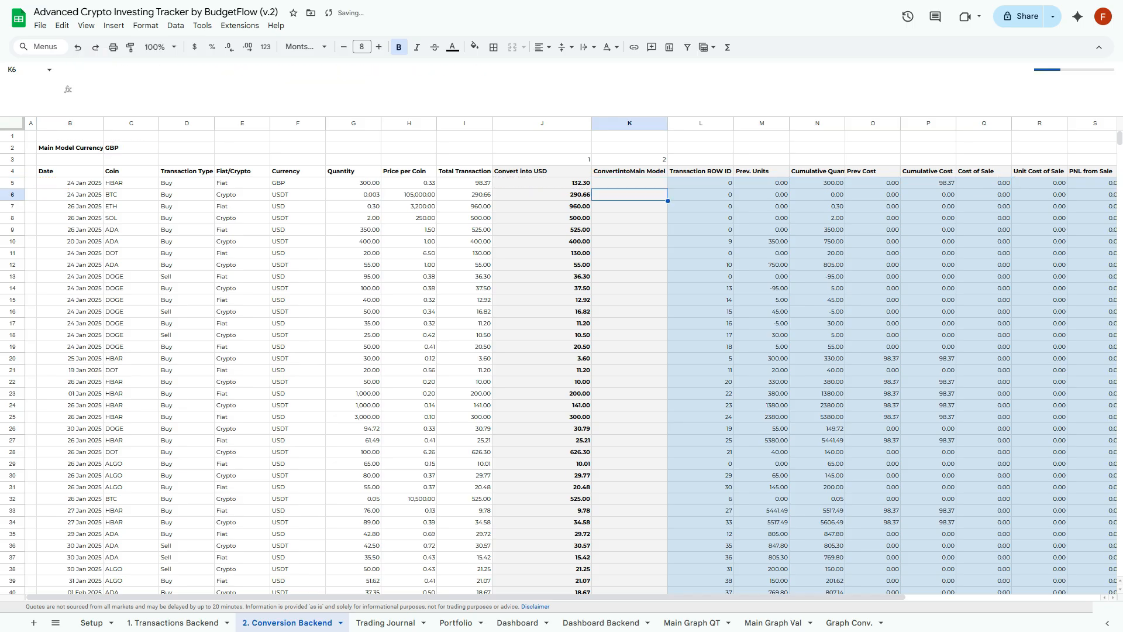
Copy the K5 formula down the main model currency column through row 2519 and return to the first transactions
{"action": "key", "text": "Up"}
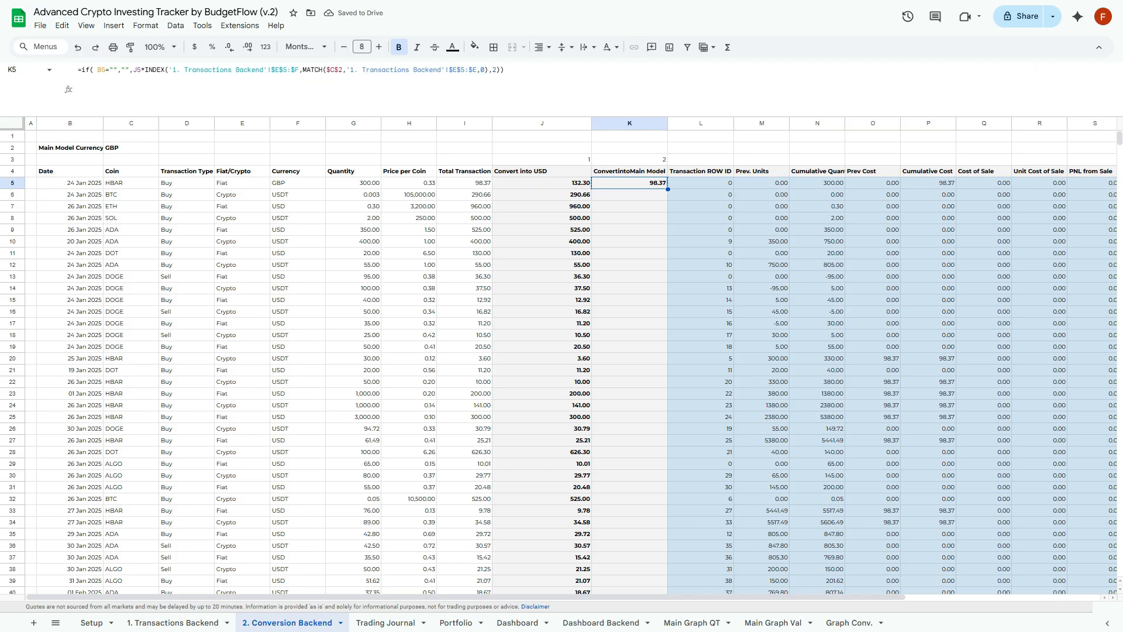
{"action": "key", "text": "ctrl+shift+Down"}
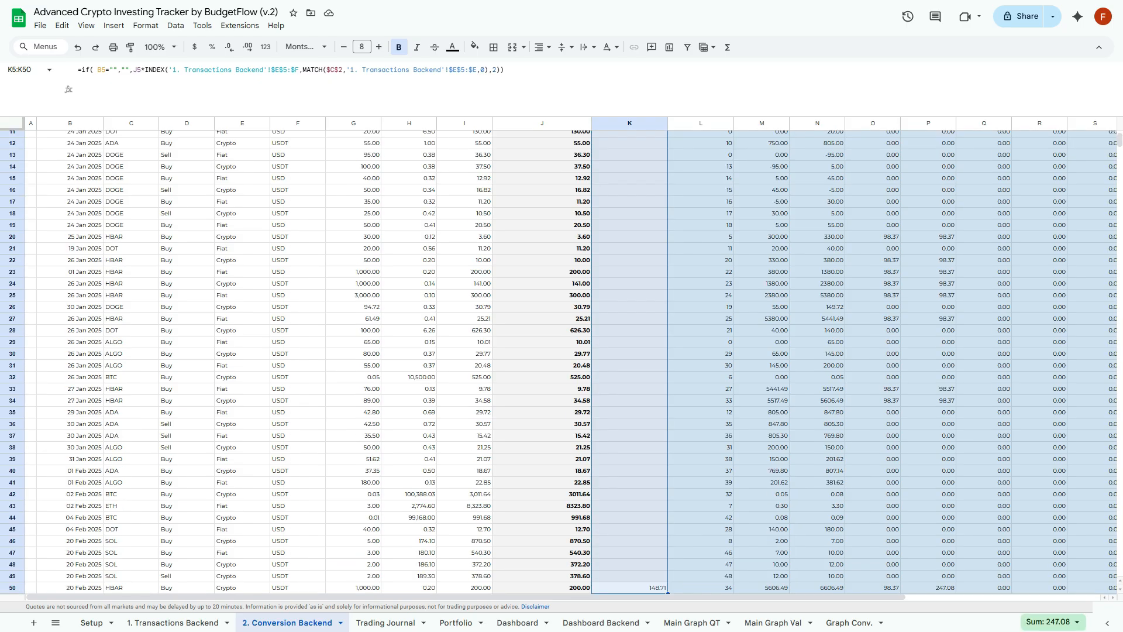
{"action": "key", "text": "ctrl+shift+Down"}
{"action": "key", "text": "ctrl+v"}
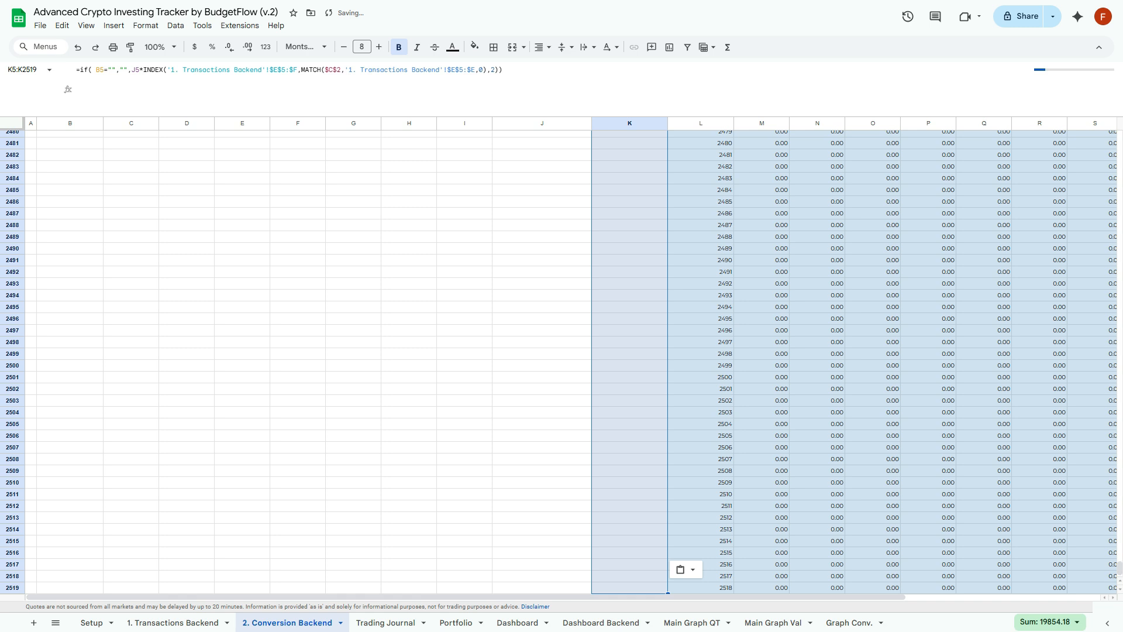
{"action": "left_click_drag", "start_coordinate": [1119, 568], "coordinate": [1120, 138]}
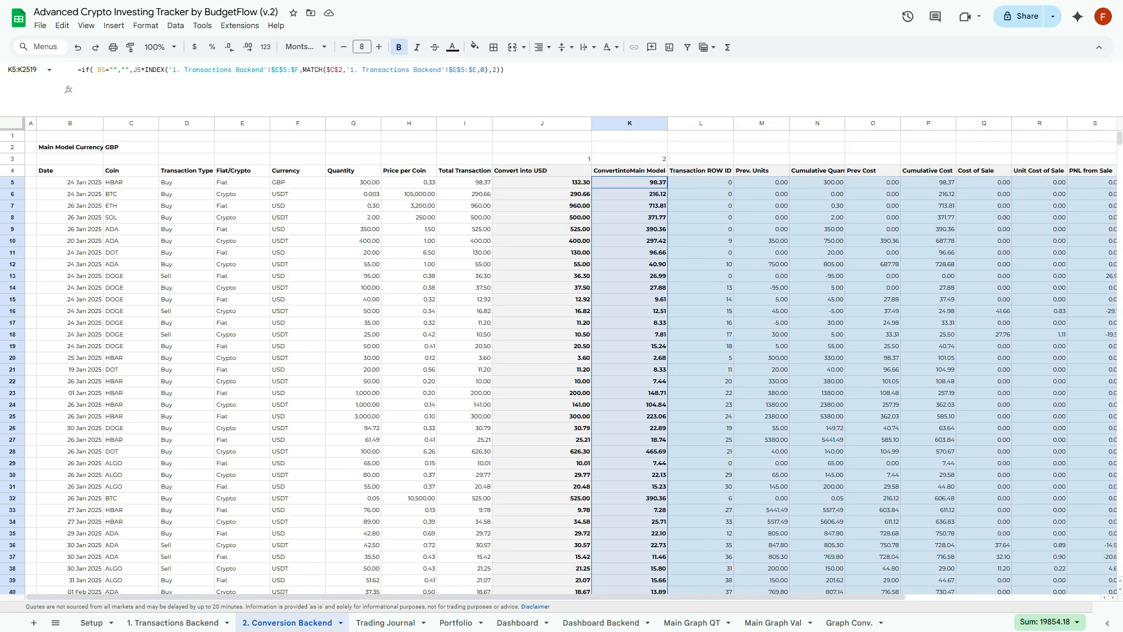
Check the first transaction's main model currency conversion in K5 against its Total Transaction and Convert into USD cells
{"action": "key", "text": "Down"}
{"action": "key", "text": "Right"}
{"action": "key", "text": "Up"}
{"action": "key", "text": "Left"}
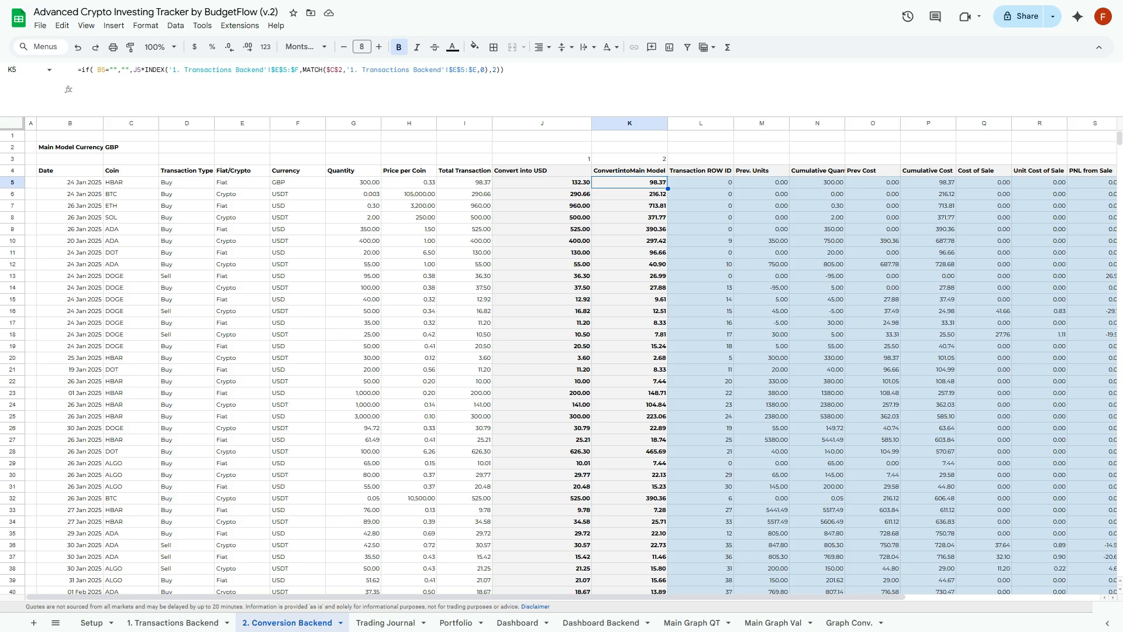
{"action": "key", "text": "Down"}
{"action": "key", "text": "Left"}
{"action": "key", "text": "Right"}
{"action": "key", "text": "Up"}
{"action": "key", "text": "Left"}
{"action": "key", "text": "Left"}
{"action": "key", "text": "Right"}
{"action": "key", "text": "Left"}
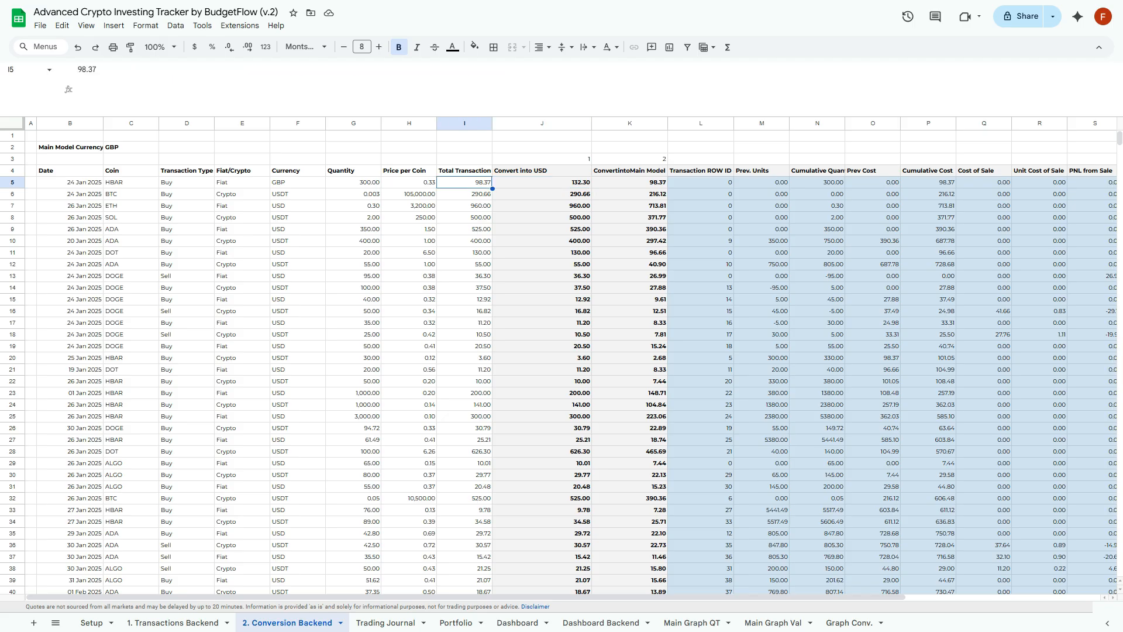
{"action": "key", "text": "Right"}
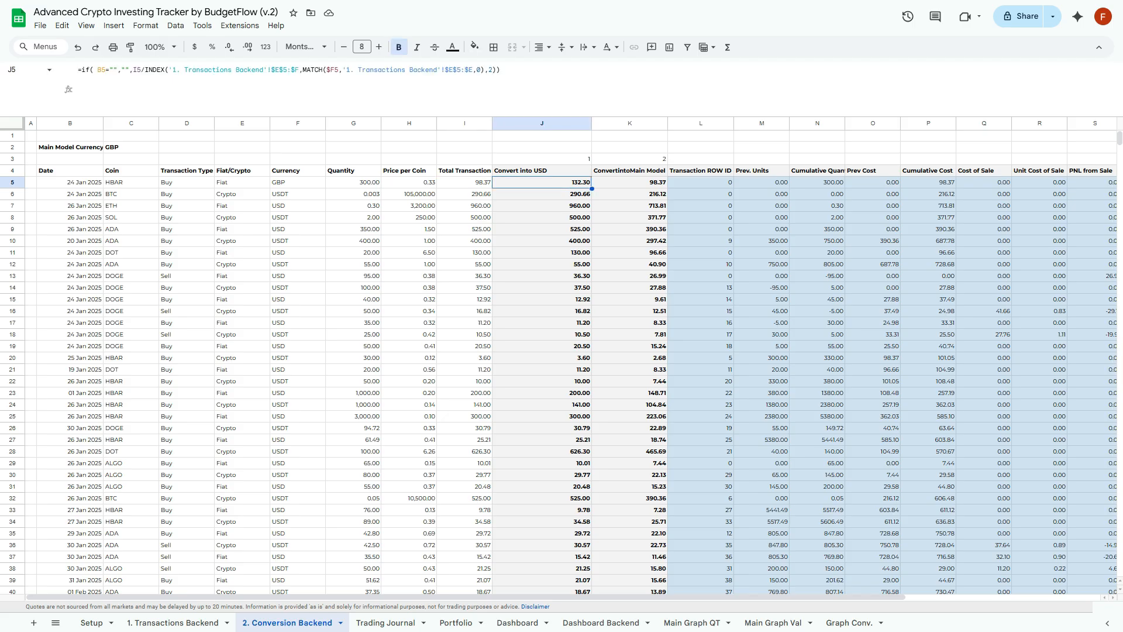
{"action": "key", "text": "Right"}
{"action": "key", "text": "Down"}
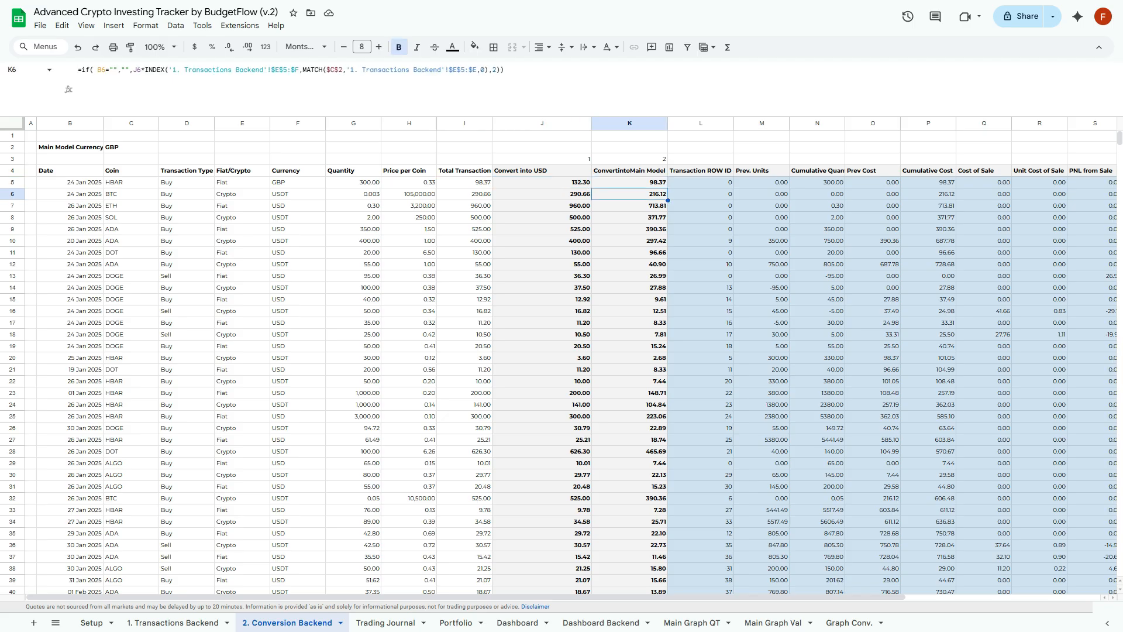
Trace the second transaction from its Currency to its main model currency value, and review the conversions in the rows below
{"action": "key", "text": "Left"}
{"action": "key", "text": "Left"}
{"action": "key", "text": "Left"}
{"action": "key", "text": "Left"}
{"action": "key", "text": "Left"}
{"action": "key", "text": "Right"}
{"action": "key", "text": "Right"}
{"action": "key", "text": "Right"}
{"action": "key", "text": "Right"}
{"action": "key", "text": "Right"}
{"action": "key", "text": "Down"}
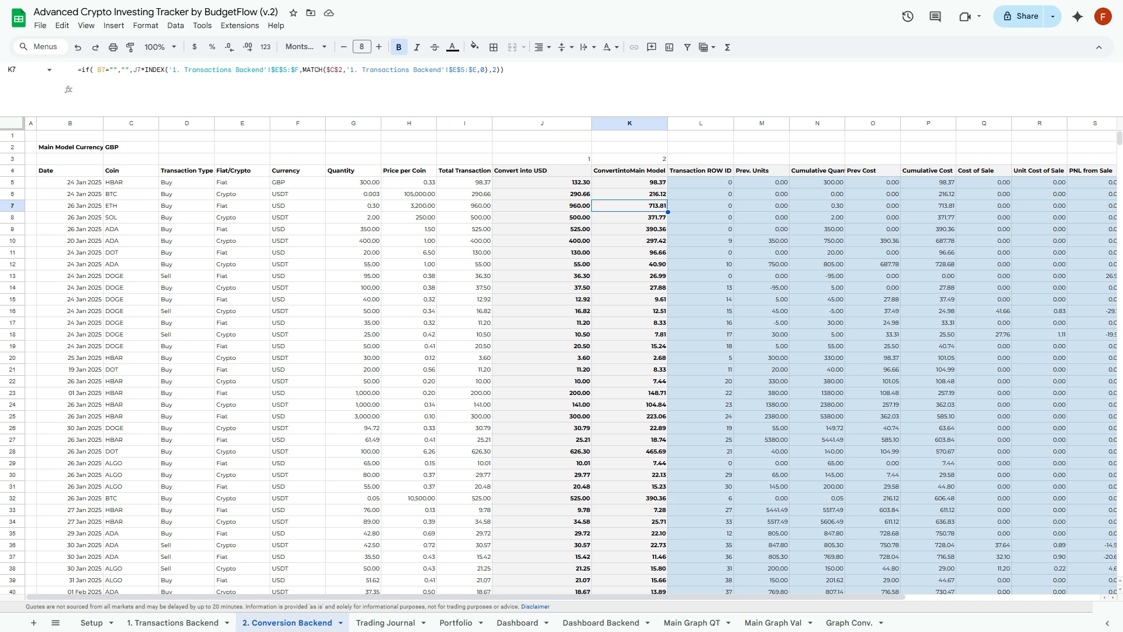
{"action": "key", "text": "Down"}
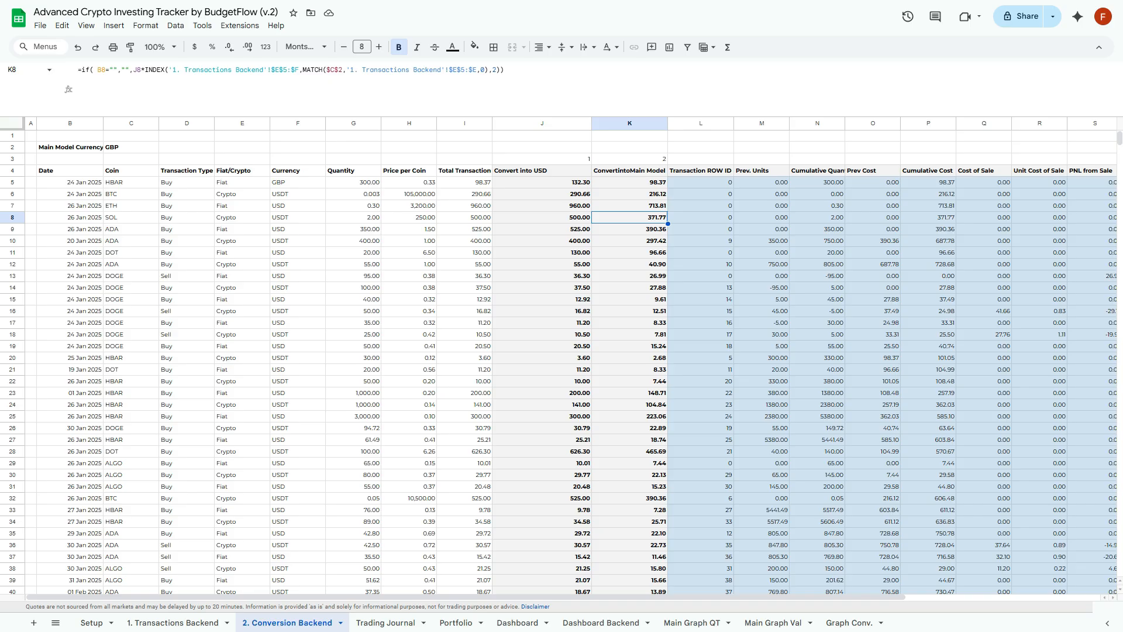
{"action": "scroll", "coordinate": [571, 362], "scroll_direction": "down", "scroll_amount": 1}
{"action": "scroll", "coordinate": [571, 362], "scroll_direction": "up", "scroll_amount": 1}
{"action": "scroll", "coordinate": [570, 363], "scroll_direction": "up", "scroll_amount": 1}
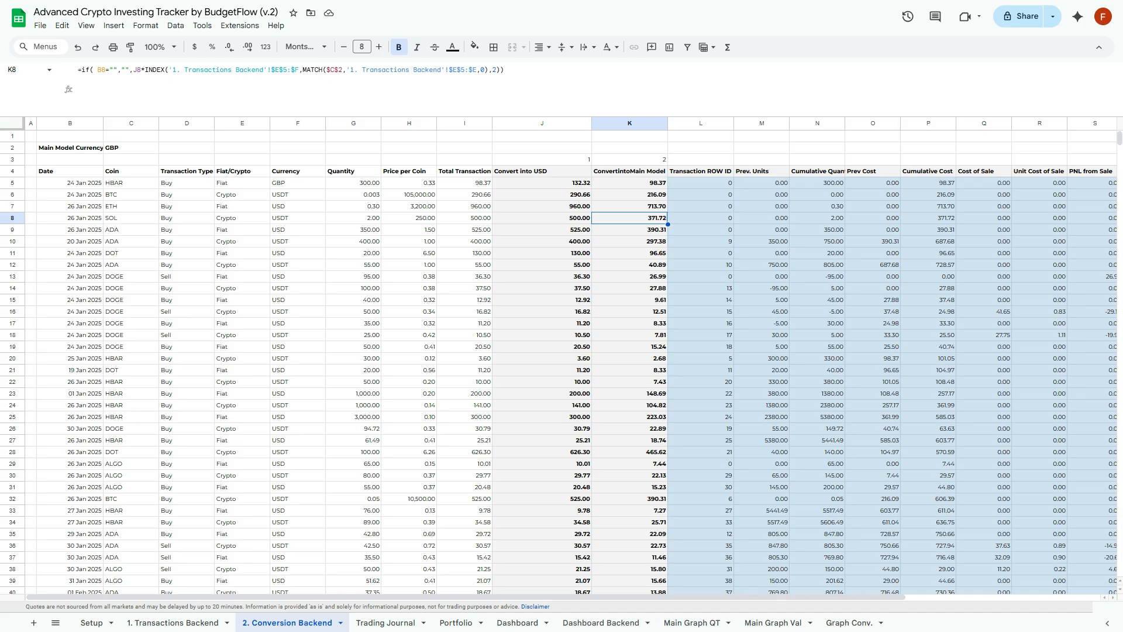
{"action": "scroll", "coordinate": [571, 362], "scroll_direction": "down", "scroll_amount": 1}
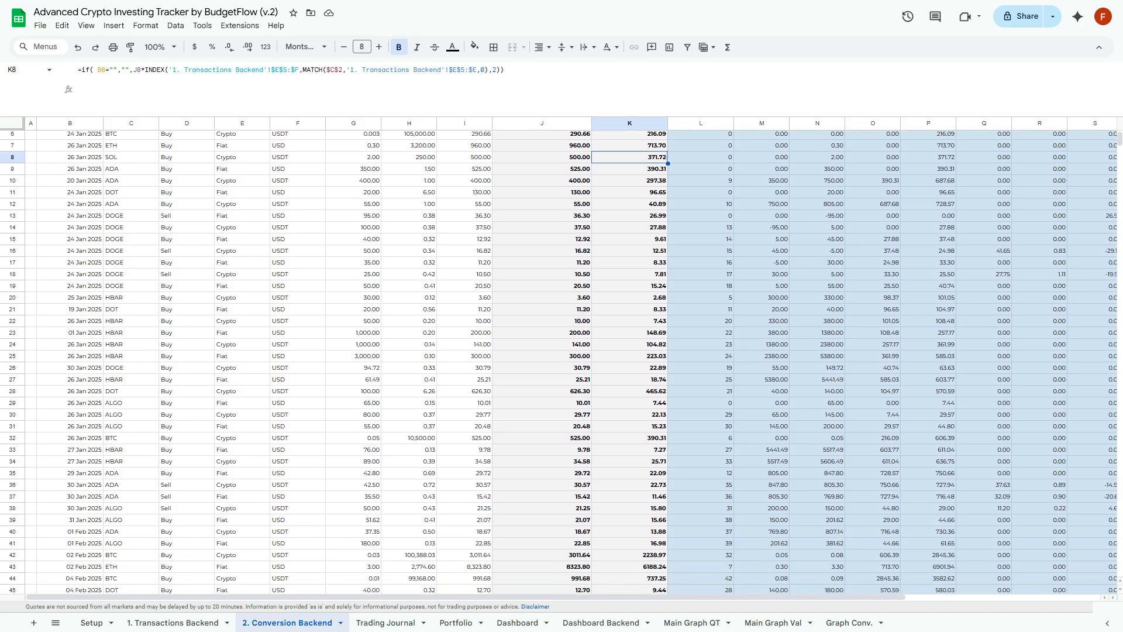
{"action": "scroll", "coordinate": [571, 363], "scroll_direction": "up", "scroll_amount": 1}
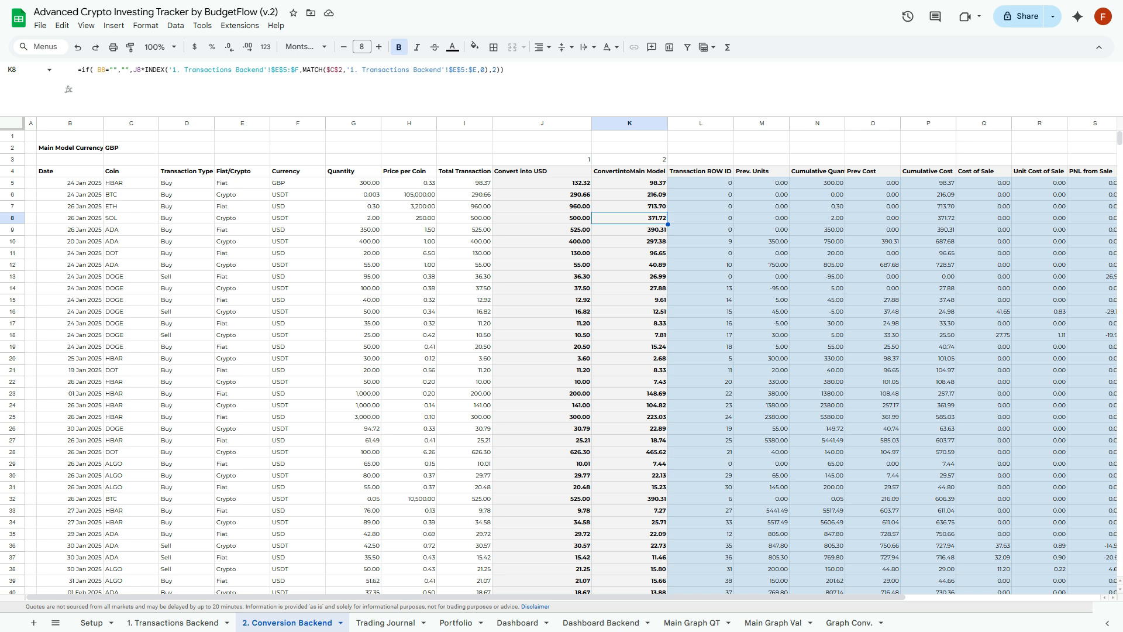
Set the Model Currency to USD in the Setup sheet and return to 2. Conversion Backend
{"action": "left_click", "coordinate": [92, 623]}
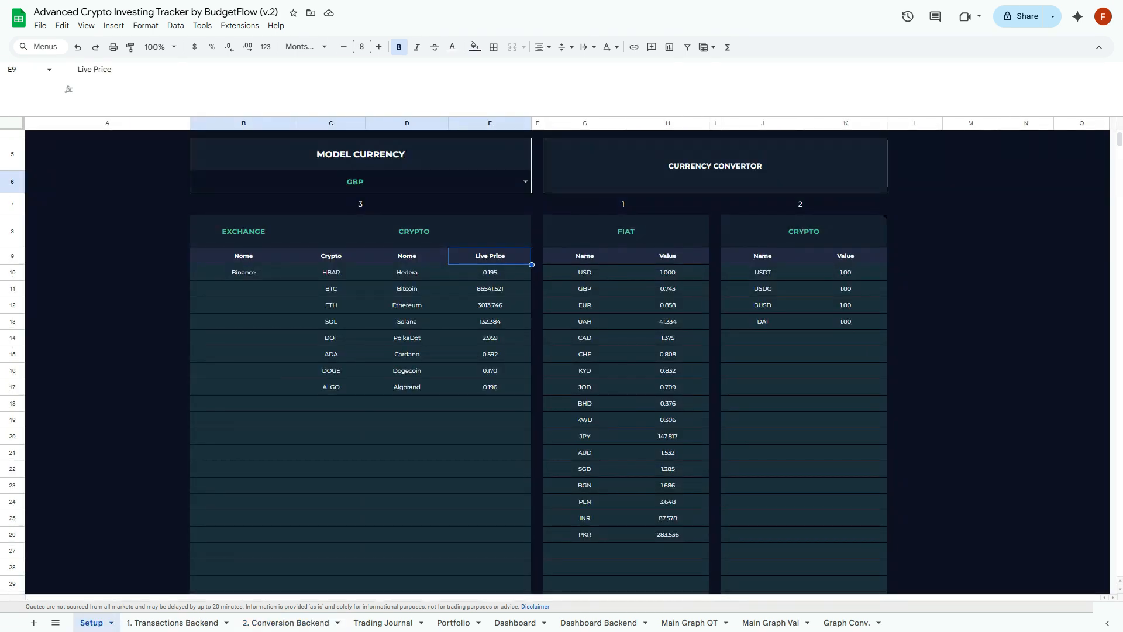
{"action": "left_click", "coordinate": [525, 182]}
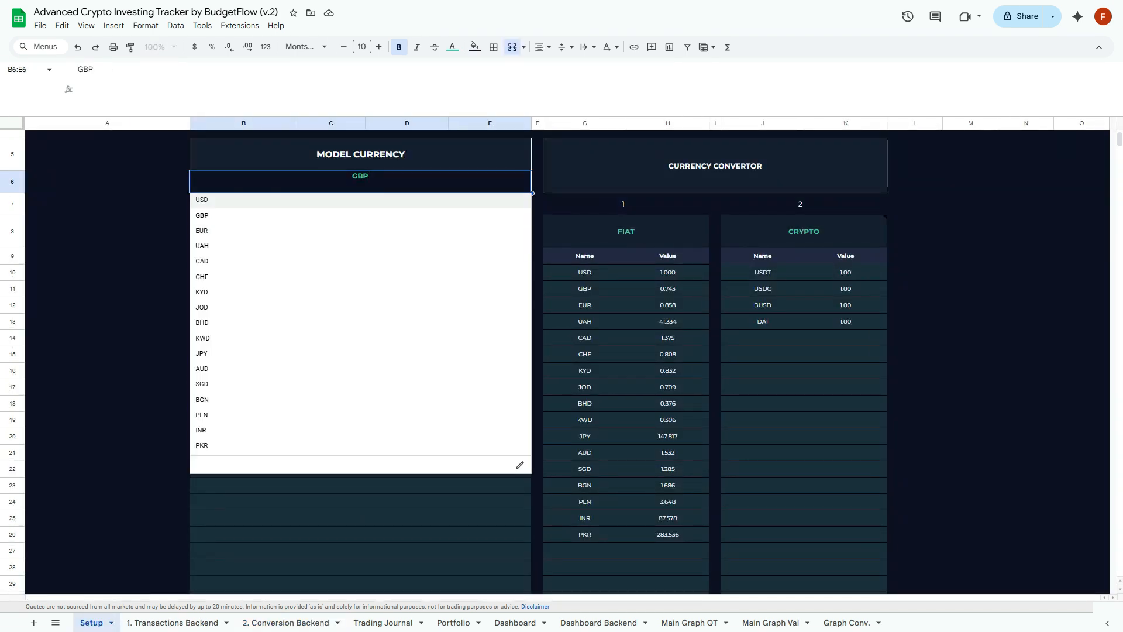
{"action": "left_click", "coordinate": [445, 200]}
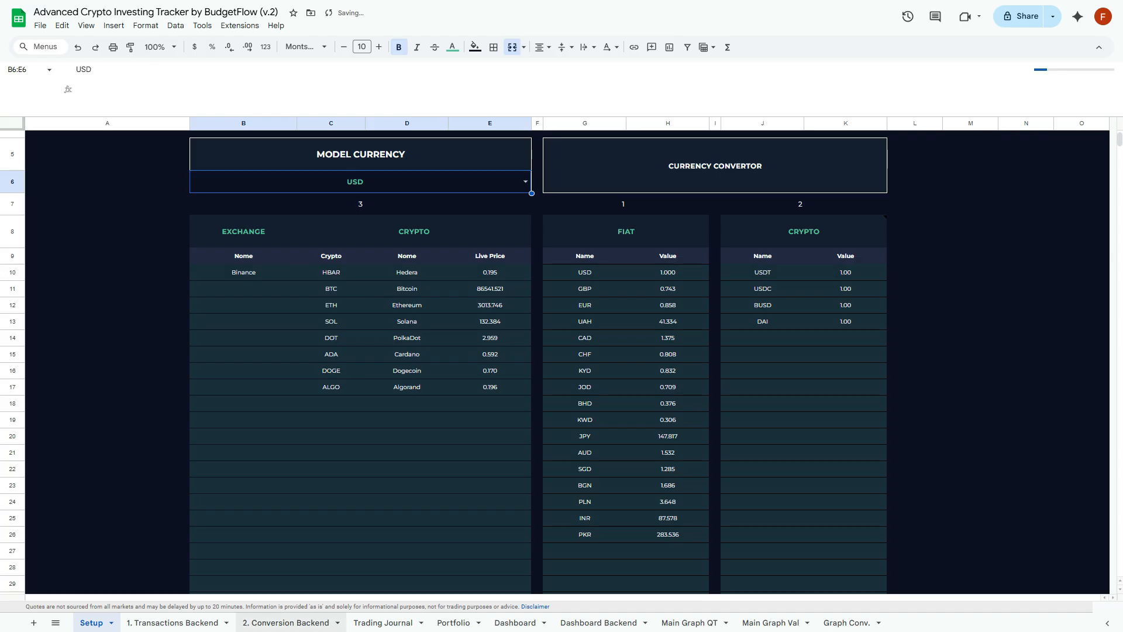
{"action": "left_click", "coordinate": [287, 622]}
Compare the Convert into USD and main model currency columns across the first transactions under the new model currency
{"action": "left_click", "coordinate": [542, 206]}
{"action": "left_click", "coordinate": [629, 206]}
{"action": "left_click", "coordinate": [542, 206]}
{"action": "left_click", "coordinate": [629, 206]}
{"action": "key", "text": "Down"}
{"action": "key", "text": "Left"}
{"action": "key", "text": "Up"}
{"action": "key", "text": "Down"}
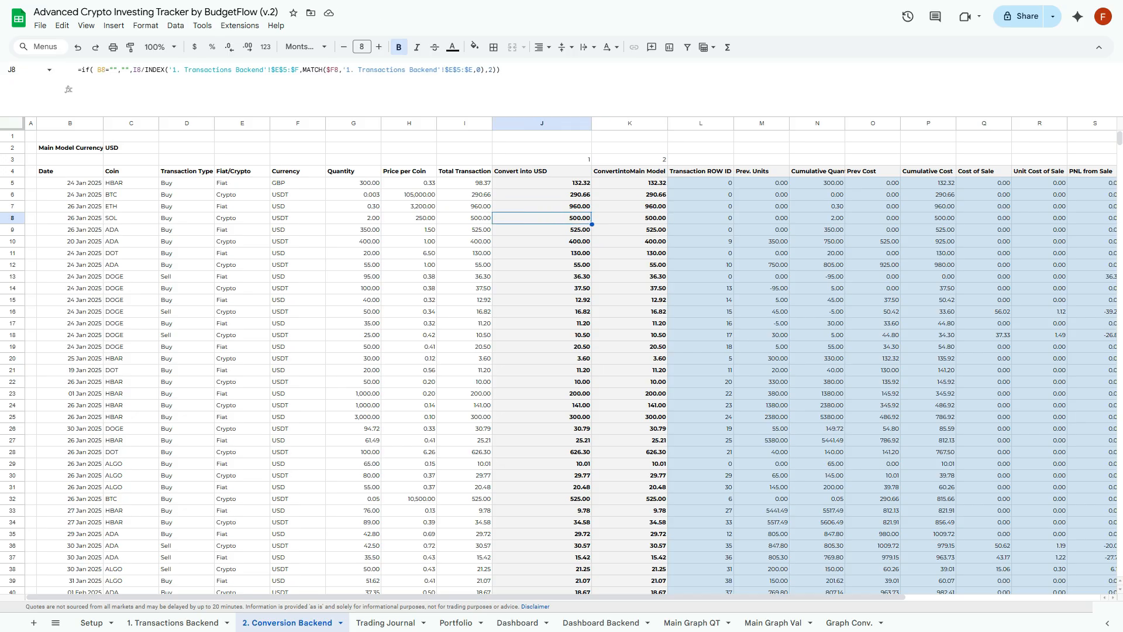
{"action": "key", "text": "Up"}
{"action": "key", "text": "Right"}
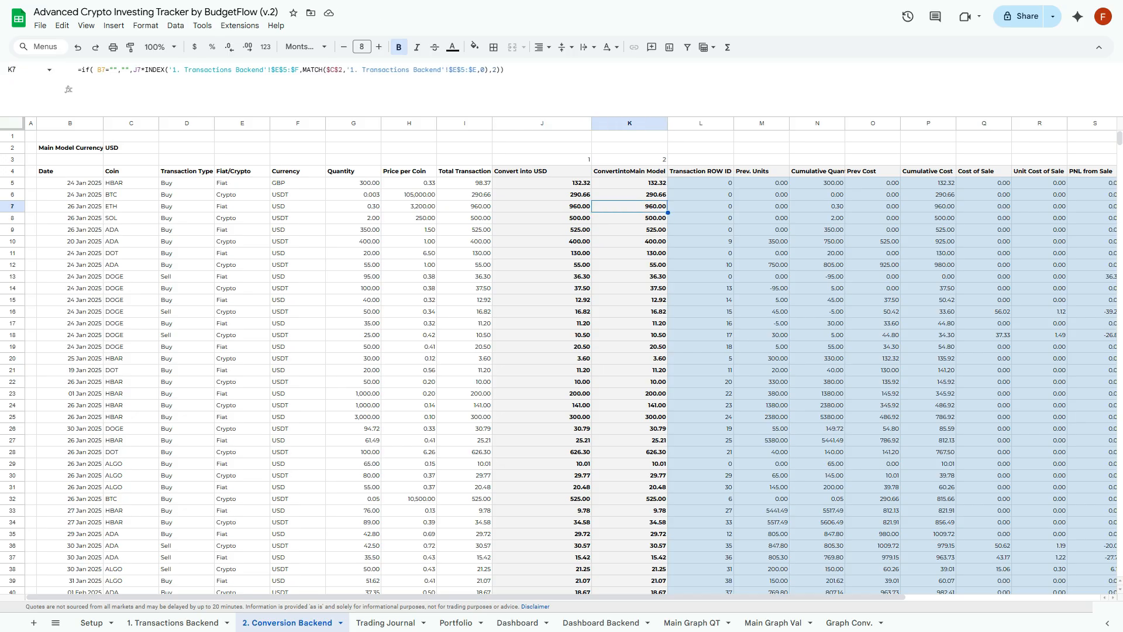
{"action": "key", "text": "Up"}
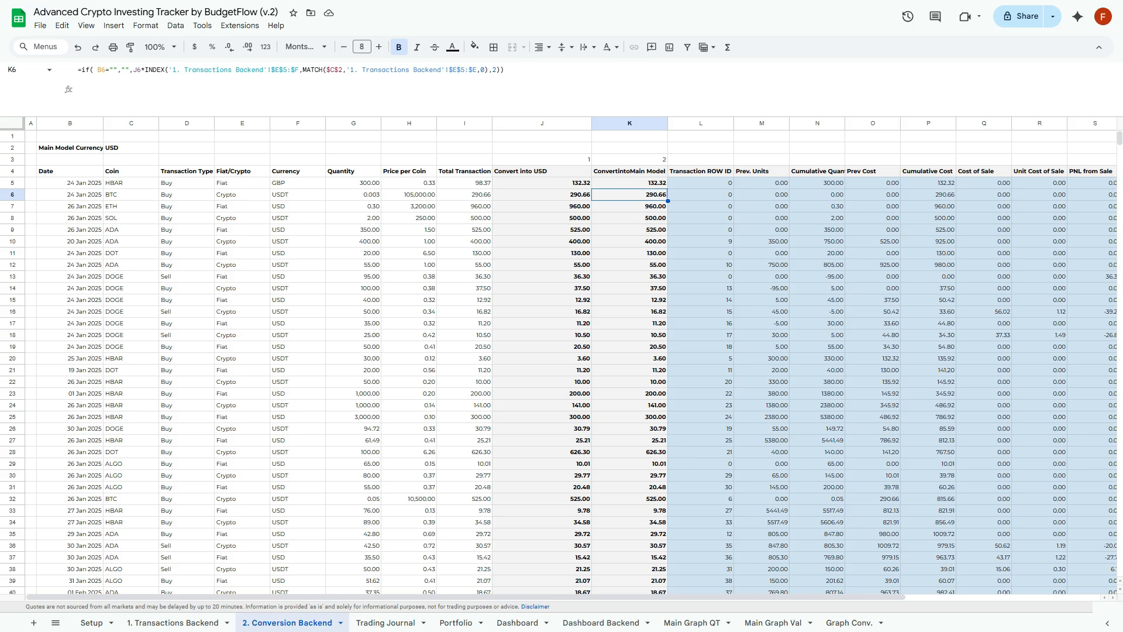
{"action": "key", "text": "Left"}
{"action": "key", "text": "Up"}
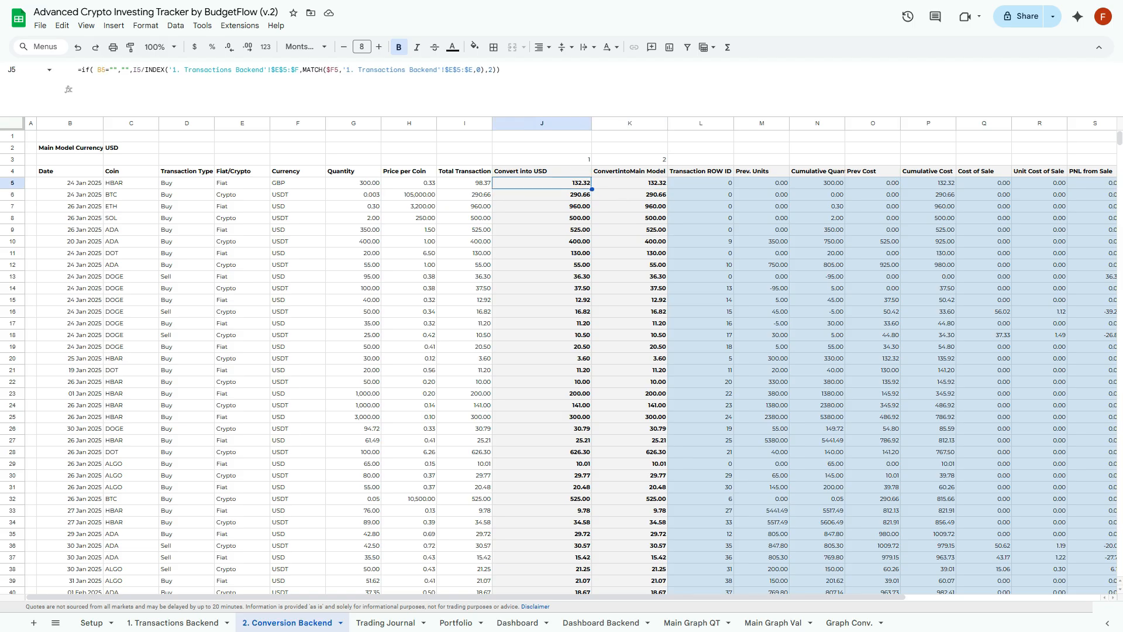
{"action": "key", "text": "Left"}
{"action": "key", "text": "Left"}
{"action": "key", "text": "Right"}
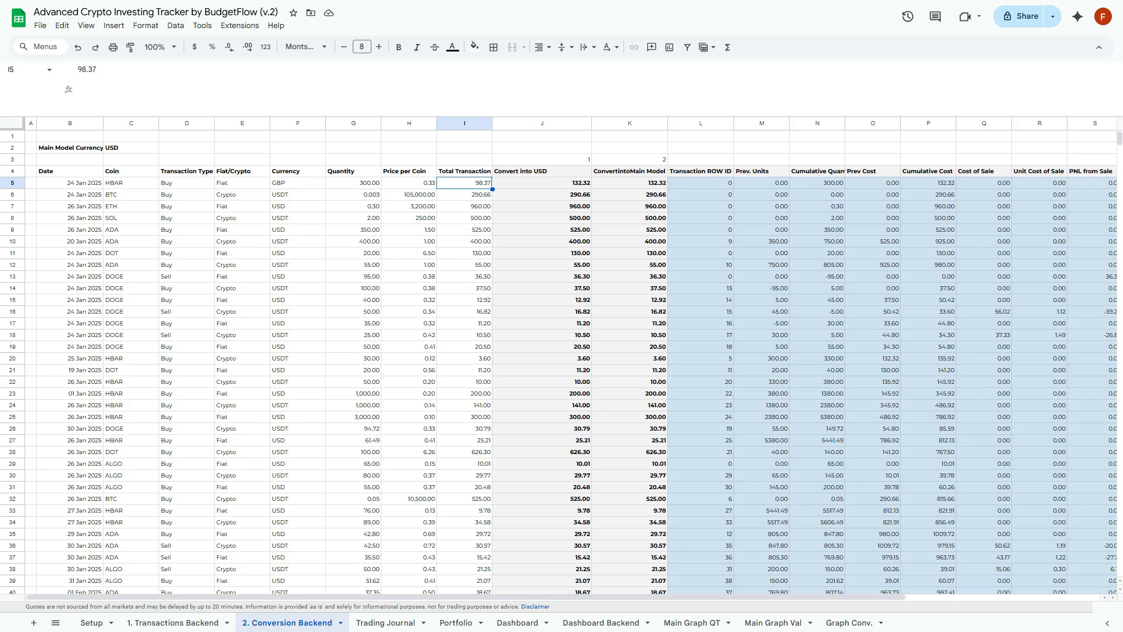
Compare the first transaction's Convert into USD and main model currency formulas in J5 and K5
{"action": "key", "text": "Right"}
{"action": "key", "text": "Right"}
{"action": "key", "text": "Left"}
{"action": "key", "text": "Right"}
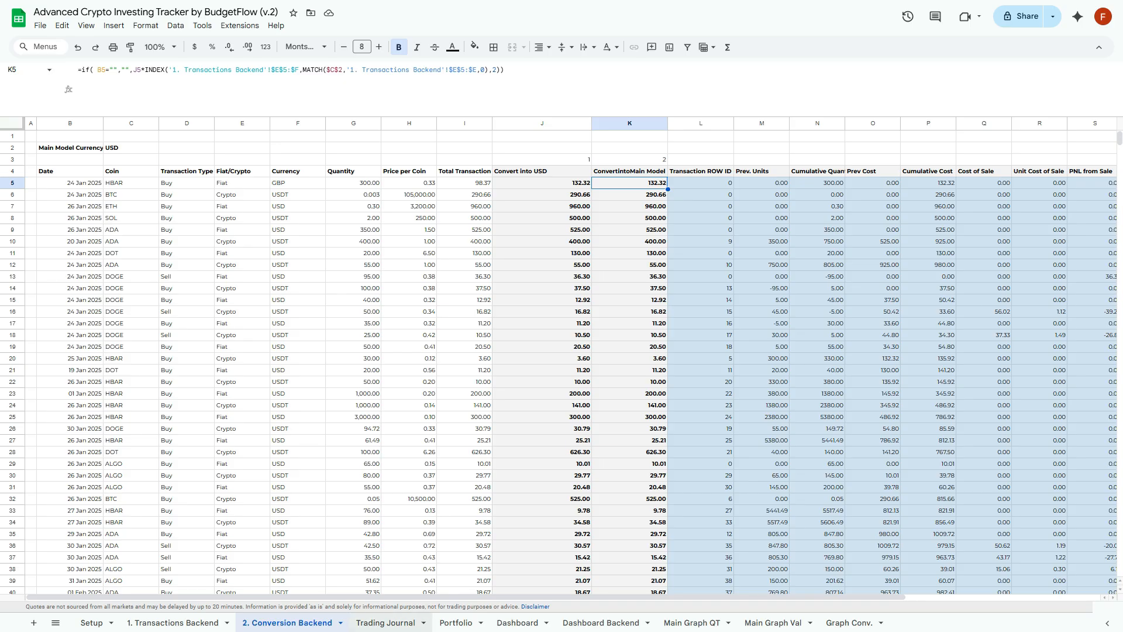
Examine the Total Transaction array formula in I6 of the Trading Journal sheet, leaving it unedited
{"action": "left_click", "coordinate": [386, 622]}
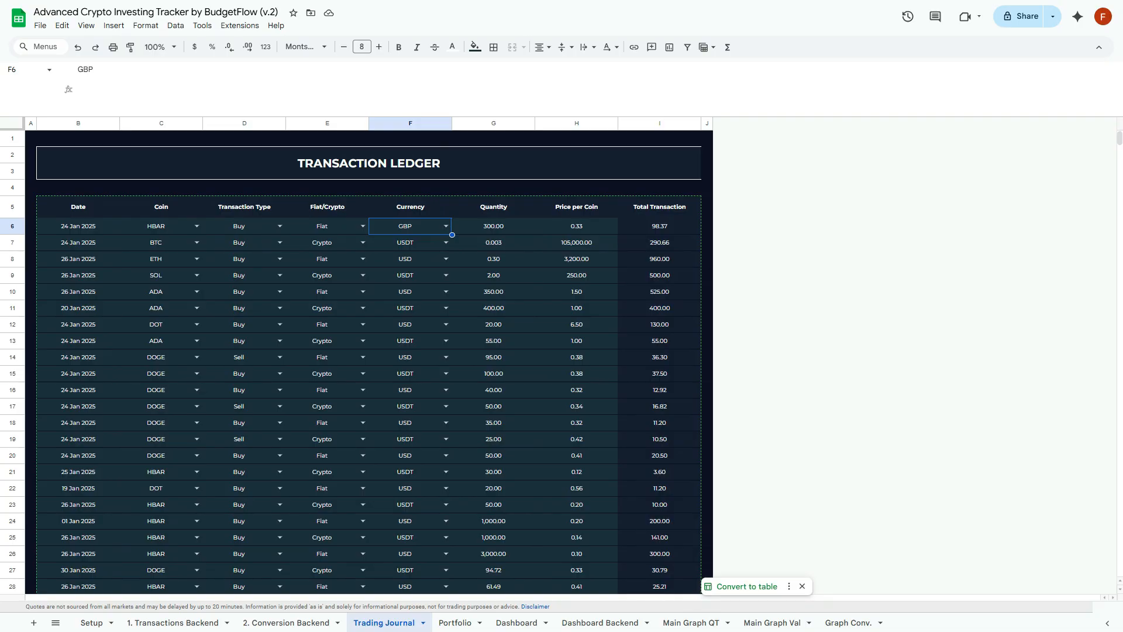
{"action": "left_click", "coordinate": [659, 226]}
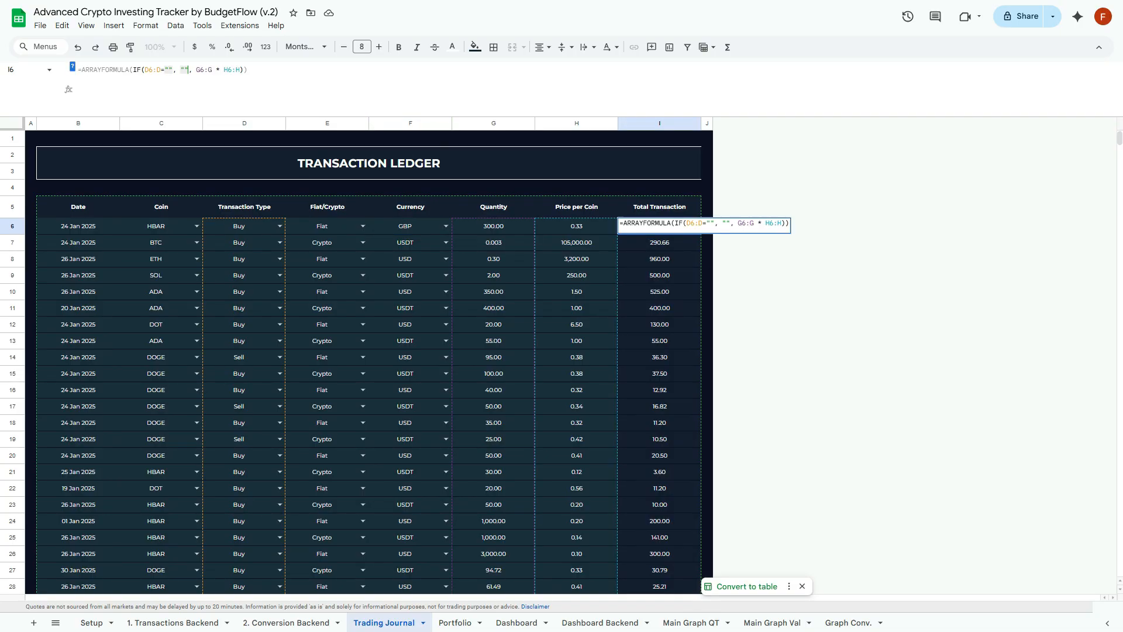
{"action": "key", "text": "Escape"}
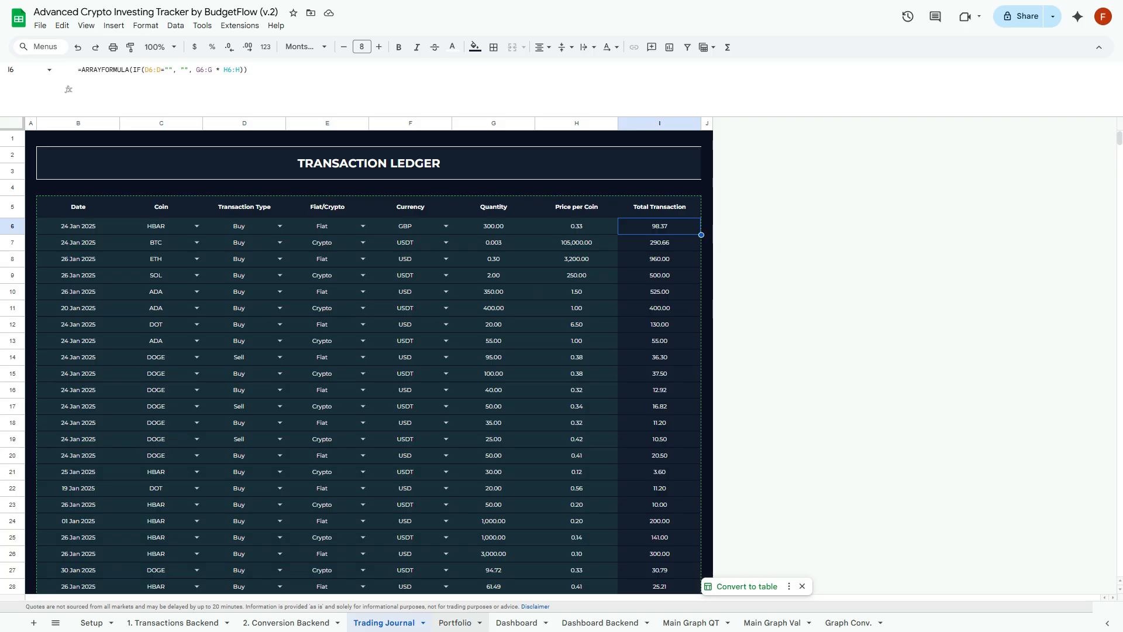
Examine the Live Price formula in G11 of the Portfolio sheet
{"action": "left_click", "coordinate": [455, 622]}
{"action": "double_click", "coordinate": [415, 340]}
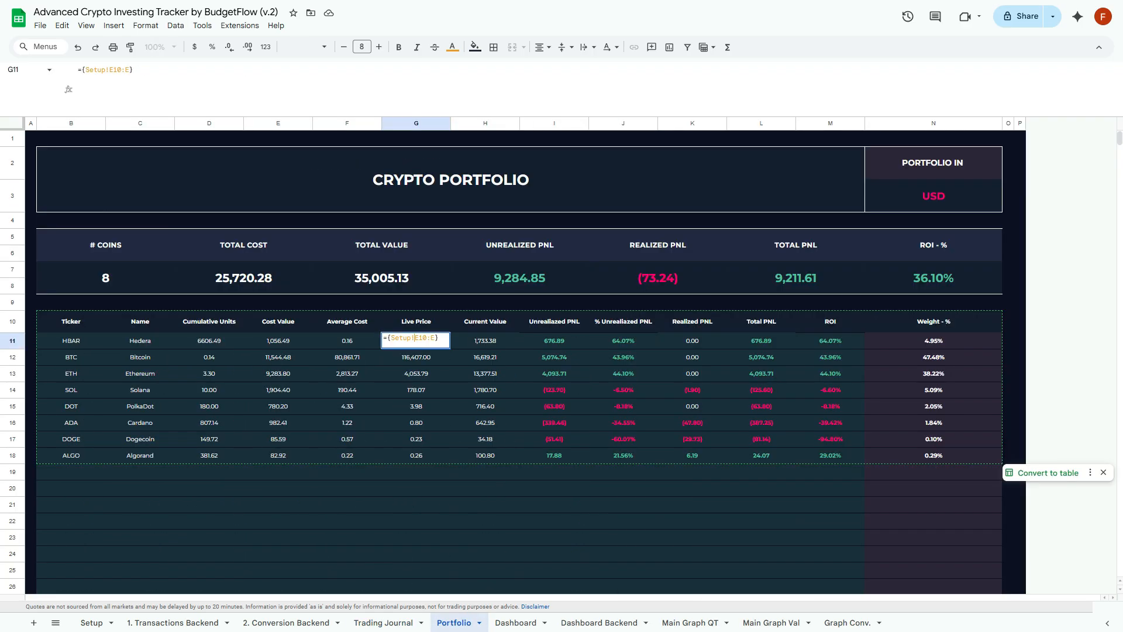
{"action": "key", "text": "Escape"}
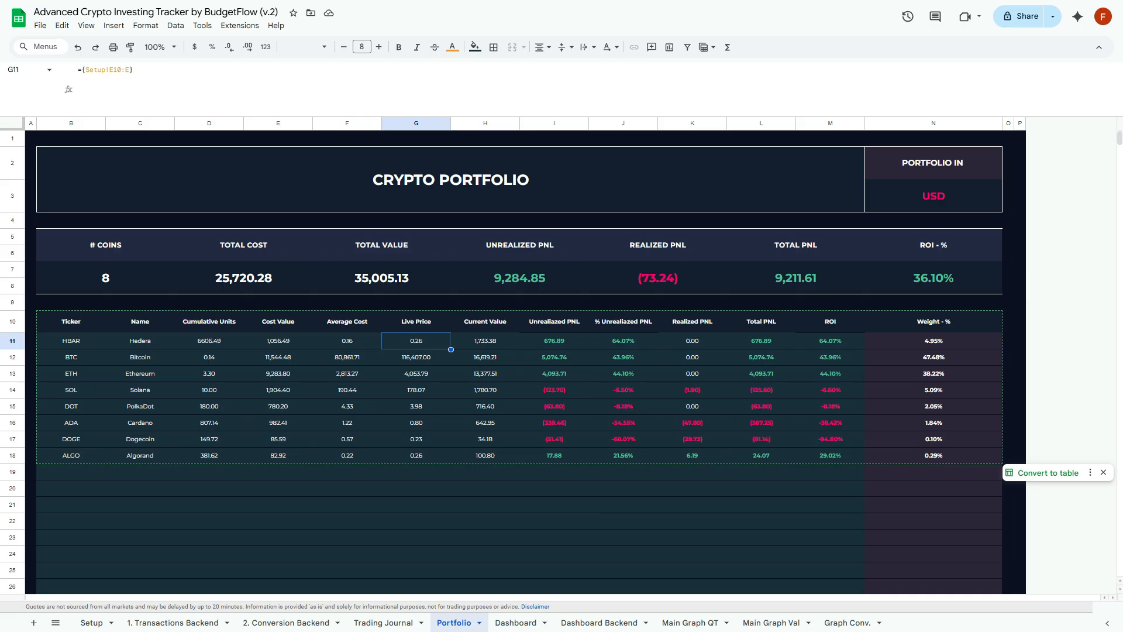
Clear G11 and re-enter the Live Price formula as ={Setup!E10:E}, linking it to the Live Price column in the Setup sheet
{"action": "key", "text": "Delete"}
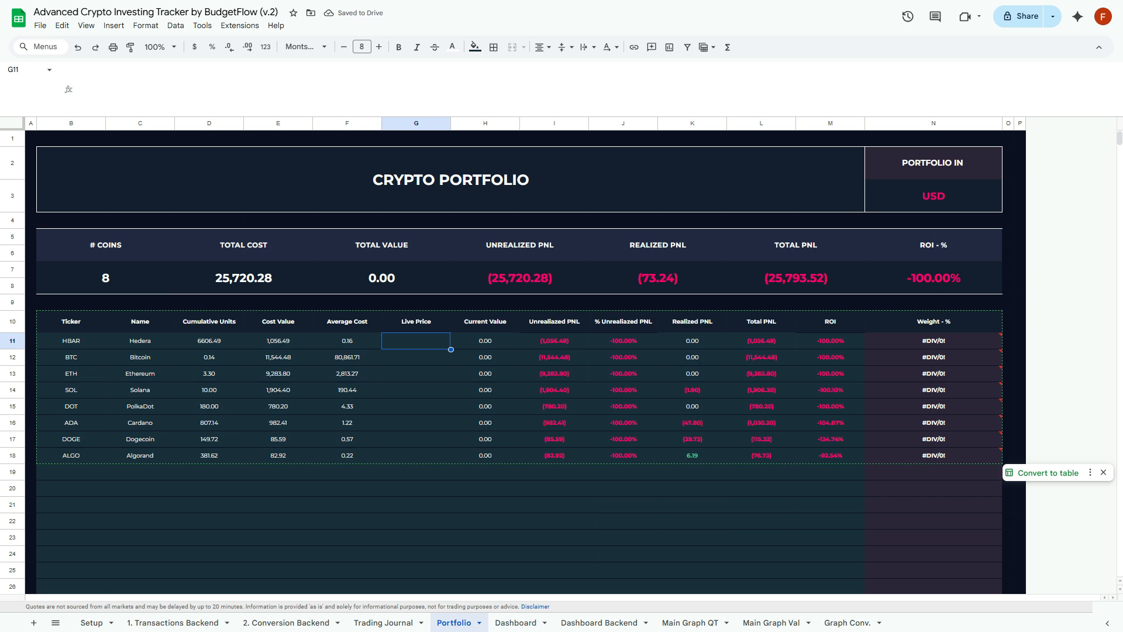
{"action": "type", "text": "={"}
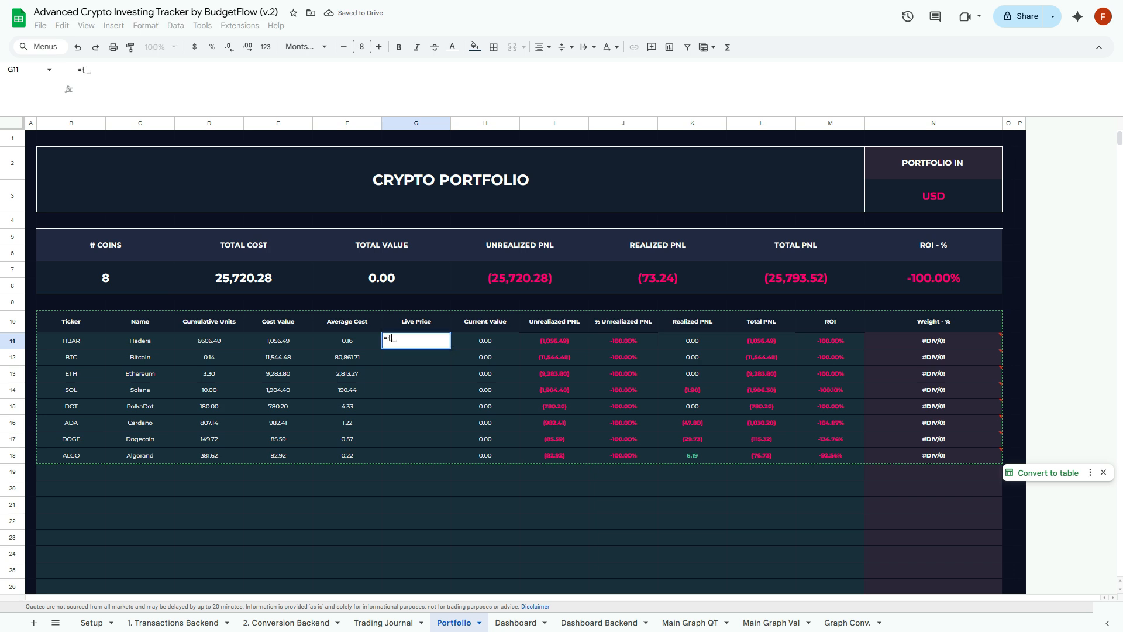
{"action": "key", "text": "Escape"}
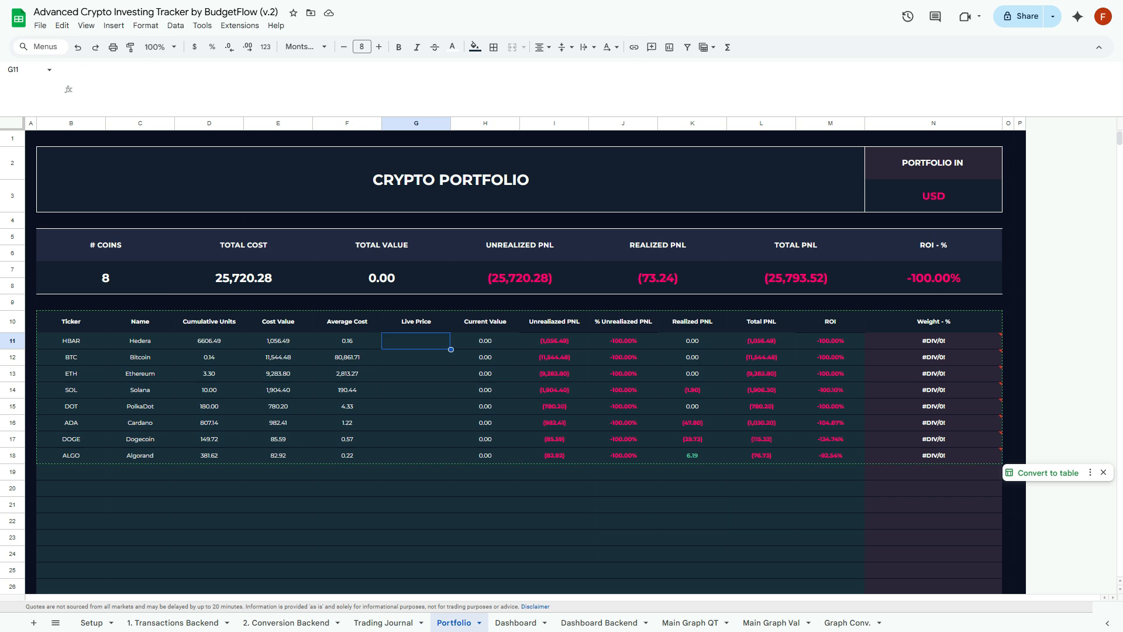
{"action": "type", "text": "={"}
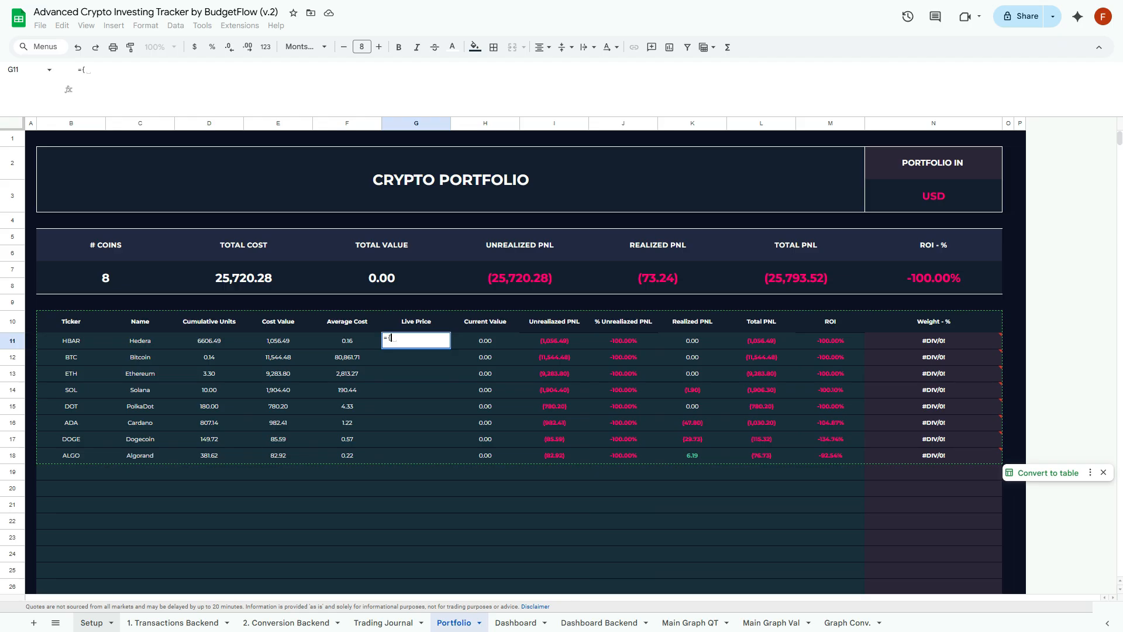
{"action": "left_click", "coordinate": [91, 622]}
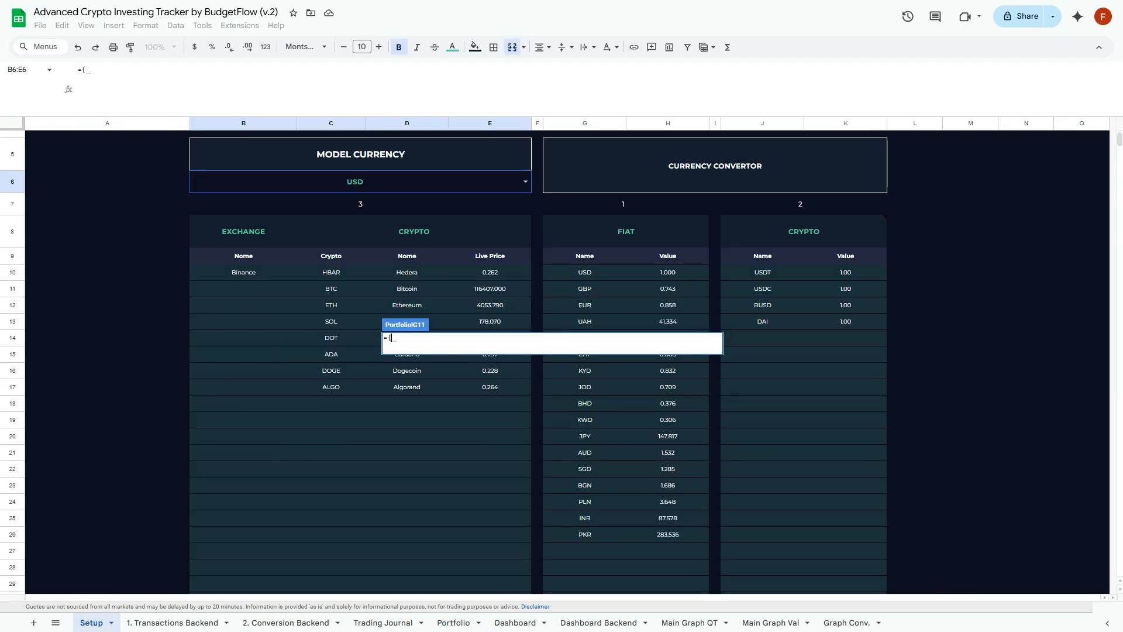
{"action": "left_click", "coordinate": [489, 272]}
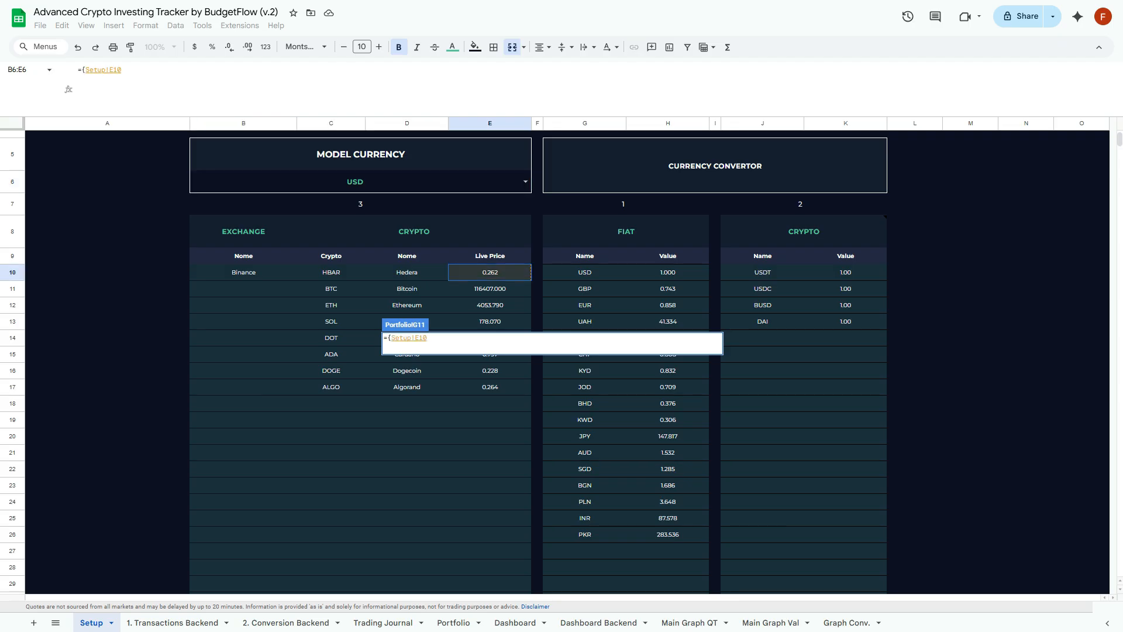
{"action": "type", "text": ":E}"}
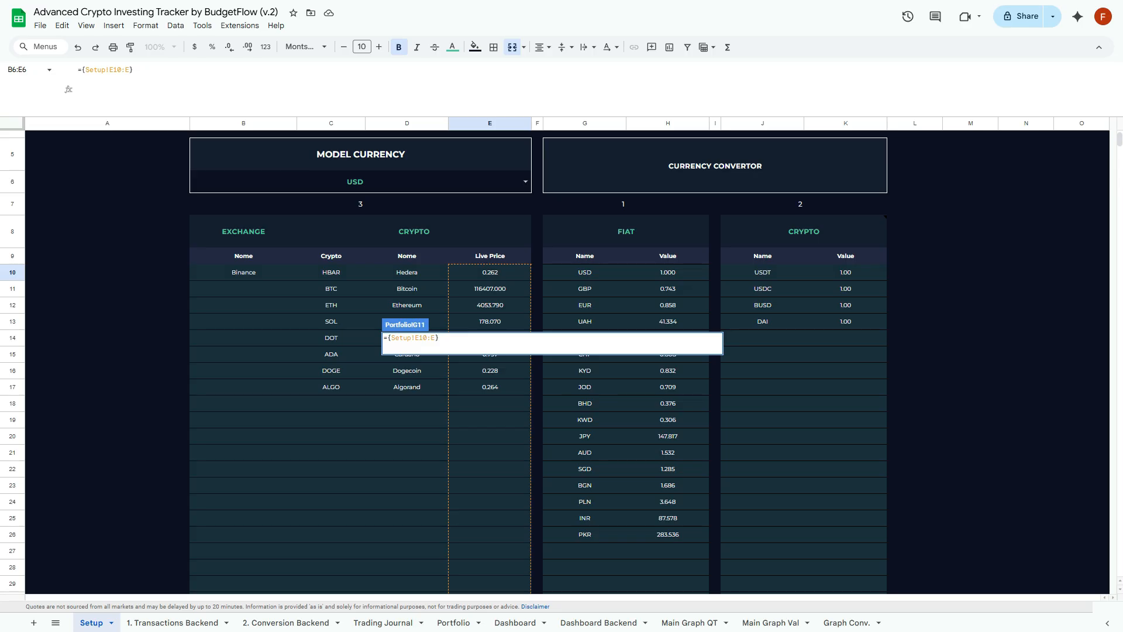
{"action": "key", "text": "Return"}
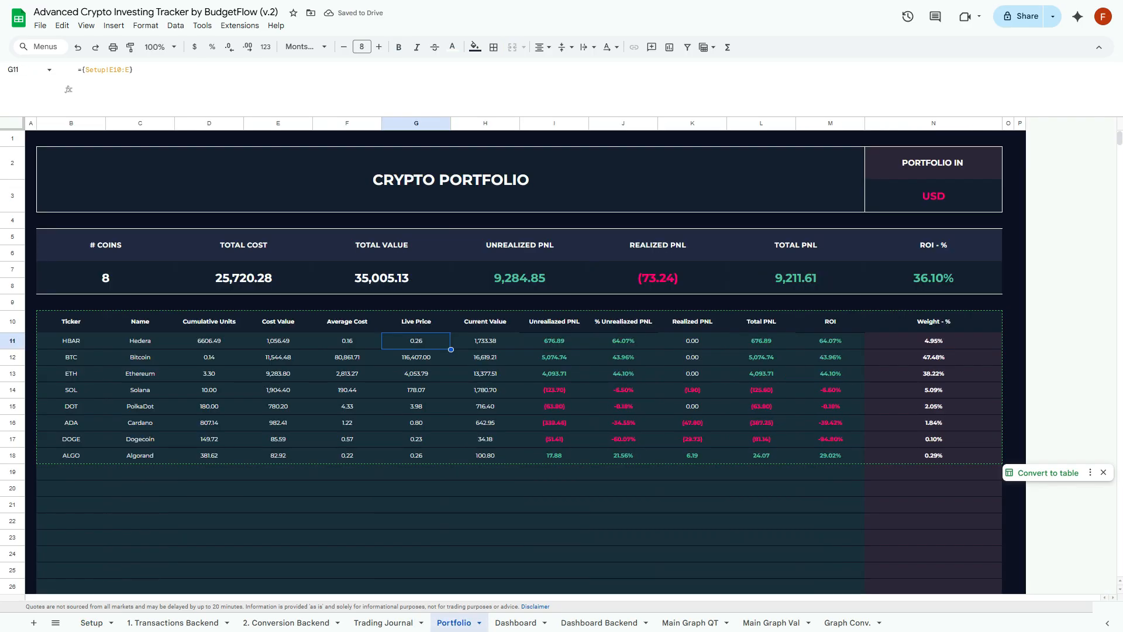
{"action": "left_click", "coordinate": [95, 69]}
{"action": "key", "text": "Escape"}
Review the HBAR row's formulas from Cost Value through Unrealized PNL, and the PNL column headings up to Total PNL
{"action": "key", "text": "Left"}
{"action": "key", "text": "Left"}
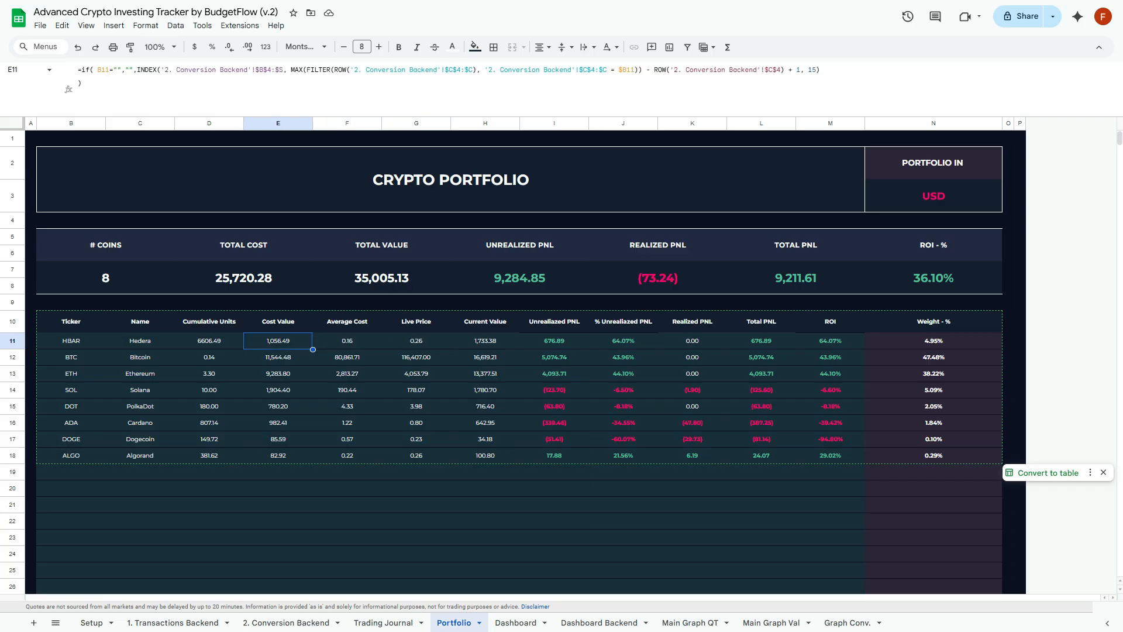
{"action": "key", "text": "Right"}
{"action": "key", "text": "Right"}
{"action": "key", "text": "Right"}
{"action": "key", "text": "Right"}
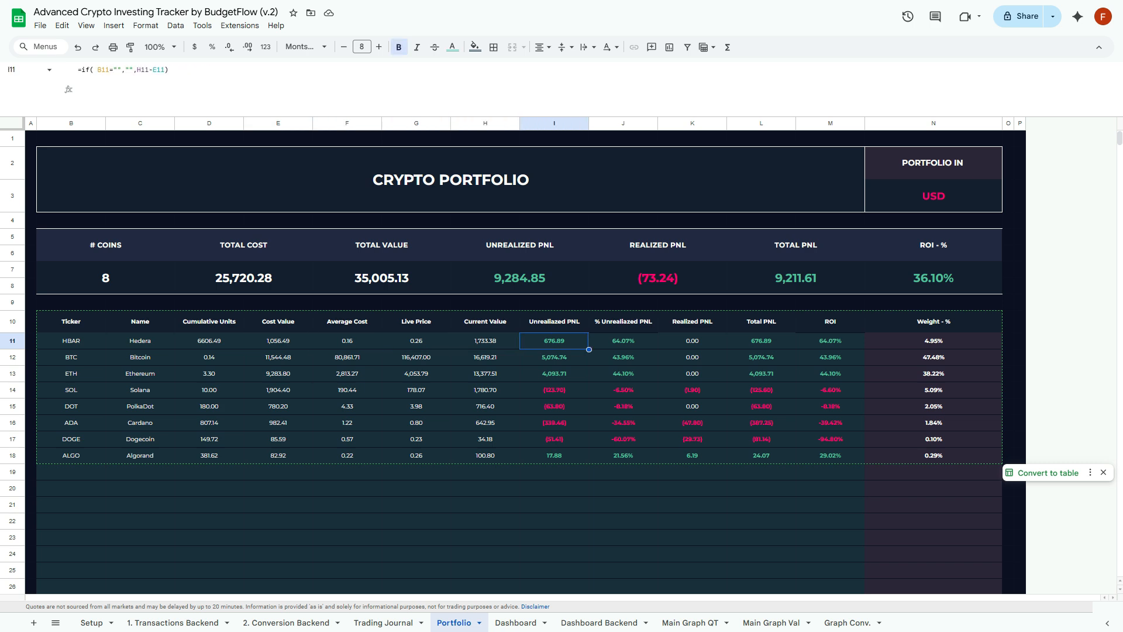
{"action": "key", "text": "Up"}
{"action": "key", "text": "Right"}
{"action": "key", "text": "Right"}
{"action": "key", "text": "Right"}
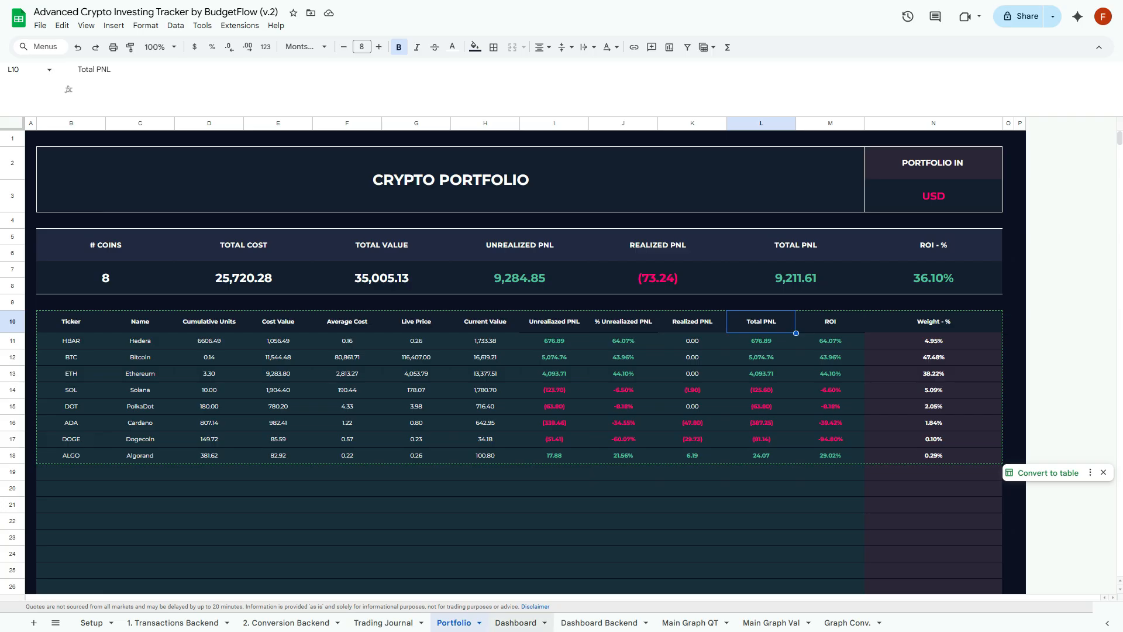
Look over the Dashboard charts and select the large chart beneath the summary figures
{"action": "left_click", "coordinate": [515, 622]}
{"action": "scroll", "coordinate": [433, 363], "scroll_direction": "down", "scroll_amount": 5}
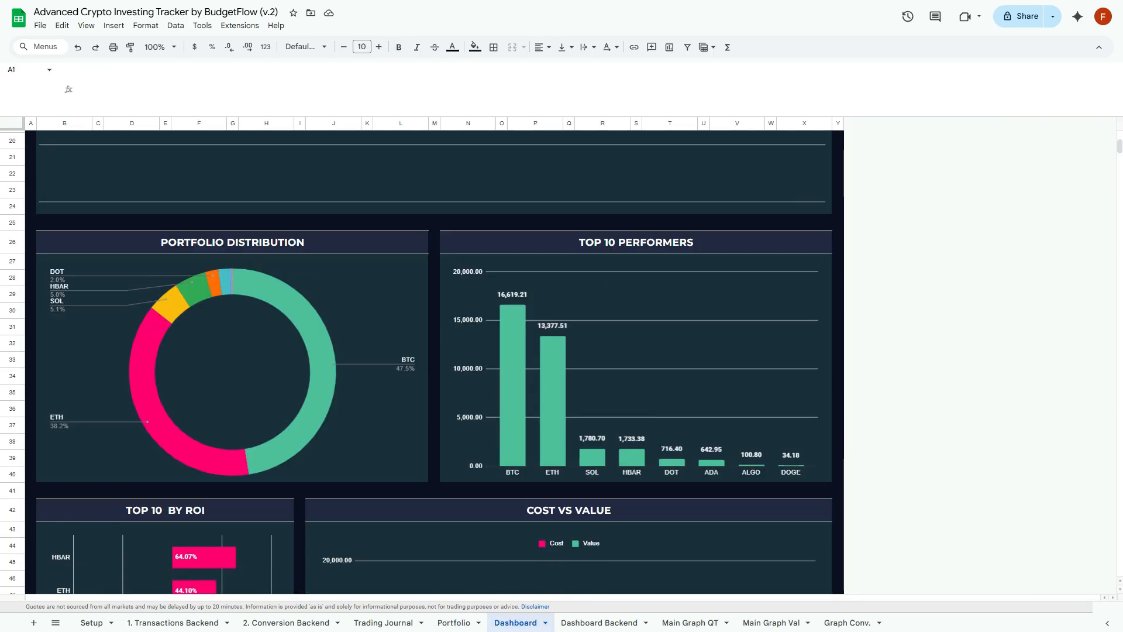
{"action": "scroll", "coordinate": [433, 363], "scroll_direction": "up", "scroll_amount": 5}
{"action": "left_click", "coordinate": [432, 307]}
{"action": "scroll", "coordinate": [432, 307], "scroll_direction": "up", "scroll_amount": 2}
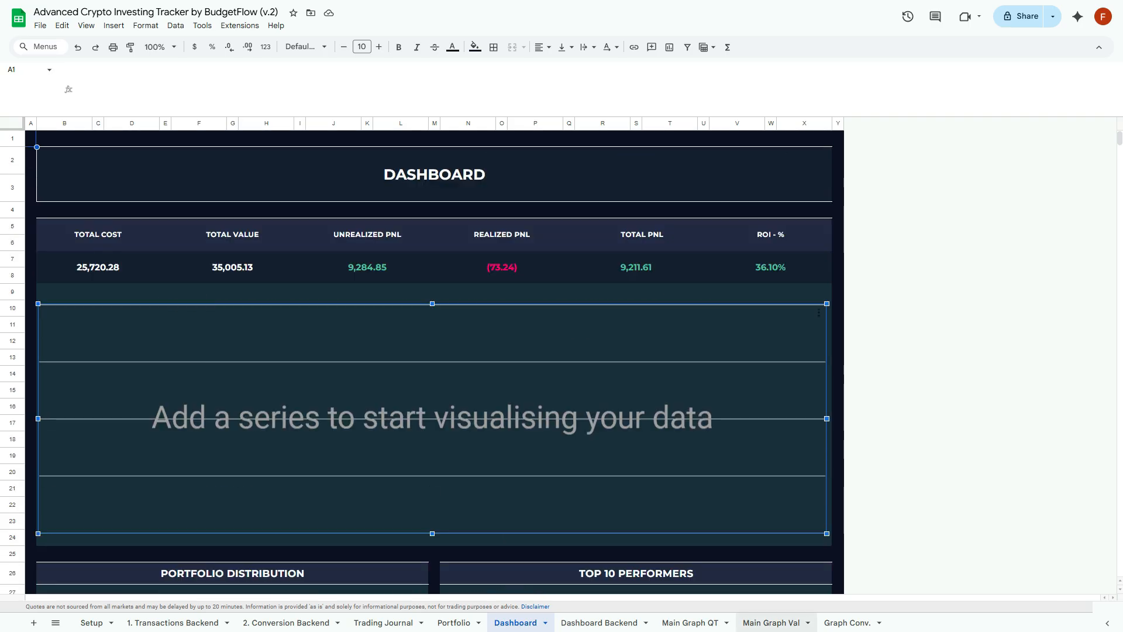
Inspect the #REF! cells in K2 and column C of the Graph Conv. sheet, opening the TRANSPOSE formula in C2
{"action": "left_click", "coordinate": [847, 622]}
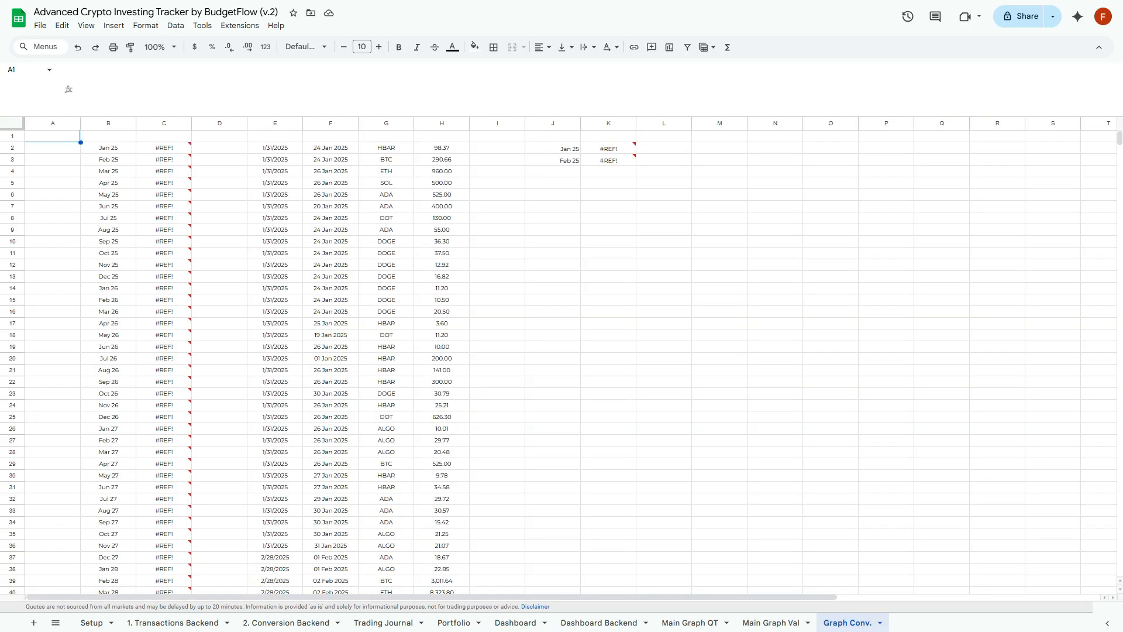
{"action": "left_click", "coordinate": [609, 149]}
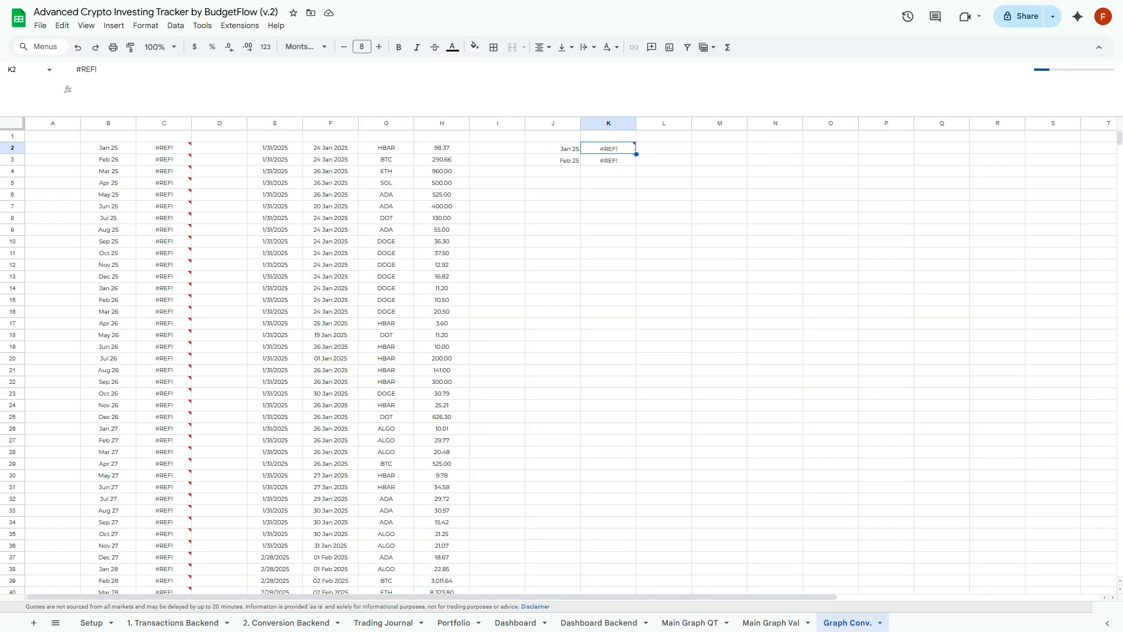
{"action": "left_click", "coordinate": [163, 148]}
{"action": "left_click", "coordinate": [164, 160]}
{"action": "left_click", "coordinate": [164, 172]}
{"action": "left_click", "coordinate": [164, 183]}
{"action": "left_click", "coordinate": [163, 148]}
{"action": "double_click", "coordinate": [164, 148]}
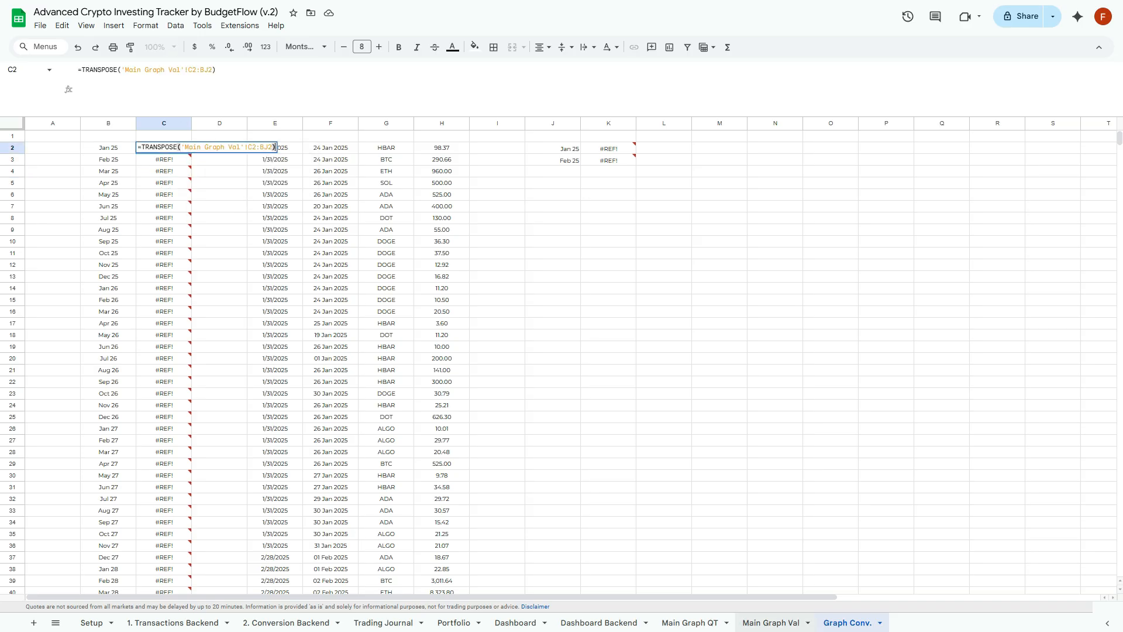
Examine the formula behind HBAR's Jan 25 value in C4 of Main Graph Val, and return to the Portfolio sheet
{"action": "left_click", "coordinate": [771, 622]}
{"action": "scroll", "coordinate": [571, 358], "scroll_direction": "left", "scroll_amount": 20}
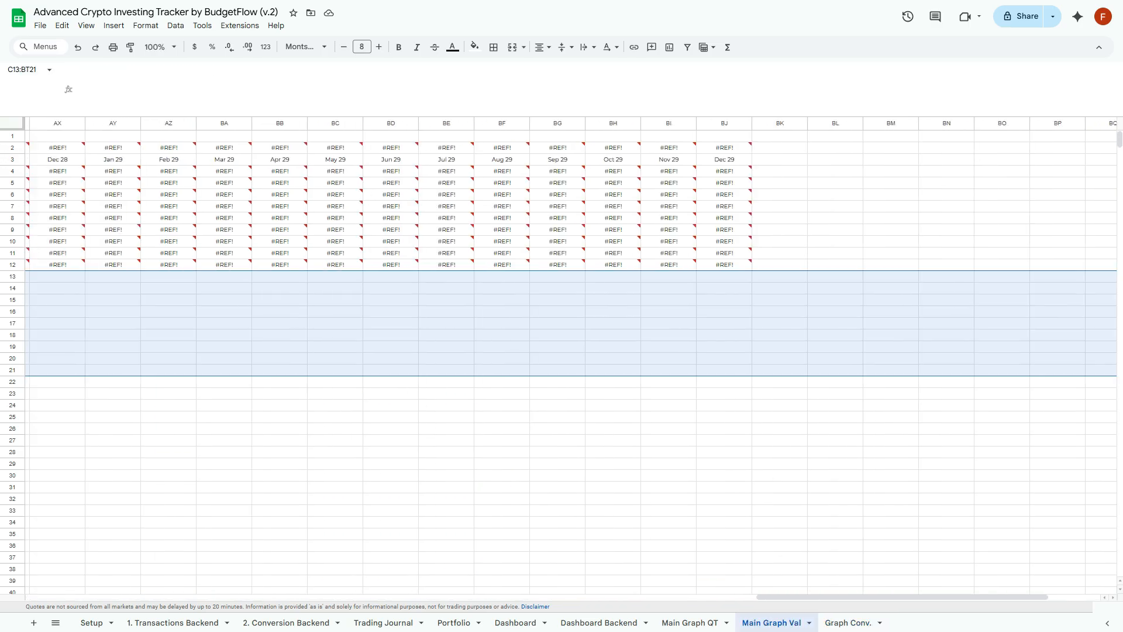
{"action": "scroll", "coordinate": [571, 358], "scroll_direction": "left", "scroll_amount": 10}
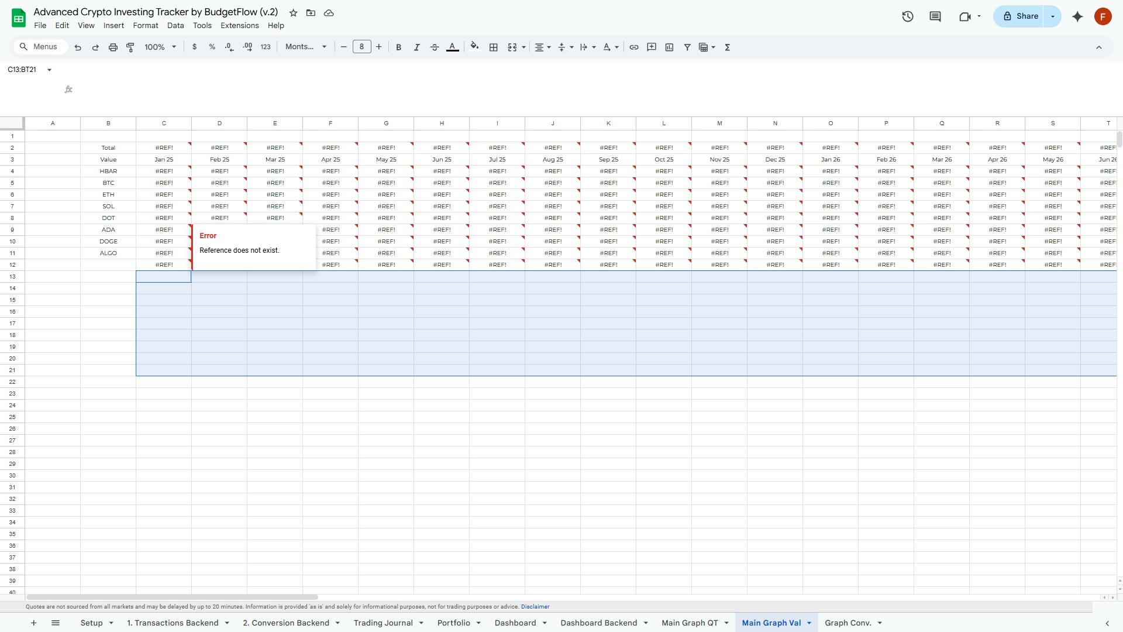
{"action": "left_click", "coordinate": [164, 171]}
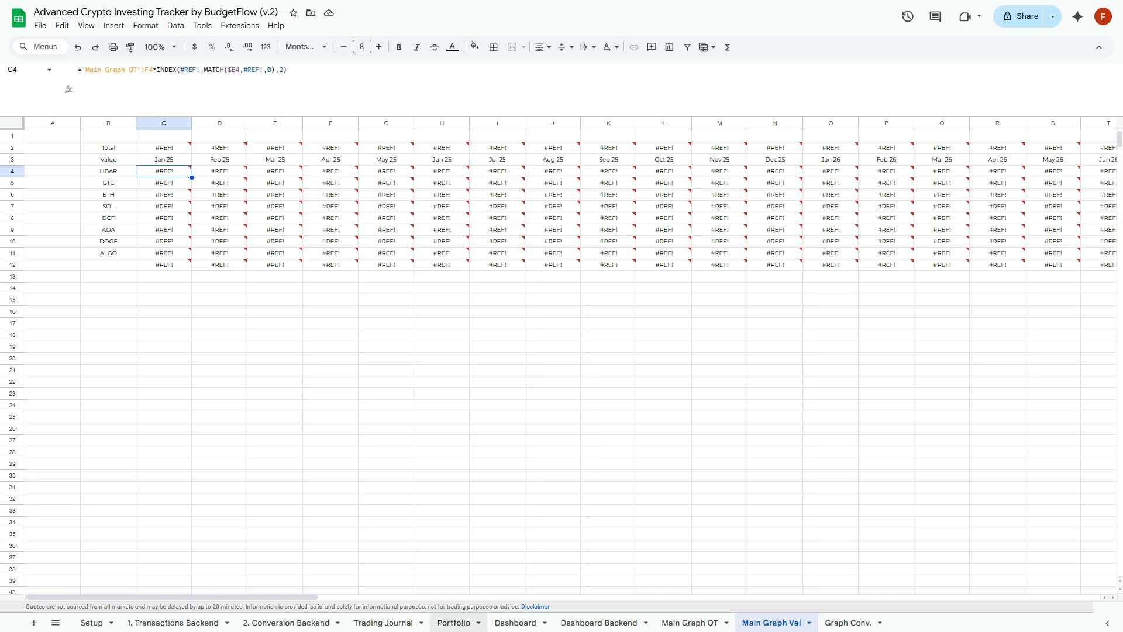
{"action": "left_click", "coordinate": [454, 623]}
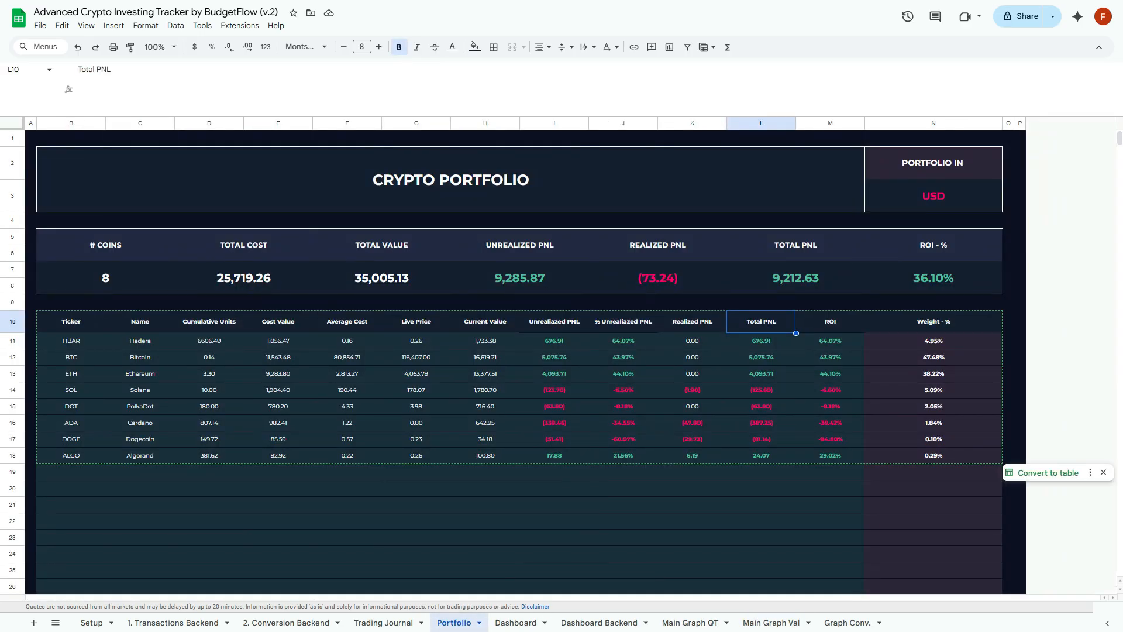